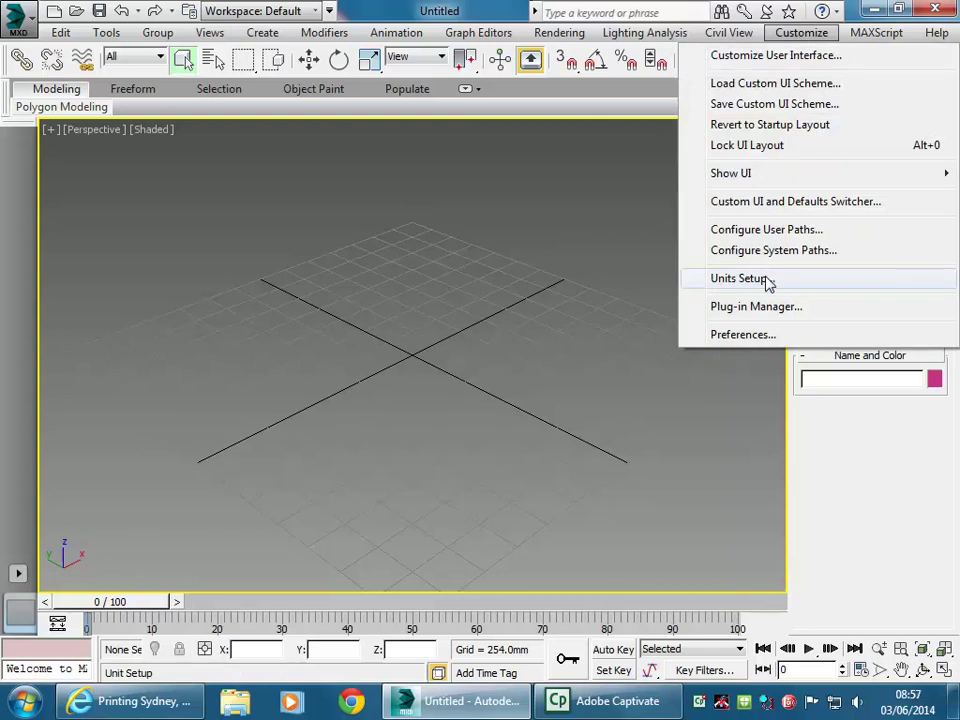
Review the system unit setup and confirm metric Millimeters as the scene's display unit.
{"action": "left_click", "coordinate": [765, 280]}
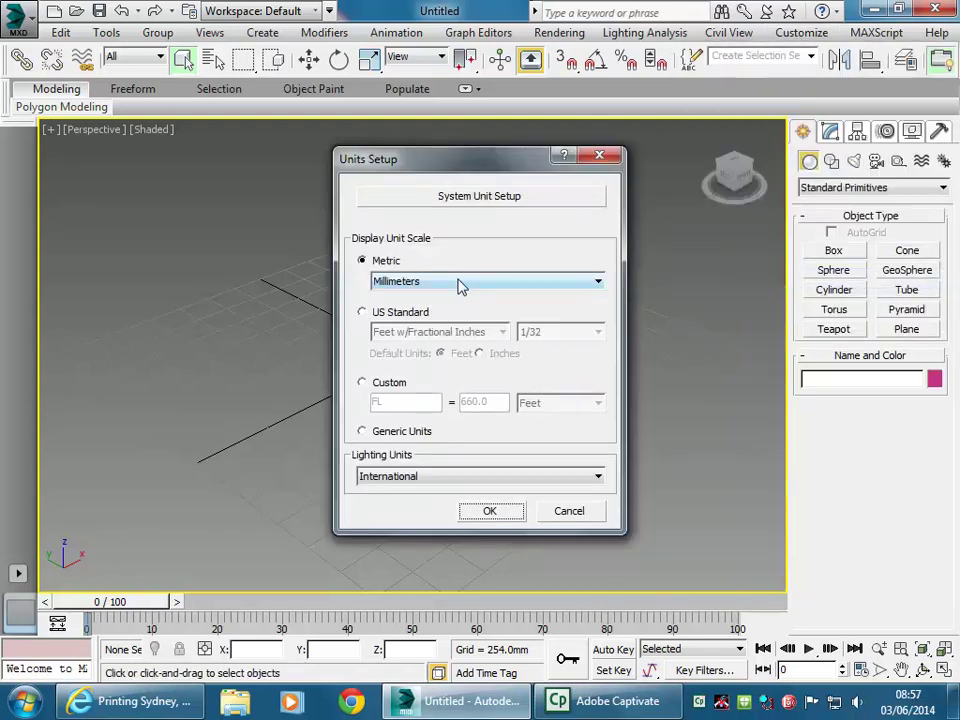
{"action": "left_click", "coordinate": [474, 200]}
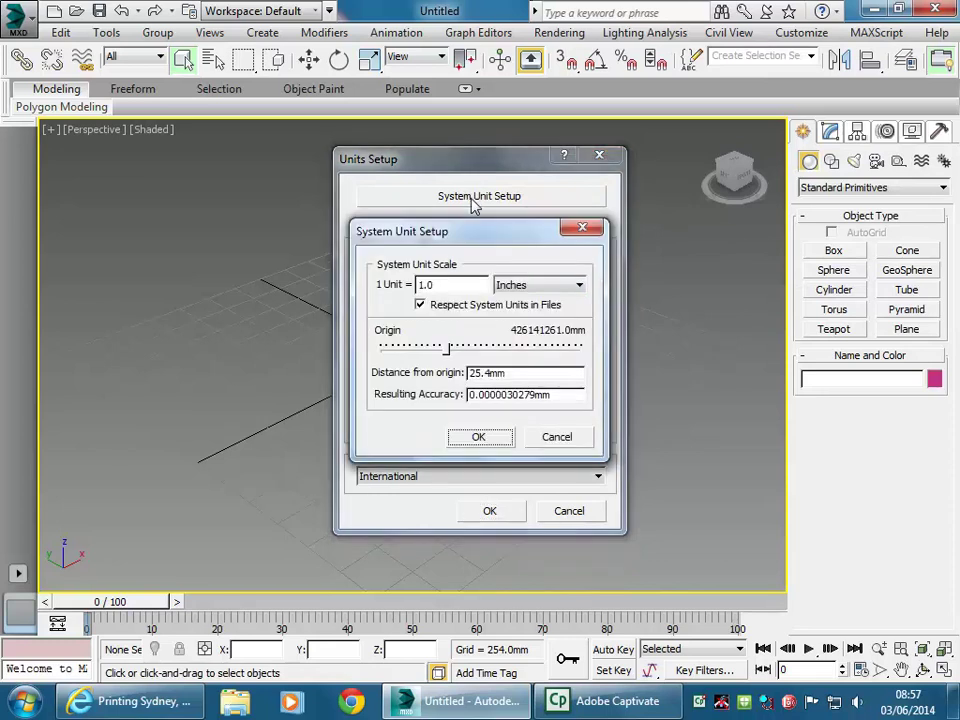
{"action": "left_click", "coordinate": [460, 287]}
{"action": "key", "text": "Tab"}
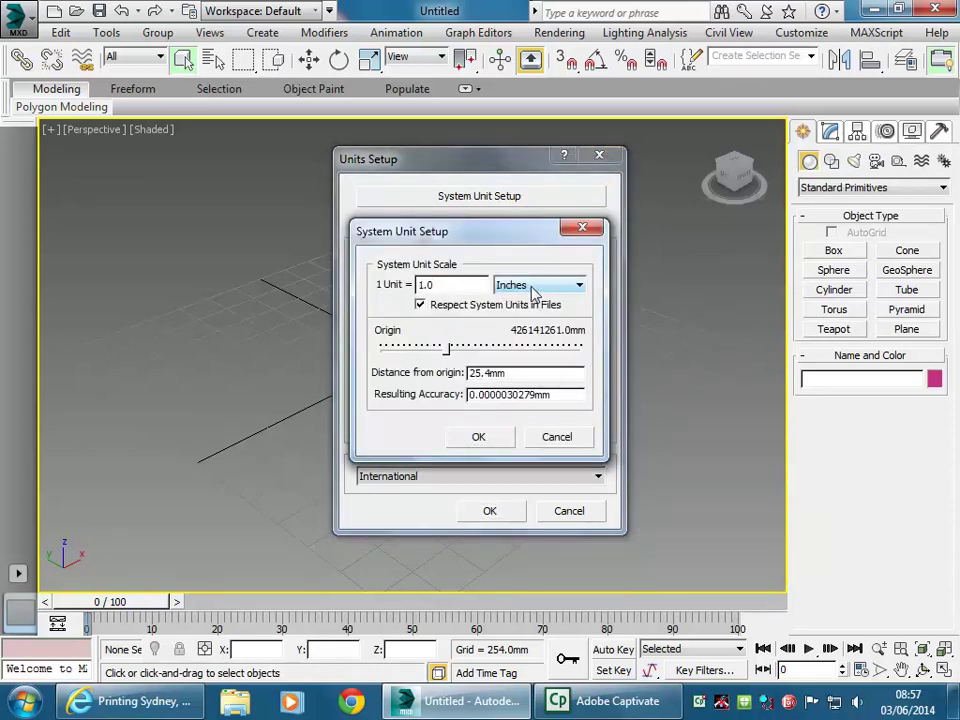
{"action": "left_click", "coordinate": [557, 438]}
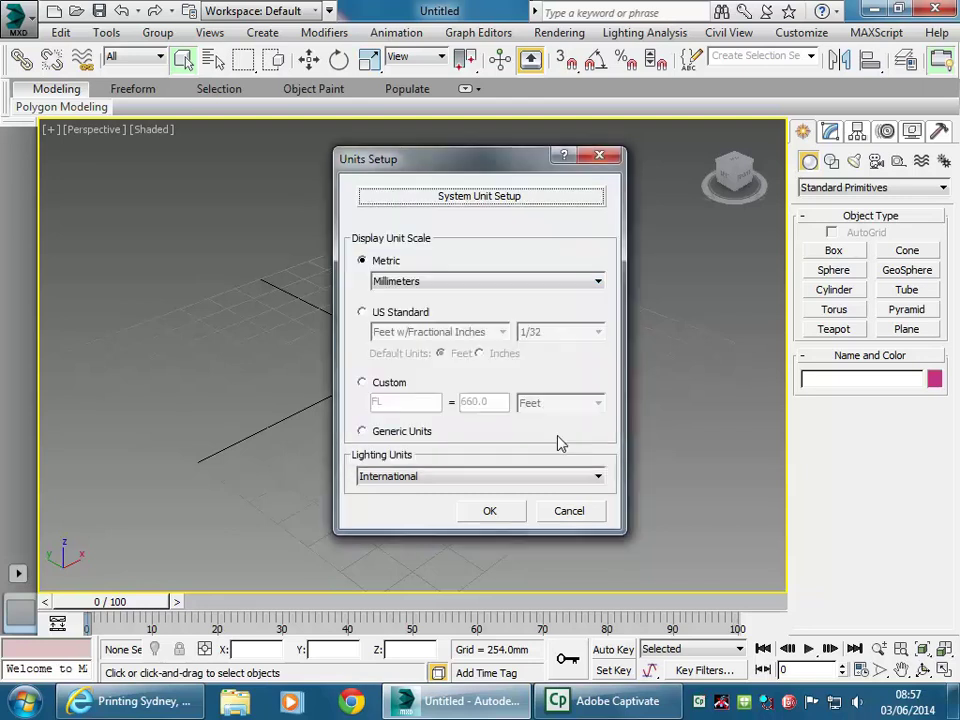
{"action": "left_click", "coordinate": [432, 281]}
{"action": "left_click", "coordinate": [437, 283]}
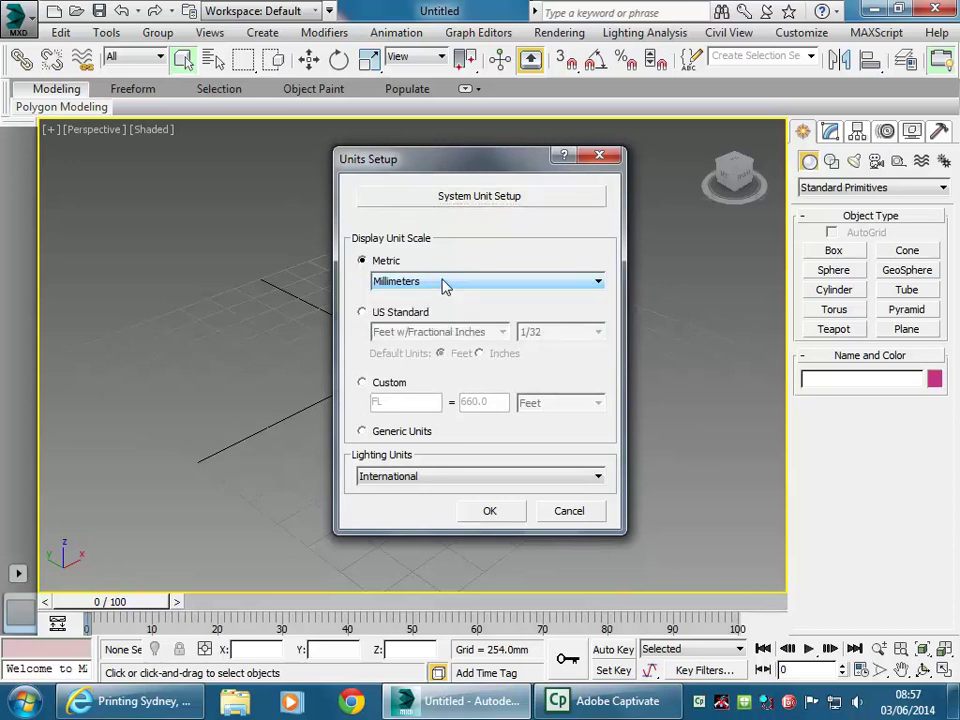
{"action": "left_click", "coordinate": [489, 511]}
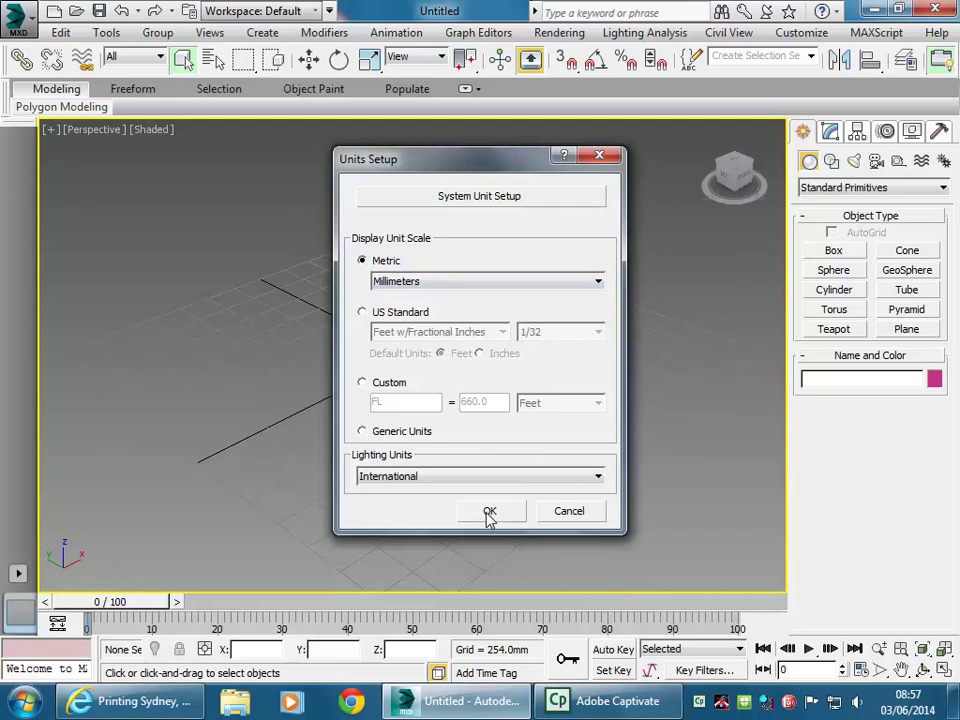
Create a box about 872 mm long, 721 mm wide and 587 mm high across the grid's centre.
{"action": "left_click", "coordinate": [834, 252]}
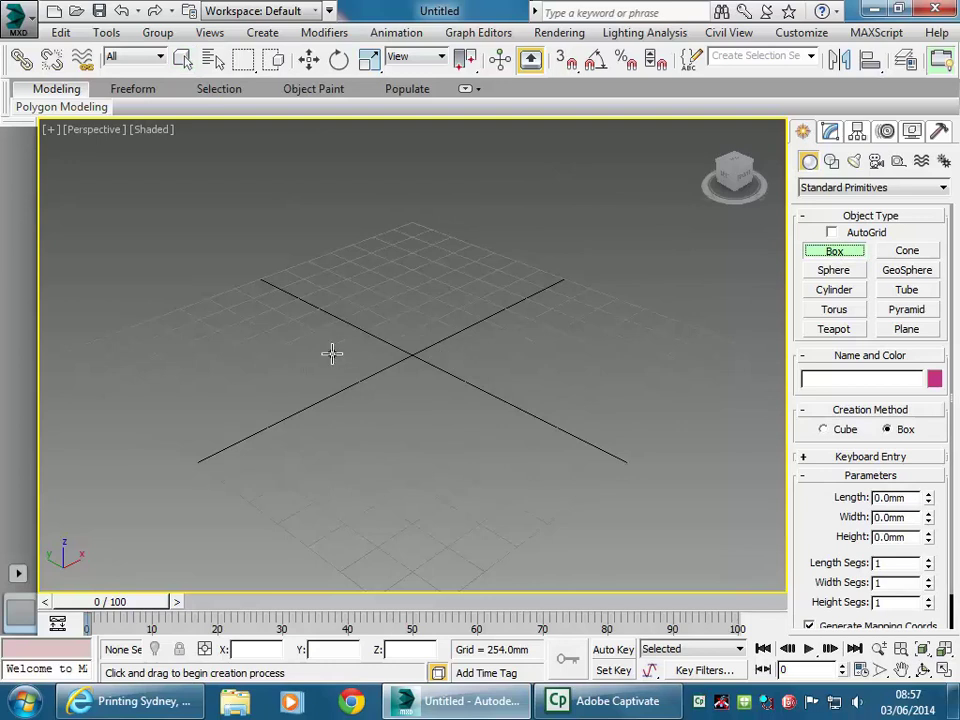
{"action": "left_click_drag", "start_coordinate": [338, 347], "coordinate": [496, 357]}
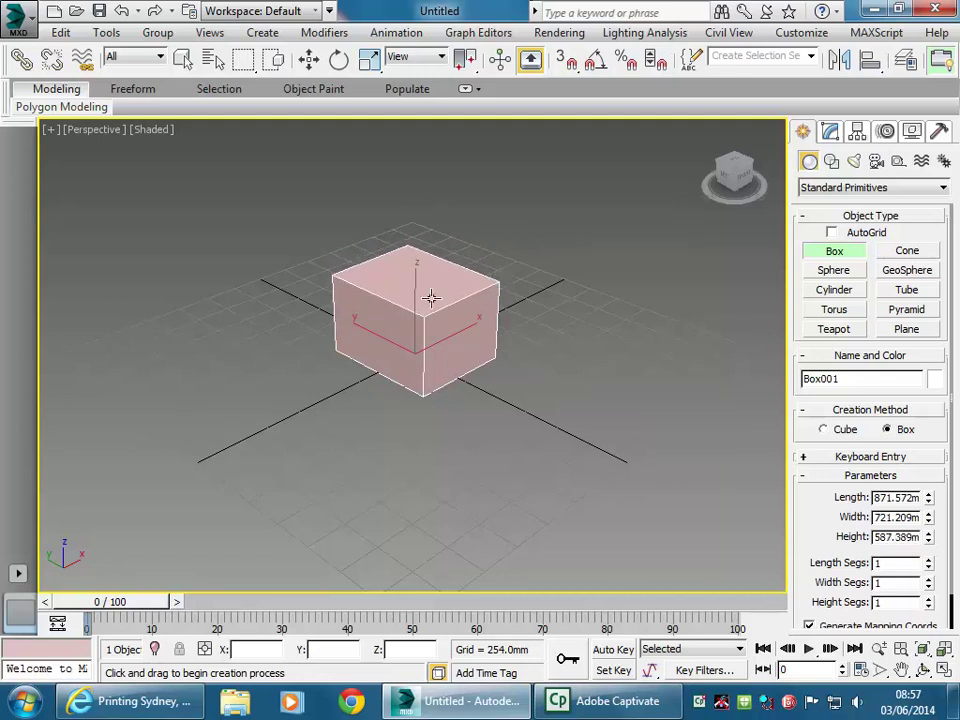
{"action": "middle_click_drag", "start_coordinate": [424, 297], "coordinate": [405, 313]}
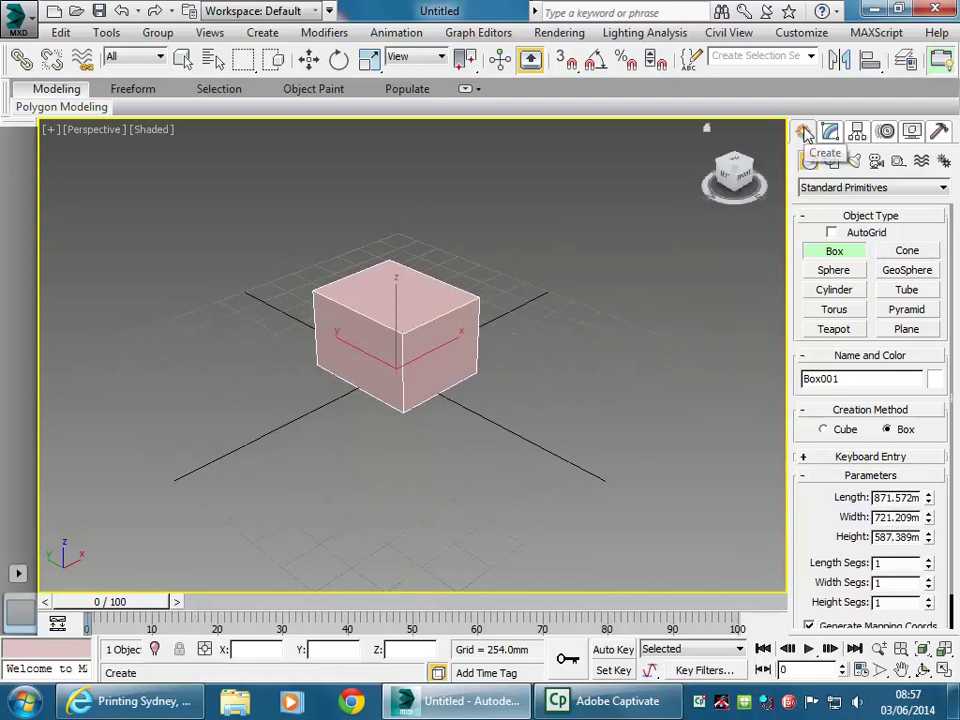
Adjust the box's size by eye to about 828 mm long, 678 mm wide and 605 mm high.
{"action": "left_click_drag", "start_coordinate": [928, 497], "coordinate": [930, 533]}
{"action": "middle_click_drag", "start_coordinate": [294, 379], "coordinate": [280, 382]}
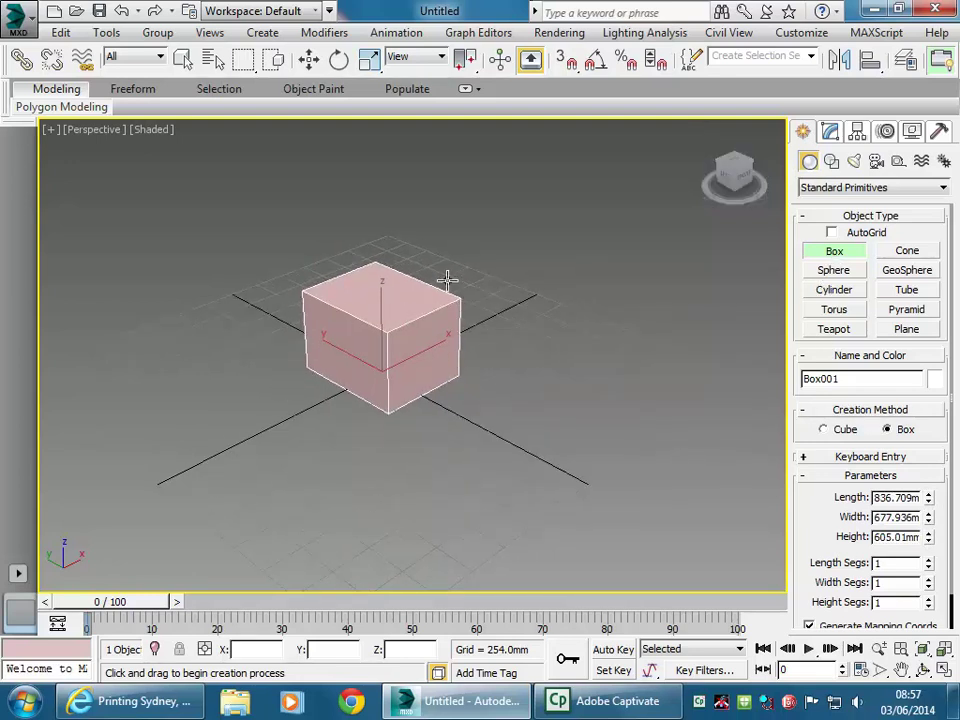
{"action": "mouse_move", "coordinate": [930, 498]}
{"action": "left_mouse_down"}
{"action": "mouse_move", "coordinate": [935, 474]}
{"action": "mouse_move", "coordinate": [928, 521]}
{"action": "left_mouse_up"}
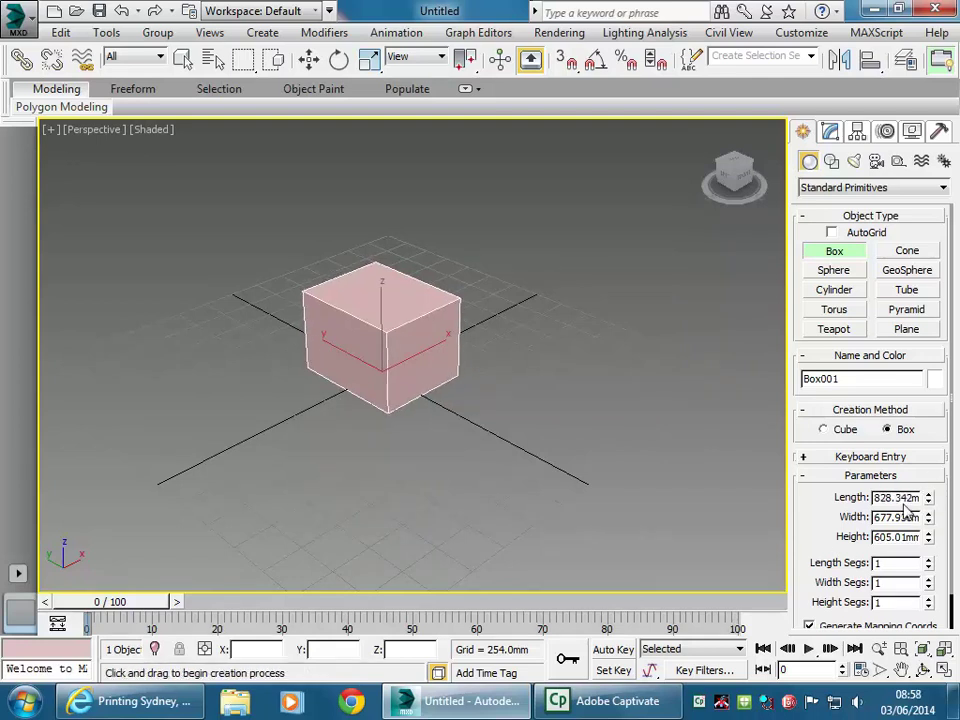
Set the box's length to 700 mm, width to 400 mm and height to 300 mm.
{"action": "double_click", "coordinate": [897, 498]}
{"action": "left_click", "coordinate": [897, 517]}
{"action": "double_click", "coordinate": [896, 497]}
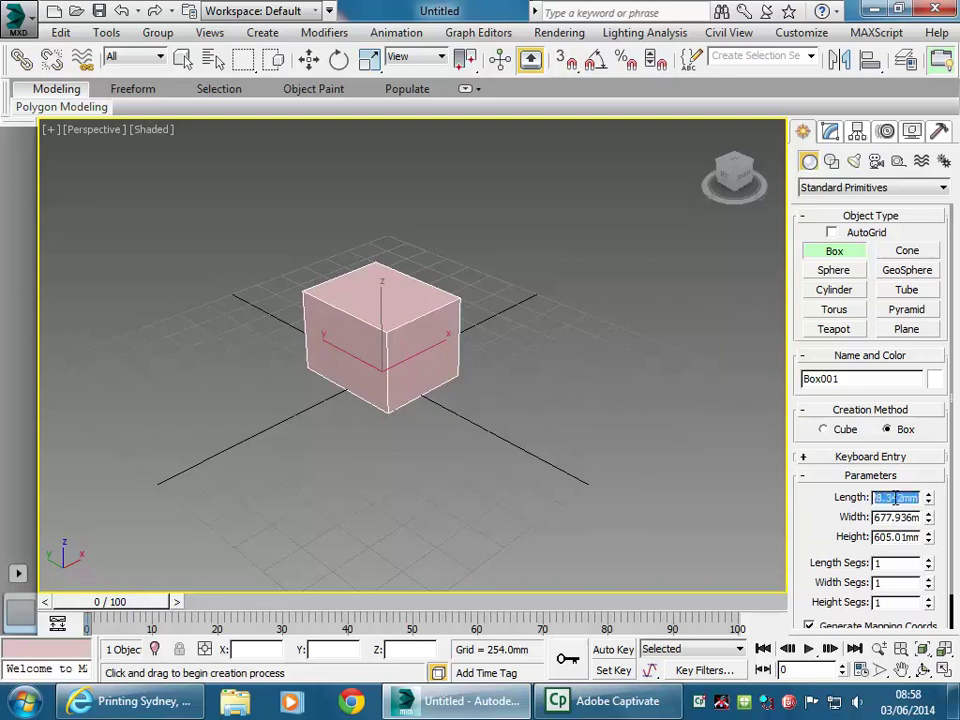
{"action": "type", "text": "700"}
{"action": "key", "text": "Tab"}
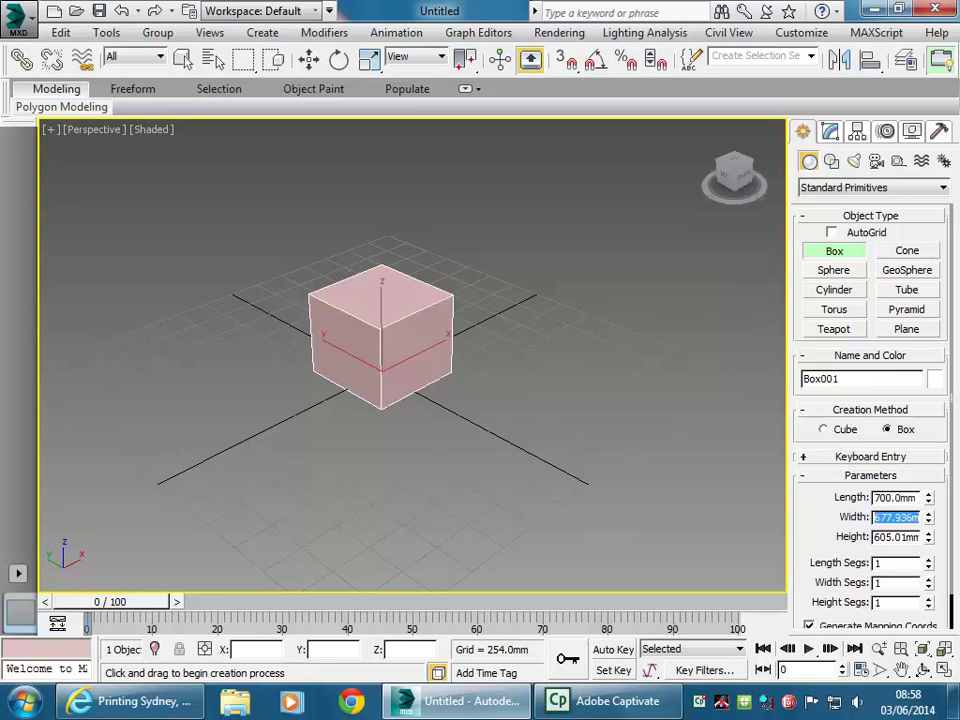
{"action": "type", "text": "6"}
{"action": "key", "text": "Tab"}
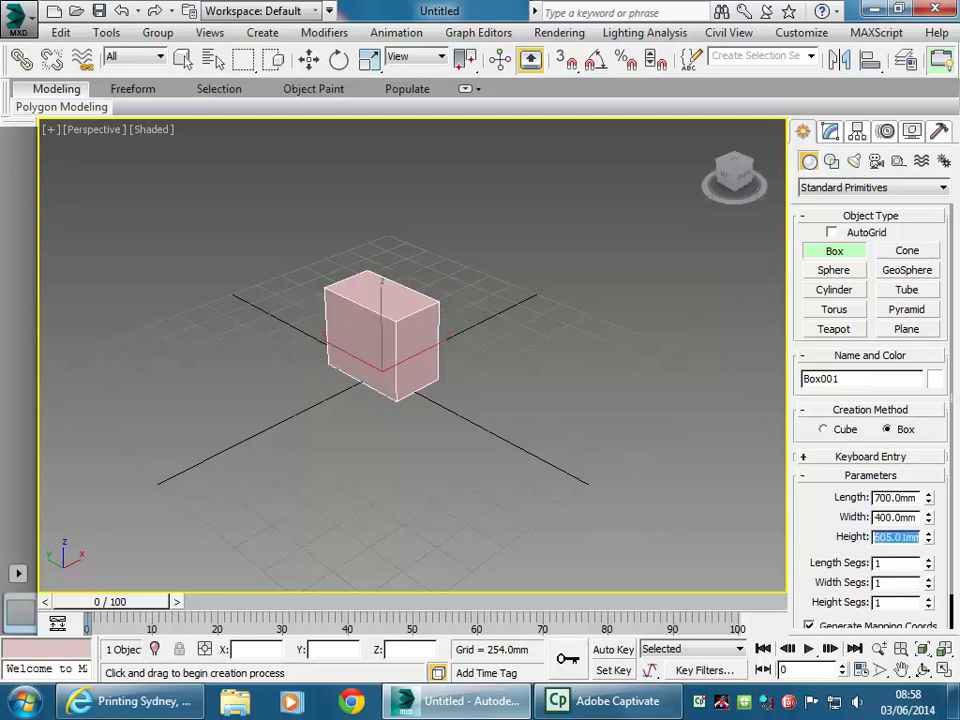
{"action": "type", "text": "300"}
{"action": "key", "text": "Return"}
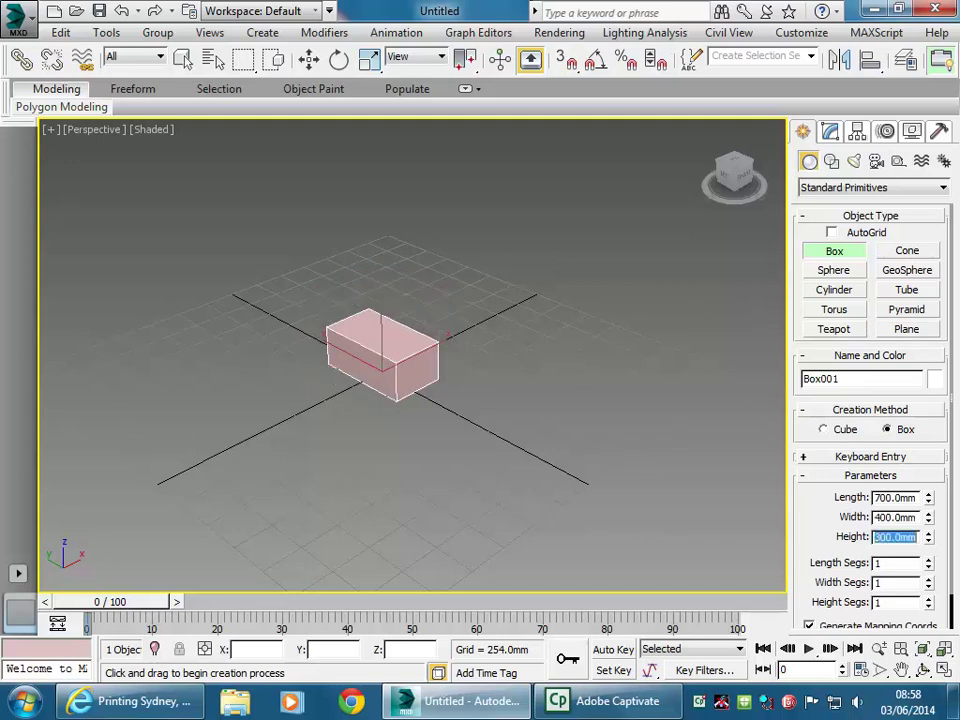
Examine the resized box and its creation settings, including the keyboard entry options for position and size.
{"action": "scroll", "coordinate": [349, 339], "scroll_direction": "up", "scroll_amount": 5}
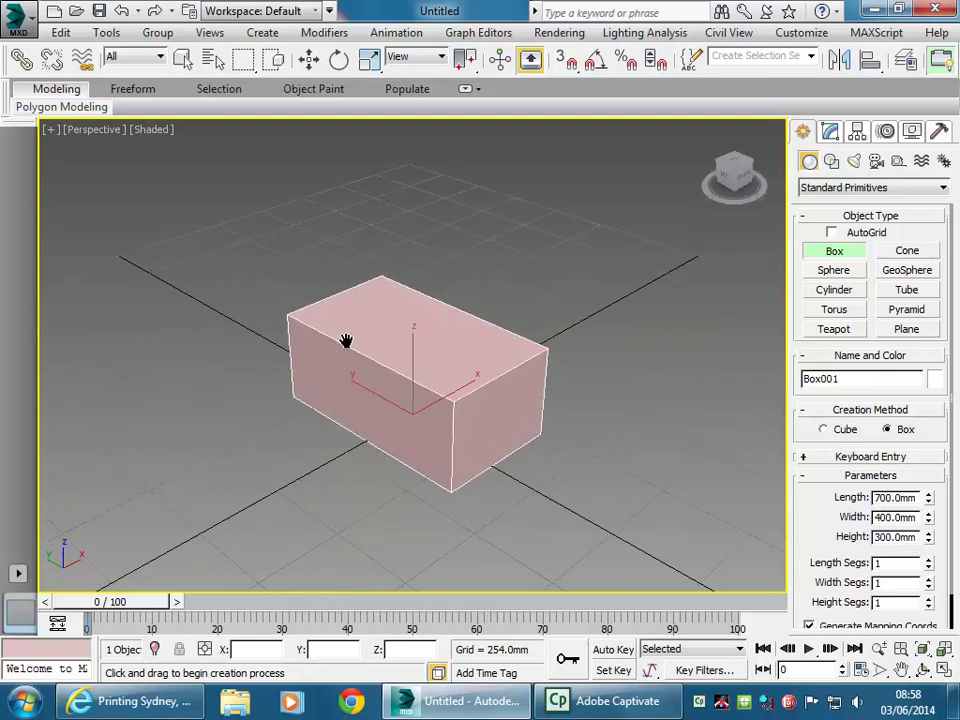
{"action": "middle_click_drag", "start_coordinate": [425, 498], "coordinate": [482, 478]}
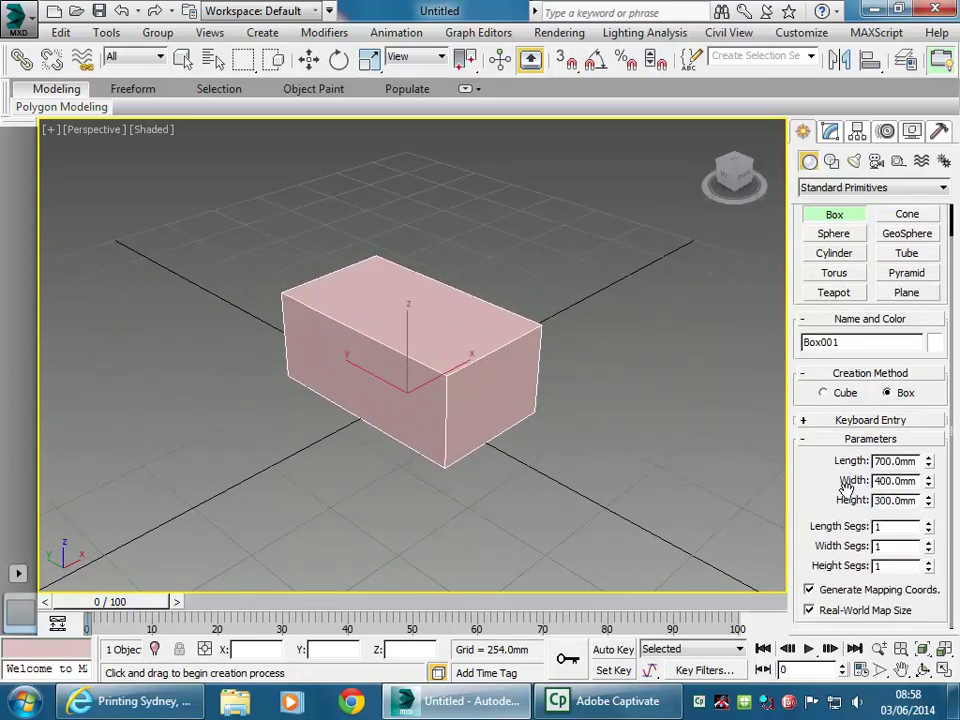
{"action": "left_click_drag", "start_coordinate": [833, 537], "coordinate": [840, 503]}
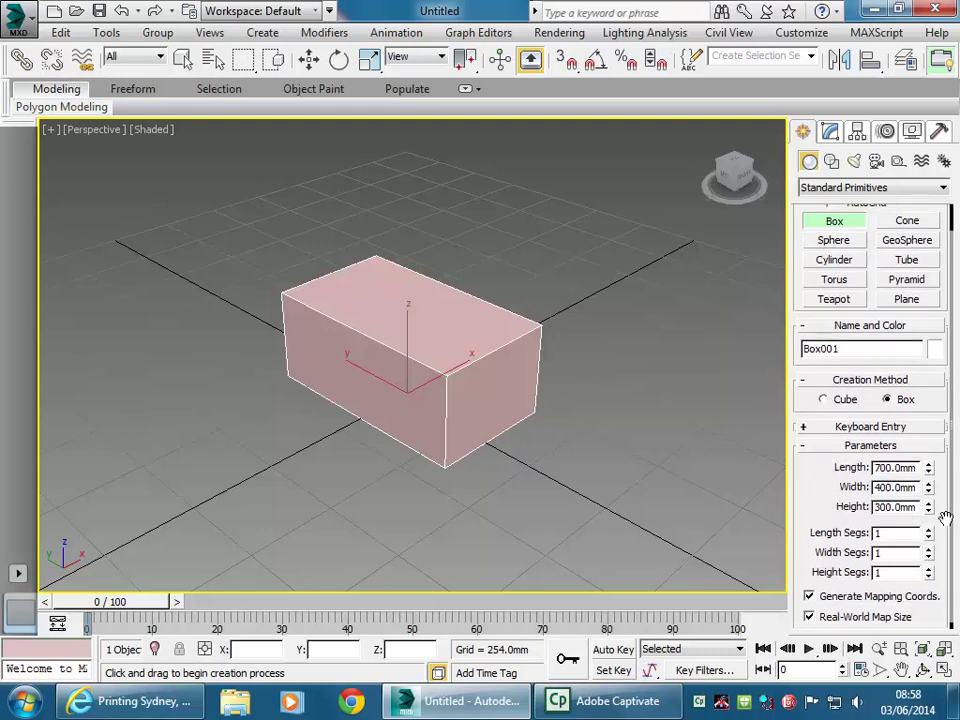
{"action": "scroll", "coordinate": [953, 533], "scroll_direction": "up", "scroll_amount": 2}
{"action": "scroll", "coordinate": [953, 533], "scroll_direction": "down", "scroll_amount": 2}
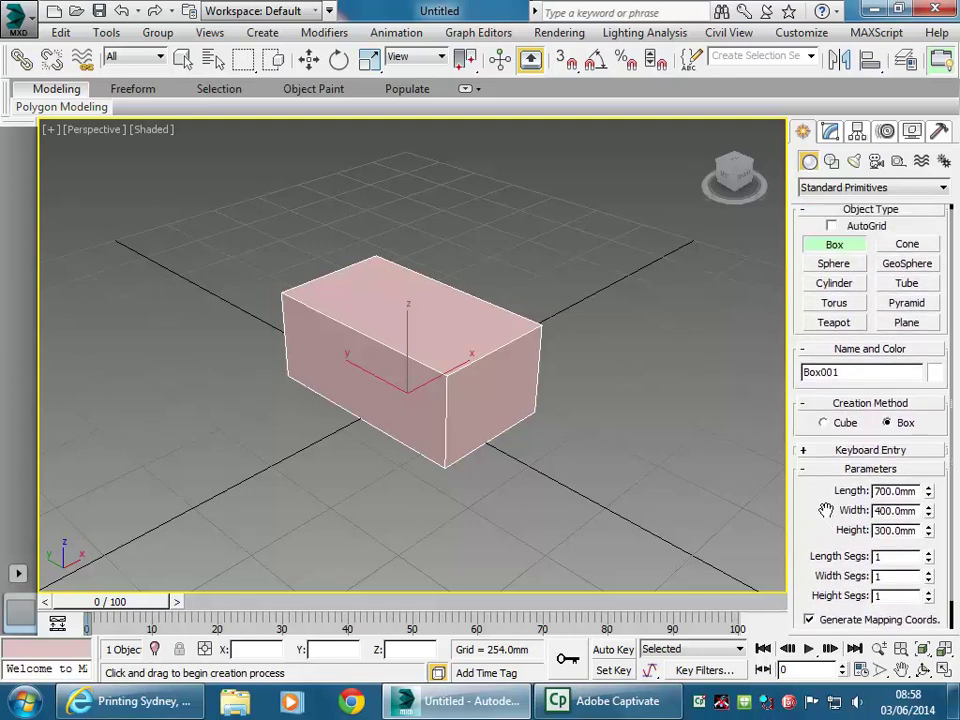
{"action": "scroll", "coordinate": [829, 462], "scroll_direction": "up", "scroll_amount": 2}
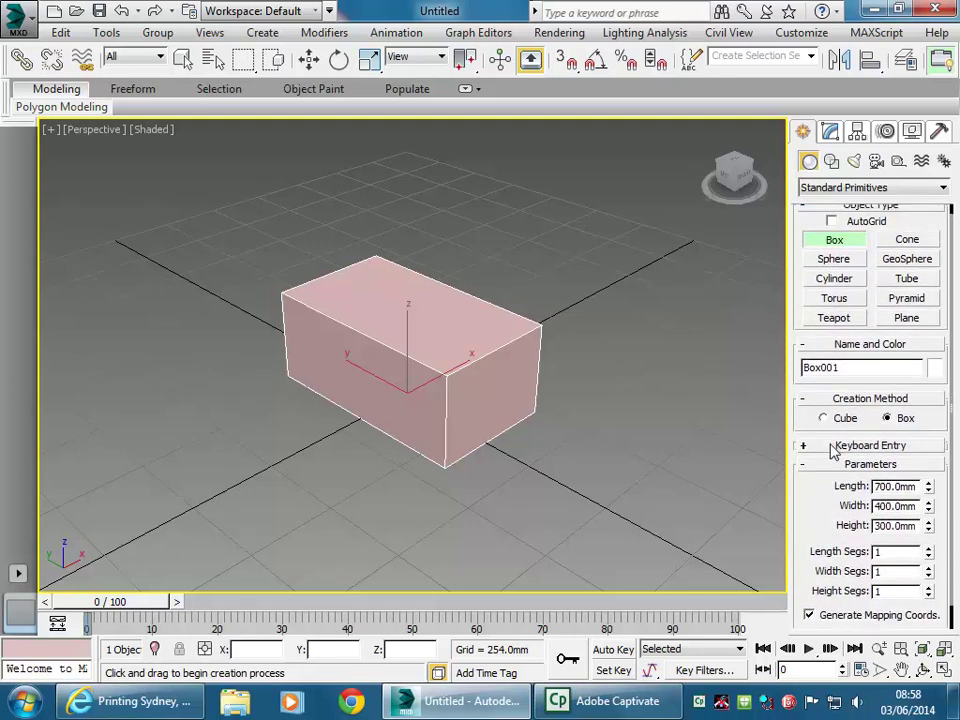
{"action": "left_click", "coordinate": [831, 445]}
{"action": "scroll", "coordinate": [829, 535], "scroll_direction": "down", "scroll_amount": 4}
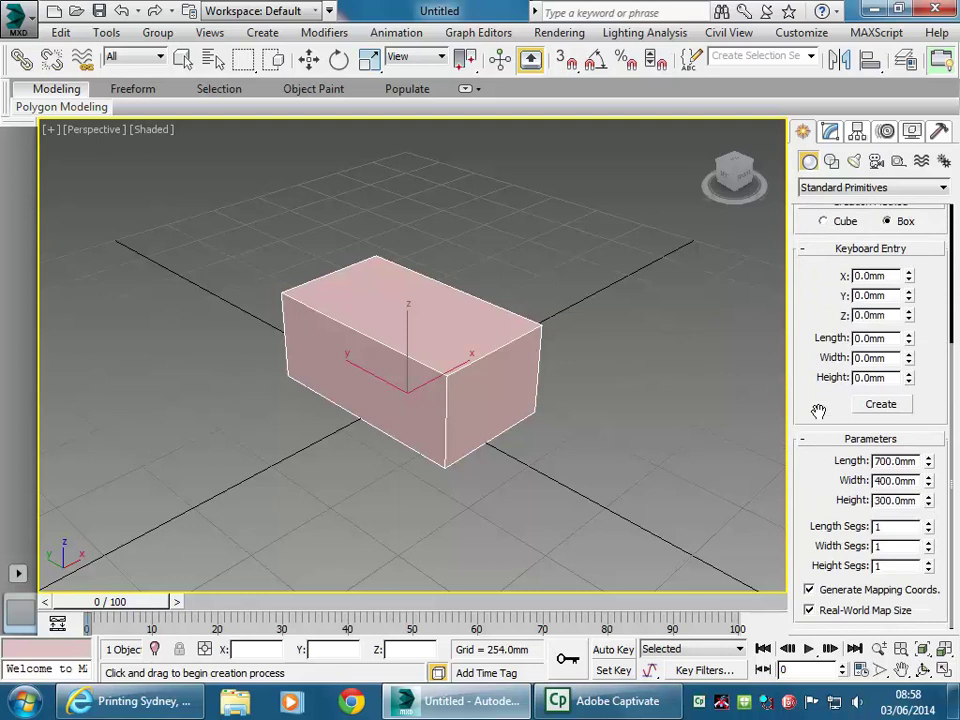
Try changing the number of length segments on the box.
{"action": "left_click", "coordinate": [927, 523]}
{"action": "left_click", "coordinate": [927, 531]}
{"action": "mouse_move", "coordinate": [927, 531]}
{"action": "left_mouse_down"}
{"action": "mouse_move", "coordinate": [928, 482]}
{"action": "mouse_move", "coordinate": [929, 540]}
{"action": "left_mouse_up"}
Leave box creation and convert the box to an Editable Poly.
{"action": "mouse_move", "coordinate": [453, 372]}
{"action": "middle_mouse_down"}
{"action": "mouse_move", "coordinate": [422, 377]}
{"action": "mouse_move", "coordinate": [443, 379]}
{"action": "middle_mouse_up"}
{"action": "scroll", "coordinate": [443, 379], "scroll_direction": "up", "scroll_amount": 5}
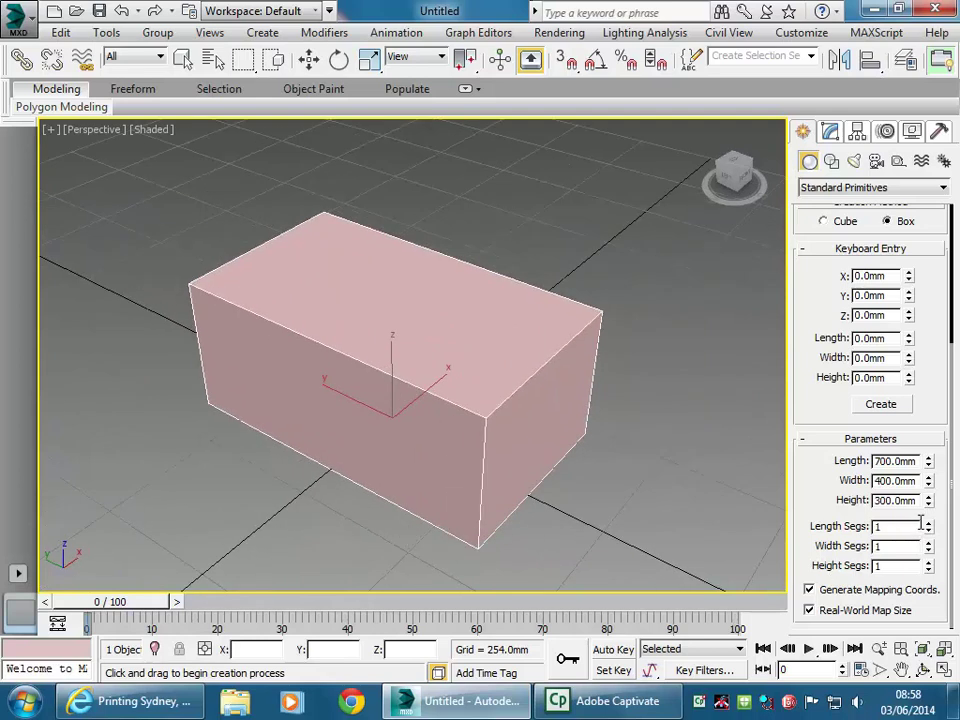
{"action": "middle_click_drag", "start_coordinate": [337, 416], "coordinate": [341, 414]}
{"action": "middle_click_drag", "start_coordinate": [401, 363], "coordinate": [384, 358]}
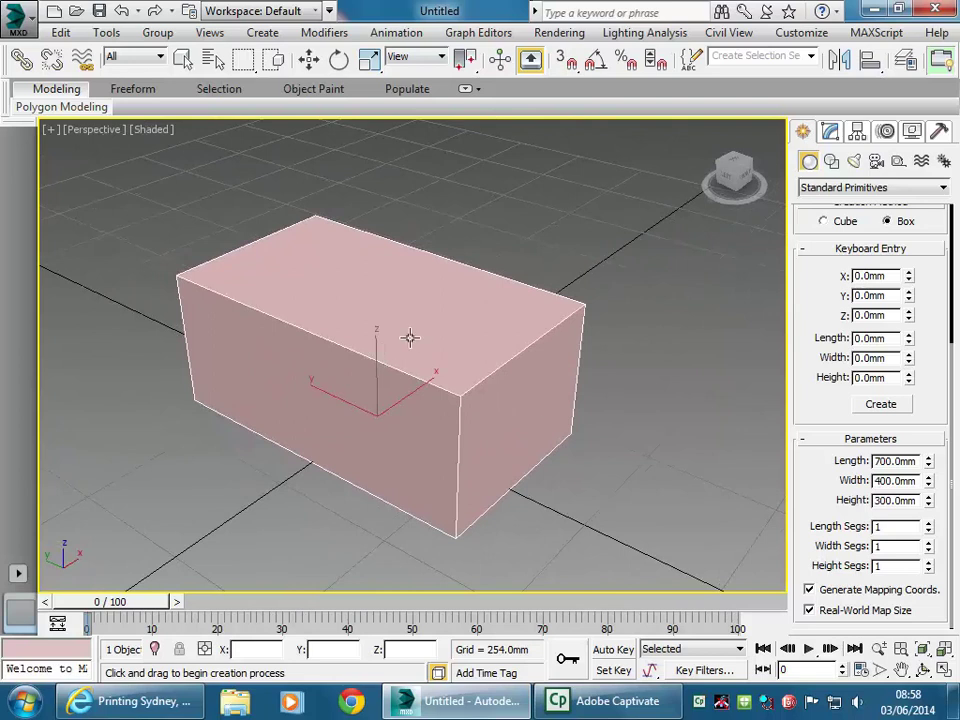
{"action": "right_click", "coordinate": [370, 303]}
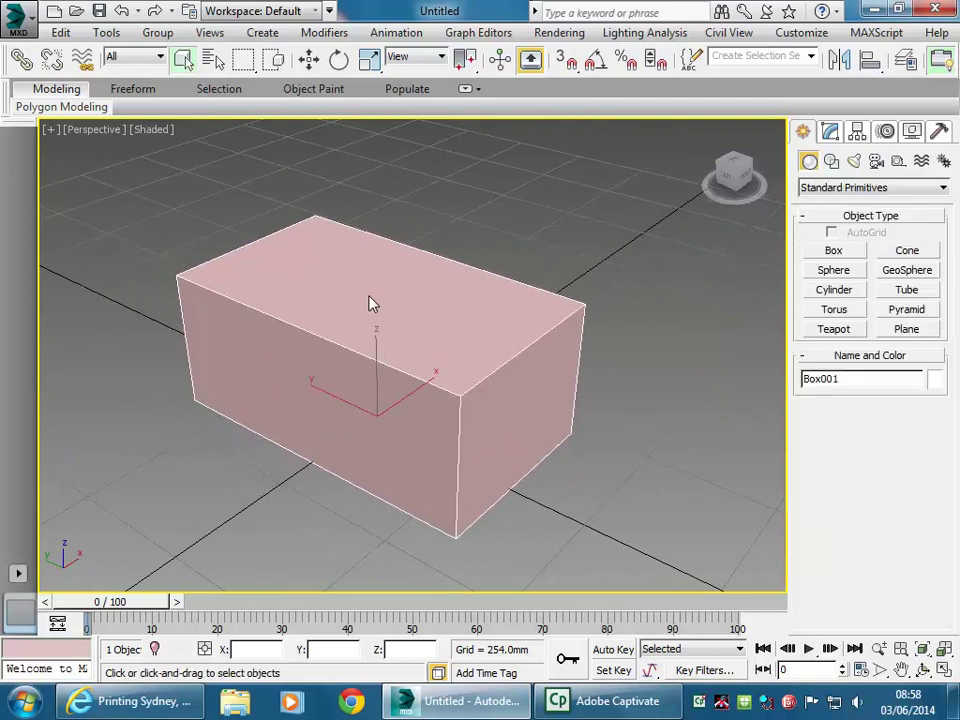
{"action": "right_click", "coordinate": [336, 256]}
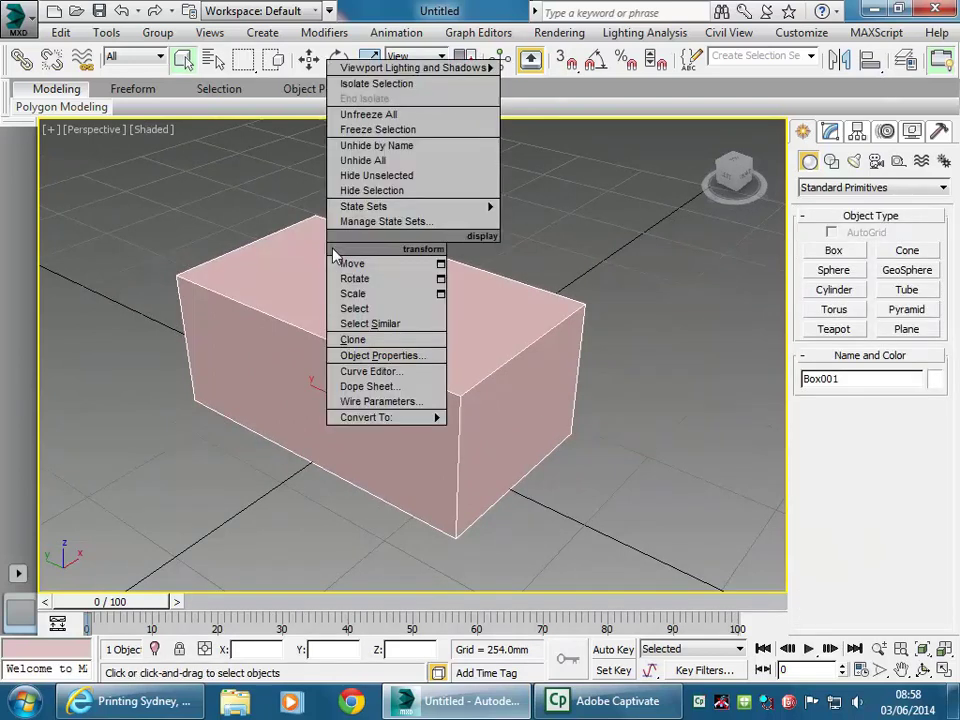
{"action": "mouse_move", "coordinate": [366, 417]}
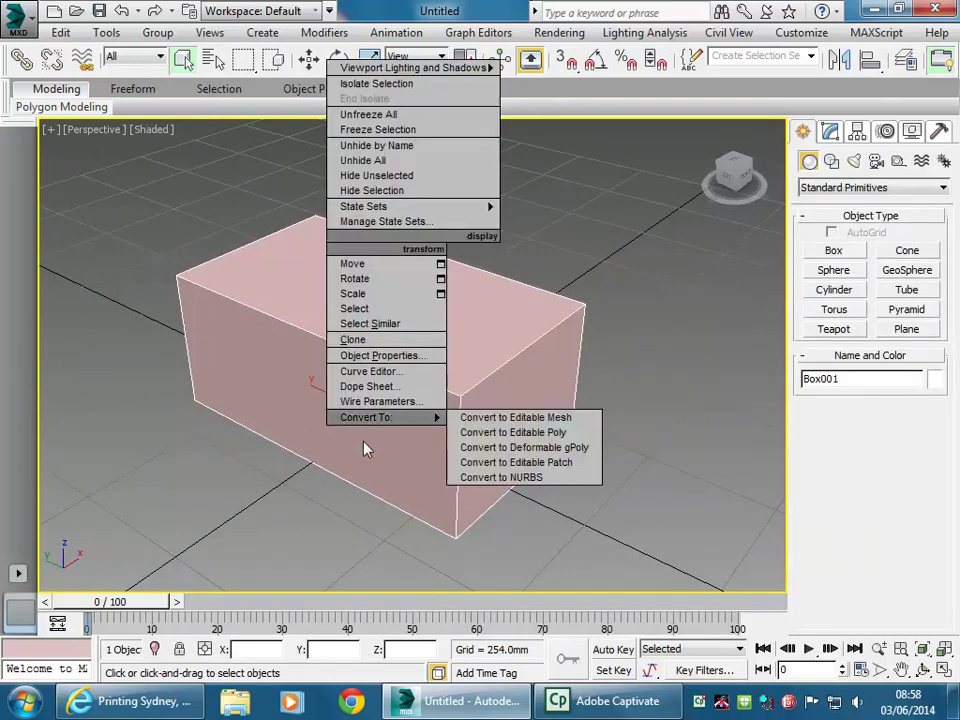
{"action": "left_click", "coordinate": [505, 433]}
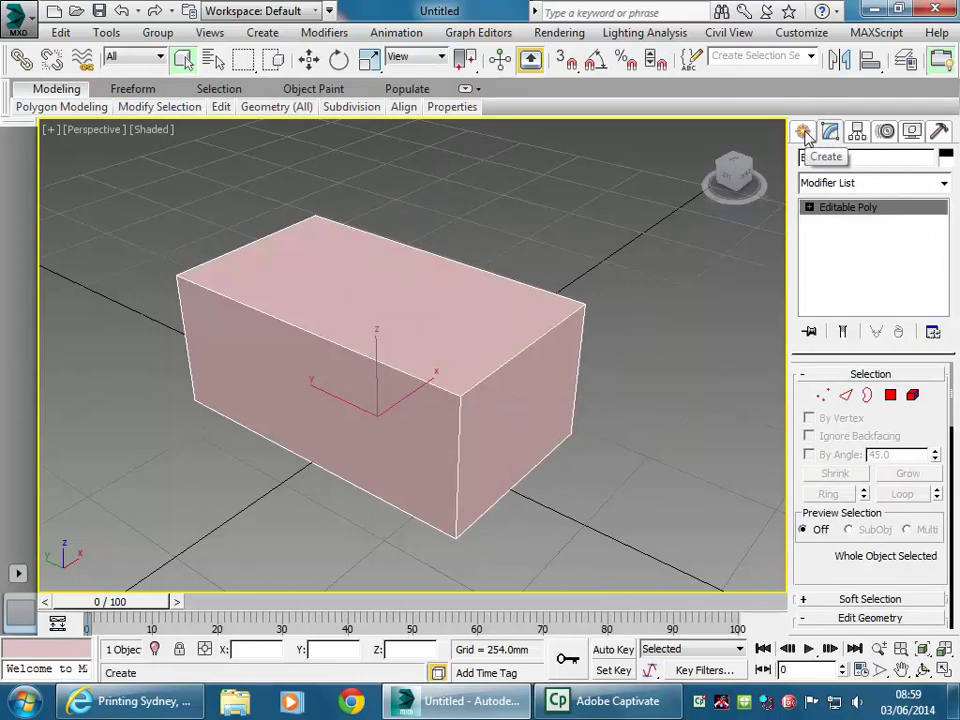
Undo the Editable Poly conversion and open the box's size parameters for modification.
{"action": "left_click", "coordinate": [122, 11]}
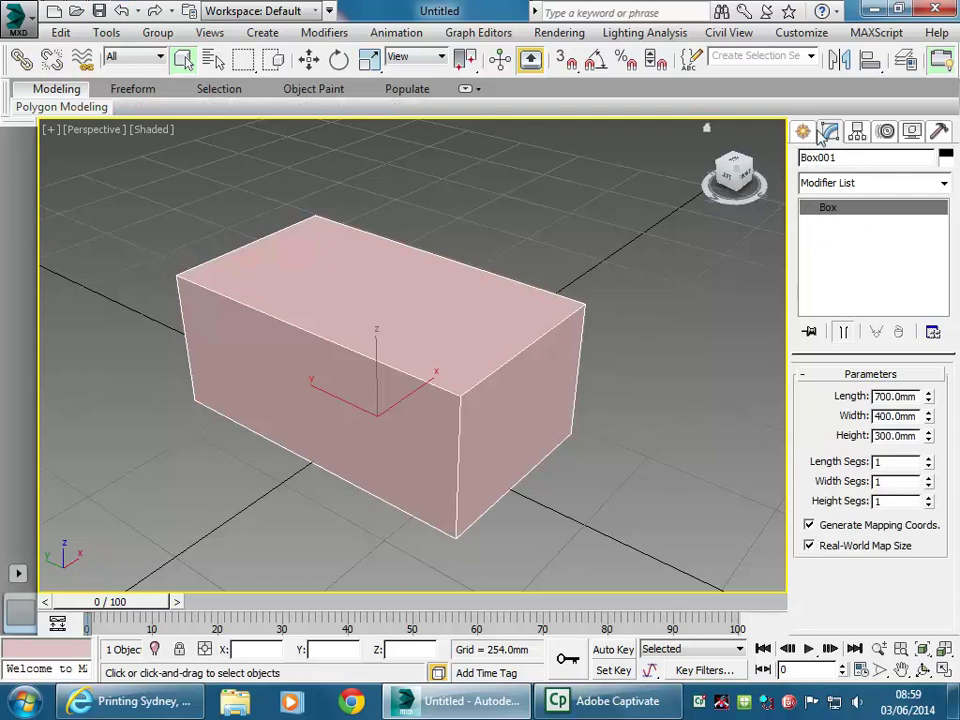
{"action": "left_click", "coordinate": [803, 134]}
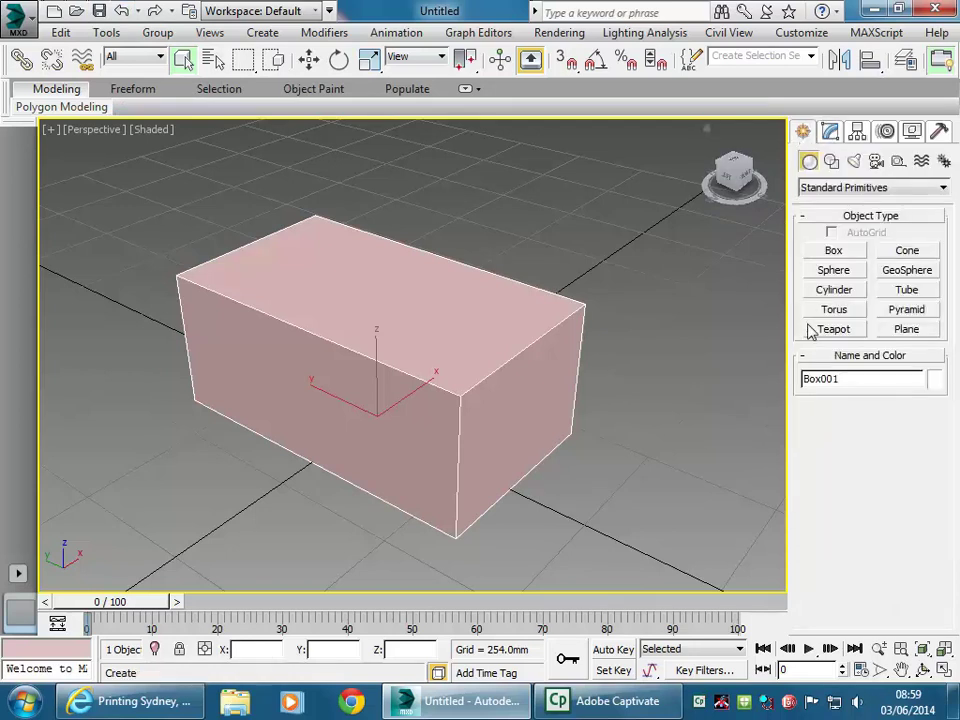
{"action": "left_click", "coordinate": [830, 134]}
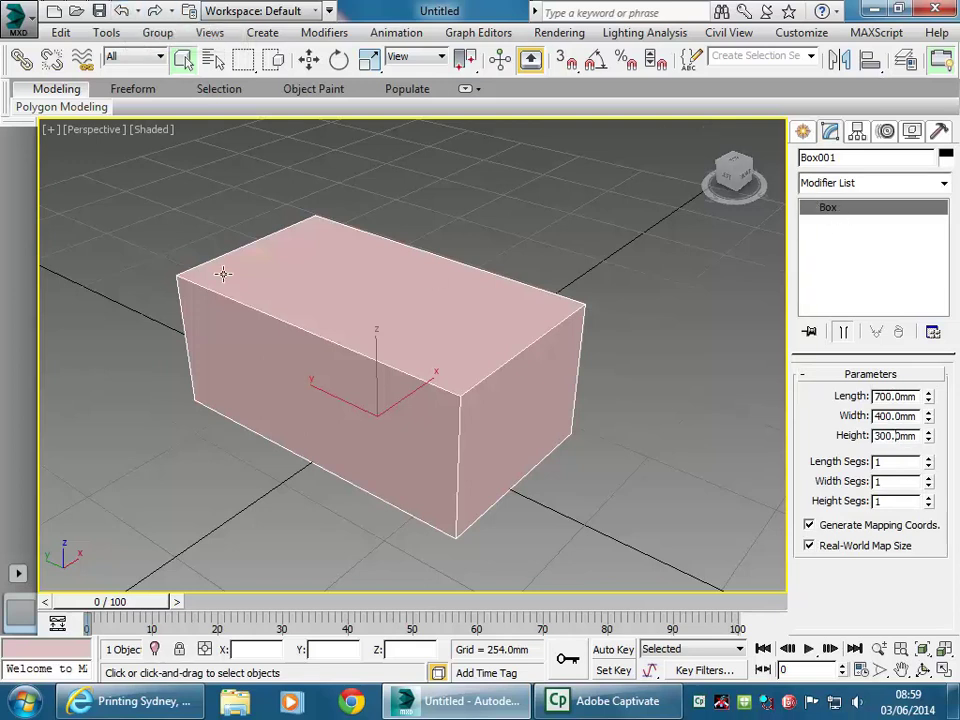
Convert the parametric box to an Editable Poly.
{"action": "right_click", "coordinate": [286, 248]}
{"action": "mouse_move", "coordinate": [330, 412]}
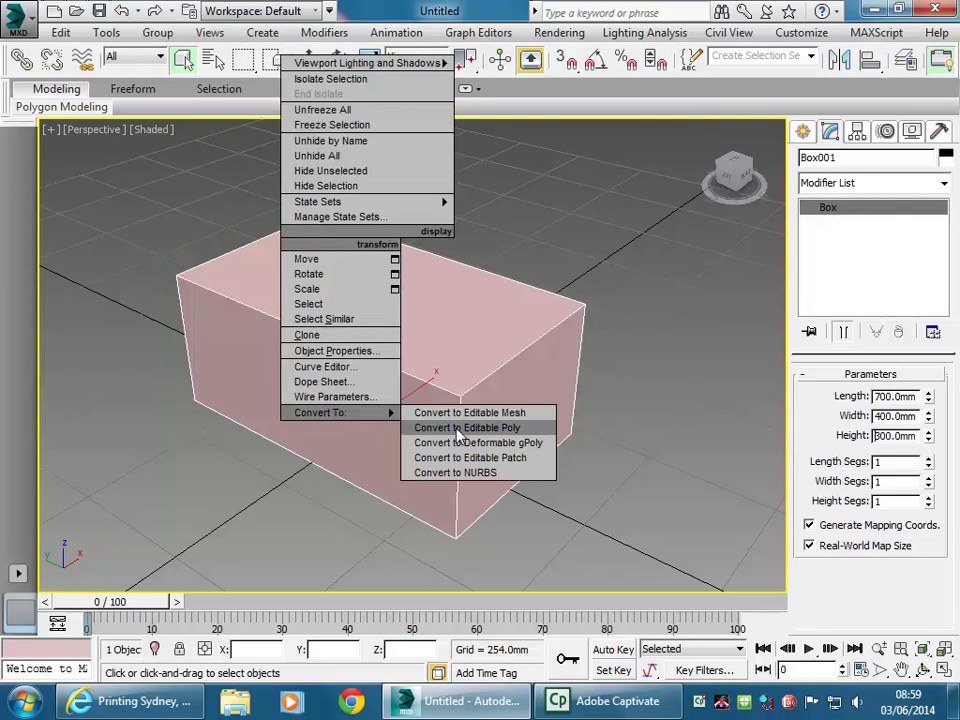
{"action": "left_click", "coordinate": [457, 430]}
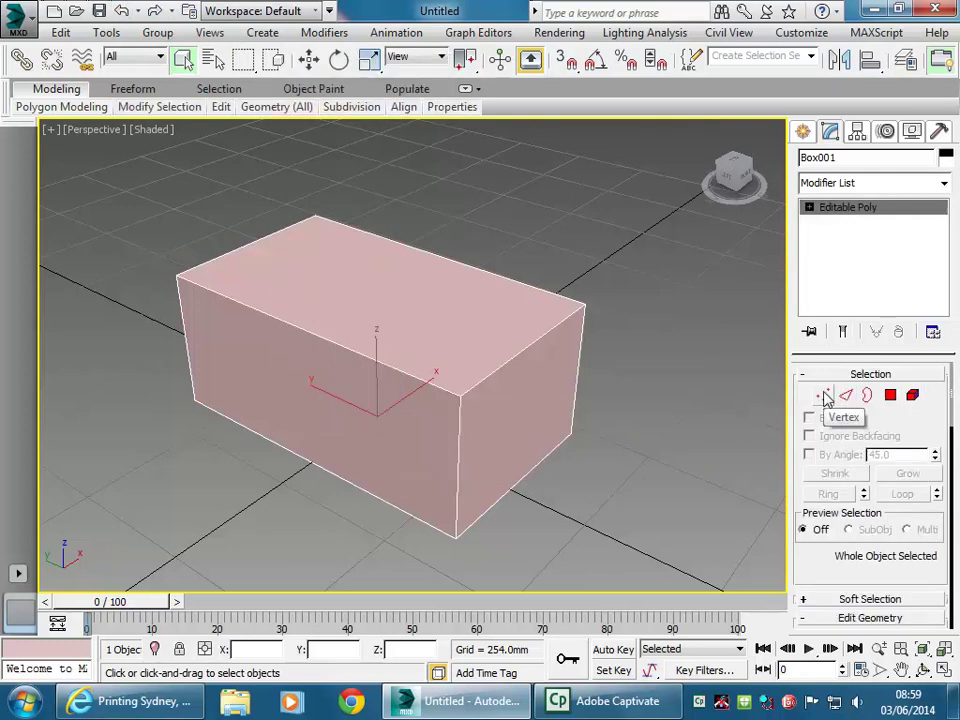
Expand the Editable Poly sub-object list and step through the Vertex, Edge, Border and Polygon levels.
{"action": "left_click", "coordinate": [809, 207]}
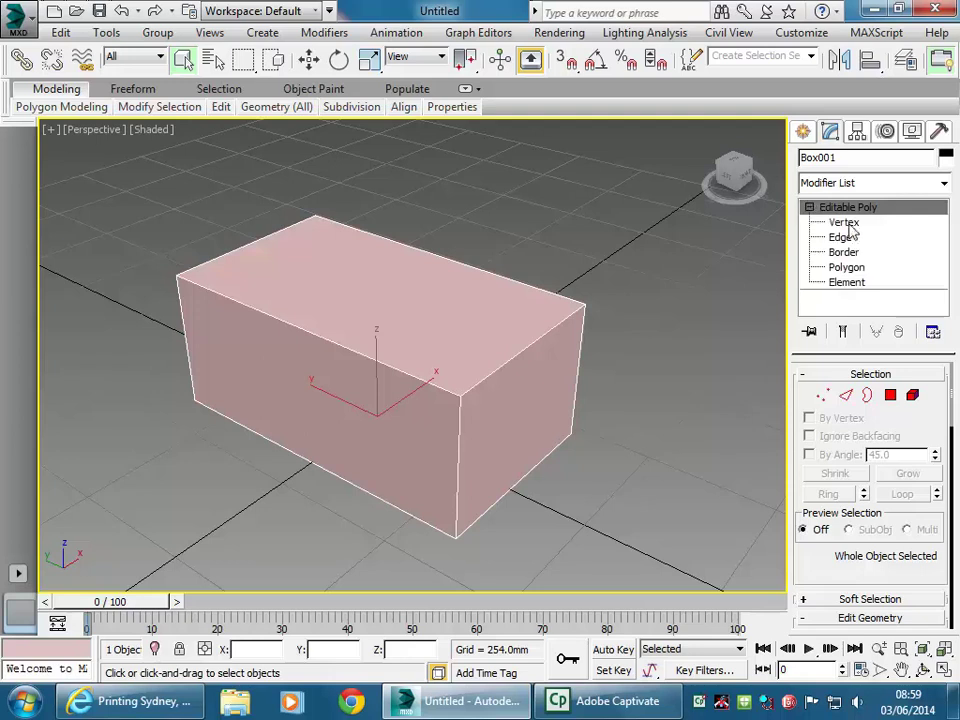
{"action": "left_click", "coordinate": [846, 222]}
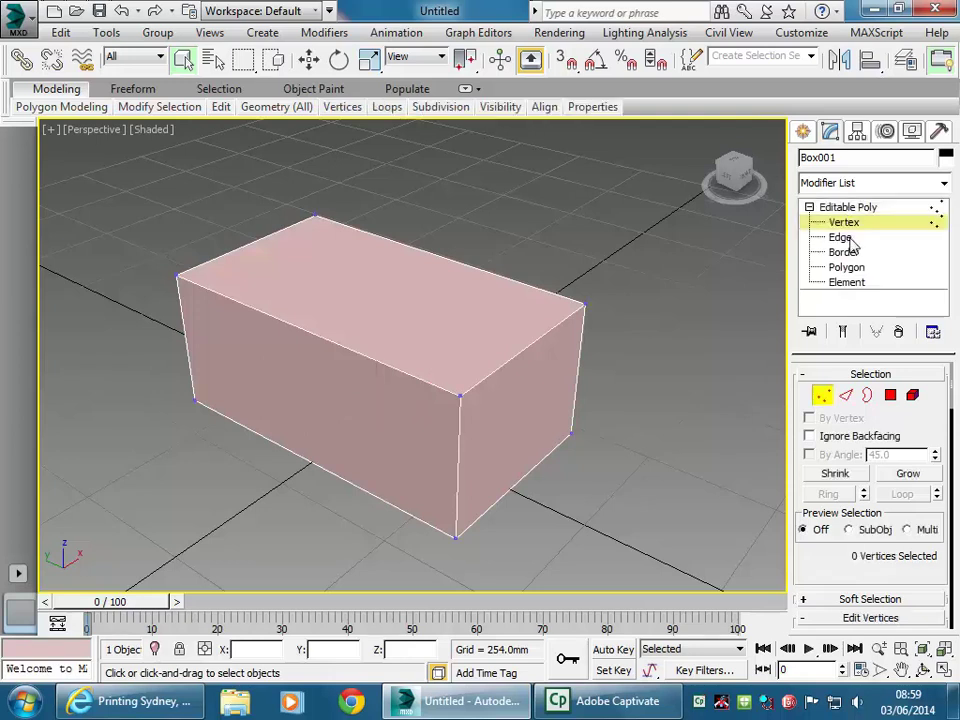
{"action": "left_click", "coordinate": [850, 238]}
{"action": "left_click", "coordinate": [847, 253]}
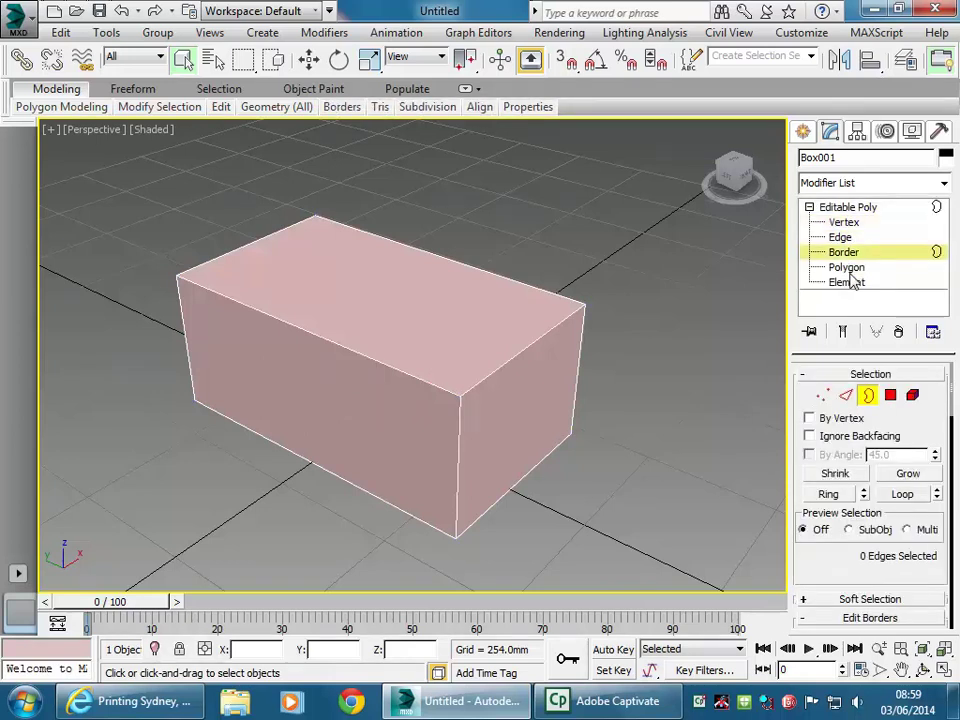
{"action": "left_click", "coordinate": [850, 273]}
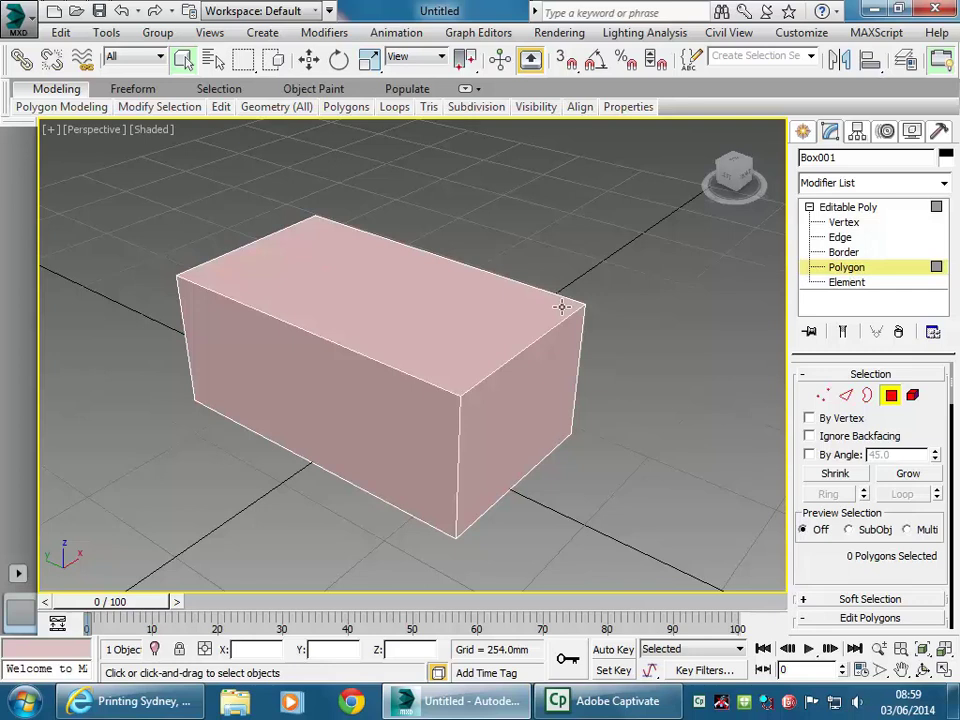
Switch among sub-object levels back to Vertex and select three of the box's top corner vertices one after another.
{"action": "left_click", "coordinate": [822, 394]}
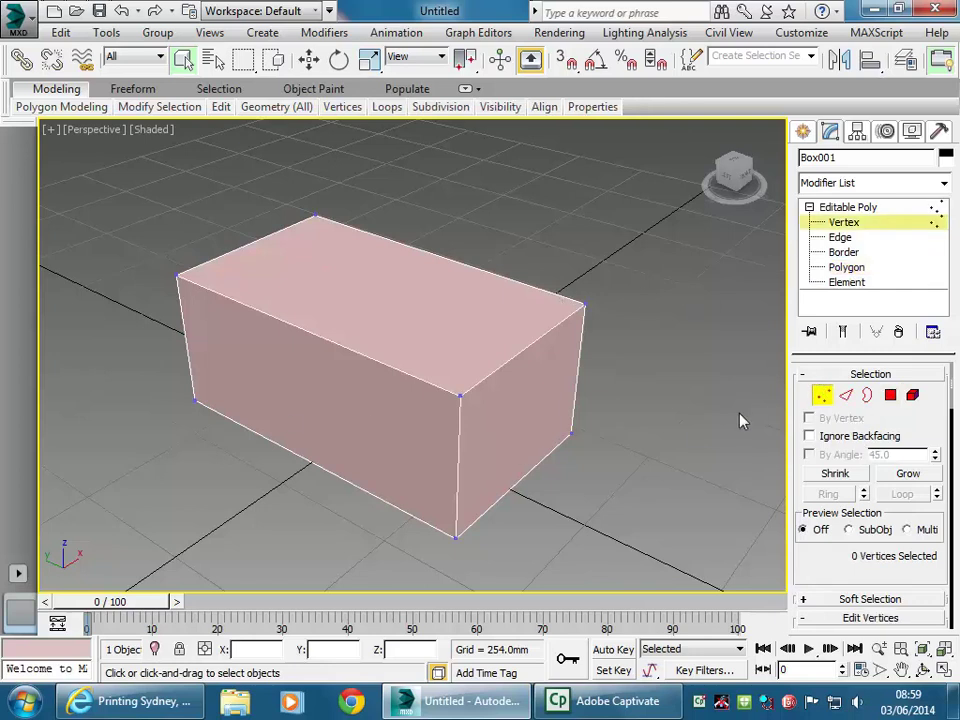
{"action": "left_click", "coordinate": [850, 252]}
{"action": "left_click", "coordinate": [842, 223]}
{"action": "left_click", "coordinate": [846, 395]}
{"action": "left_click", "coordinate": [822, 397]}
{"action": "left_click", "coordinate": [176, 277]}
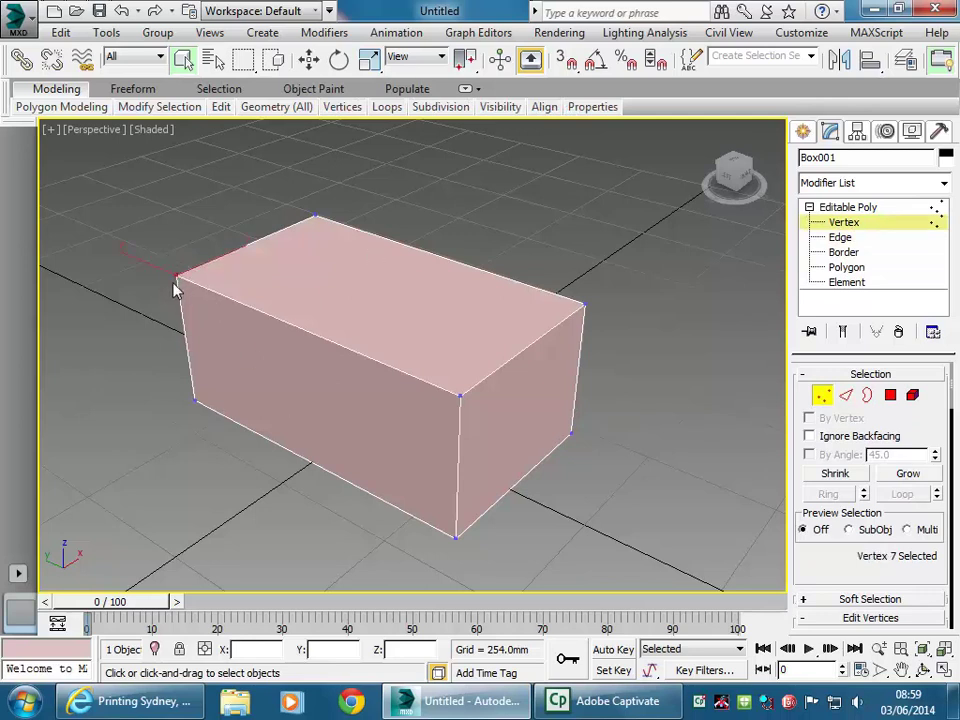
{"action": "left_click", "coordinate": [459, 395]}
{"action": "left_click", "coordinate": [582, 304]}
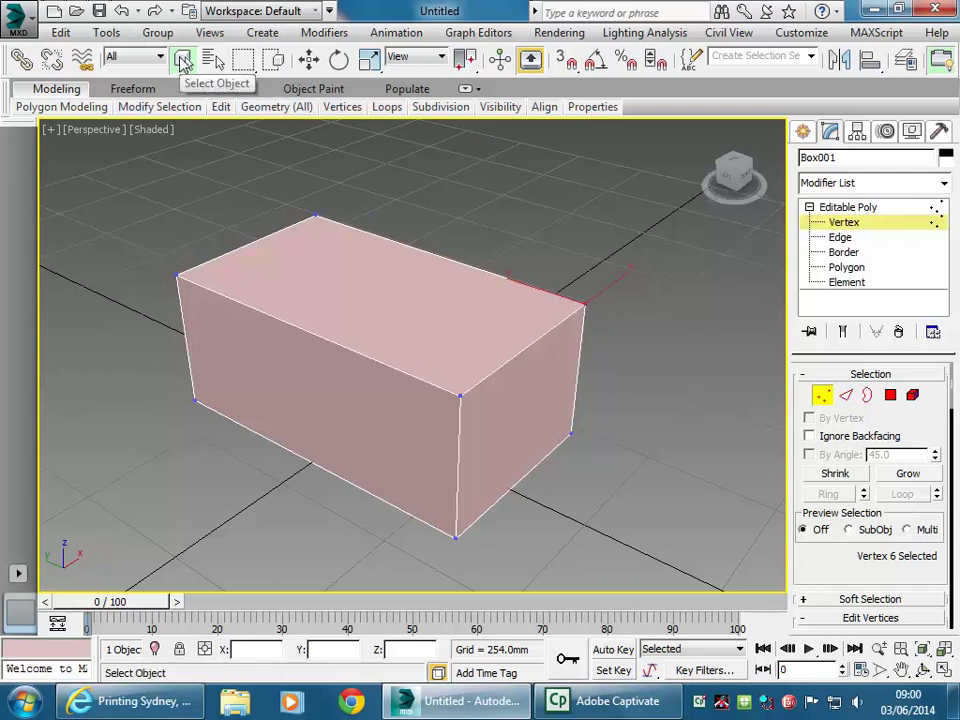
Try moving the selected top corner vertex along Y and along Z with the Move tool, undoing each move.
{"action": "left_click", "coordinate": [310, 60]}
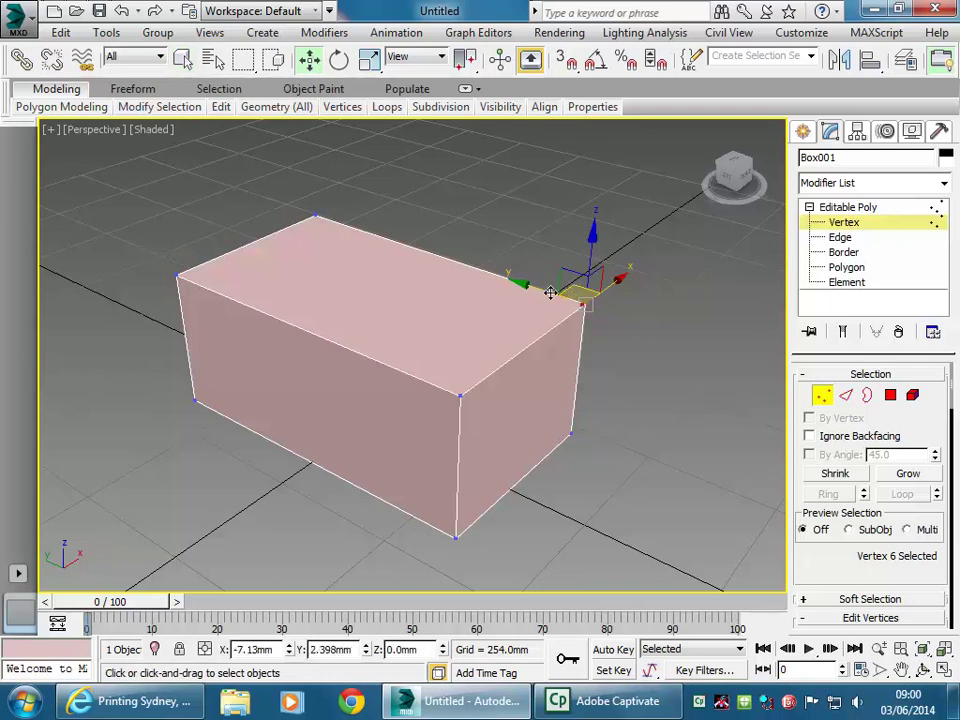
{"action": "left_click_drag", "start_coordinate": [572, 287], "coordinate": [461, 268]}
{"action": "key", "text": "ctrl+z"}
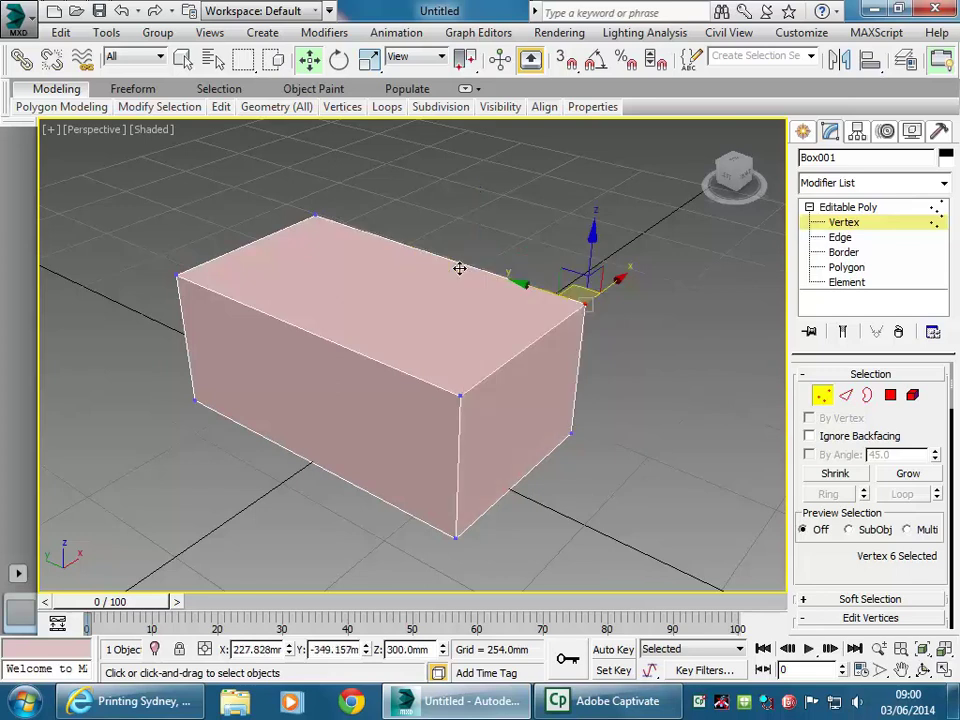
{"action": "left_click_drag", "start_coordinate": [586, 295], "coordinate": [590, 326]}
{"action": "key", "text": "ctrl+z"}
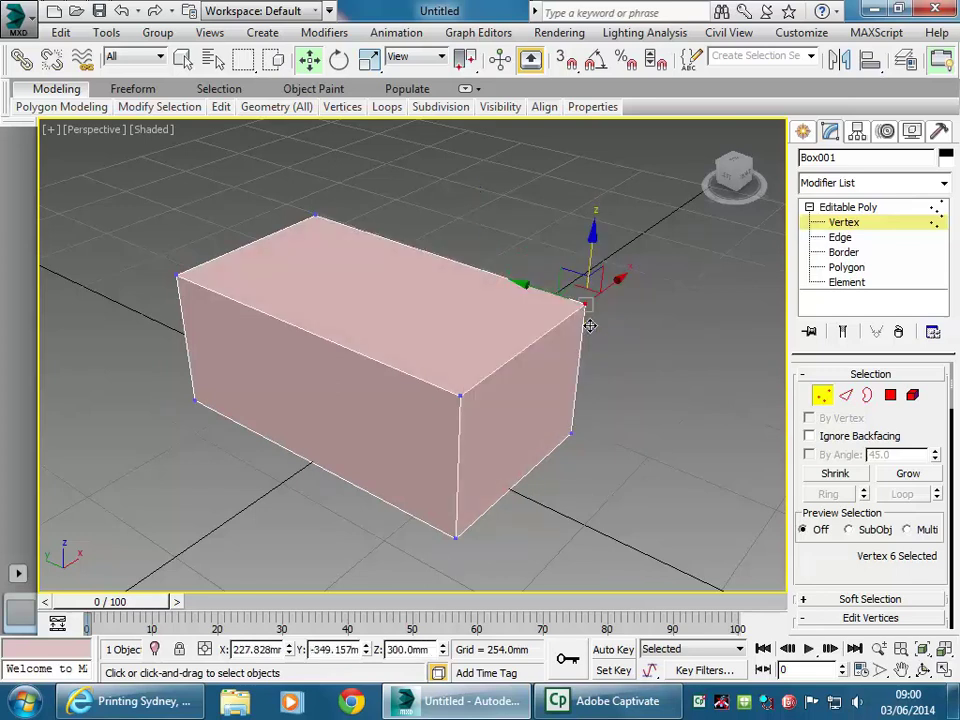
Select the opposite top corner vertex, try moving it along X, and undo the move.
{"action": "left_click", "coordinate": [178, 275]}
{"action": "left_click_drag", "start_coordinate": [168, 259], "coordinate": [213, 259]}
{"action": "key", "text": "ctrl+z"}
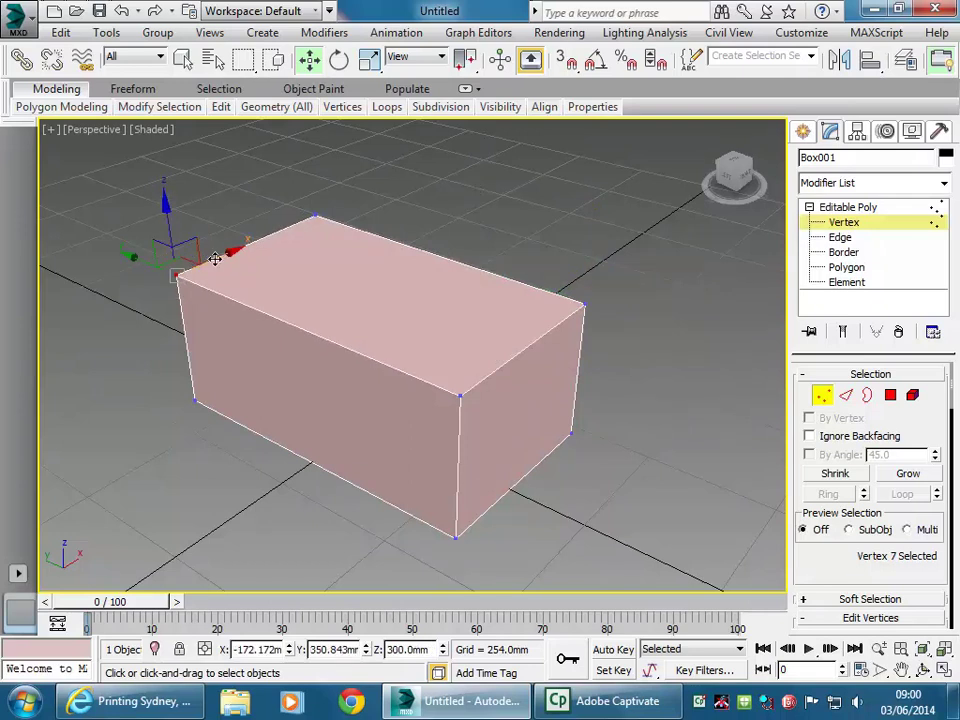
Switch to Edge level and select different top edges of the box, ending on the long front one.
{"action": "left_click", "coordinate": [846, 396]}
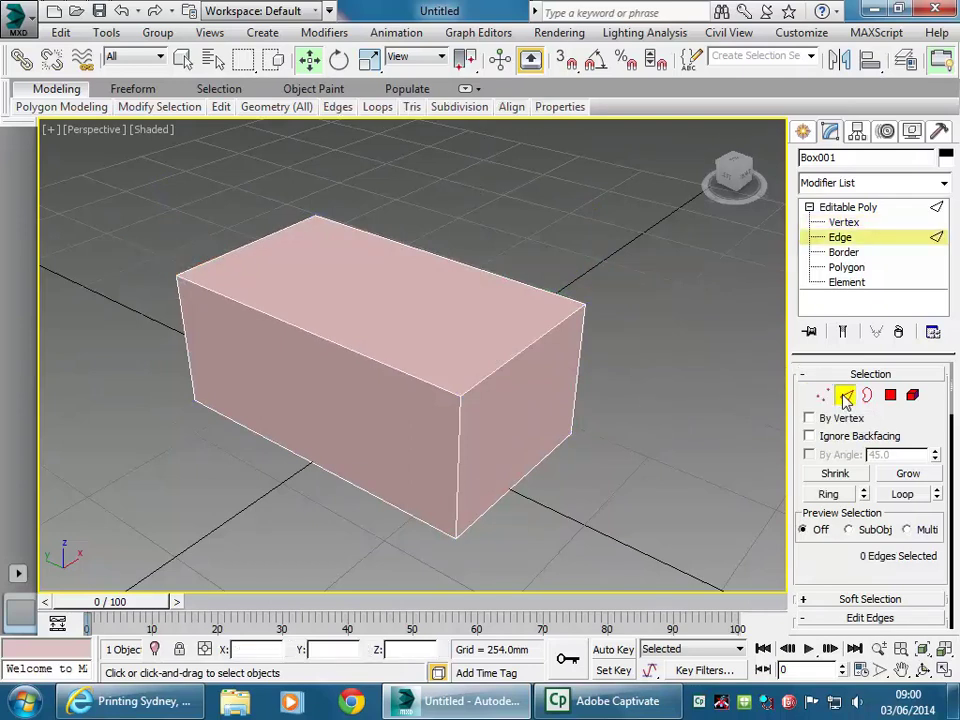
{"action": "left_click", "coordinate": [359, 350]}
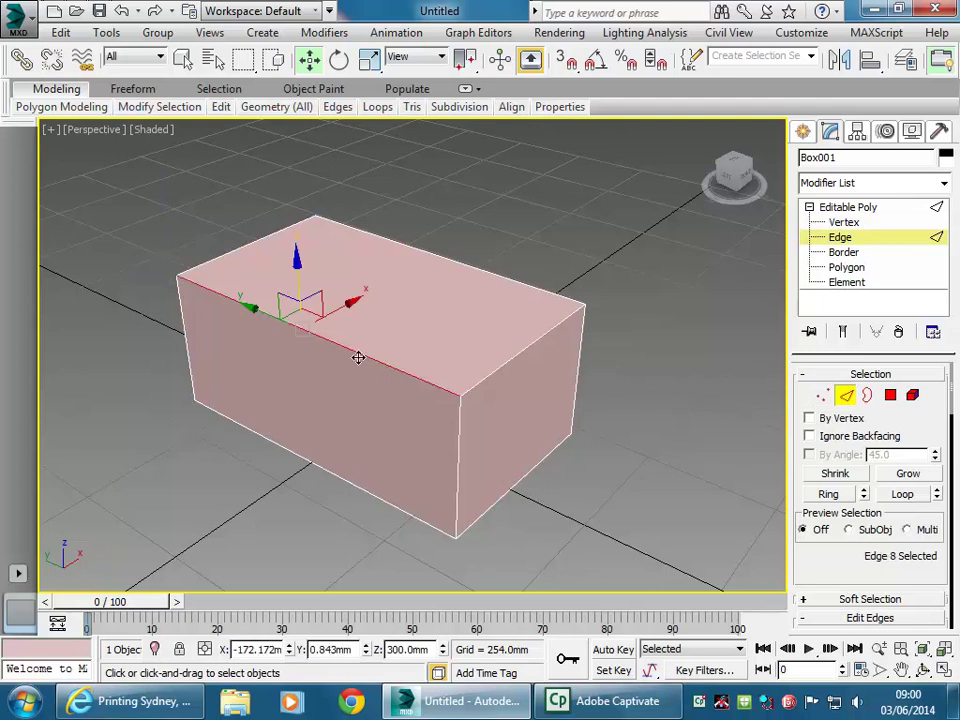
{"action": "middle_click_drag", "start_coordinate": [251, 304], "coordinate": [227, 296], "text": "alt"}
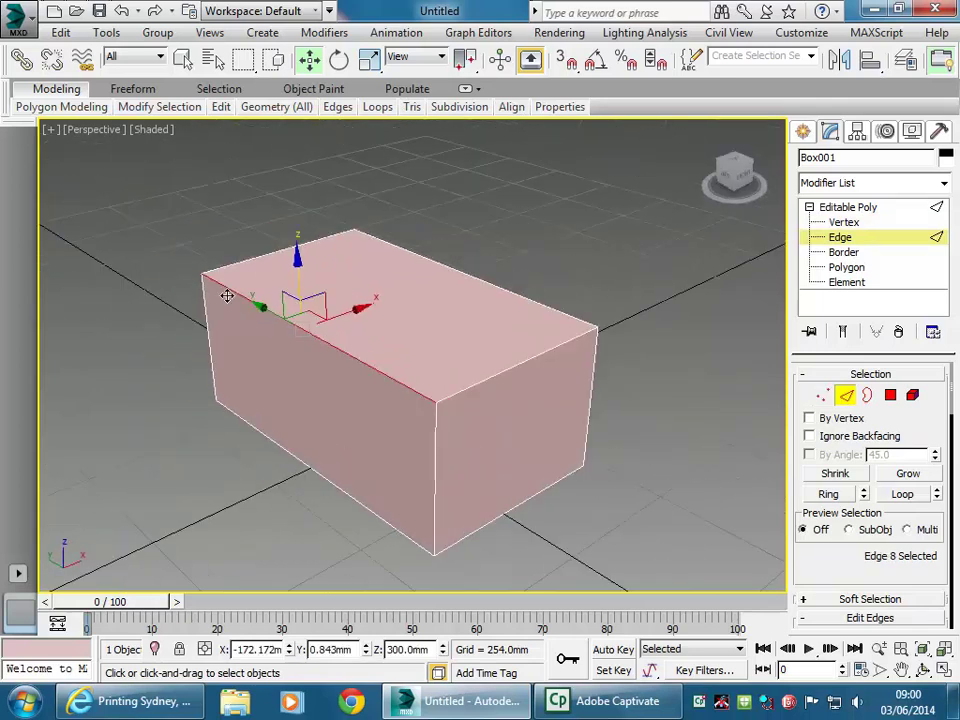
{"action": "left_click", "coordinate": [280, 250]}
{"action": "left_click", "coordinate": [447, 268]}
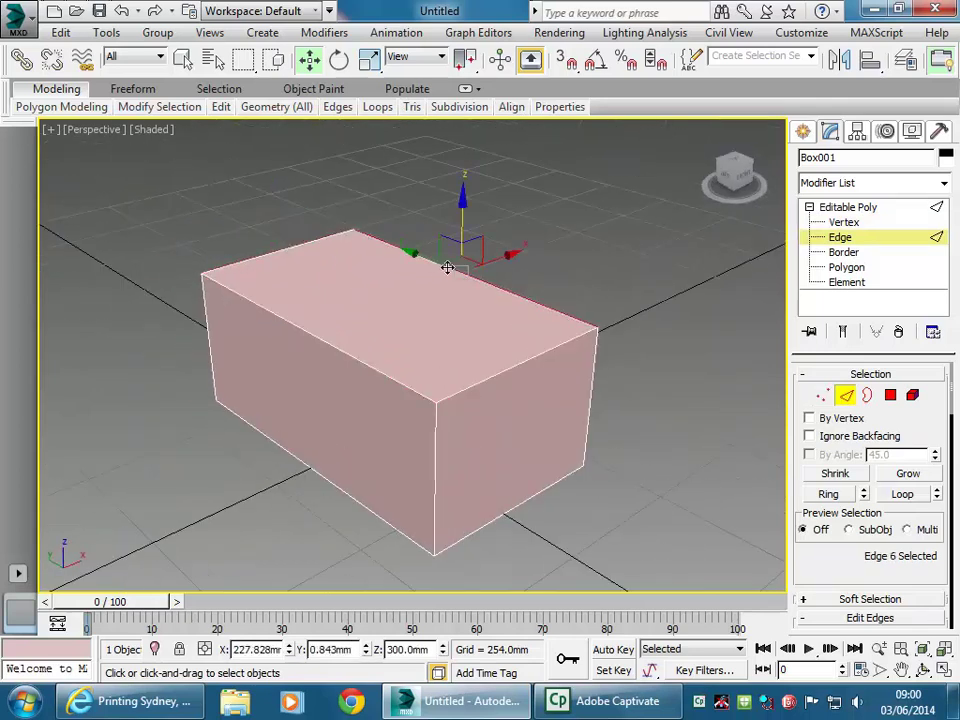
{"action": "left_click", "coordinate": [285, 319]}
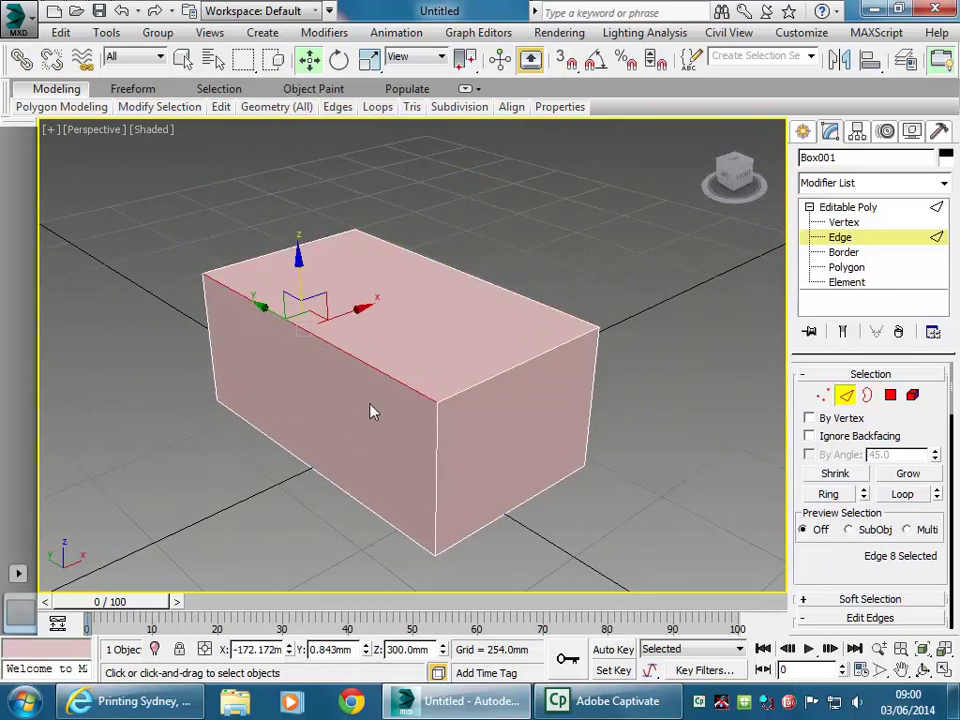
Switch to Polygon level and select the box's top, long front and short end faces in turn, returning to the top.
{"action": "left_click", "coordinate": [890, 396]}
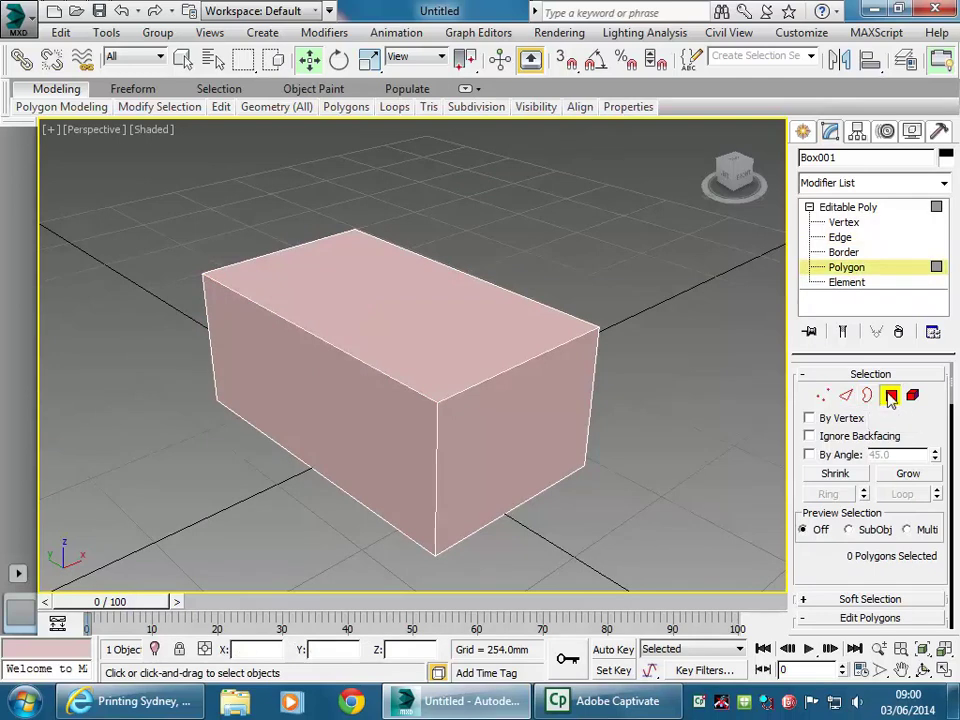
{"action": "left_click", "coordinate": [366, 335]}
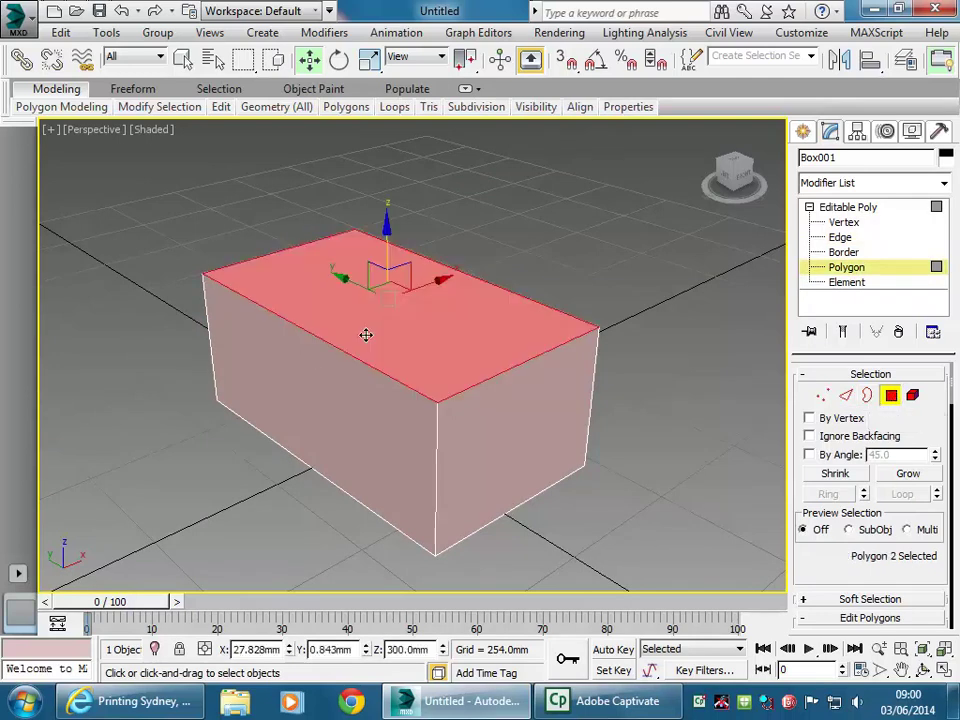
{"action": "left_click", "coordinate": [363, 418]}
{"action": "left_click", "coordinate": [461, 424]}
{"action": "left_click", "coordinate": [432, 348]}
Switch to Element level and select the whole box as one element.
{"action": "key", "text": "5"}
{"action": "left_click", "coordinate": [449, 384]}
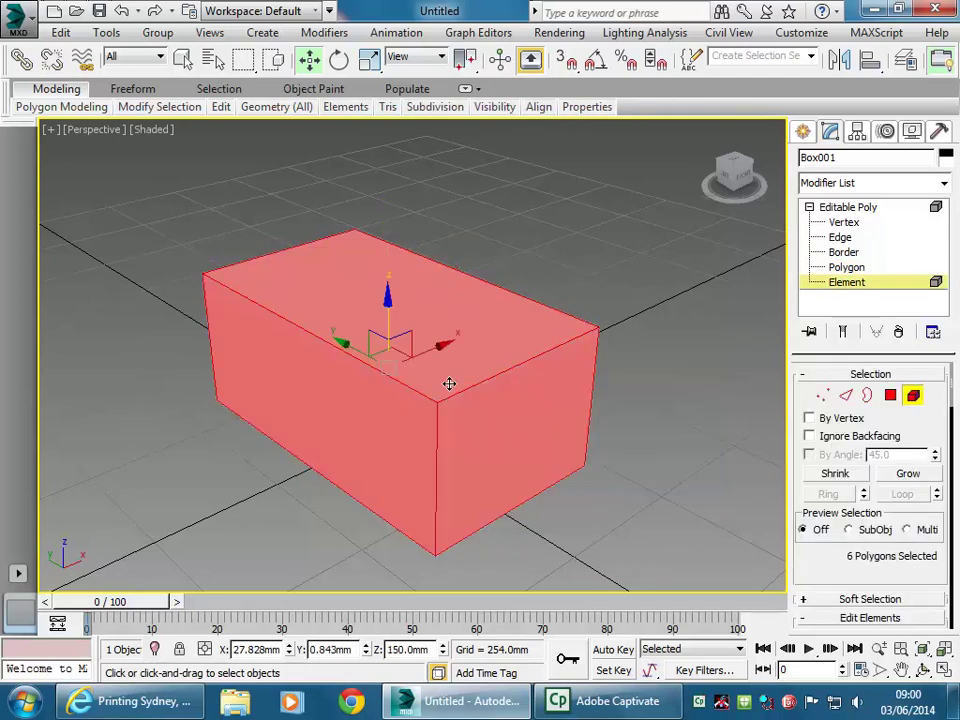
{"action": "middle_click_drag", "start_coordinate": [449, 384], "coordinate": [505, 372], "text": "alt"}
Return to Polygon level and select only the box's long front face.
{"action": "left_click", "coordinate": [890, 395]}
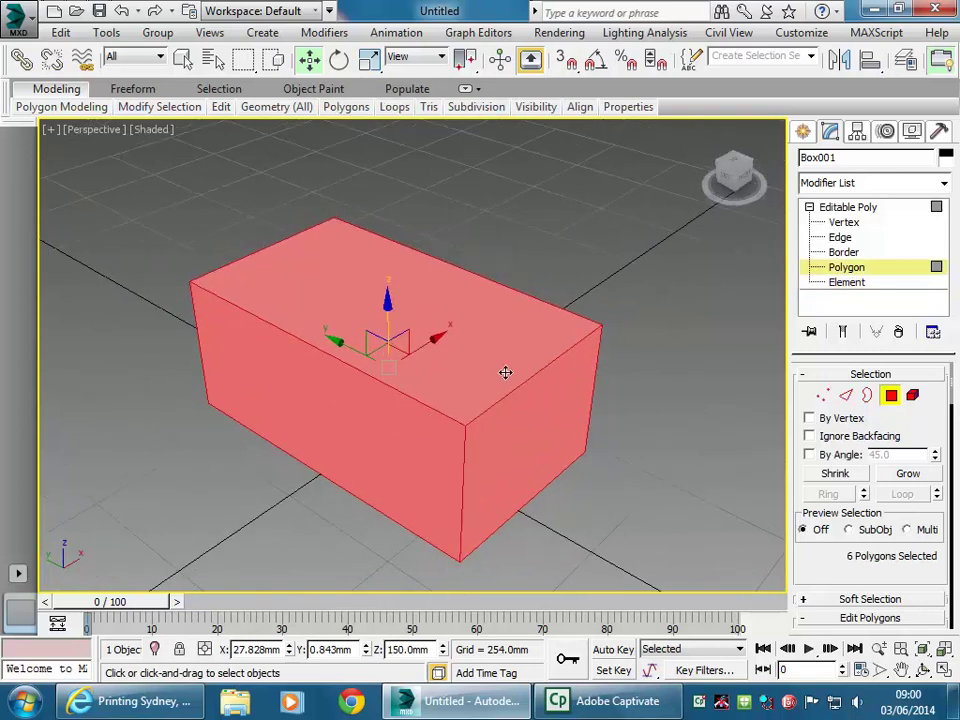
{"action": "left_click", "coordinate": [370, 450]}
{"action": "middle_click_drag", "start_coordinate": [369, 444], "coordinate": [360, 433], "text": "alt"}
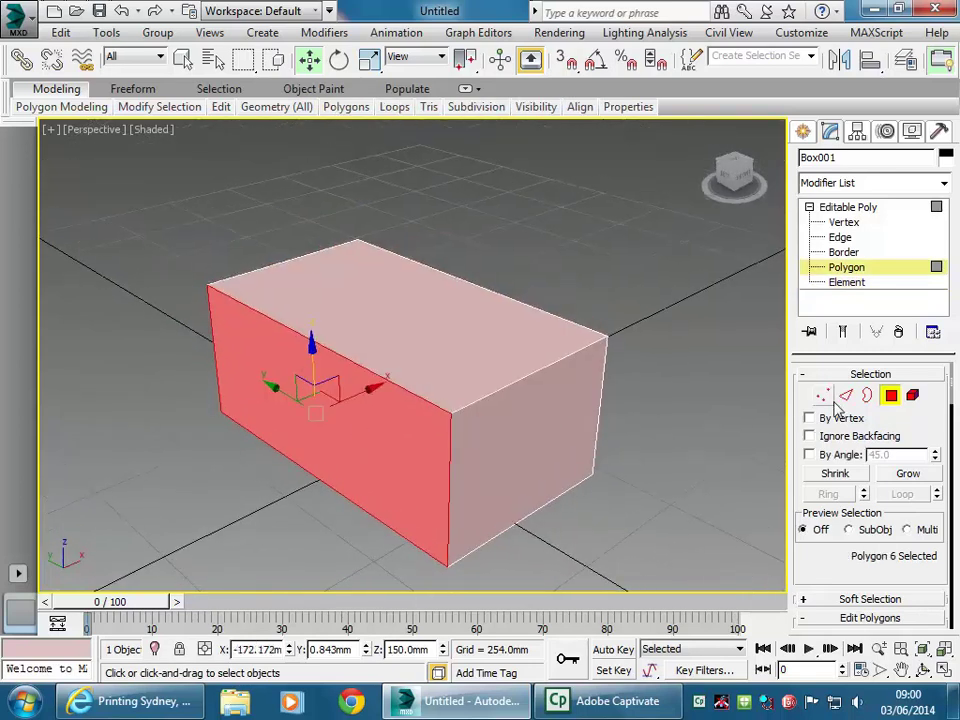
At Edge level, add all four edges around the box's top face to the selection, and clear it.
{"action": "key", "text": "2"}
{"action": "left_click", "coordinate": [379, 375]}
{"action": "middle_click_drag", "start_coordinate": [363, 374], "coordinate": [381, 390], "text": "alt"}
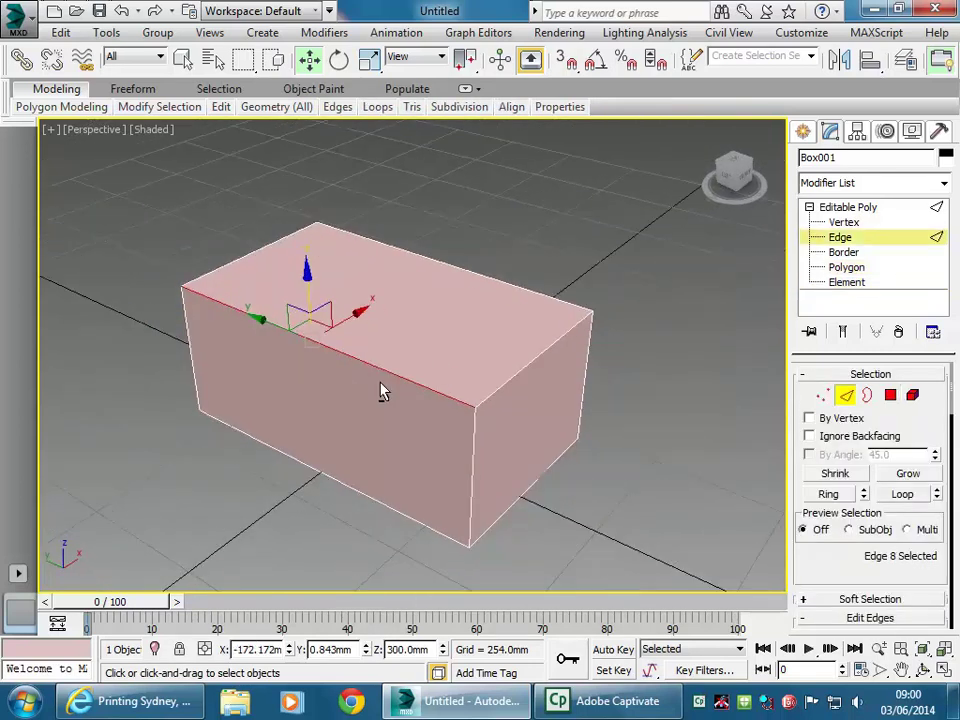
{"action": "left_click", "coordinate": [253, 254], "text": "ctrl"}
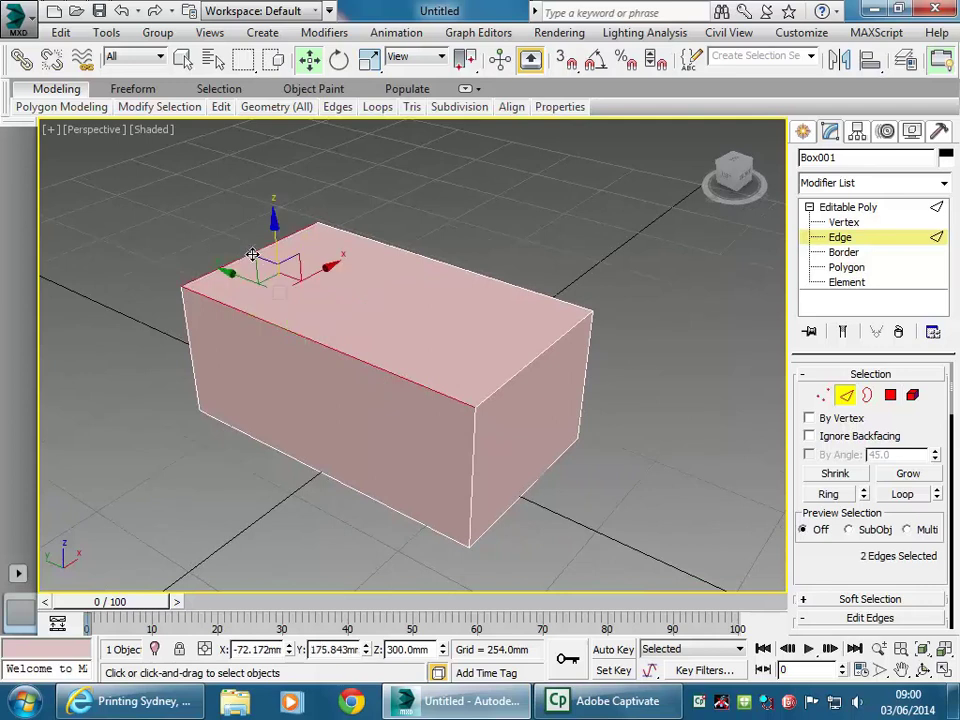
{"action": "left_click", "coordinate": [429, 258], "text": "ctrl"}
{"action": "left_click", "coordinate": [512, 383], "text": "ctrl"}
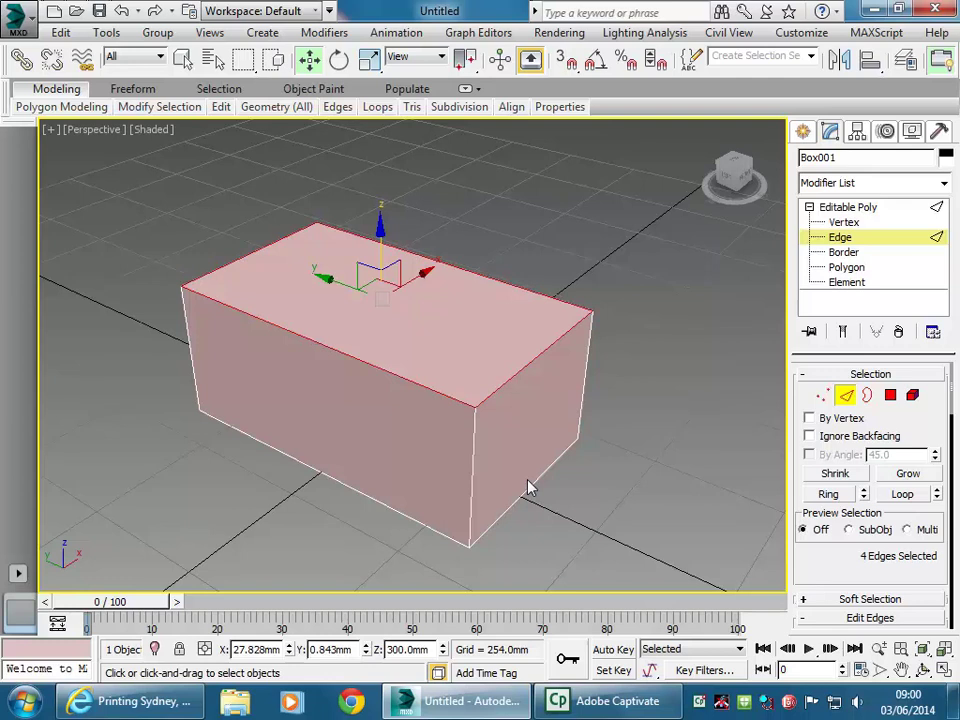
{"action": "left_click", "coordinate": [497, 237]}
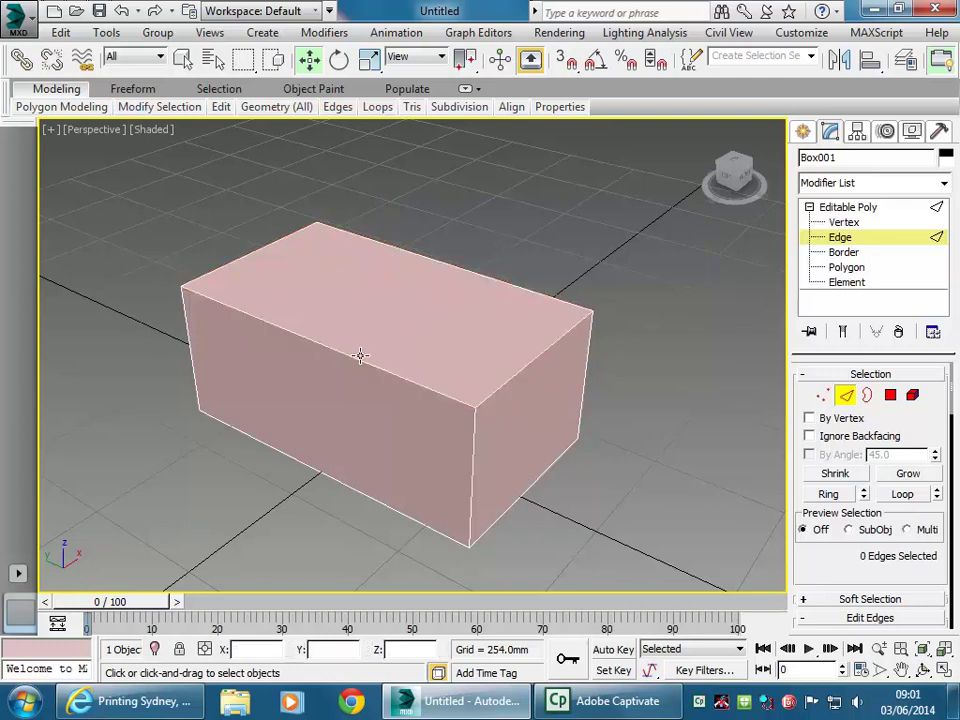
Select the long front top edge, try the Ring and Loop selections on it, and clear the selection.
{"action": "left_click", "coordinate": [365, 361]}
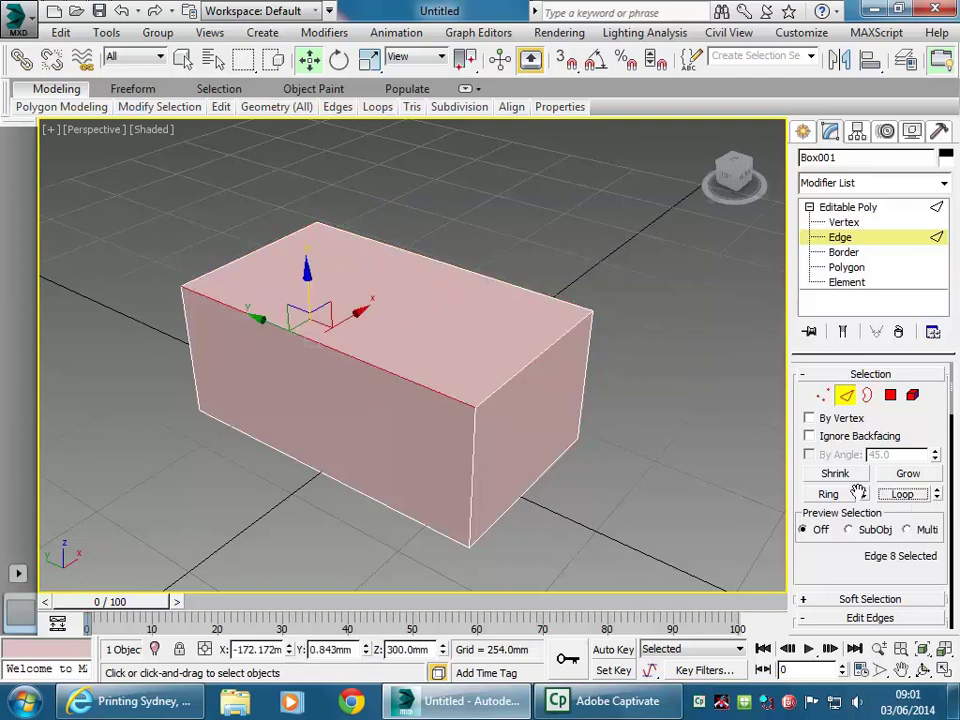
{"action": "left_click", "coordinate": [828, 494]}
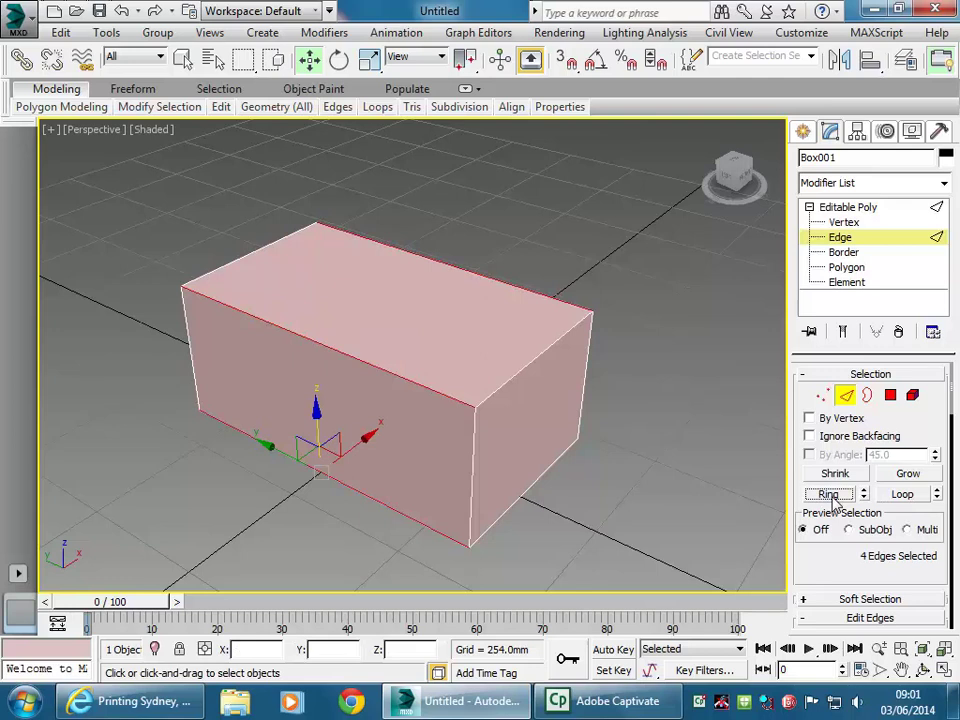
{"action": "left_click", "coordinate": [902, 495]}
{"action": "left_click", "coordinate": [828, 497]}
{"action": "left_click", "coordinate": [722, 484]}
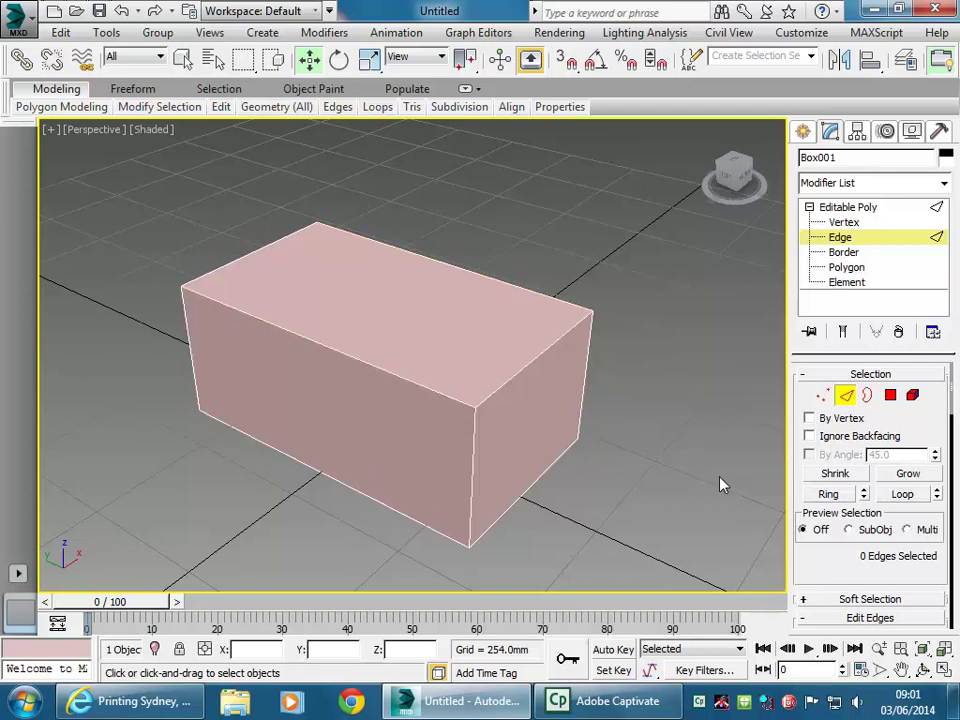
Select the long front top edge again, Grow and Shrink the edge selection, and clear it.
{"action": "left_click", "coordinate": [349, 361]}
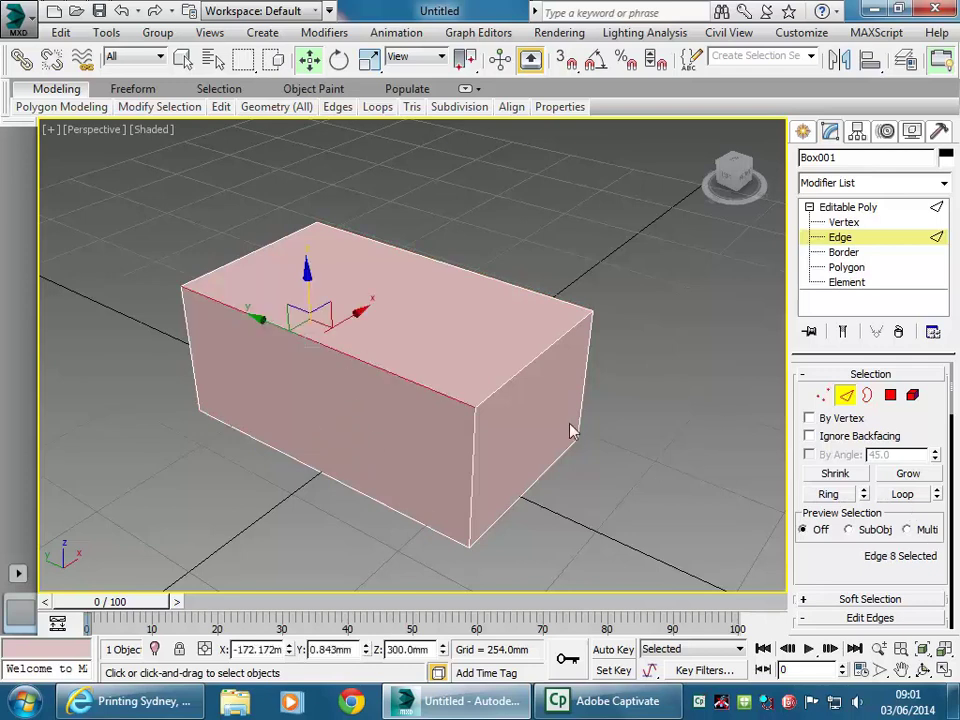
{"action": "left_click", "coordinate": [906, 476]}
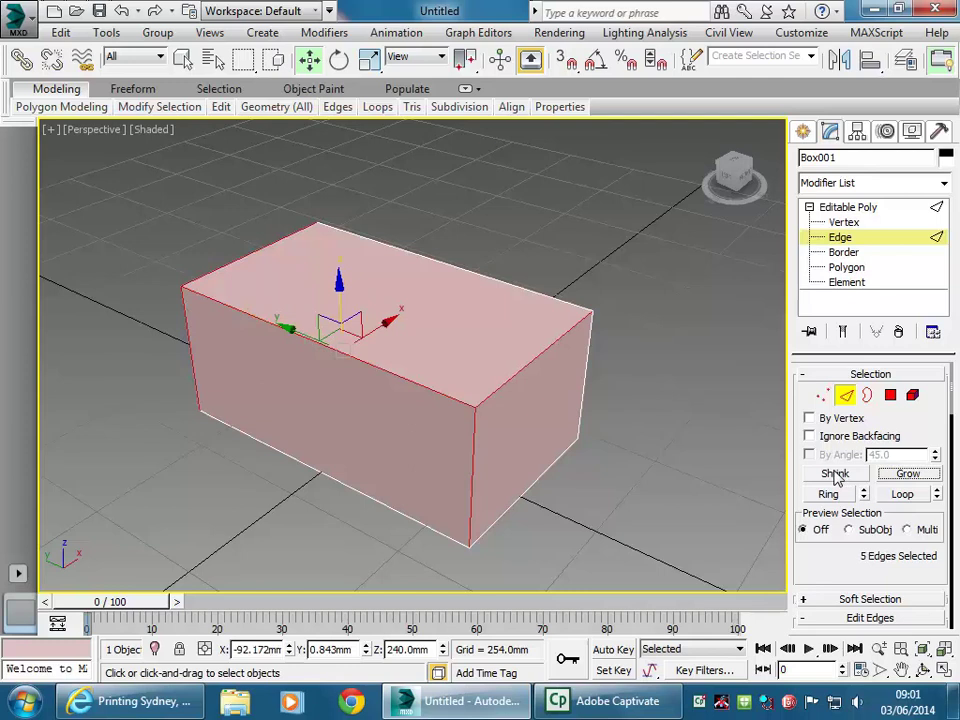
{"action": "left_click", "coordinate": [835, 476]}
{"action": "left_click", "coordinate": [906, 474]}
{"action": "left_click", "coordinate": [540, 360]}
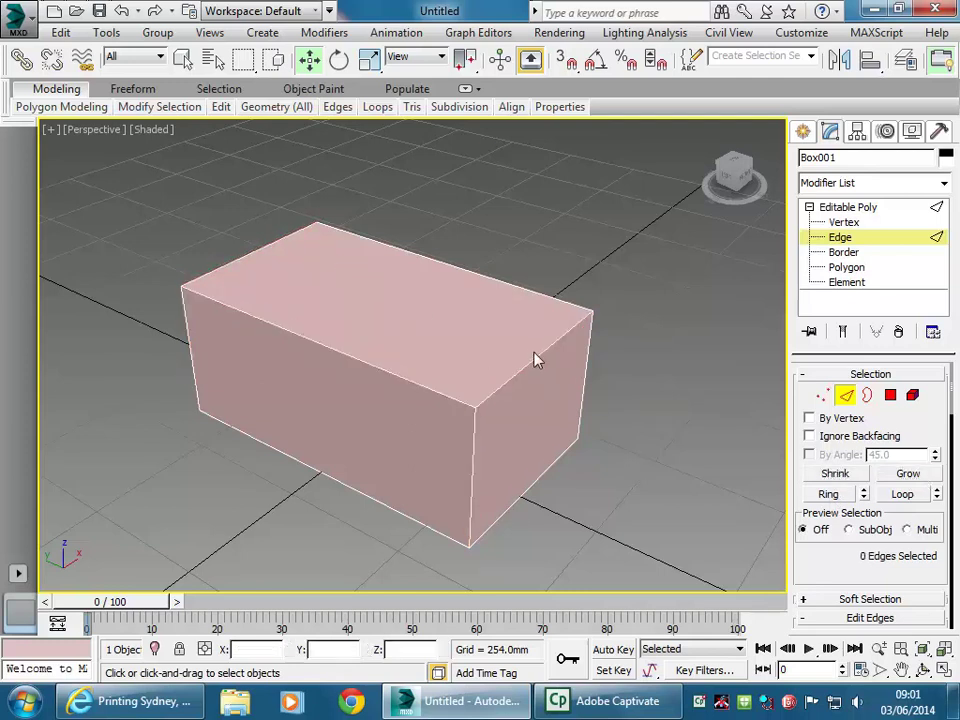
Select the short end and long back edges of the top face together, and switch region selection to Window mode.
{"action": "left_click", "coordinate": [525, 362]}
{"action": "middle_click_drag", "start_coordinate": [353, 343], "coordinate": [321, 300], "text": "alt"}
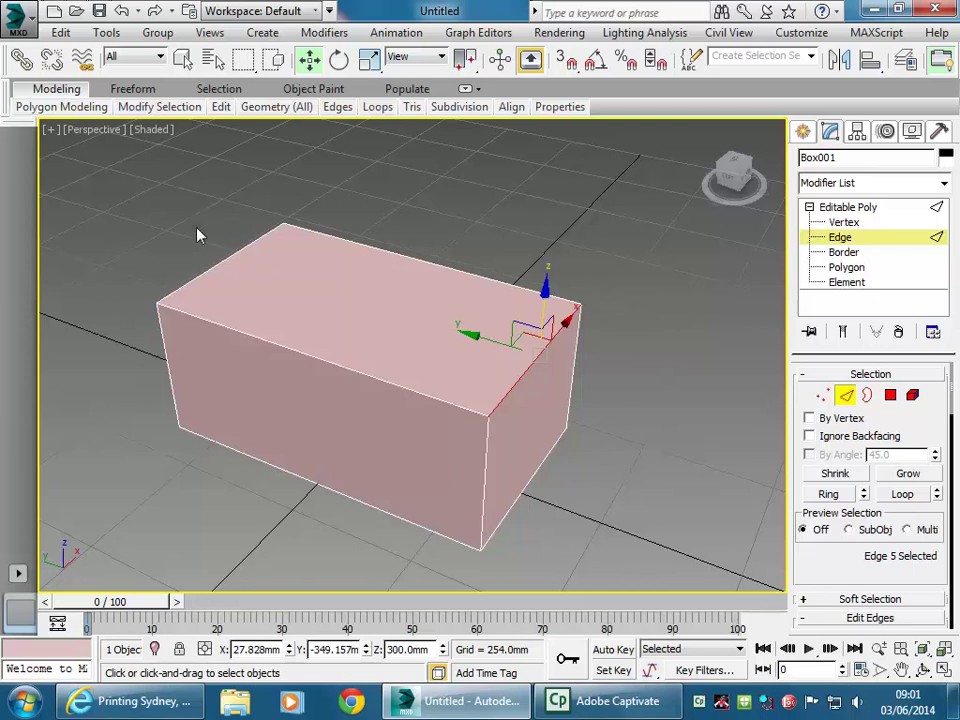
{"action": "key", "text": "alt"}
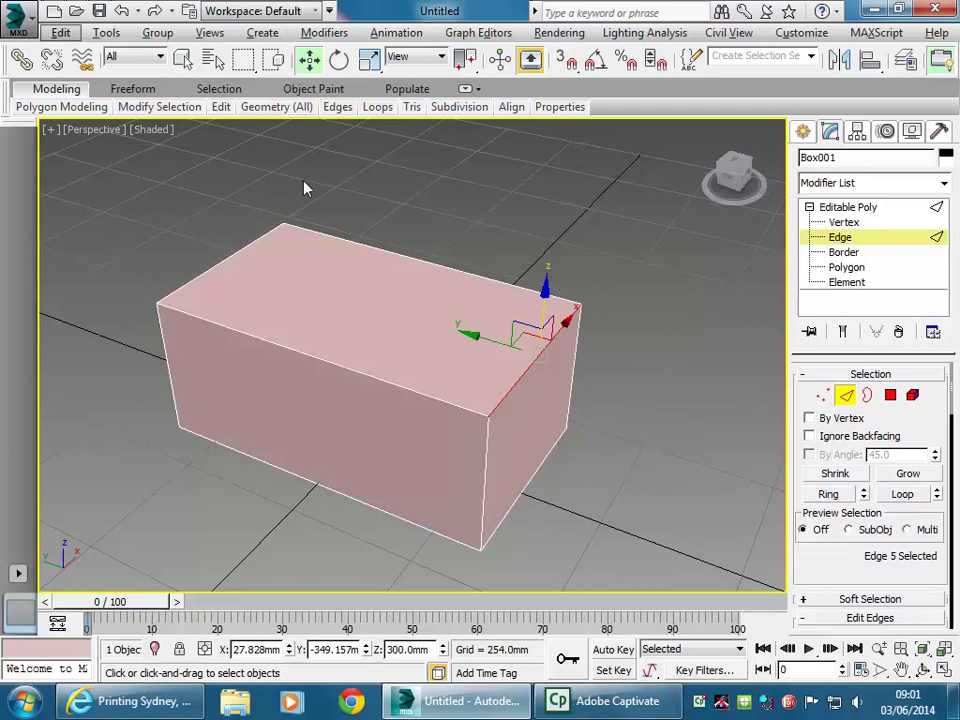
{"action": "left_click", "coordinate": [339, 240], "text": "ctrl"}
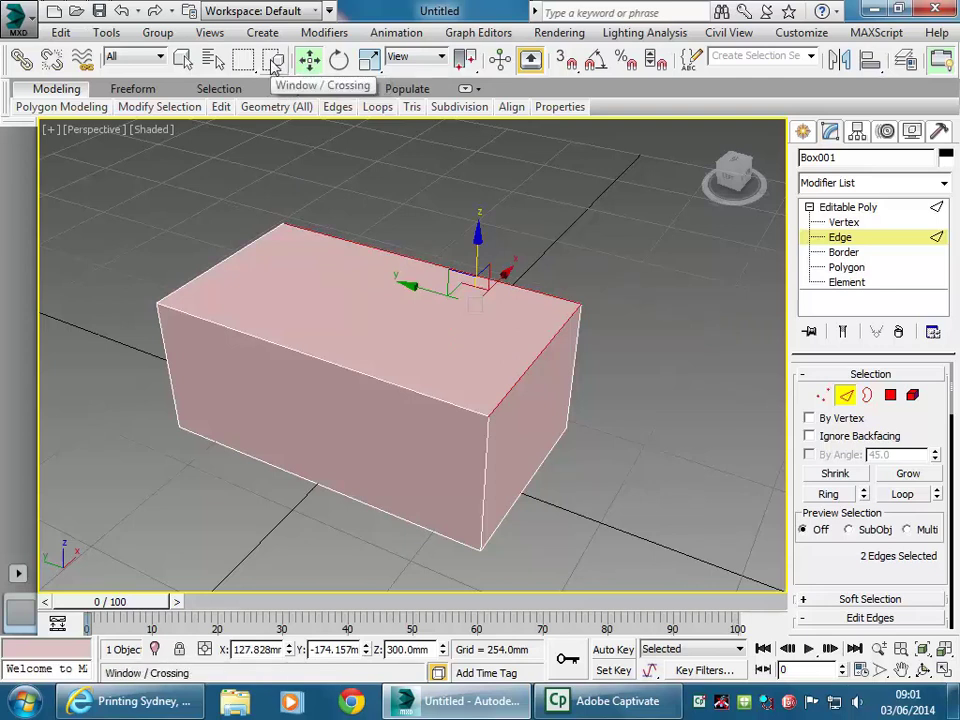
{"action": "left_click", "coordinate": [273, 61]}
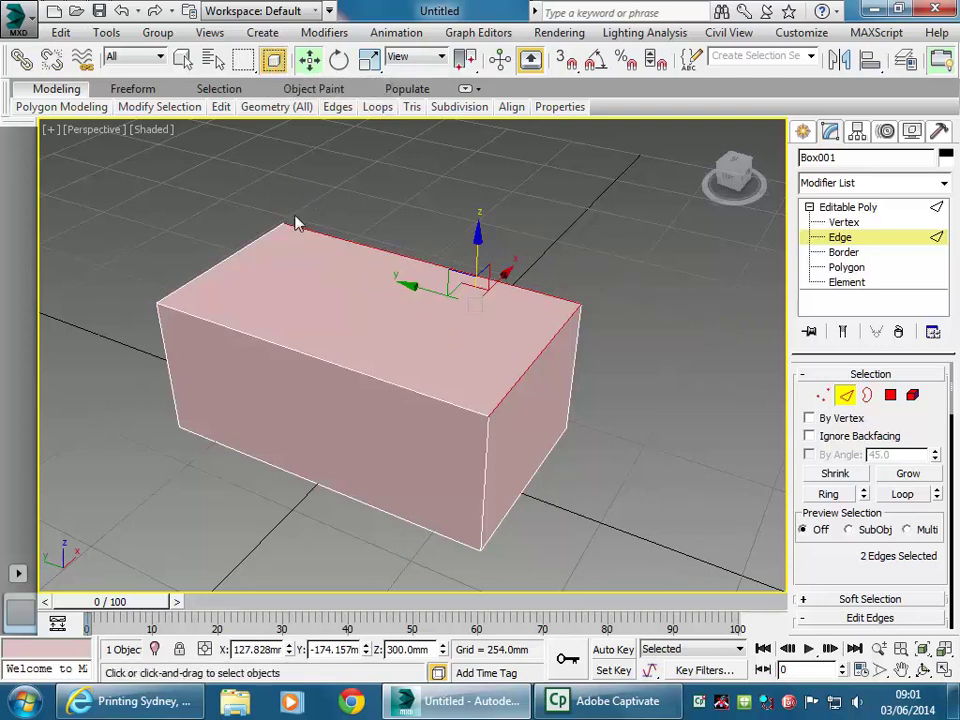
Try Window-mode region selections at two top corners, and use Crossing mode to select the edges meeting at the corner nearest the short end.
{"action": "left_click_drag", "start_coordinate": [308, 208], "coordinate": [266, 248]}
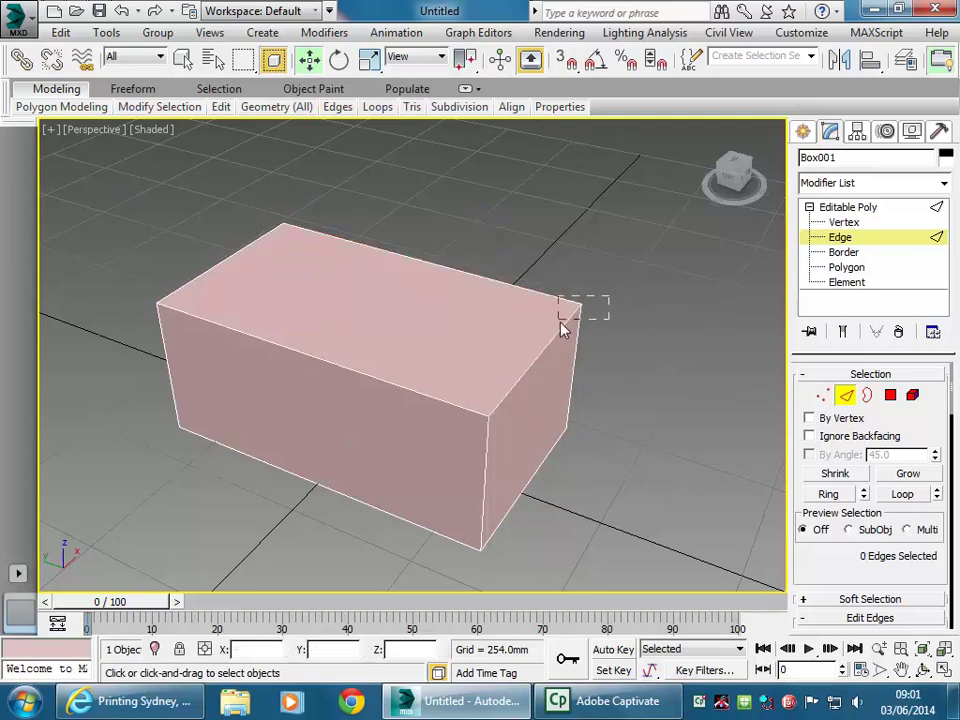
{"action": "left_click_drag", "start_coordinate": [607, 285], "coordinate": [551, 341]}
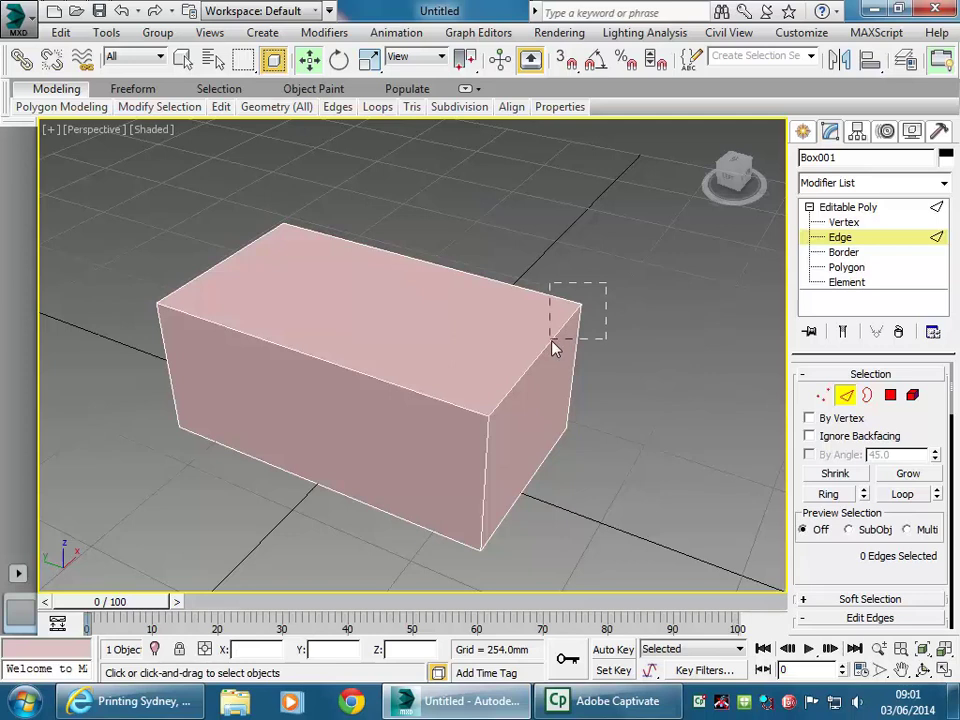
{"action": "left_click", "coordinate": [276, 62]}
{"action": "left_click_drag", "start_coordinate": [611, 268], "coordinate": [566, 330]}
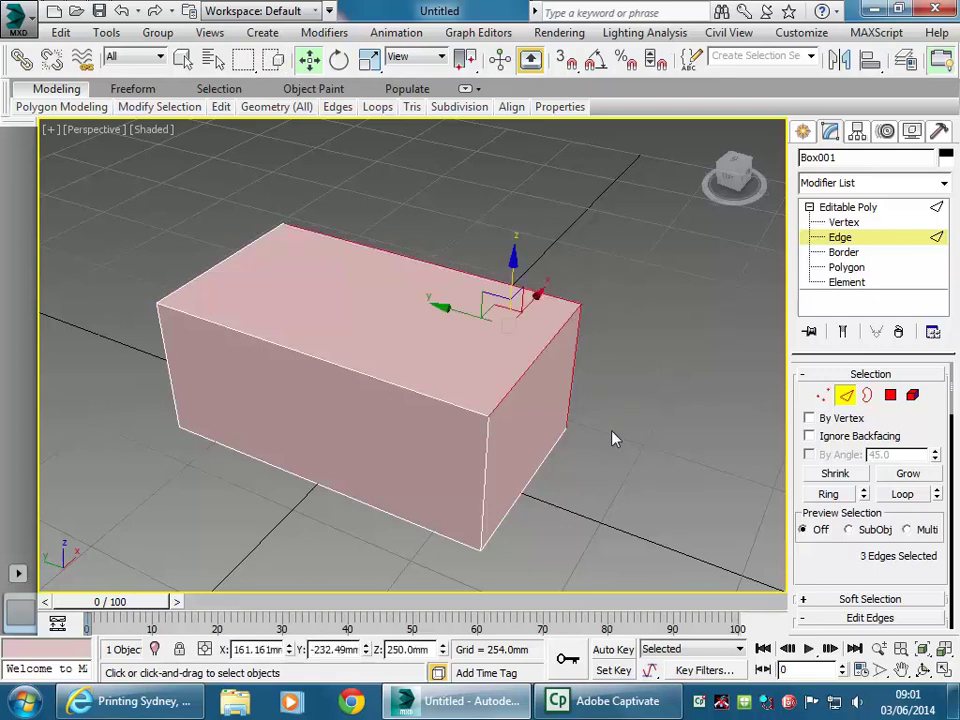
Remove the vertical edge from the selection, and add the top face's long front edge and remaining short edge.
{"action": "middle_click_drag", "start_coordinate": [600, 390], "coordinate": [381, 375], "text": "alt"}
{"action": "middle_click_drag", "start_coordinate": [480, 336], "coordinate": [620, 376], "text": "alt"}
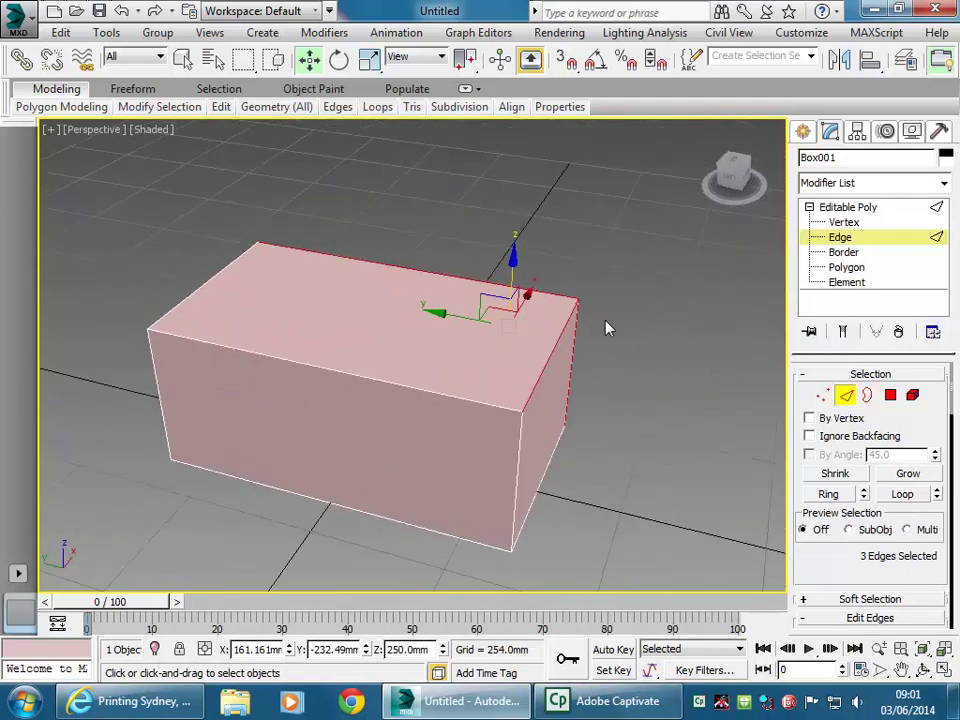
{"action": "left_click", "coordinate": [572, 349], "text": "alt"}
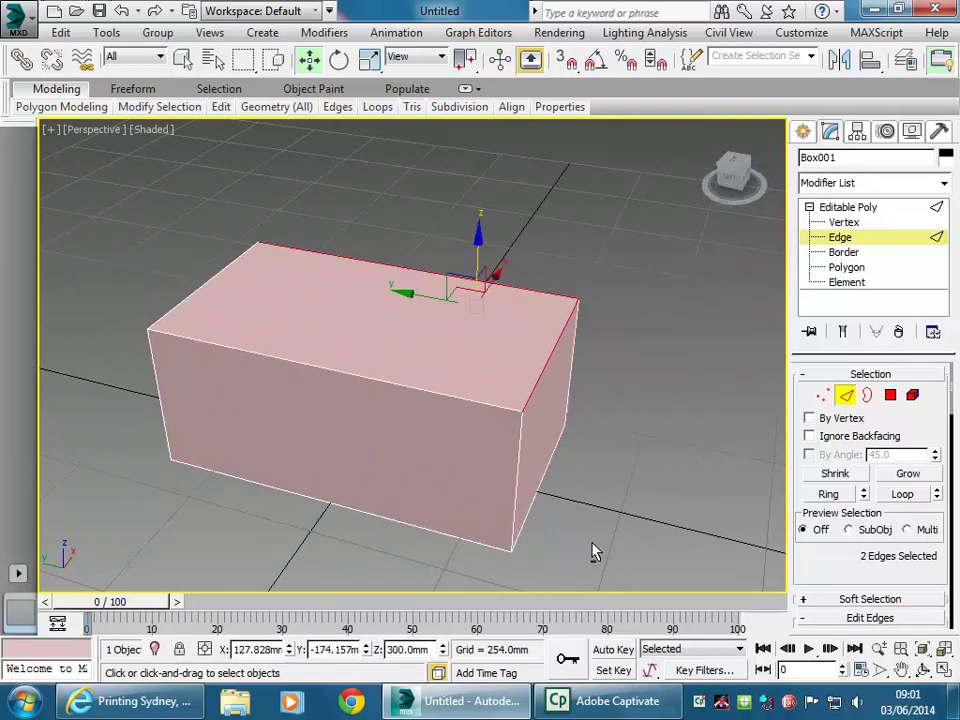
{"action": "left_click", "coordinate": [390, 383], "text": "ctrl"}
{"action": "left_click", "coordinate": [210, 279], "text": "ctrl"}
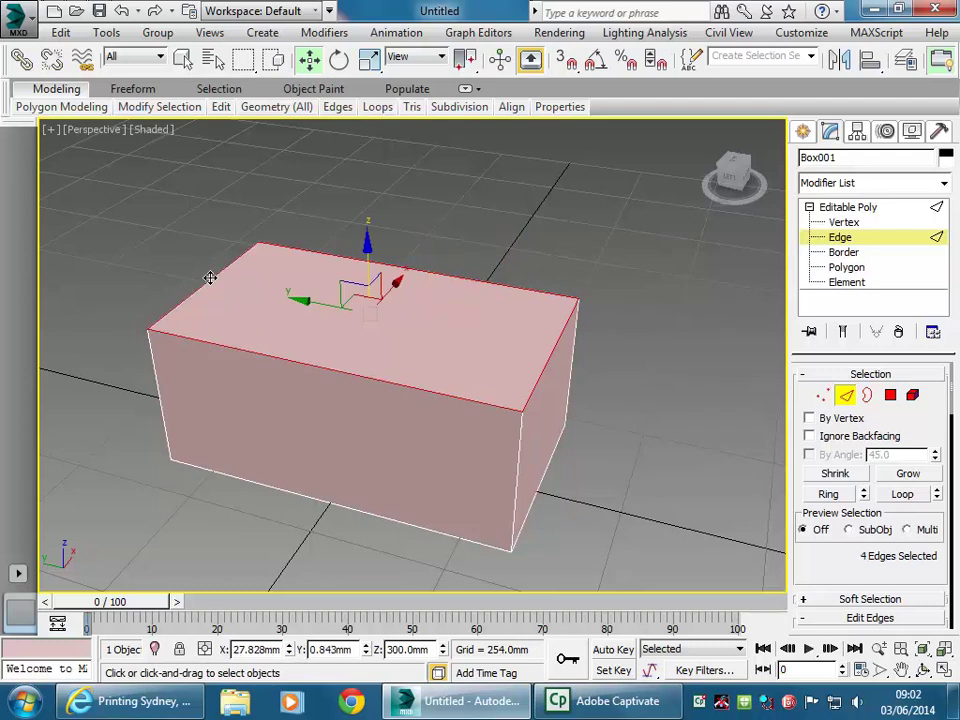
{"action": "middle_click_drag", "start_coordinate": [344, 354], "coordinate": [354, 354], "text": "alt"}
Widen the command panel to two columns so the Edit Edges and Edit Geometry tools show beside the Selection settings.
{"action": "left_click_drag", "start_coordinate": [808, 565], "coordinate": [809, 376]}
{"action": "left_click_drag", "start_coordinate": [796, 510], "coordinate": [616, 472]}
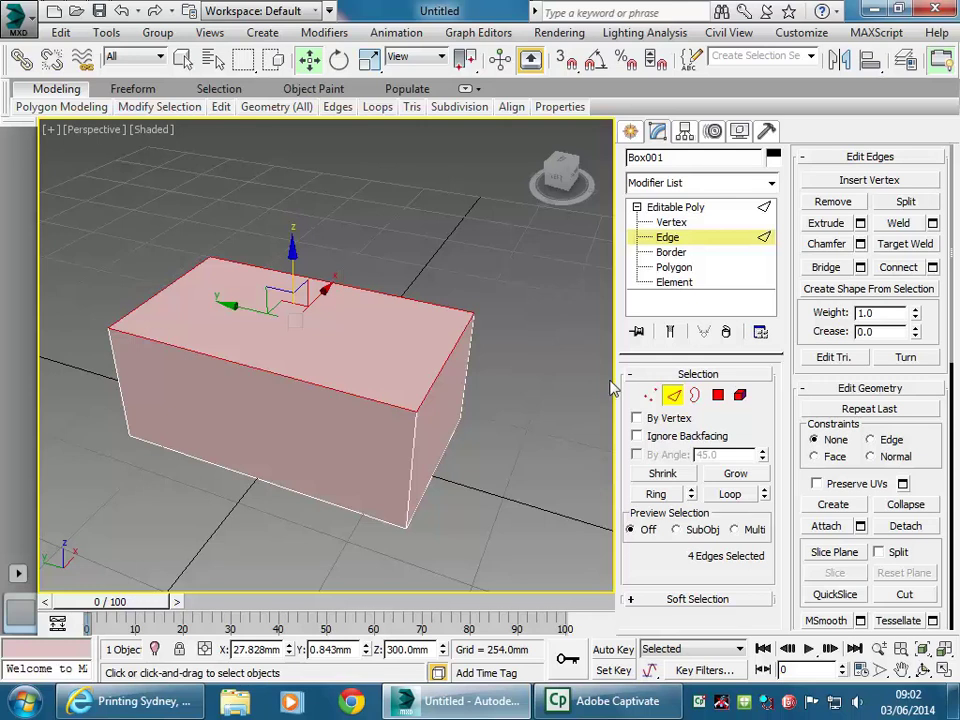
{"action": "left_click_drag", "start_coordinate": [618, 384], "coordinate": [701, 383]}
{"action": "middle_click_drag", "start_coordinate": [324, 372], "coordinate": [342, 394]}
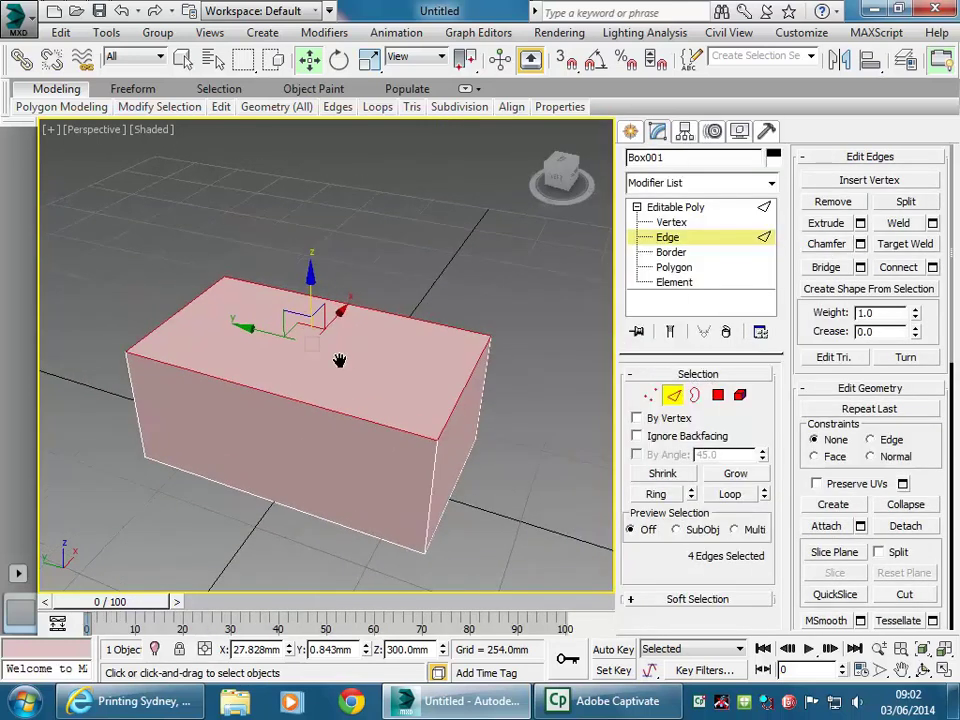
Try a freehand Chamfer on the four selected top edges, and undo it.
{"action": "left_click", "coordinate": [828, 245]}
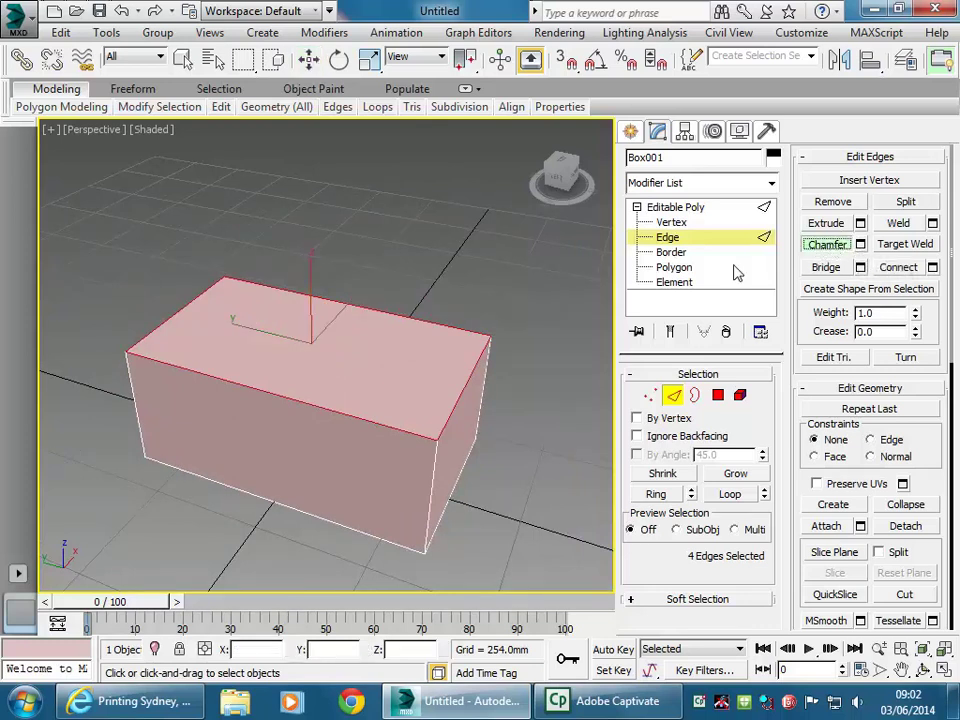
{"action": "mouse_move", "coordinate": [291, 399]}
{"action": "left_mouse_down"}
{"action": "mouse_move", "coordinate": [290, 385]}
{"action": "mouse_move", "coordinate": [290, 397]}
{"action": "left_mouse_up"}
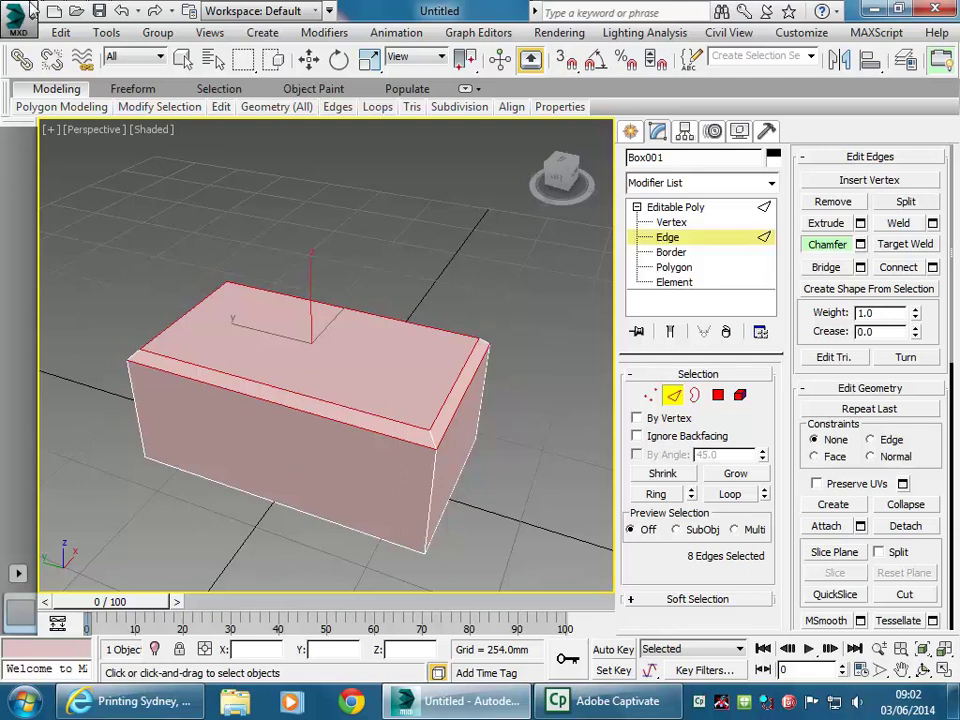
{"action": "left_click", "coordinate": [121, 11]}
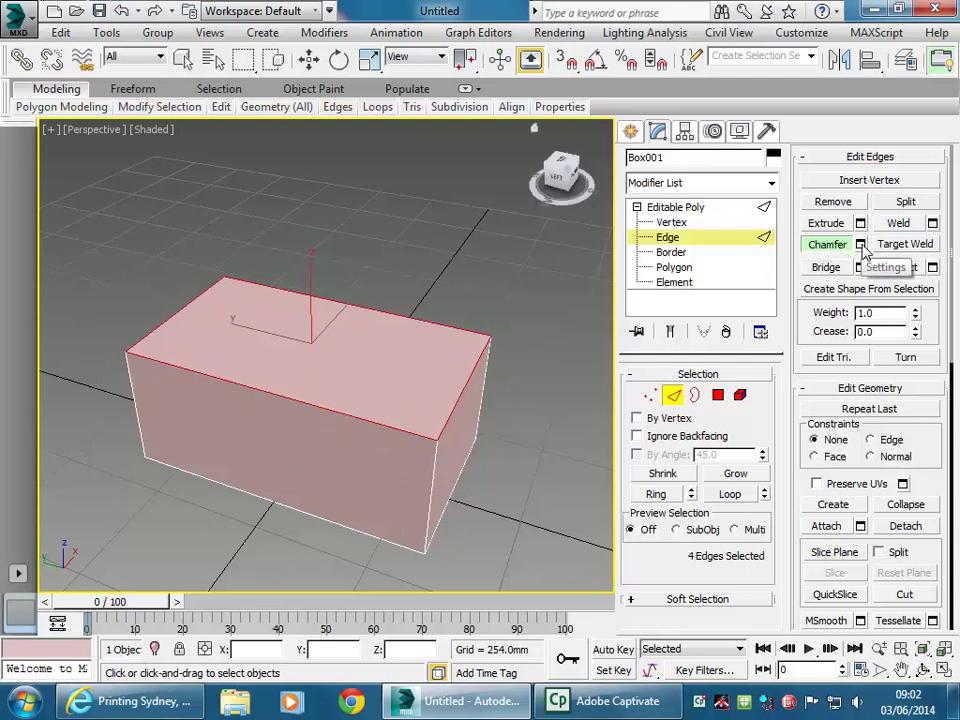
Open the Chamfer settings for the four top edges, keep the 21.745 mm amount, and set 5 connect edge segments.
{"action": "left_click", "coordinate": [862, 246]}
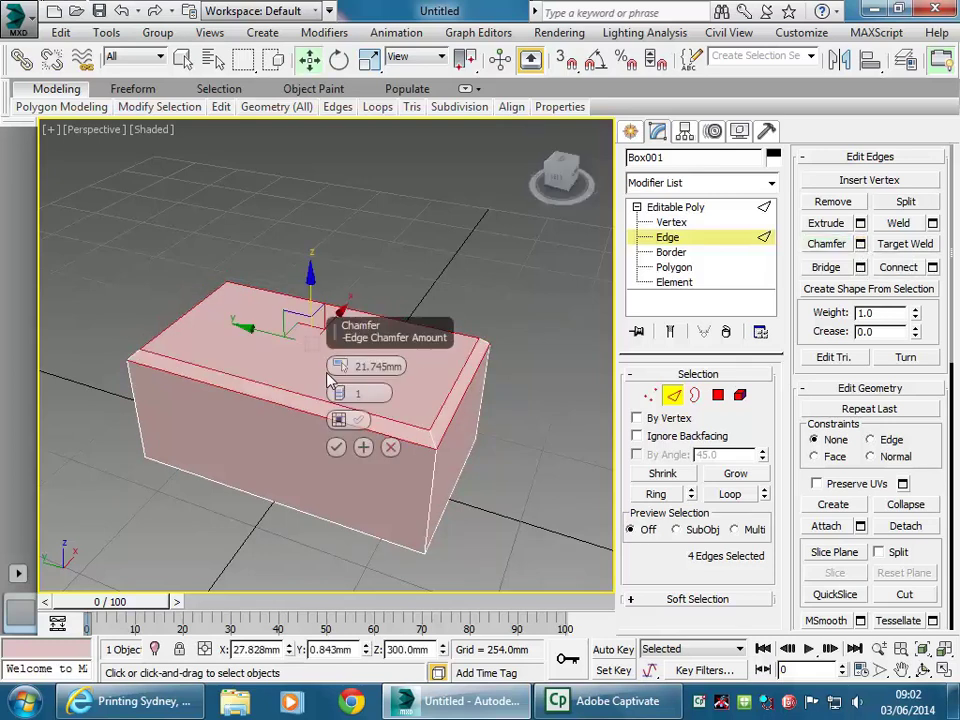
{"action": "left_click_drag", "start_coordinate": [339, 370], "coordinate": [337, 366]}
{"action": "right_click", "coordinate": [337, 367]}
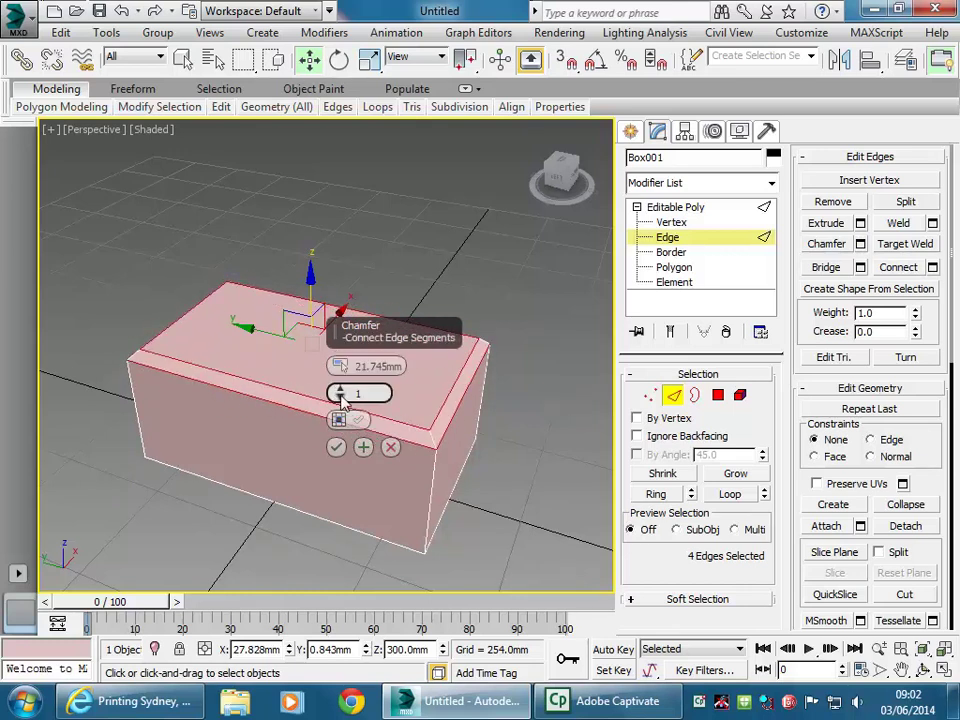
{"action": "left_click", "coordinate": [340, 391]}
{"action": "left_click", "coordinate": [340, 391]}
{"action": "left_click", "coordinate": [340, 391]}
{"action": "left_click", "coordinate": [340, 391]}
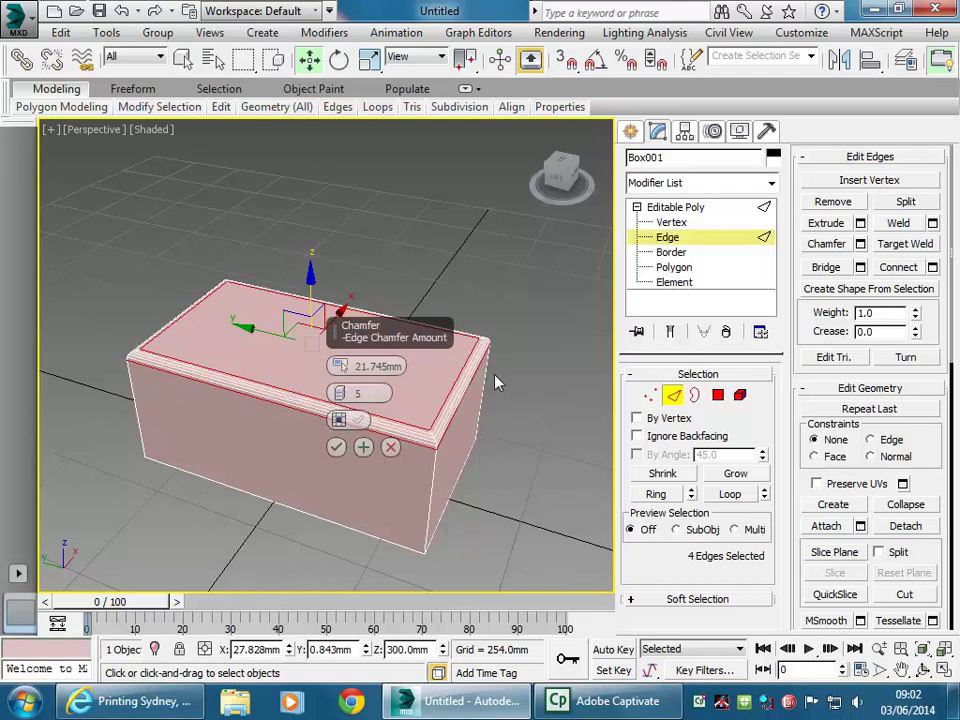
Inspect the chamfered corners up close, and raise the chamfer's connect edge segments to 9.
{"action": "scroll", "coordinate": [468, 360], "scroll_direction": "up", "scroll_amount": 5}
{"action": "scroll", "coordinate": [392, 367], "scroll_direction": "up", "scroll_amount": 3}
{"action": "middle_click_drag", "start_coordinate": [501, 353], "coordinate": [474, 377]}
{"action": "scroll", "coordinate": [469, 340], "scroll_direction": "down", "scroll_amount": 6}
{"action": "mouse_move", "coordinate": [407, 407]}
{"action": "middle_mouse_down"}
{"action": "mouse_move", "coordinate": [377, 394]}
{"action": "mouse_move", "coordinate": [408, 404]}
{"action": "middle_mouse_up"}
{"action": "scroll", "coordinate": [380, 395], "scroll_direction": "up", "scroll_amount": 4}
{"action": "scroll", "coordinate": [421, 362], "scroll_direction": "down", "scroll_amount": 3}
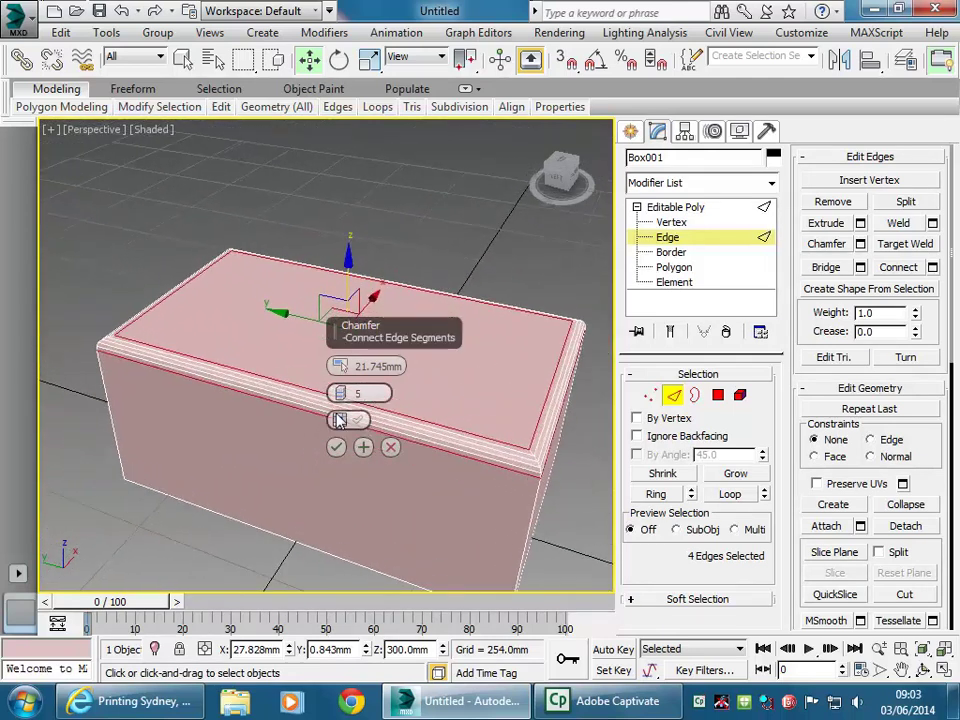
{"action": "left_click_drag", "start_coordinate": [340, 394], "coordinate": [340, 372]}
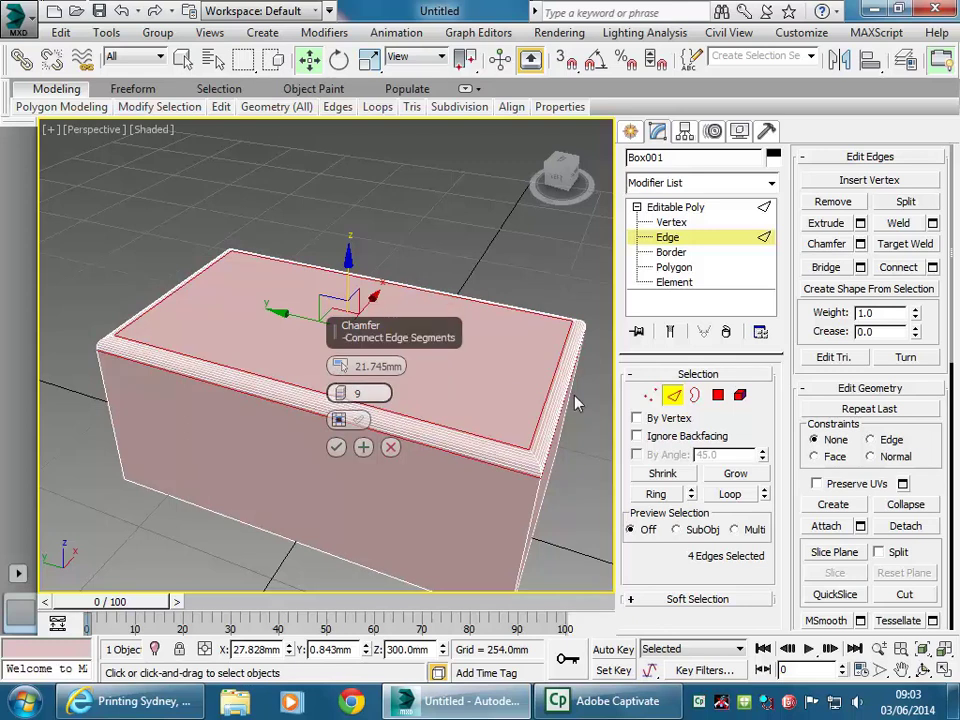
{"action": "middle_click_drag", "start_coordinate": [374, 247], "coordinate": [348, 256]}
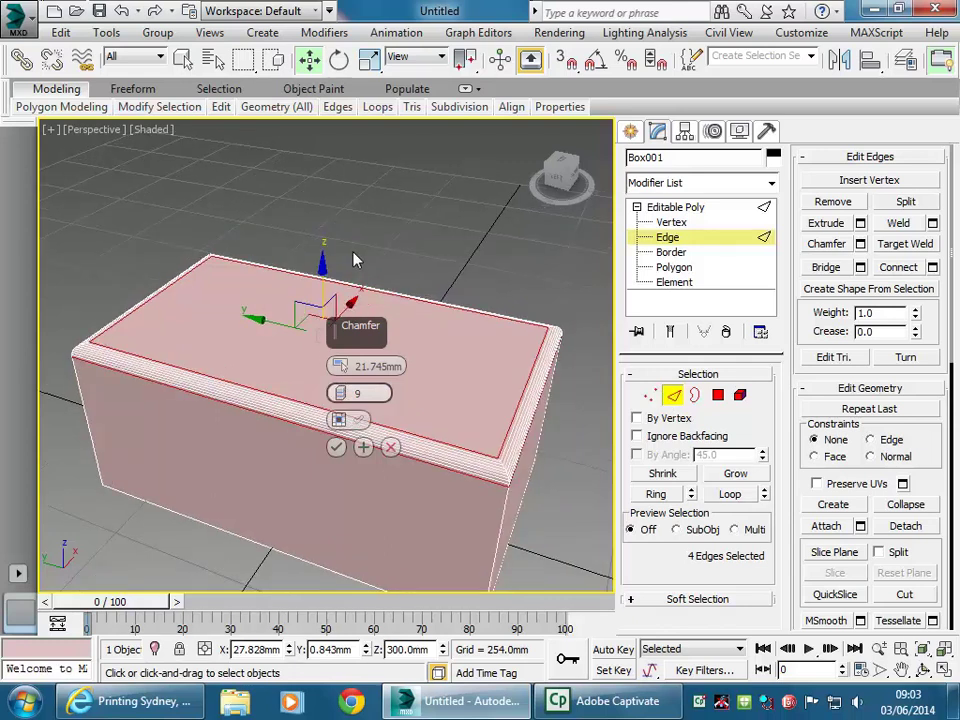
Undo the chamfer segment changes and the edge selections, and cancel the open Chamfer settings.
{"action": "left_click", "coordinate": [121, 11]}
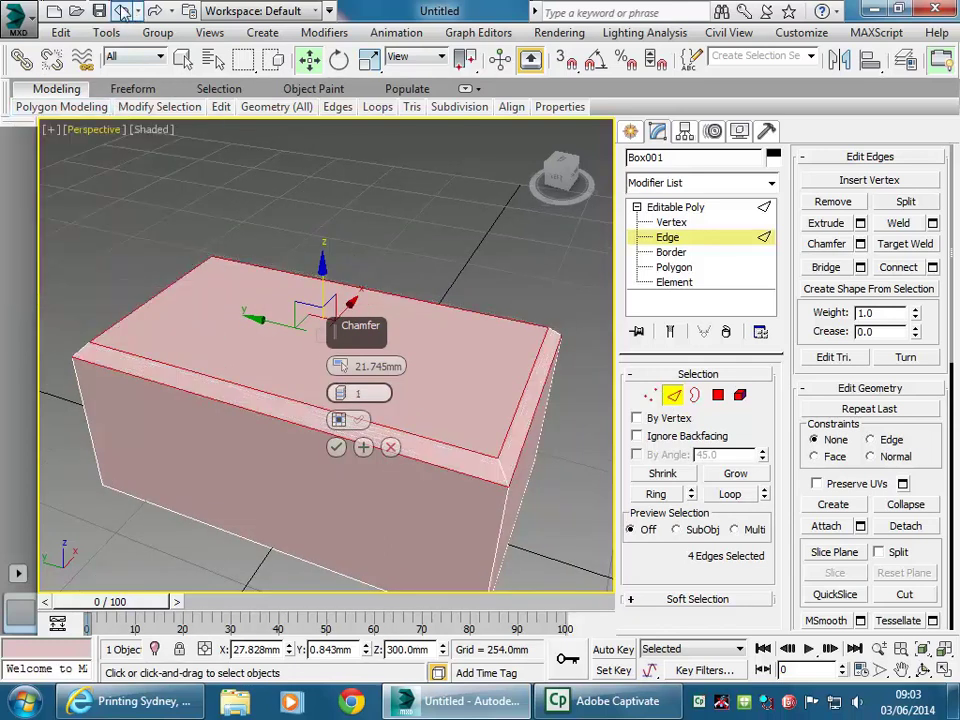
{"action": "left_click", "coordinate": [121, 11]}
{"action": "left_click", "coordinate": [121, 11]}
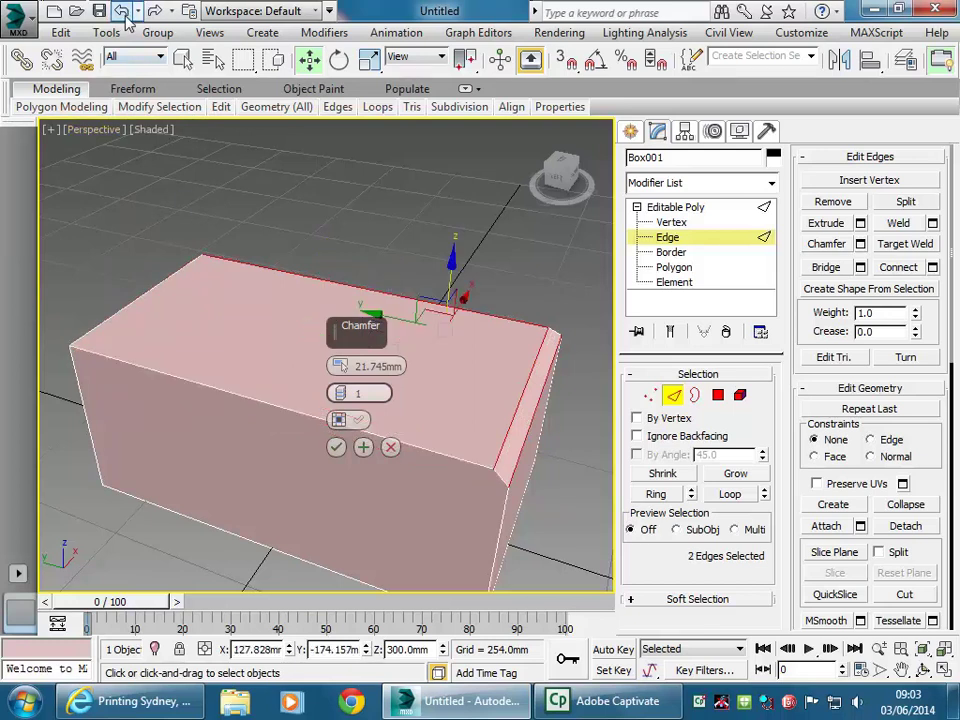
{"action": "left_click", "coordinate": [121, 11]}
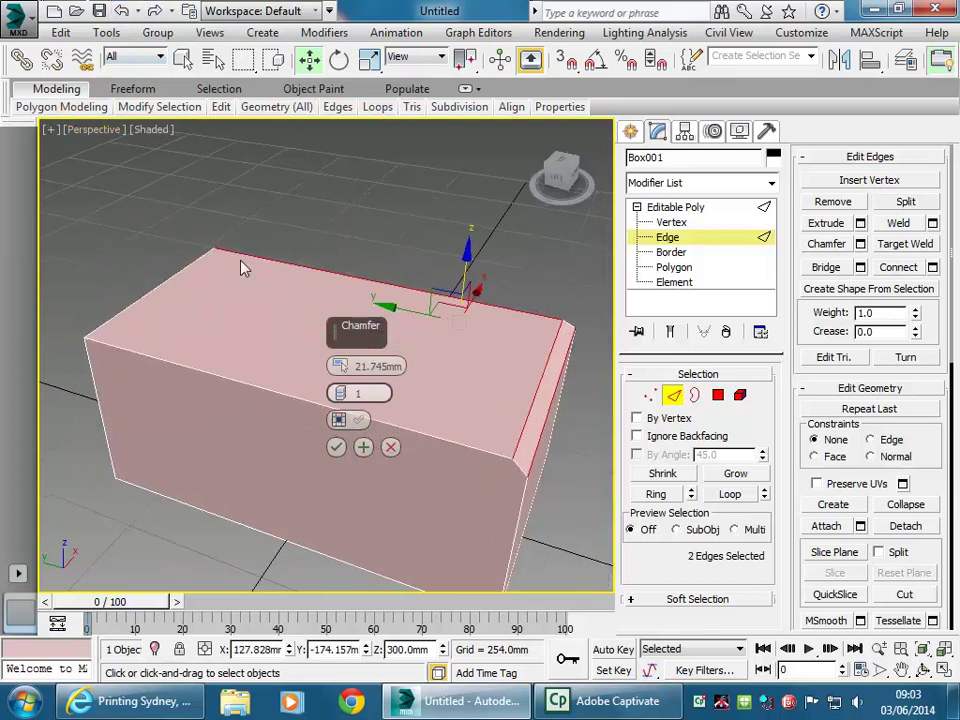
{"action": "left_click", "coordinate": [122, 12]}
{"action": "left_click", "coordinate": [122, 12]}
{"action": "scroll", "coordinate": [229, 255], "scroll_direction": "down", "scroll_amount": 3}
{"action": "scroll", "coordinate": [229, 255], "scroll_direction": "down", "scroll_amount": 3}
{"action": "middle_click_drag", "start_coordinate": [229, 256], "coordinate": [253, 297]}
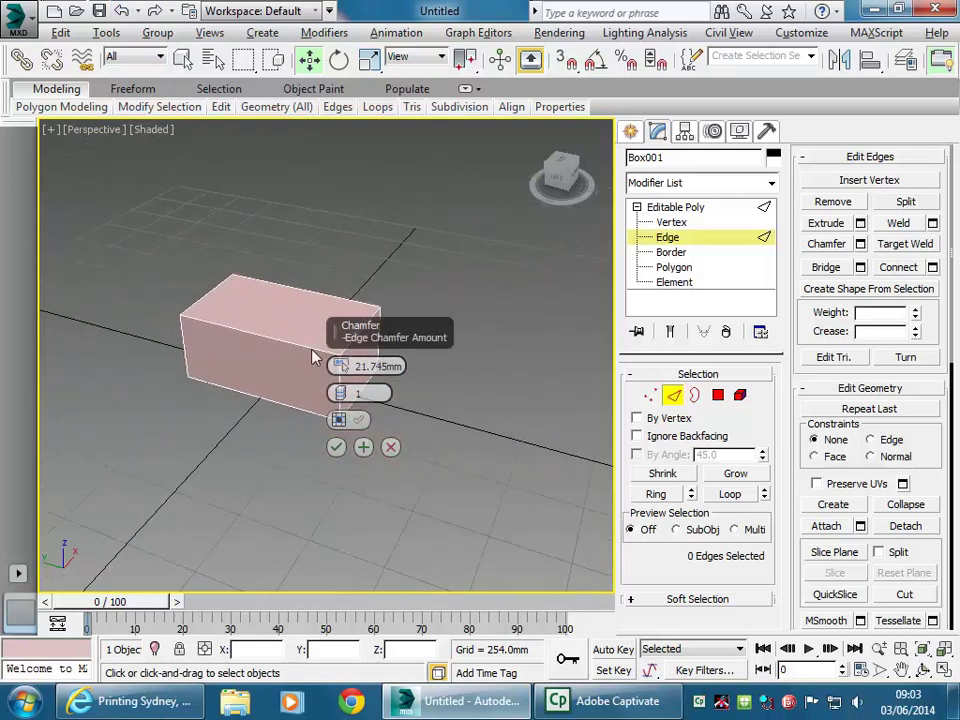
{"action": "scroll", "coordinate": [268, 356], "scroll_direction": "up", "scroll_amount": 5}
{"action": "scroll", "coordinate": [270, 358], "scroll_direction": "down", "scroll_amount": 4}
{"action": "scroll", "coordinate": [280, 366], "scroll_direction": "up", "scroll_amount": 2}
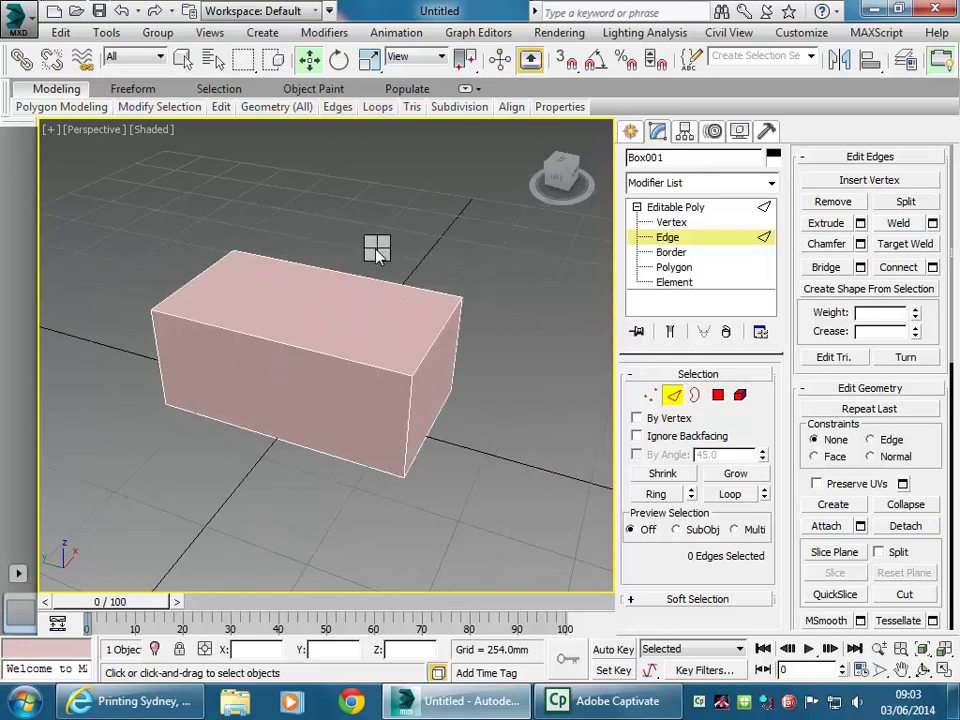
{"action": "right_click", "coordinate": [376, 245]}
{"action": "left_click", "coordinate": [382, 445]}
Region-select around all four top corners in Crossing mode, collecting the top face's edges and the vertical edges together.
{"action": "middle_click_drag", "start_coordinate": [400, 365], "coordinate": [368, 418], "text": "alt"}
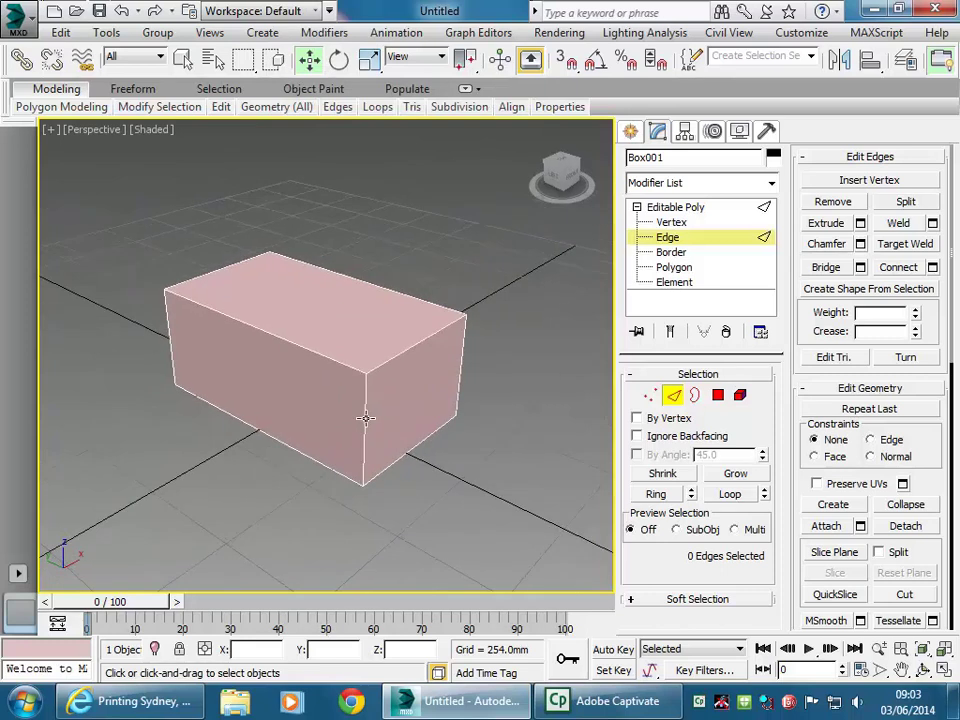
{"action": "left_click", "coordinate": [251, 268]}
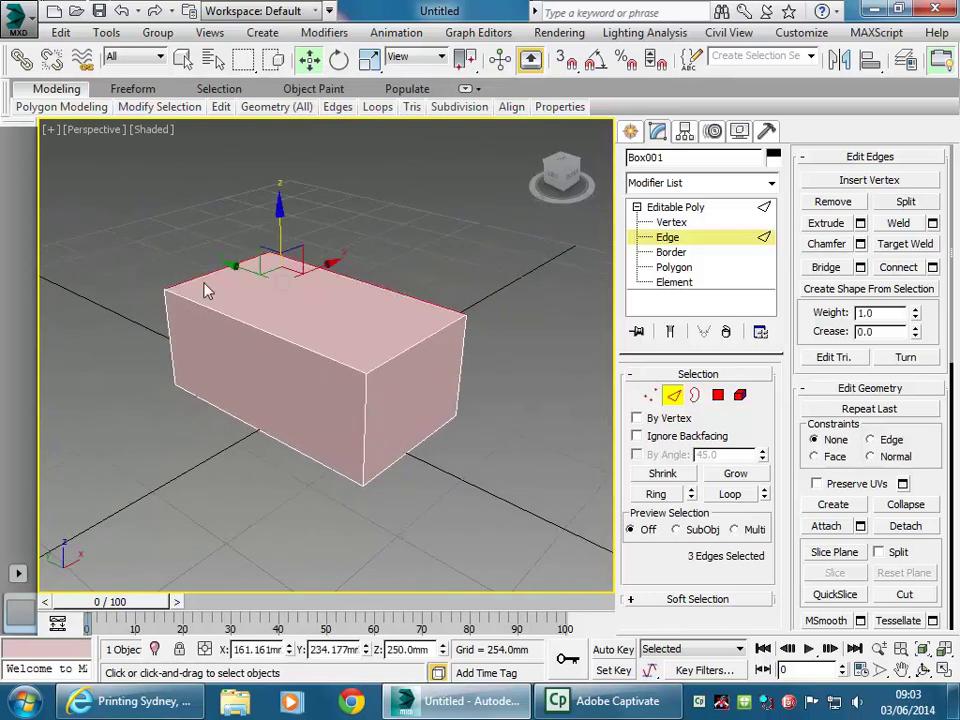
{"action": "left_click_drag", "start_coordinate": [157, 300], "coordinate": [155, 302], "text": "ctrl"}
{"action": "left_click_drag", "start_coordinate": [470, 297], "coordinate": [447, 322], "text": "ctrl"}
{"action": "left_click_drag", "start_coordinate": [375, 348], "coordinate": [355, 396], "text": "ctrl"}
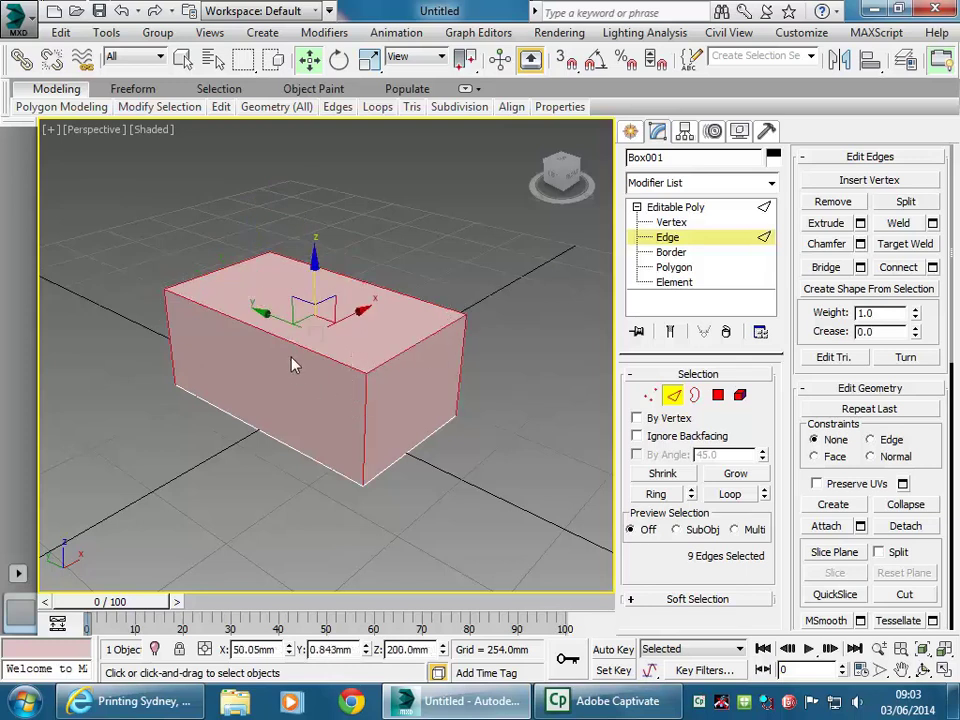
Chamfer the selected top and vertical edges by 7.992 mm with 6 connect edge segments.
{"action": "middle_click_drag", "start_coordinate": [297, 367], "coordinate": [322, 377], "text": "alt"}
{"action": "scroll", "coordinate": [323, 385], "scroll_direction": "up", "scroll_amount": 3}
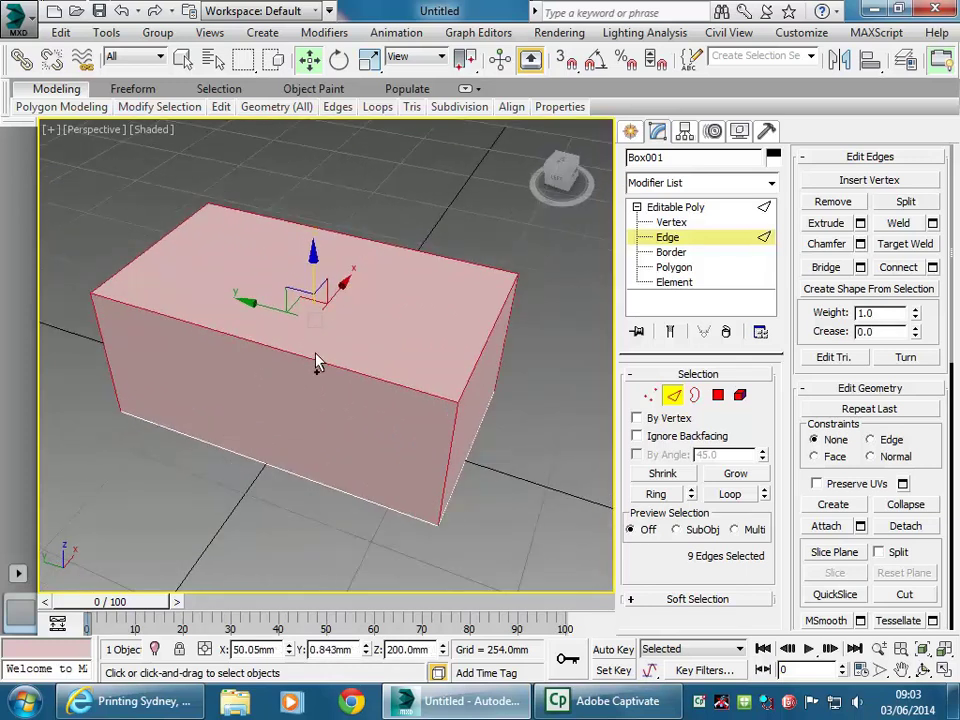
{"action": "middle_click_drag", "start_coordinate": [378, 517], "coordinate": [429, 454], "text": "alt"}
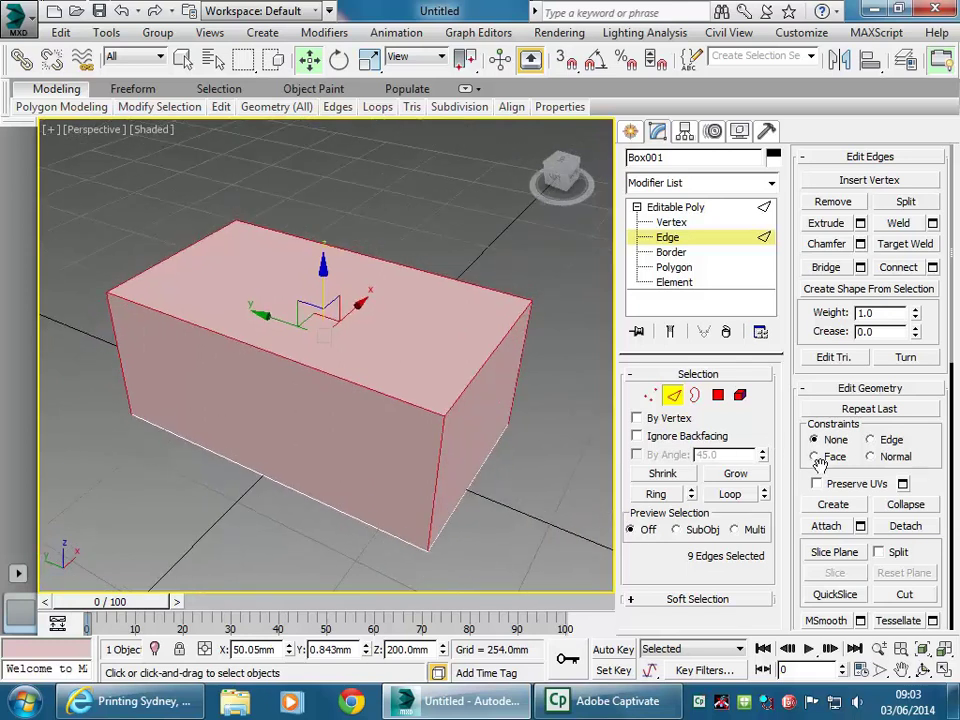
{"action": "left_click", "coordinate": [860, 244]}
{"action": "left_click_drag", "start_coordinate": [341, 368], "coordinate": [341, 366]}
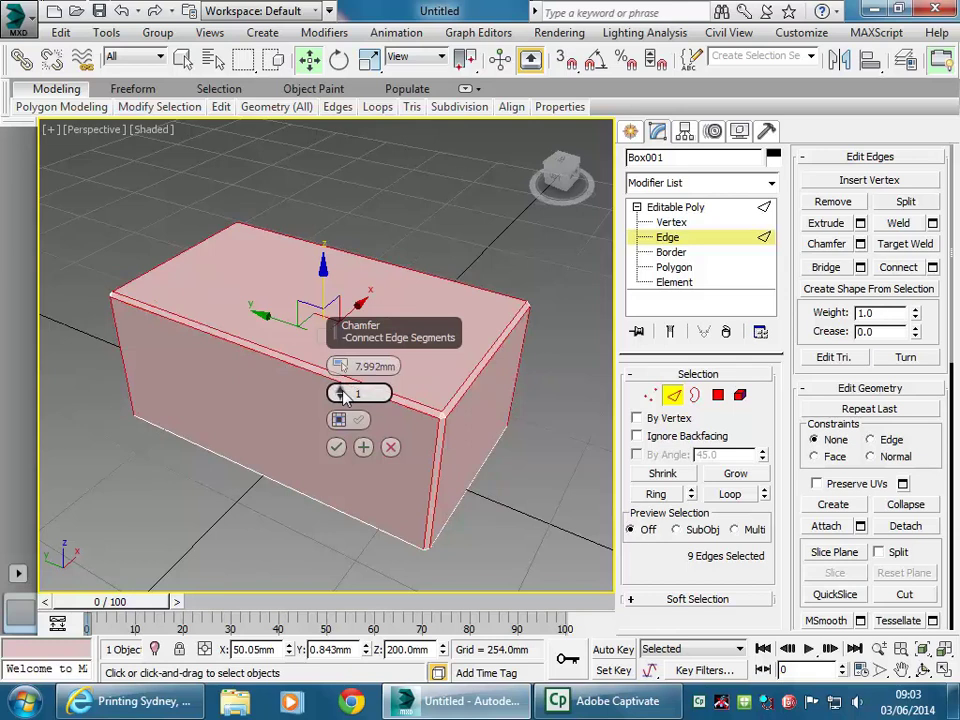
{"action": "left_click_drag", "start_coordinate": [341, 396], "coordinate": [338, 367]}
{"action": "scroll", "coordinate": [320, 378], "scroll_direction": "up", "scroll_amount": 2}
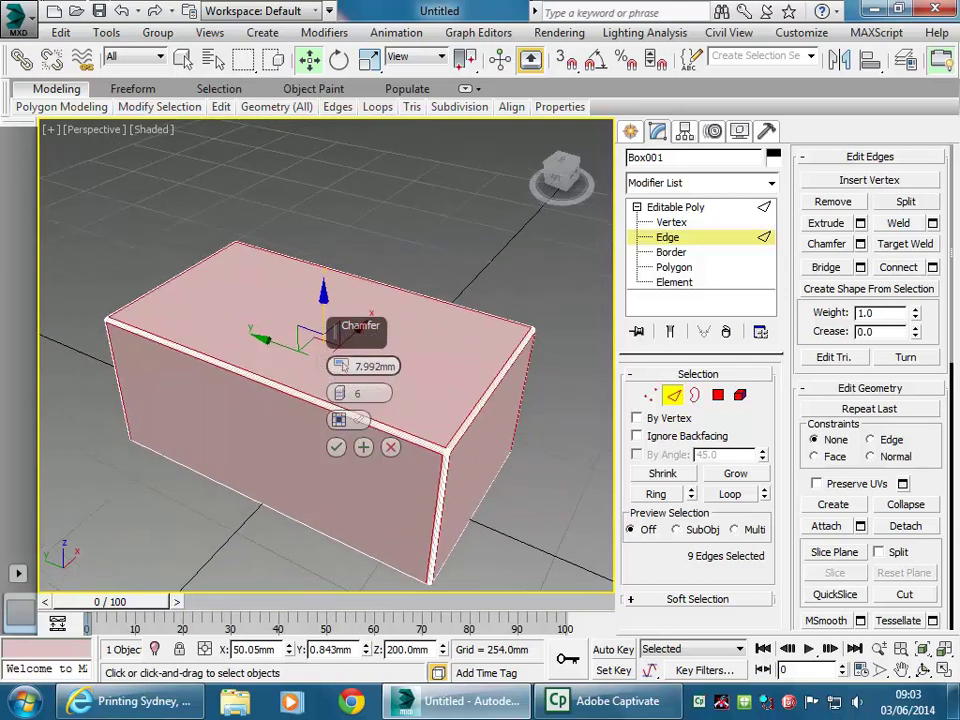
{"action": "scroll", "coordinate": [306, 388], "scroll_direction": "down", "scroll_amount": 1}
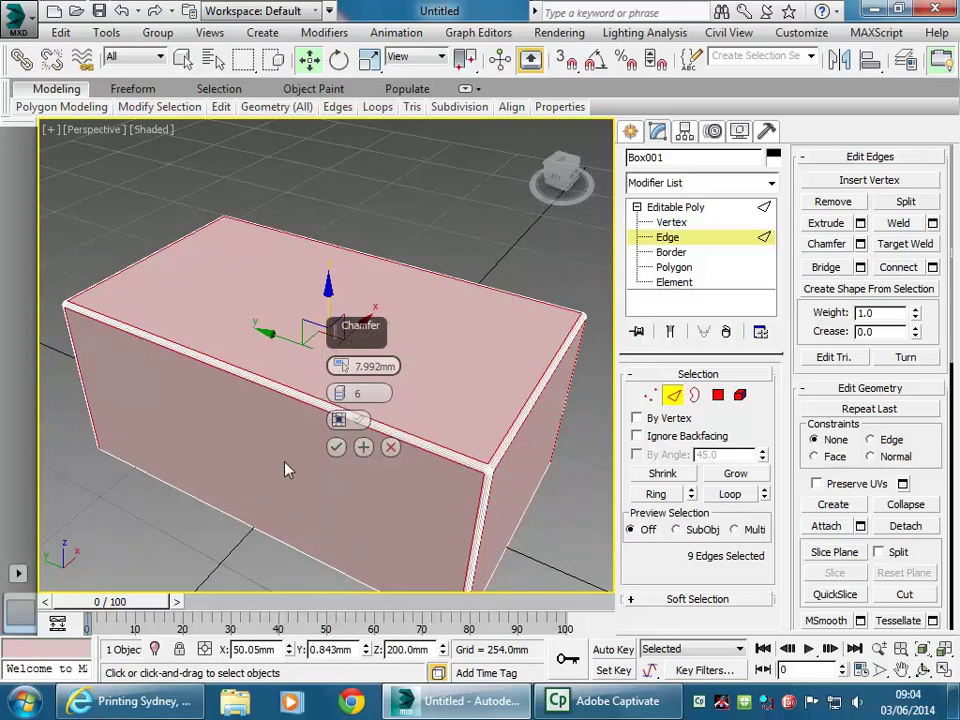
{"action": "left_click", "coordinate": [336, 447]}
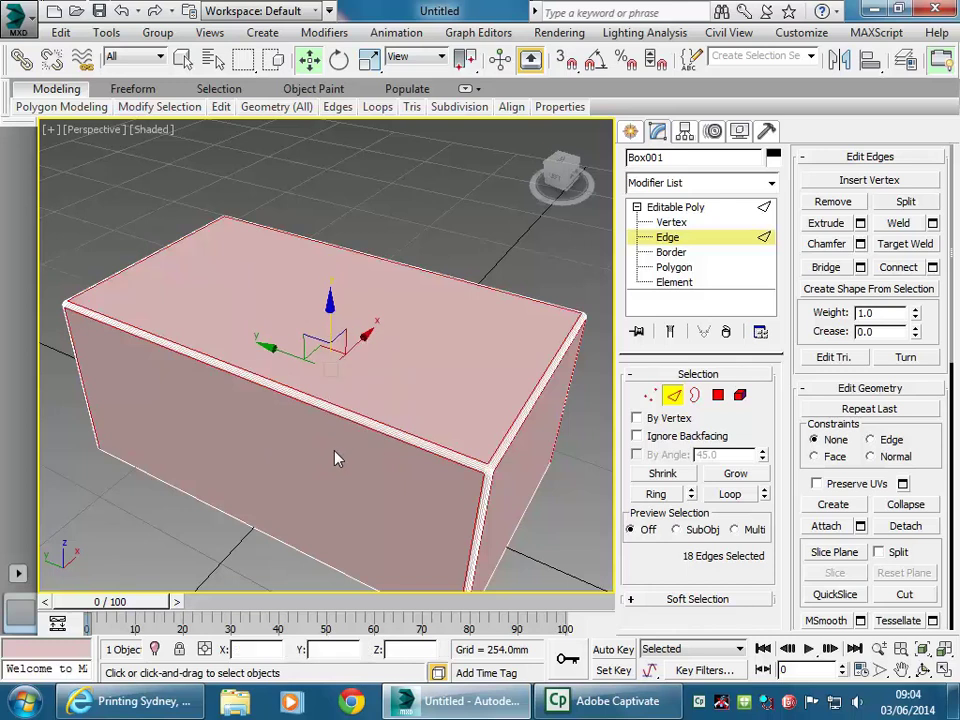
Switch to Polygon level, select the box's top face, and bring the polygon editing tools into reach.
{"action": "left_click", "coordinate": [718, 395]}
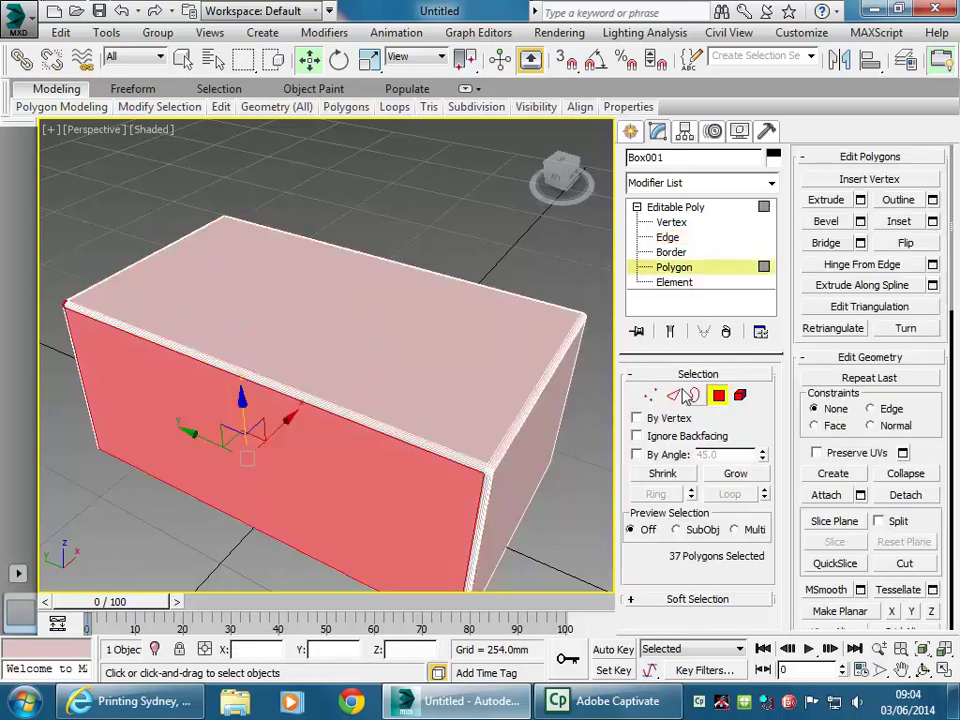
{"action": "left_click", "coordinate": [367, 343]}
{"action": "scroll", "coordinate": [373, 400], "scroll_direction": "up", "scroll_amount": 3}
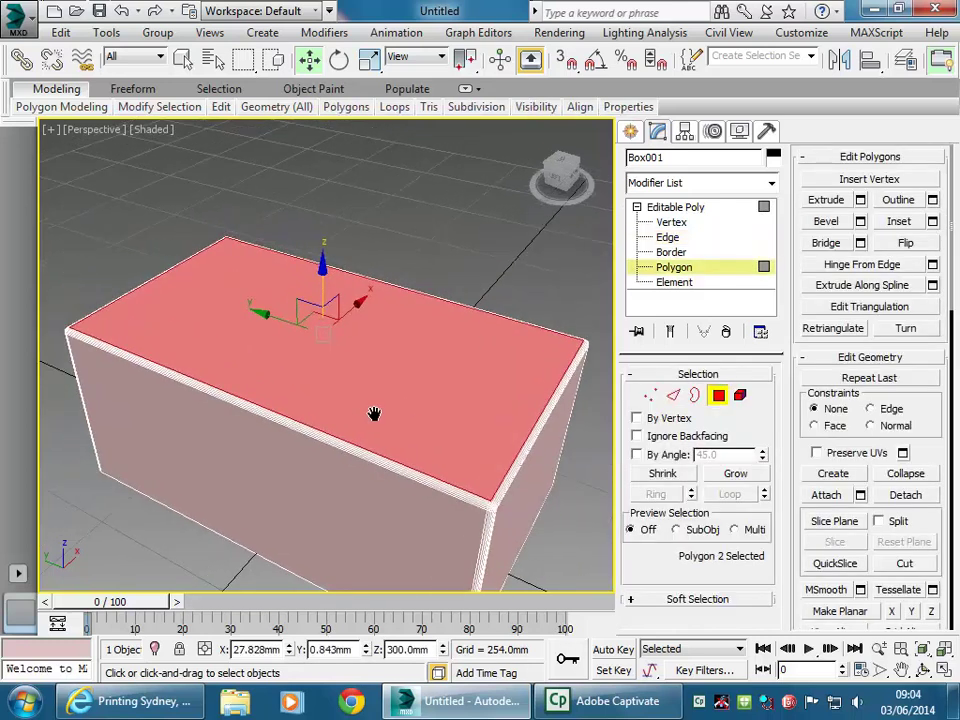
{"action": "scroll", "coordinate": [339, 396], "scroll_direction": "up", "scroll_amount": 4}
{"action": "scroll", "coordinate": [381, 428], "scroll_direction": "down", "scroll_amount": 3}
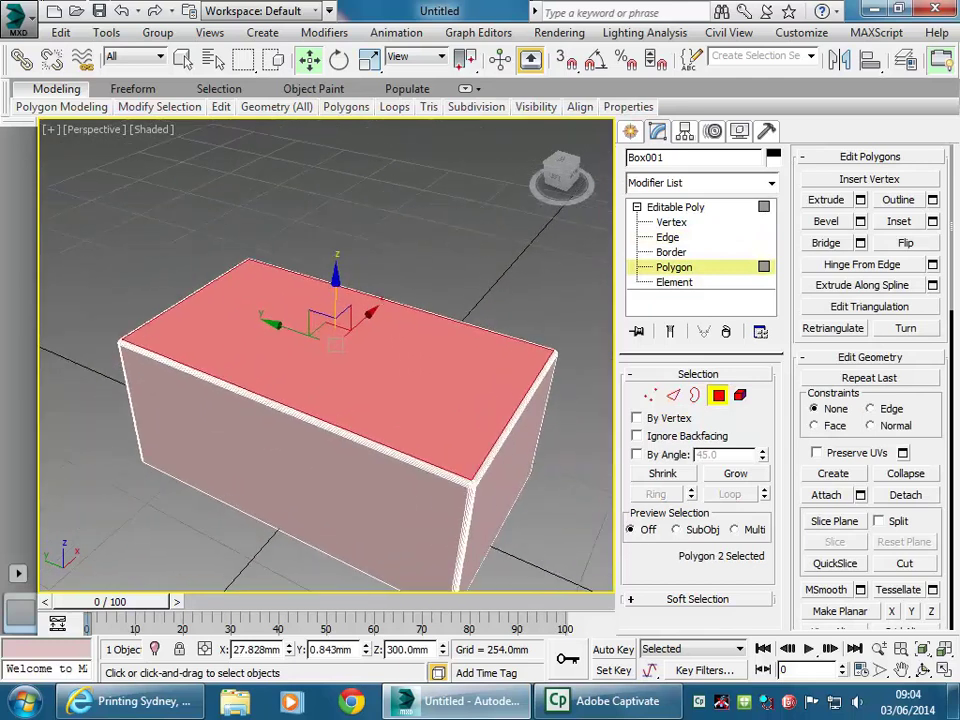
{"action": "mouse_move", "coordinate": [795, 553]}
{"action": "left_mouse_down"}
{"action": "mouse_move", "coordinate": [798, 493]}
{"action": "mouse_move", "coordinate": [801, 530]}
{"action": "left_mouse_up"}
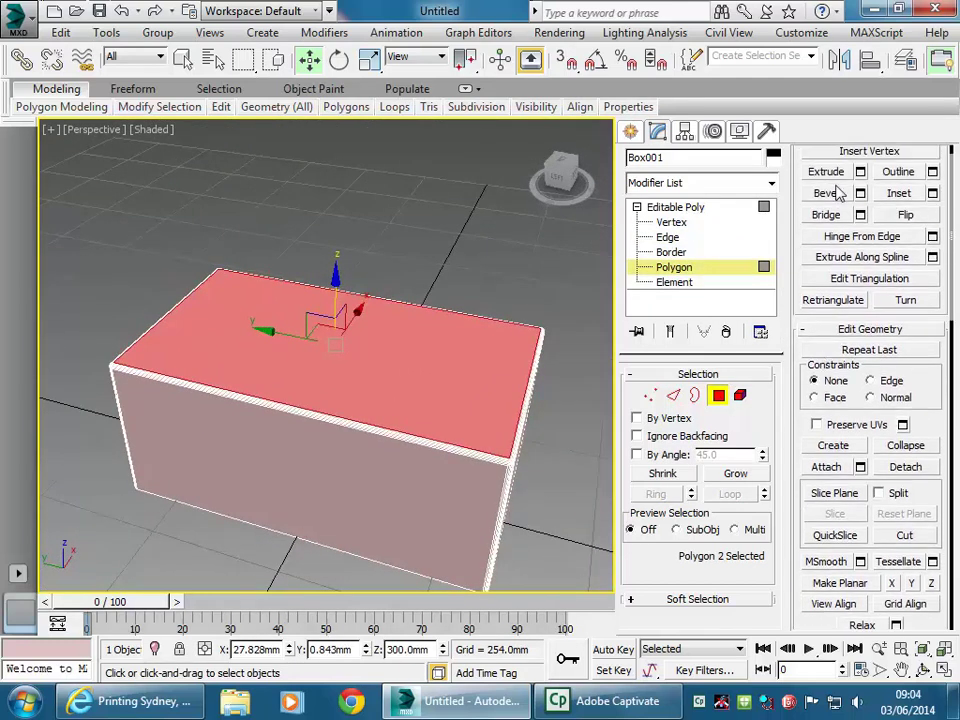
Try the Outline tool on the box's top face, shrinking it inward freehand, and undo the change.
{"action": "left_click_drag", "start_coordinate": [795, 257], "coordinate": [795, 283]}
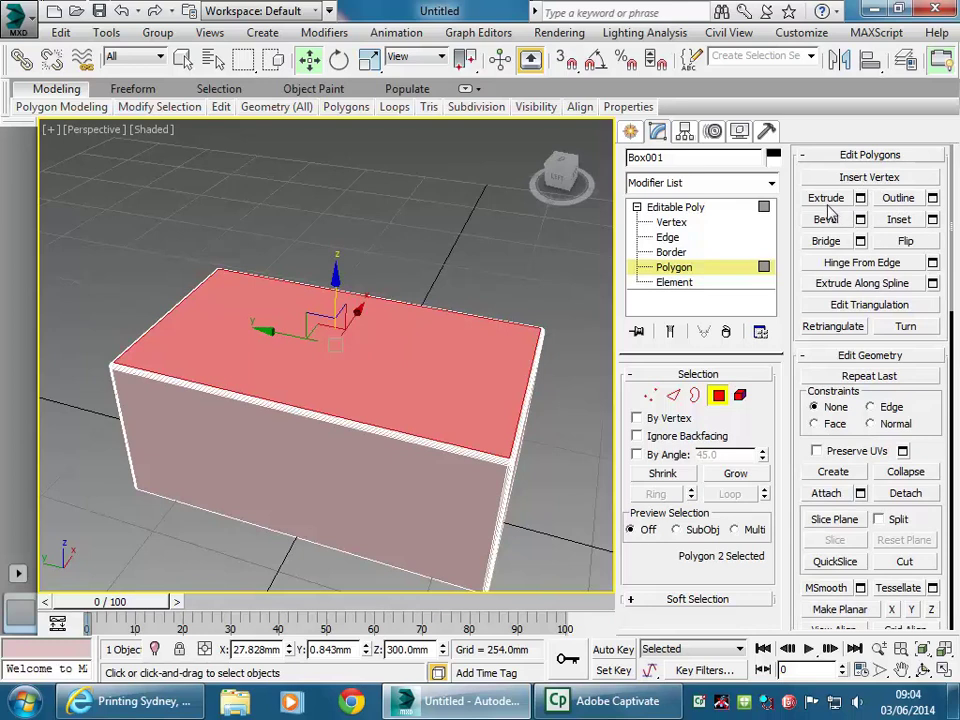
{"action": "left_click", "coordinate": [900, 199]}
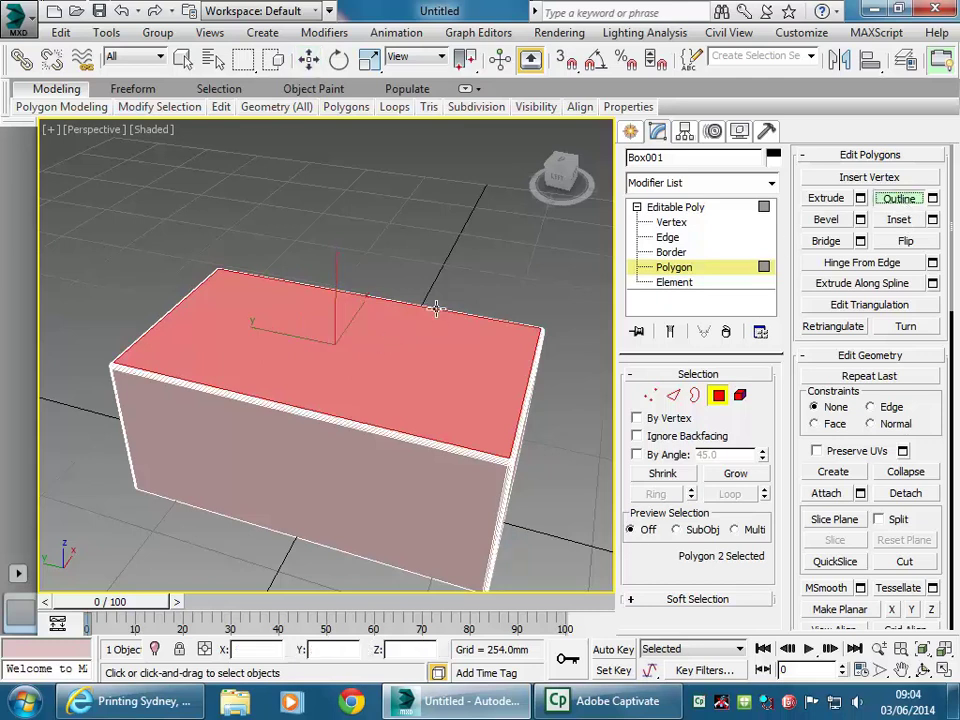
{"action": "left_click", "coordinate": [434, 316]}
{"action": "key", "text": "ctrl+z"}
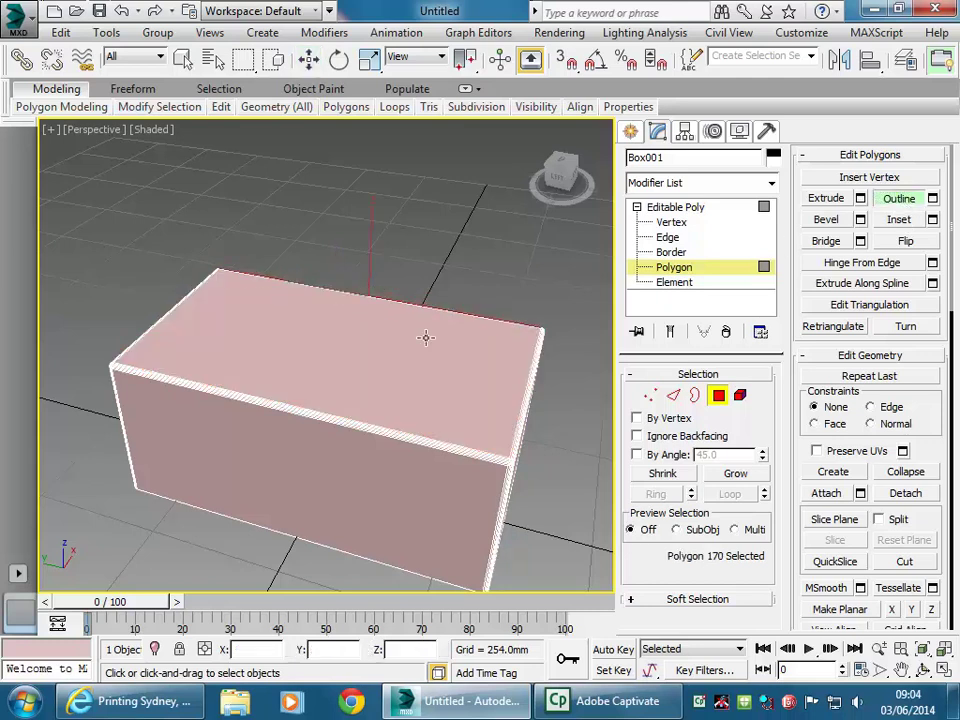
{"action": "left_click", "coordinate": [429, 337]}
{"action": "mouse_move", "coordinate": [477, 335]}
{"action": "left_mouse_down"}
{"action": "mouse_move", "coordinate": [474, 356]}
{"action": "mouse_move", "coordinate": [472, 346]}
{"action": "left_mouse_up"}
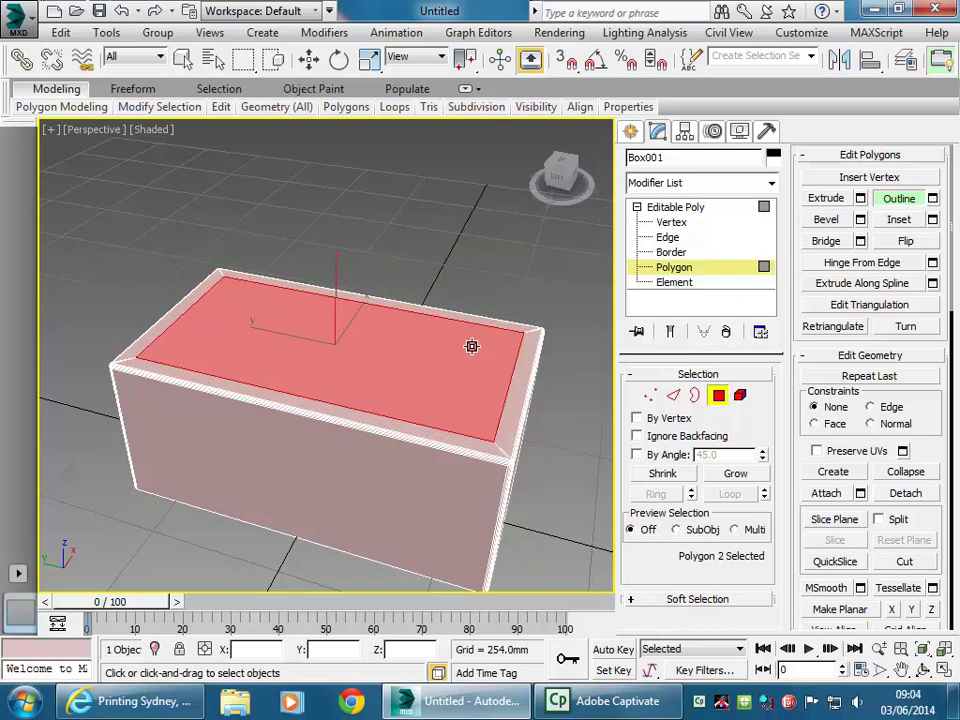
{"action": "left_click", "coordinate": [122, 14]}
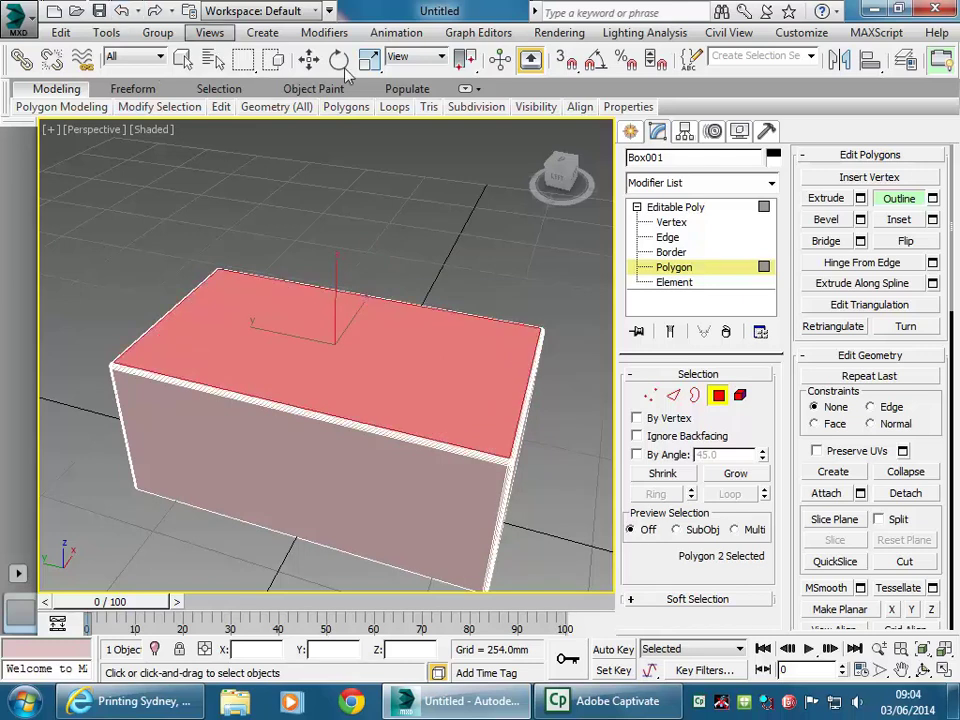
Inset the top face freehand, then preview a further 83.656 mm inset in the Inset settings and cancel it.
{"action": "left_click", "coordinate": [903, 221]}
{"action": "left_click_drag", "start_coordinate": [476, 379], "coordinate": [494, 395]}
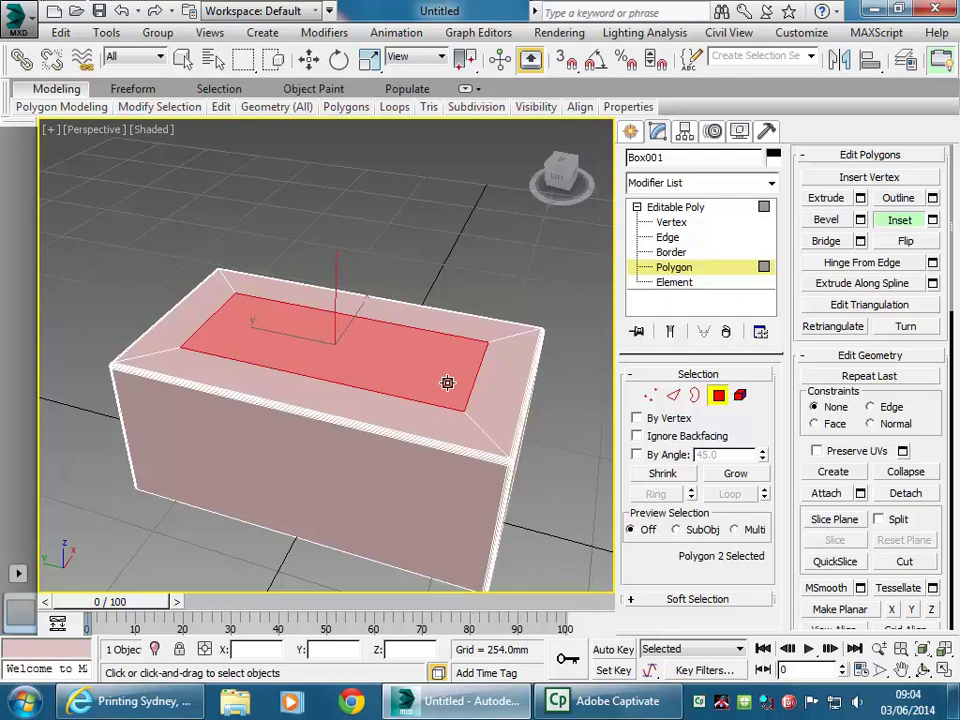
{"action": "left_click", "coordinate": [932, 219]}
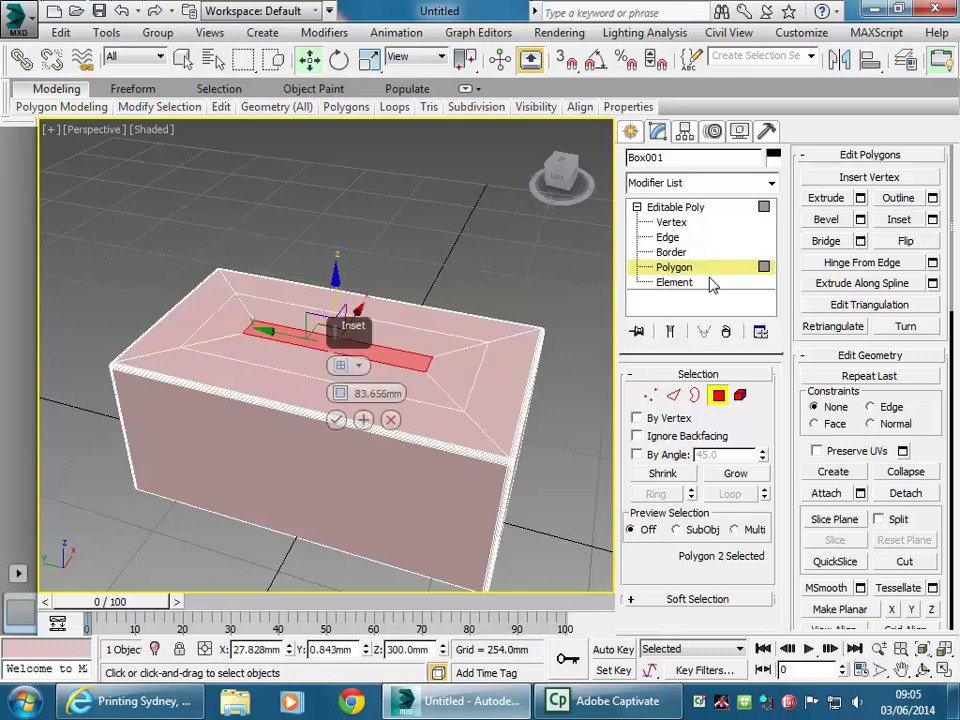
{"action": "left_click", "coordinate": [348, 365]}
{"action": "left_click", "coordinate": [391, 421]}
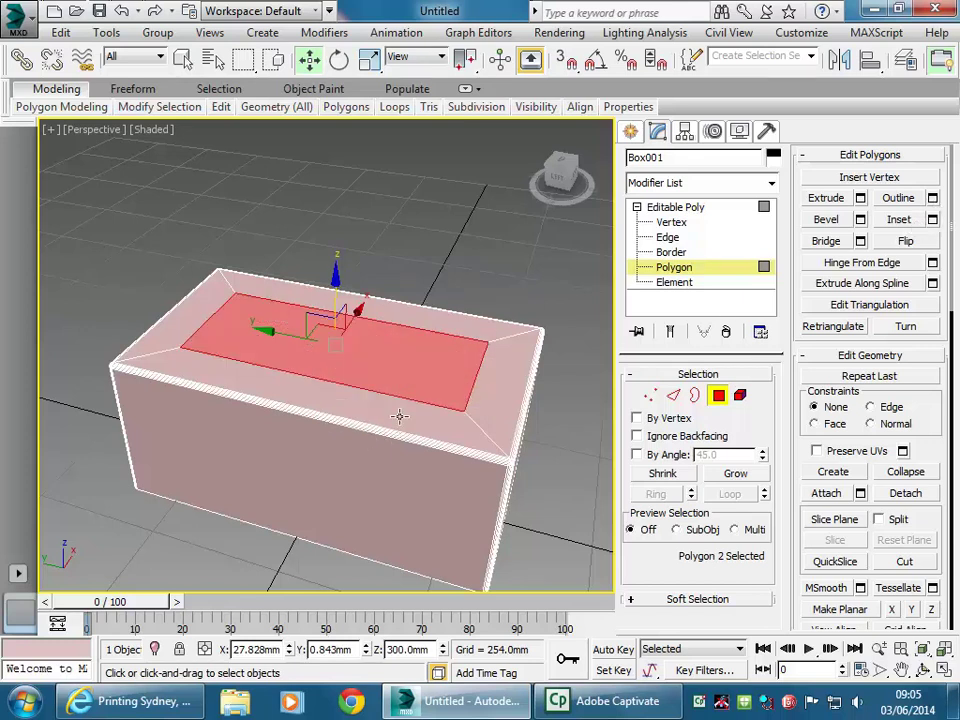
Preview a -27.506 mm outline and an 83.656 mm inset on the inner face, cancel both, and undo the freehand inset.
{"action": "left_click", "coordinate": [932, 198]}
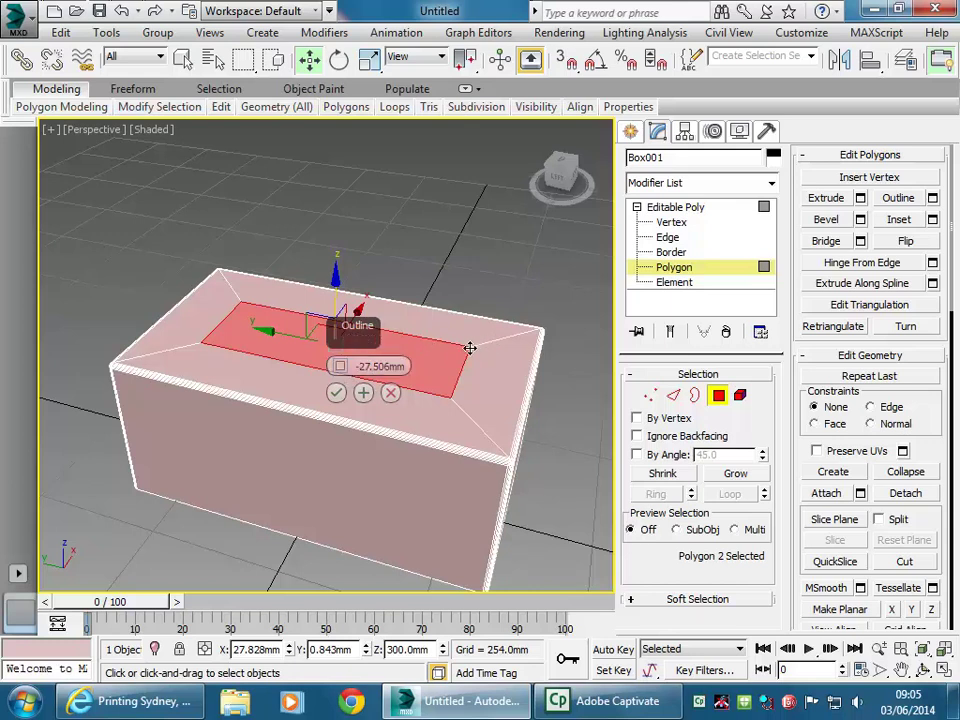
{"action": "left_click", "coordinate": [391, 393]}
{"action": "left_click", "coordinate": [932, 219]}
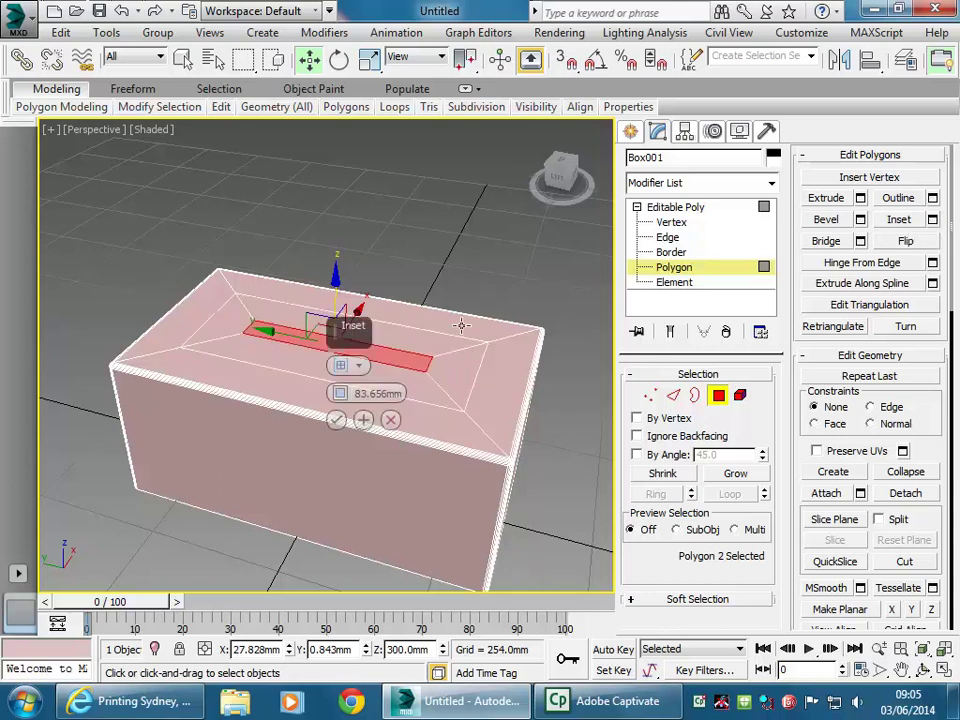
{"action": "left_click", "coordinate": [359, 366]}
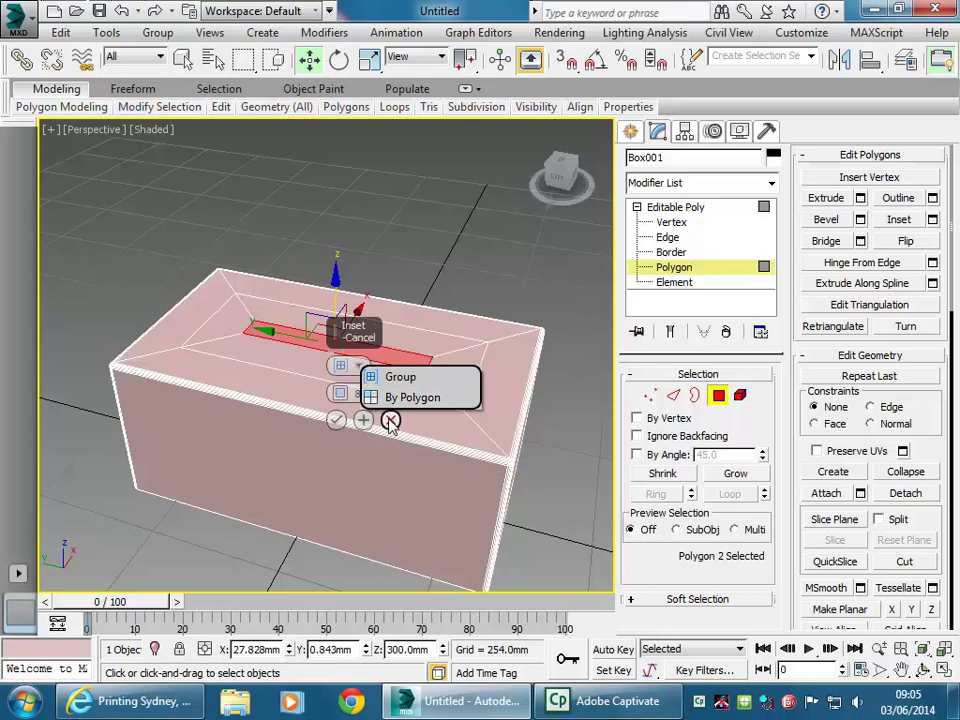
{"action": "left_click", "coordinate": [390, 420]}
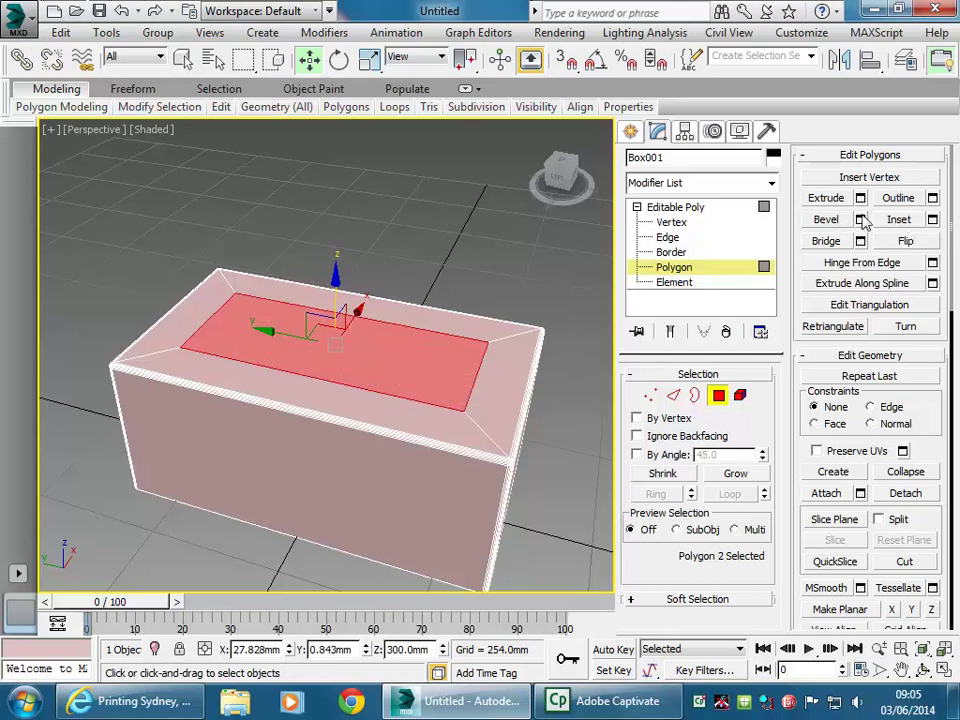
{"action": "key", "text": "ctrl+z"}
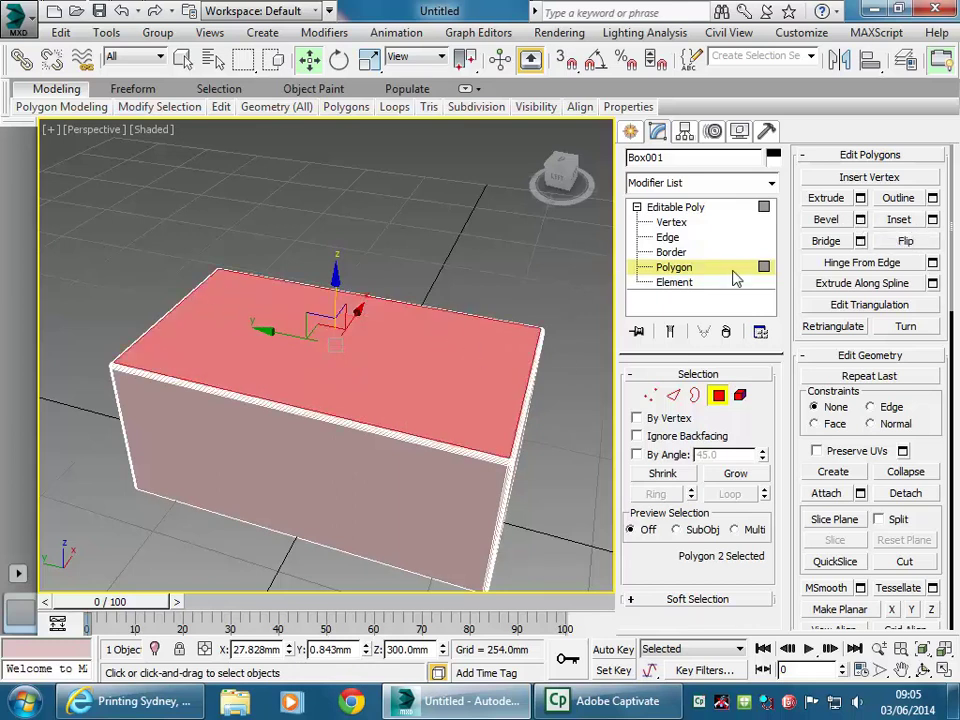
Bevel the top face freehand downward and inward to form a recess with sloping sides, without using the Bevel settings.
{"action": "left_click", "coordinate": [860, 220]}
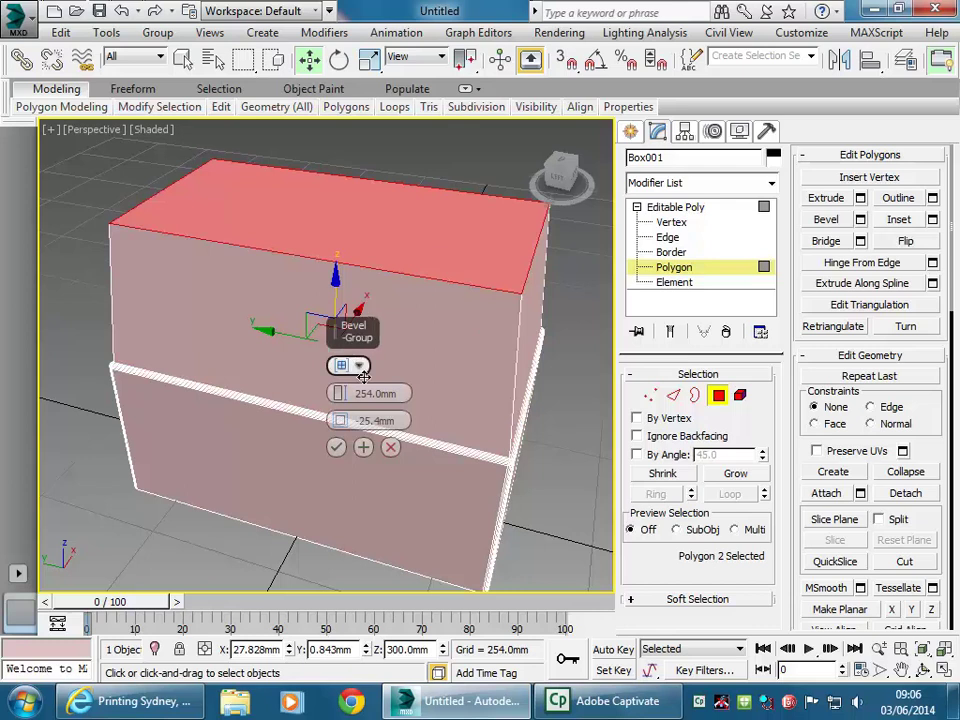
{"action": "left_click", "coordinate": [390, 448]}
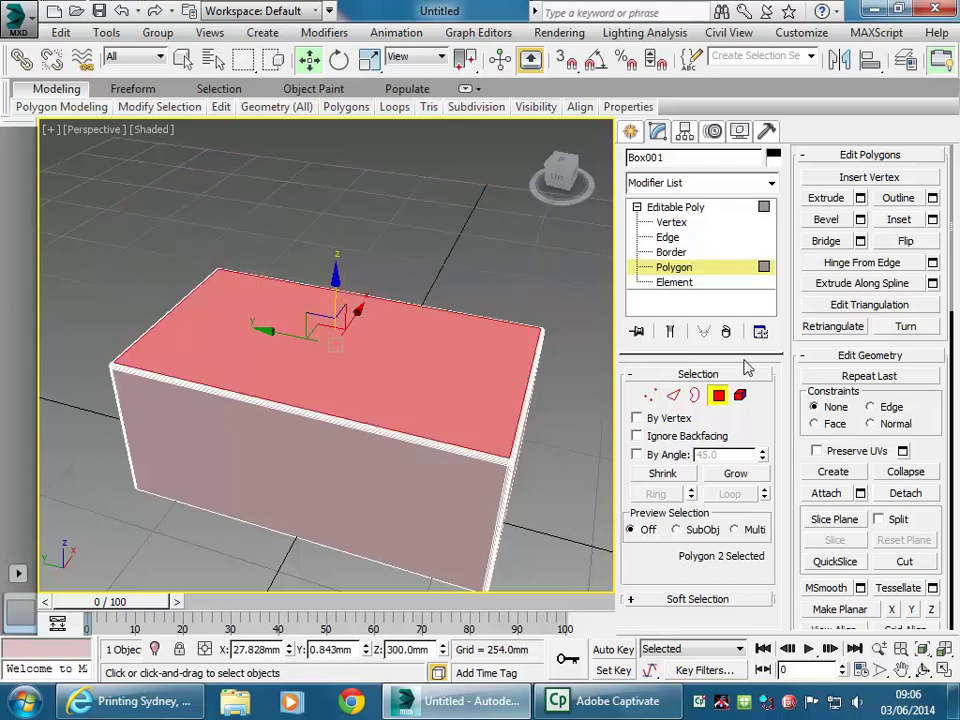
{"action": "left_click", "coordinate": [826, 219]}
{"action": "mouse_move", "coordinate": [403, 326]}
{"action": "left_mouse_down"}
{"action": "mouse_move", "coordinate": [401, 343]}
{"action": "mouse_move", "coordinate": [401, 331]}
{"action": "left_mouse_up"}
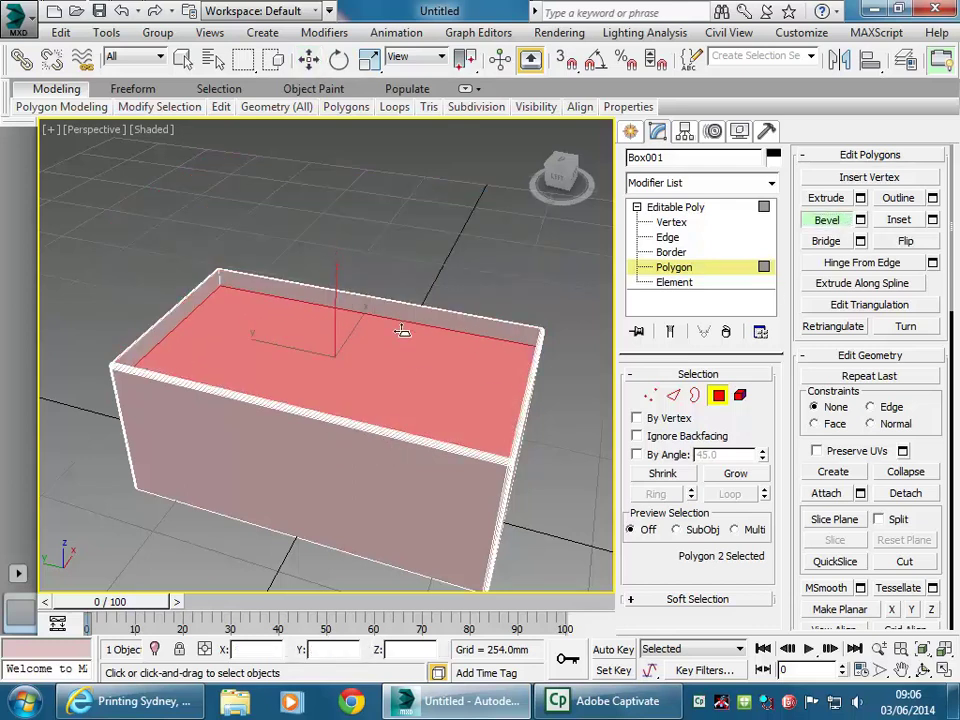
{"action": "left_click", "coordinate": [402, 343]}
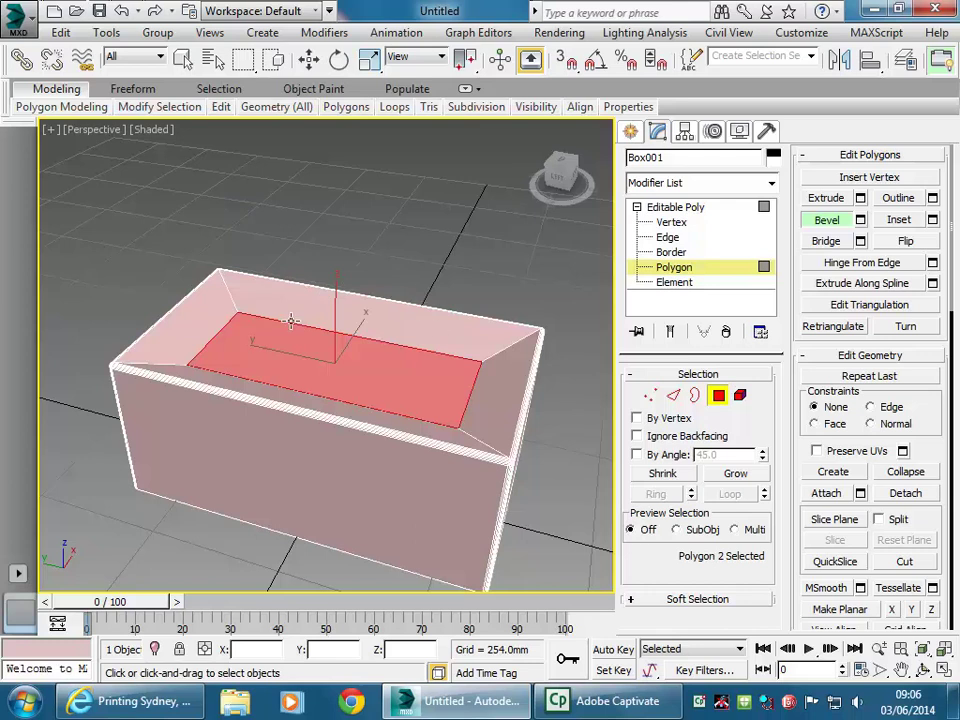
Move the recessed face straight down to a height of about 214 mm to deepen the cavity.
{"action": "key", "text": "w"}
{"action": "mouse_move", "coordinate": [320, 338]}
{"action": "left_mouse_down"}
{"action": "mouse_move", "coordinate": [333, 316]}
{"action": "mouse_move", "coordinate": [333, 327]}
{"action": "left_mouse_up"}
{"action": "middle_click_drag", "start_coordinate": [329, 361], "coordinate": [313, 357], "text": "alt"}
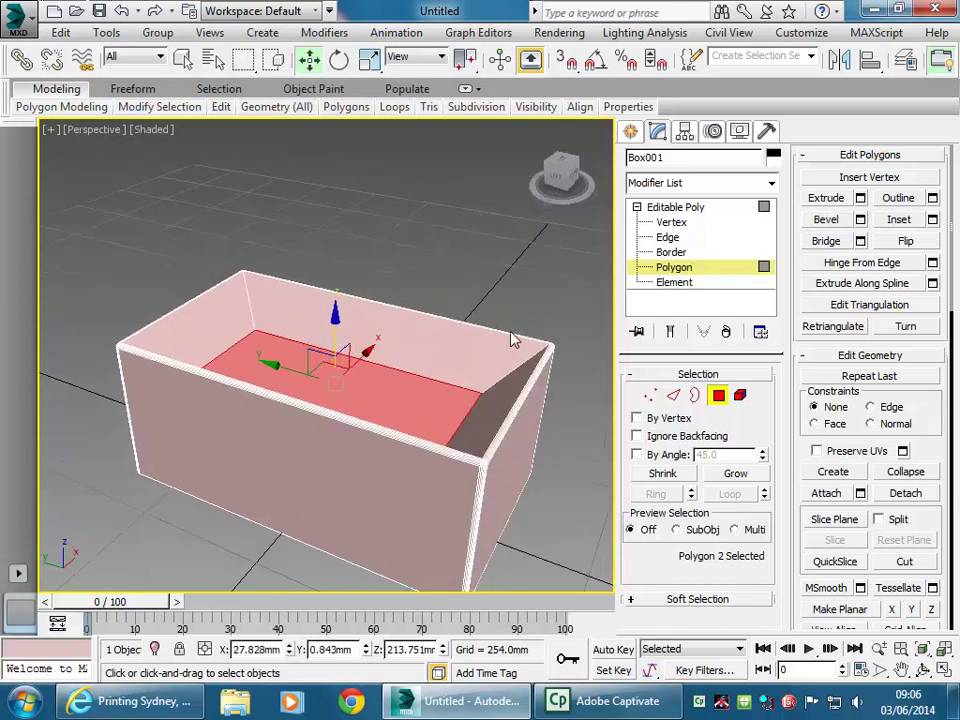
{"action": "middle_click_drag", "start_coordinate": [390, 316], "coordinate": [394, 268]}
{"action": "scroll", "coordinate": [355, 294], "scroll_direction": "down", "scroll_amount": 3}
{"action": "scroll", "coordinate": [355, 294], "scroll_direction": "up", "scroll_amount": 4}
{"action": "scroll", "coordinate": [274, 359], "scroll_direction": "down", "scroll_amount": 1}
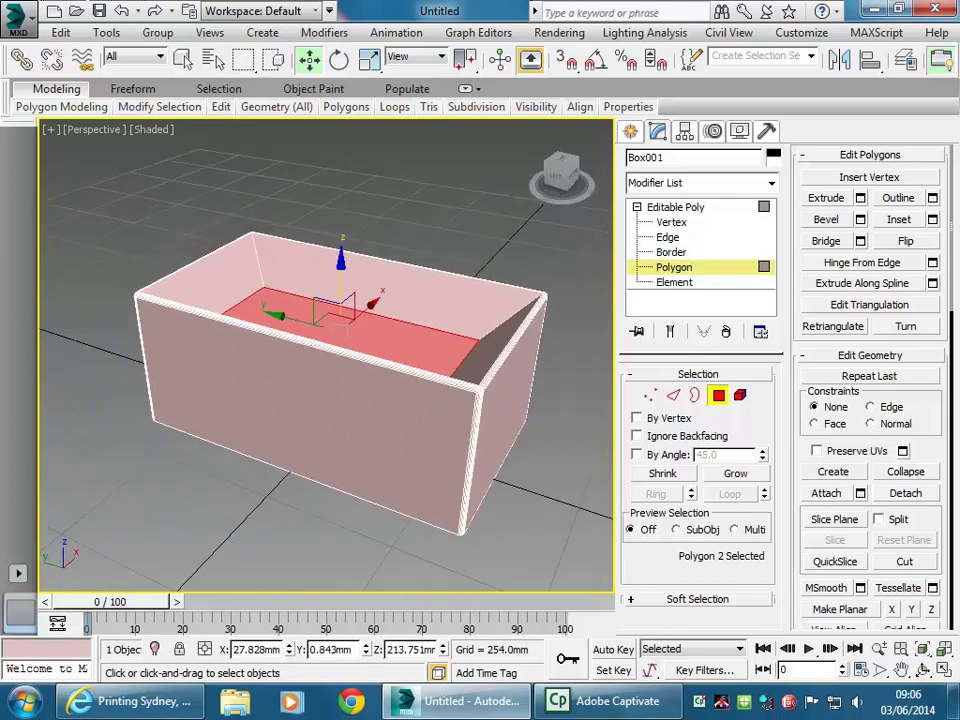
Switch to Edge level, try selecting edges along the box's base, and set region selection to Window mode.
{"action": "left_click", "coordinate": [668, 237]}
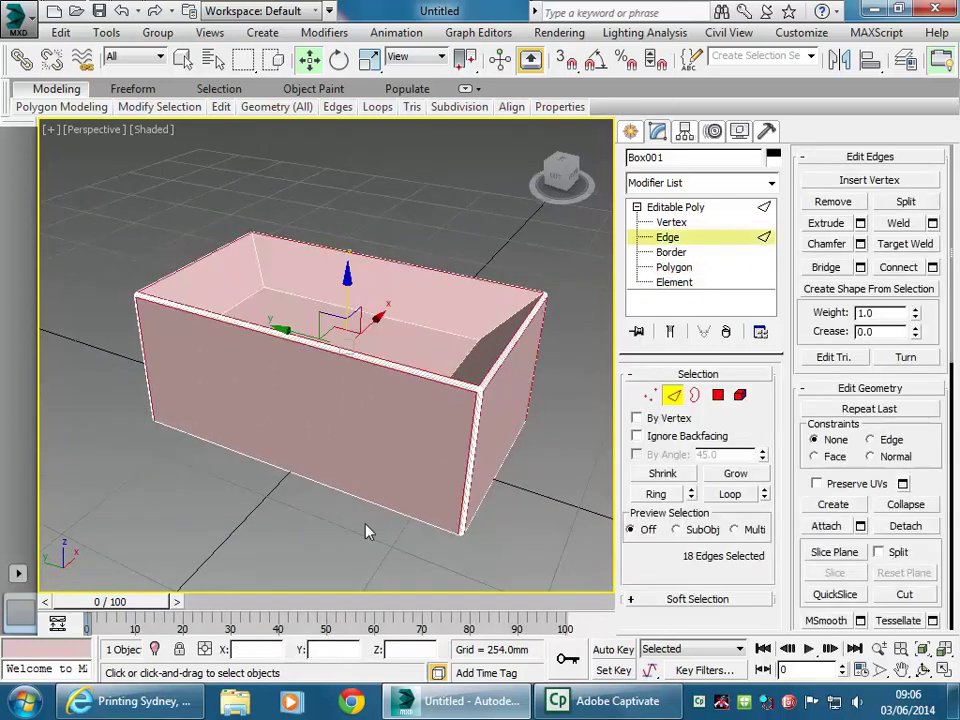
{"action": "left_click", "coordinate": [370, 504]}
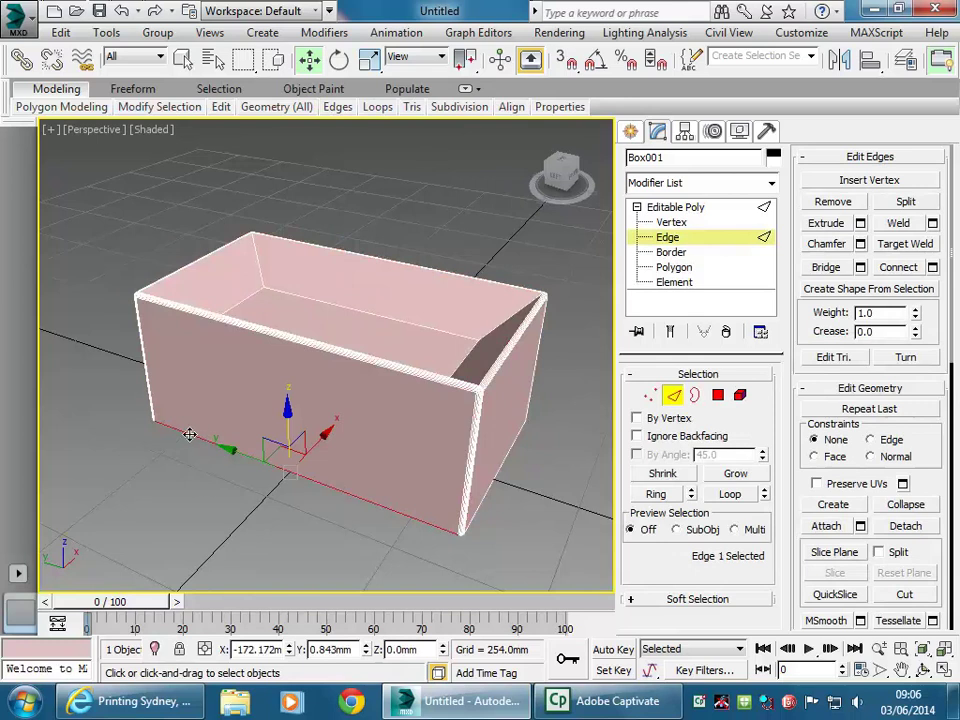
{"action": "left_click", "coordinate": [189, 531]}
{"action": "middle_click_drag", "start_coordinate": [189, 531], "coordinate": [224, 515], "text": "alt"}
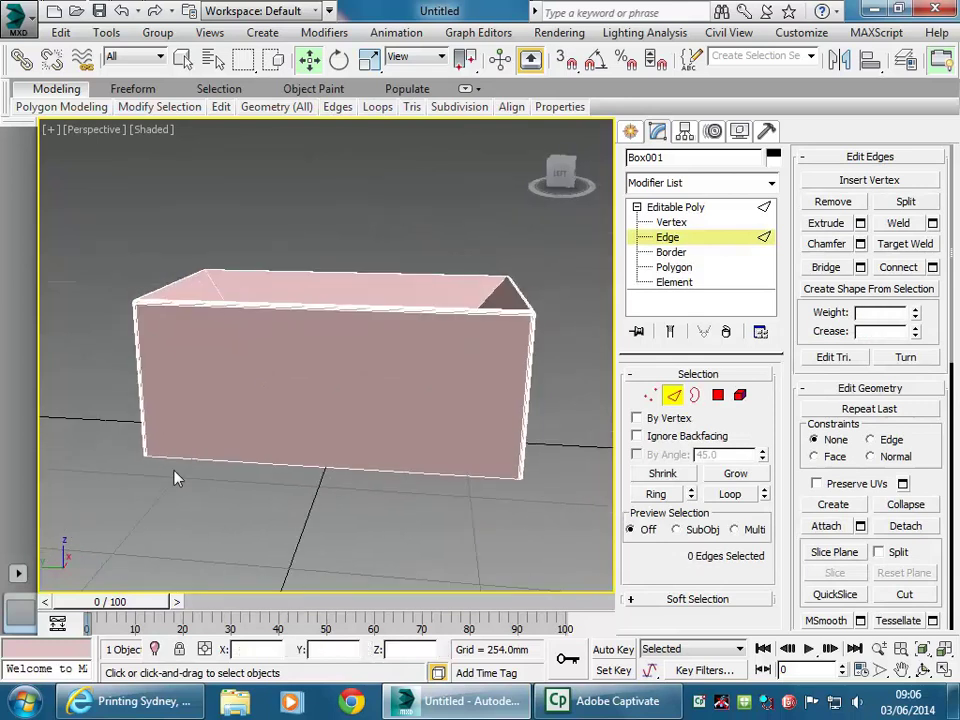
{"action": "left_click", "coordinate": [277, 59]}
{"action": "left_click_drag", "start_coordinate": [94, 360], "coordinate": [356, 452]}
{"action": "left_click", "coordinate": [188, 357]}
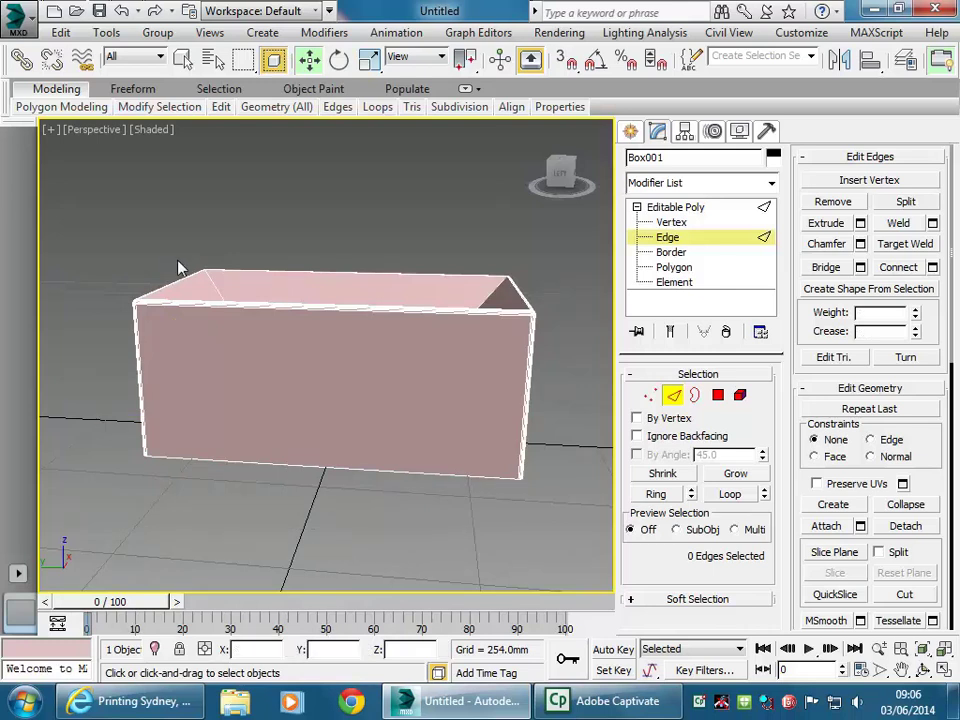
Show the viewport in Wireframe and window-select all edges around the box's base.
{"action": "middle_click_drag", "start_coordinate": [157, 227], "coordinate": [190, 256]}
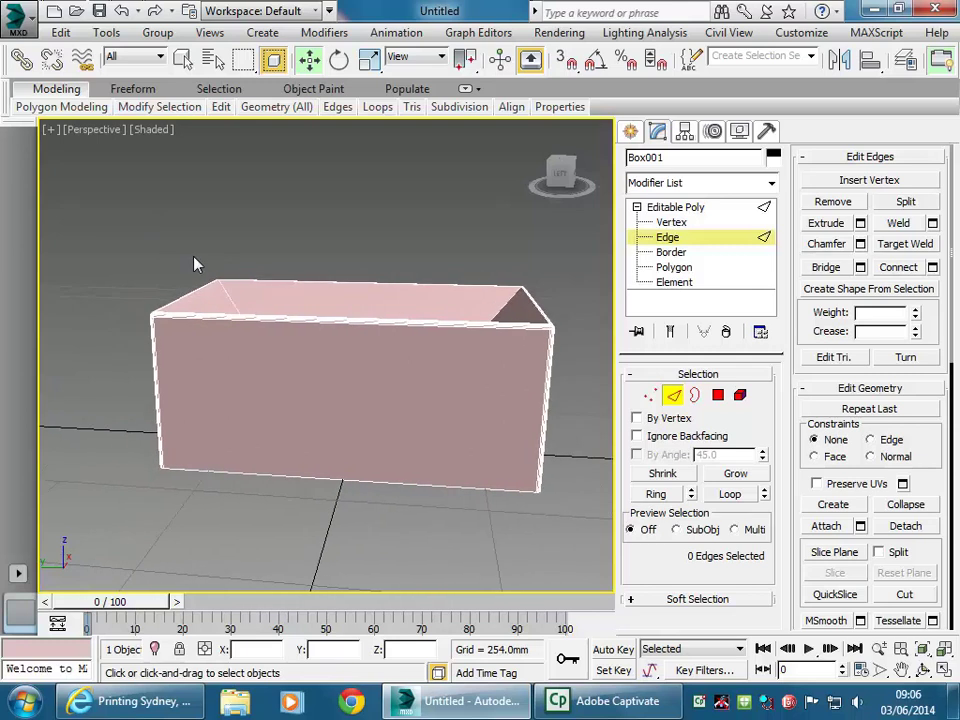
{"action": "scroll", "coordinate": [197, 265], "scroll_direction": "down", "scroll_amount": 2}
{"action": "scroll", "coordinate": [195, 258], "scroll_direction": "up", "scroll_amount": 3}
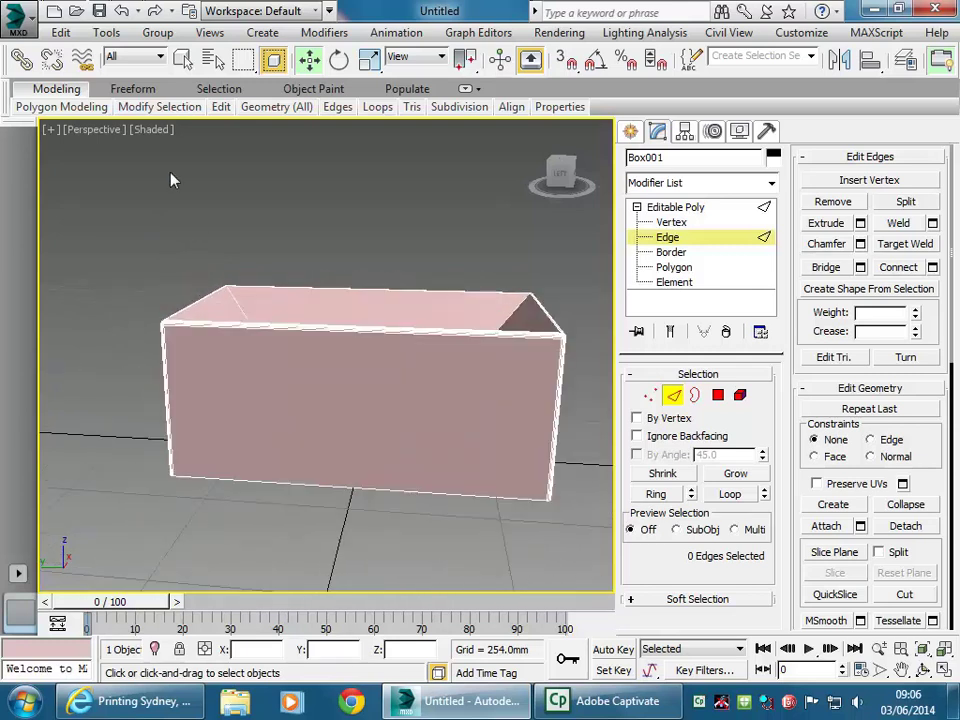
{"action": "left_click", "coordinate": [151, 131]}
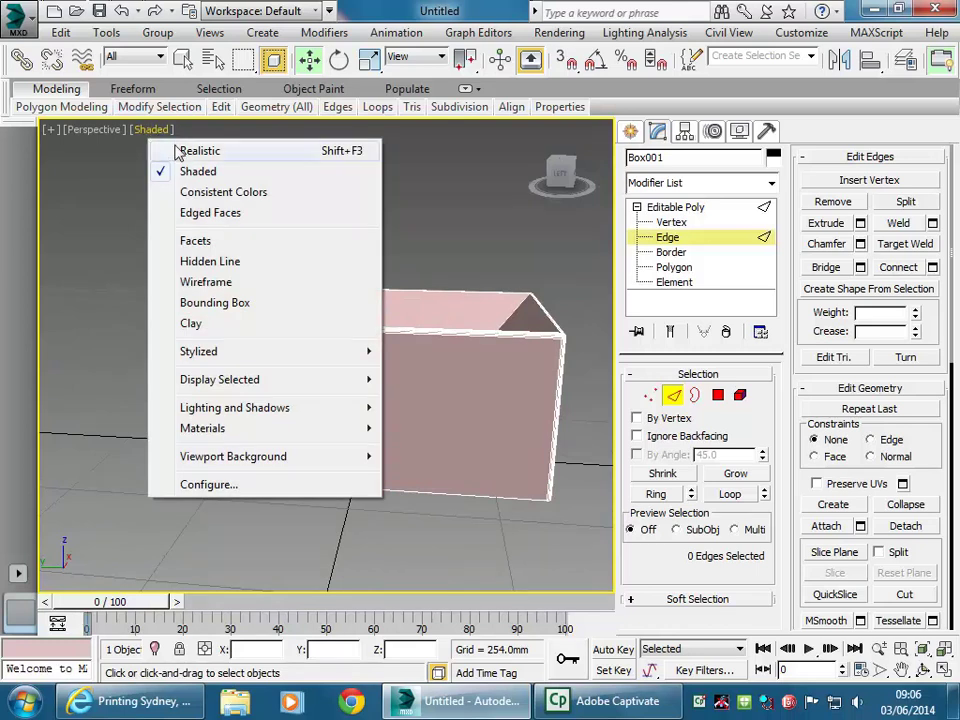
{"action": "left_click", "coordinate": [207, 283]}
{"action": "middle_click_drag", "start_coordinate": [207, 458], "coordinate": [195, 445]}
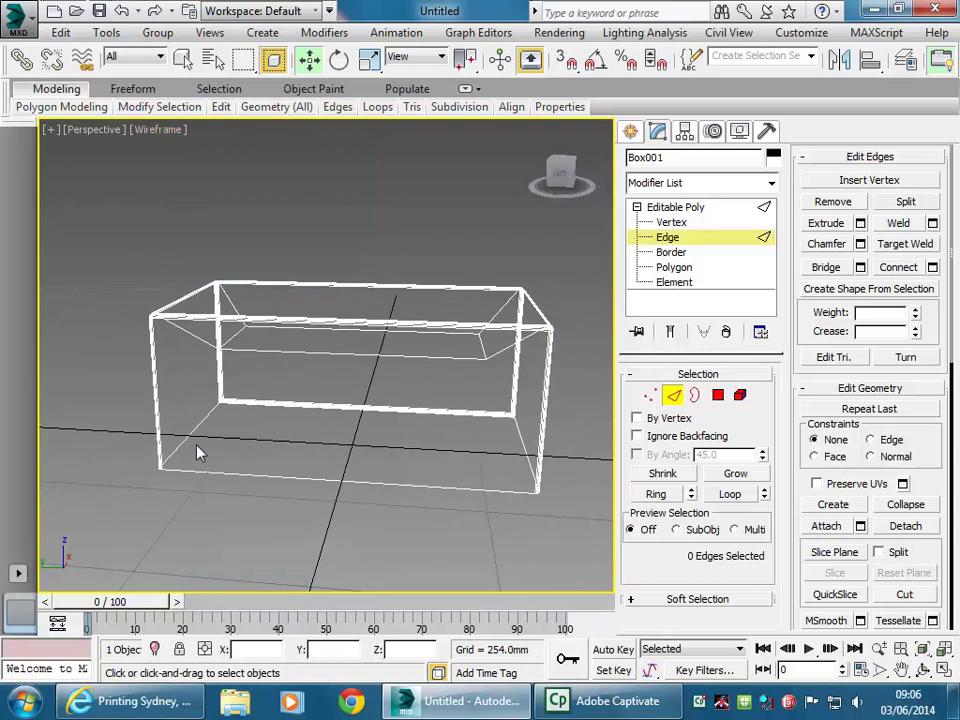
{"action": "left_click_drag", "start_coordinate": [578, 398], "coordinate": [579, 399]}
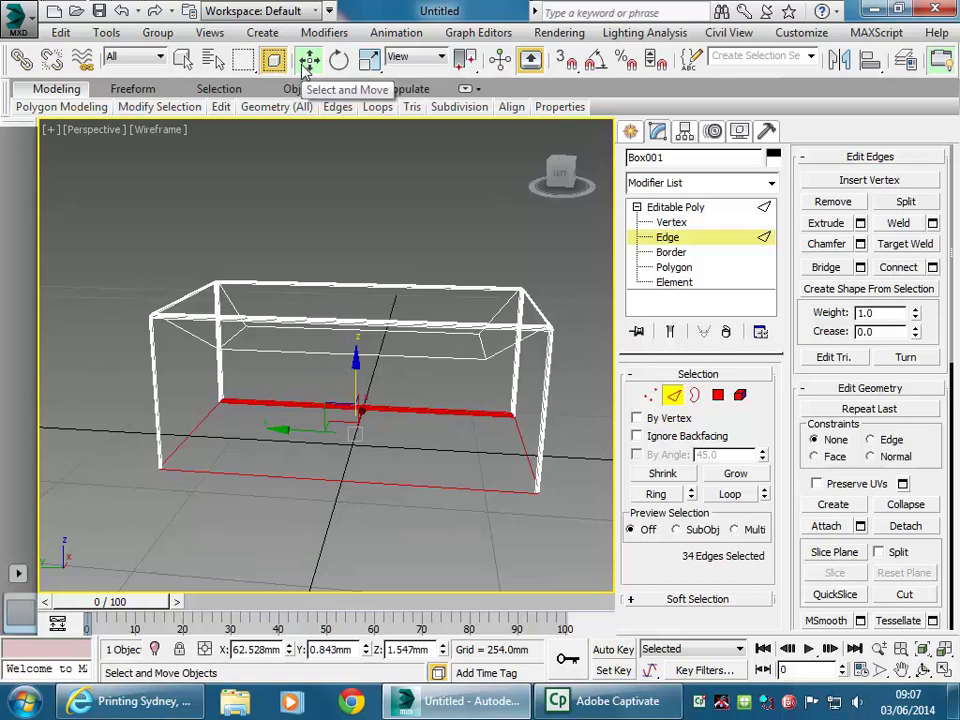
Try scaling the selected base edges inward uniformly, and undo the scaling.
{"action": "left_click", "coordinate": [370, 60]}
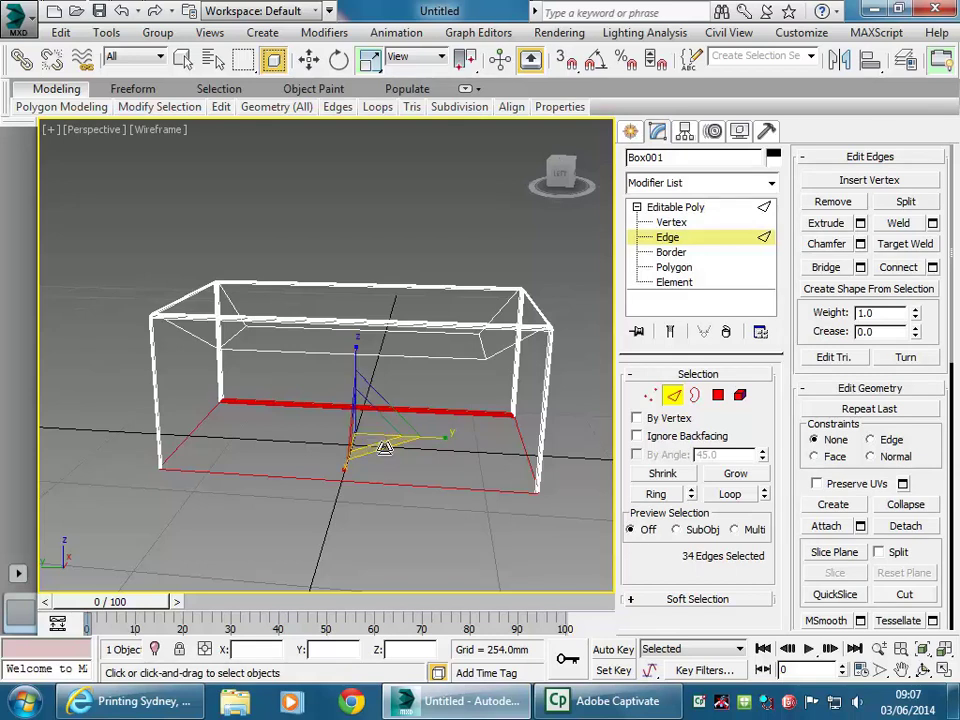
{"action": "mouse_move", "coordinate": [381, 446]}
{"action": "left_mouse_down"}
{"action": "mouse_move", "coordinate": [392, 456]}
{"action": "mouse_move", "coordinate": [379, 417]}
{"action": "mouse_move", "coordinate": [381, 440]}
{"action": "left_mouse_up"}
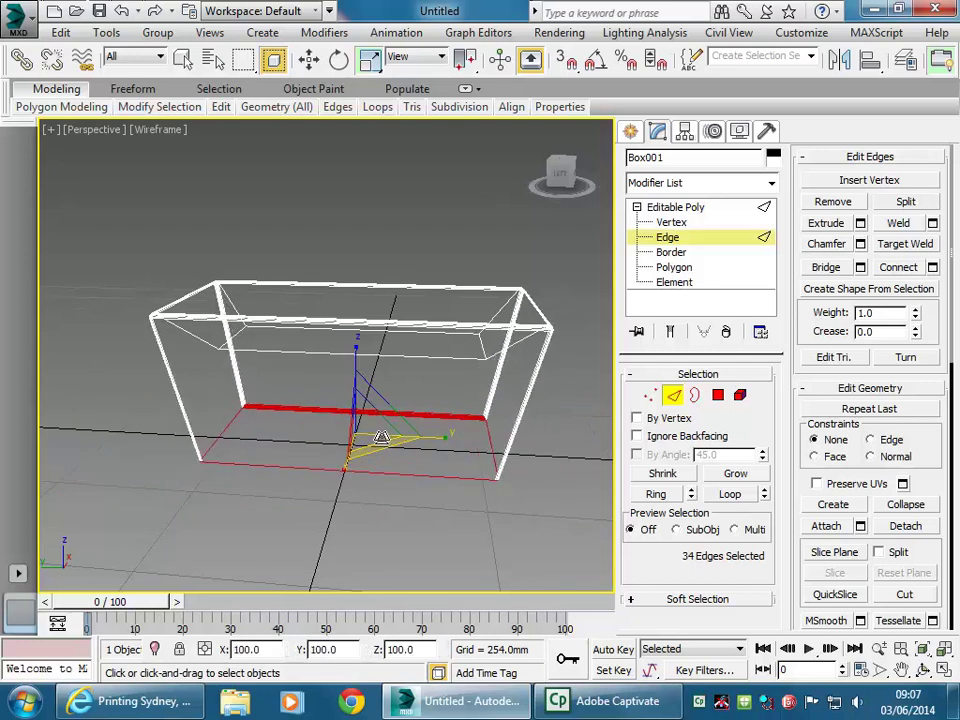
{"action": "left_click", "coordinate": [121, 11]}
Return the viewport to Shaded display, scale the base edges inward so the box's sides taper, and leave Edge level.
{"action": "left_click", "coordinate": [157, 131]}
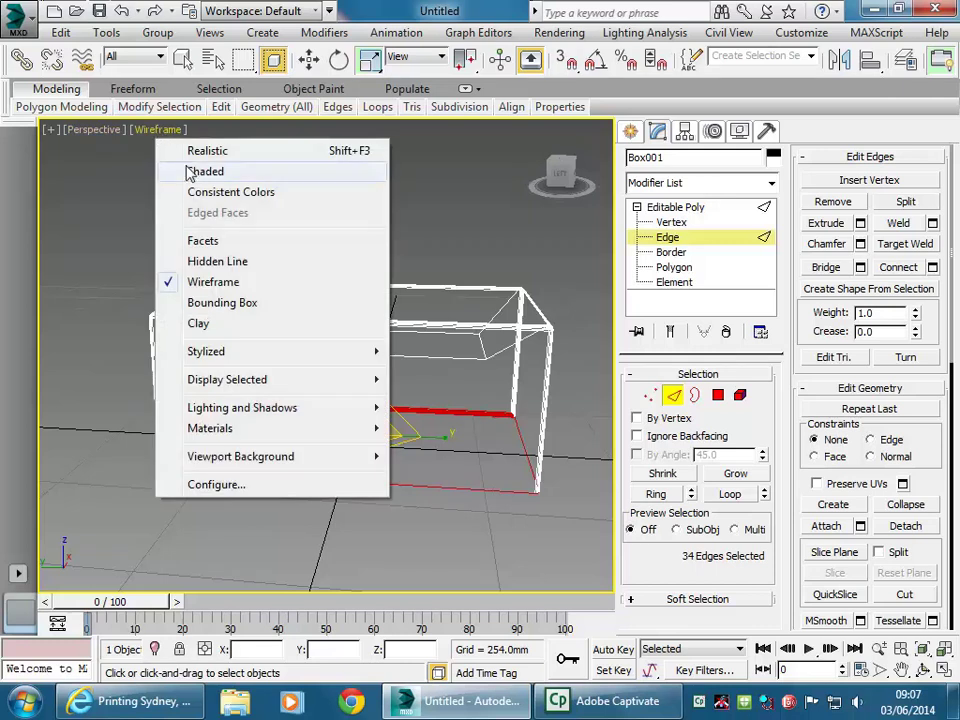
{"action": "left_click", "coordinate": [192, 169]}
{"action": "left_click_drag", "start_coordinate": [373, 455], "coordinate": [368, 400]}
{"action": "right_click", "coordinate": [358, 394]}
{"action": "left_click", "coordinate": [384, 415]}
{"action": "middle_click_drag", "start_coordinate": [368, 400], "coordinate": [318, 357], "text": "alt"}
{"action": "left_click_drag", "start_coordinate": [329, 369], "coordinate": [330, 357]}
{"action": "middle_click_drag", "start_coordinate": [399, 461], "coordinate": [357, 463]}
{"action": "left_click", "coordinate": [672, 402]}
Deselect the box and examine its chamfered rim, corner and tapered sides from close up and farther away.
{"action": "middle_click_drag", "start_coordinate": [386, 367], "coordinate": [286, 435]}
{"action": "scroll", "coordinate": [337, 350], "scroll_direction": "down", "scroll_amount": 3}
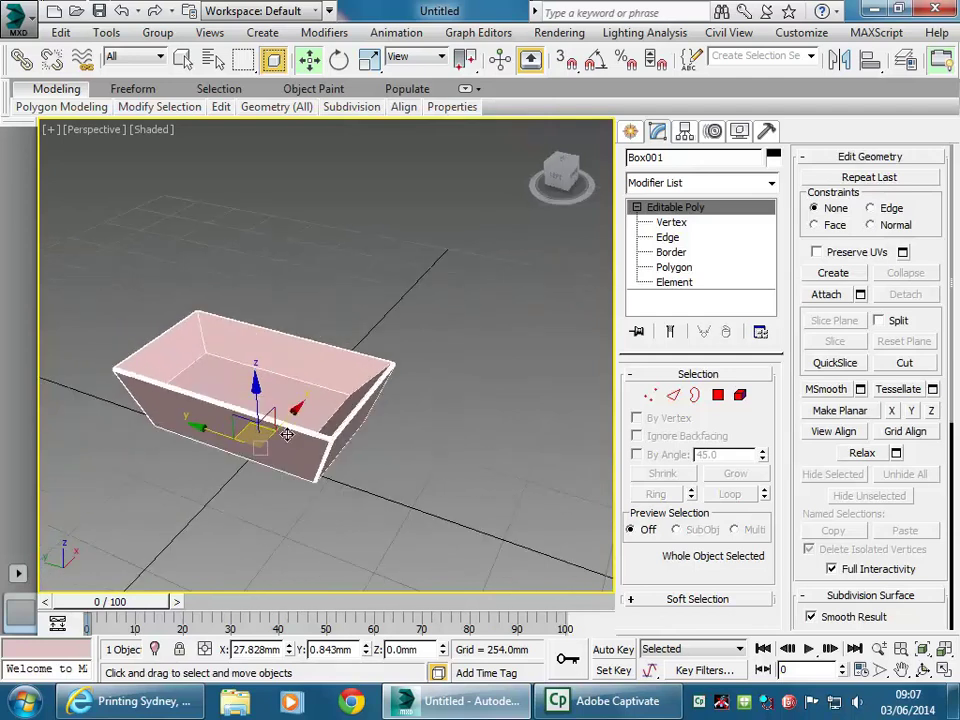
{"action": "left_click", "coordinate": [315, 491]}
{"action": "scroll", "coordinate": [296, 470], "scroll_direction": "up", "scroll_amount": 8}
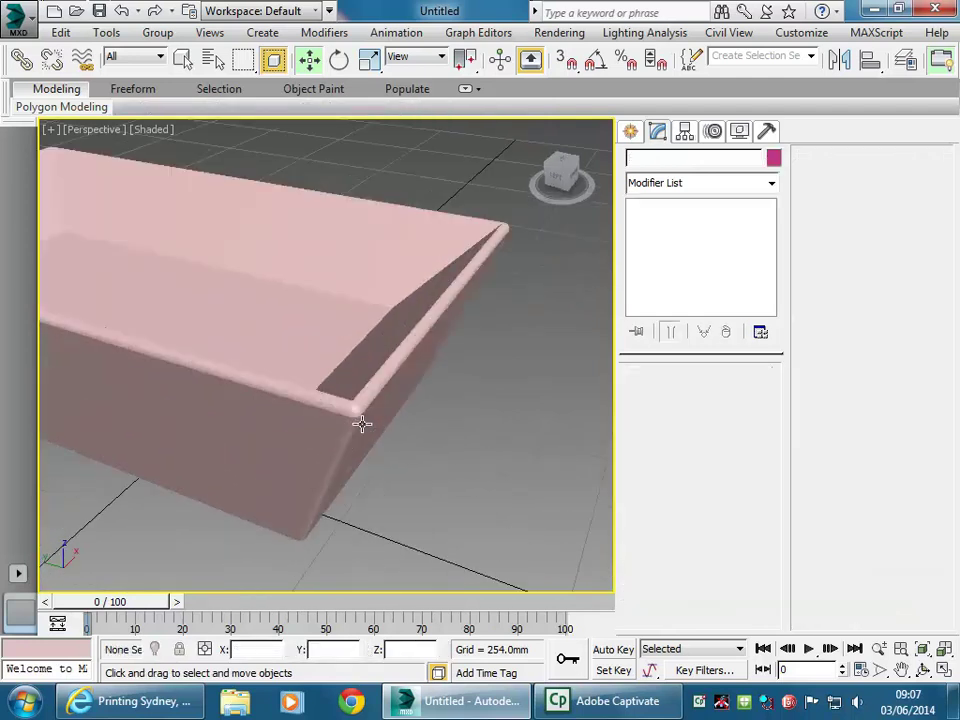
{"action": "middle_click_drag", "start_coordinate": [343, 490], "coordinate": [340, 468], "text": "alt"}
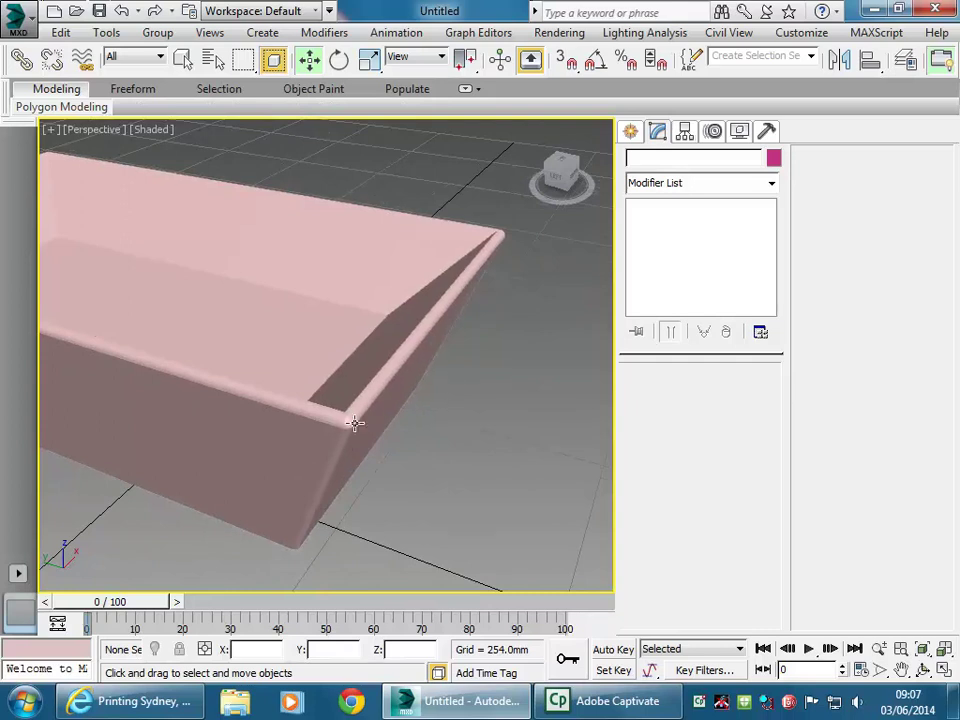
{"action": "middle_click_drag", "start_coordinate": [406, 366], "coordinate": [272, 435]}
{"action": "scroll", "coordinate": [379, 416], "scroll_direction": "down", "scroll_amount": 4}
{"action": "scroll", "coordinate": [256, 427], "scroll_direction": "down", "scroll_amount": 3}
{"action": "middle_click_drag", "start_coordinate": [324, 482], "coordinate": [356, 397]}
{"action": "middle_click_drag", "start_coordinate": [316, 436], "coordinate": [272, 426]}
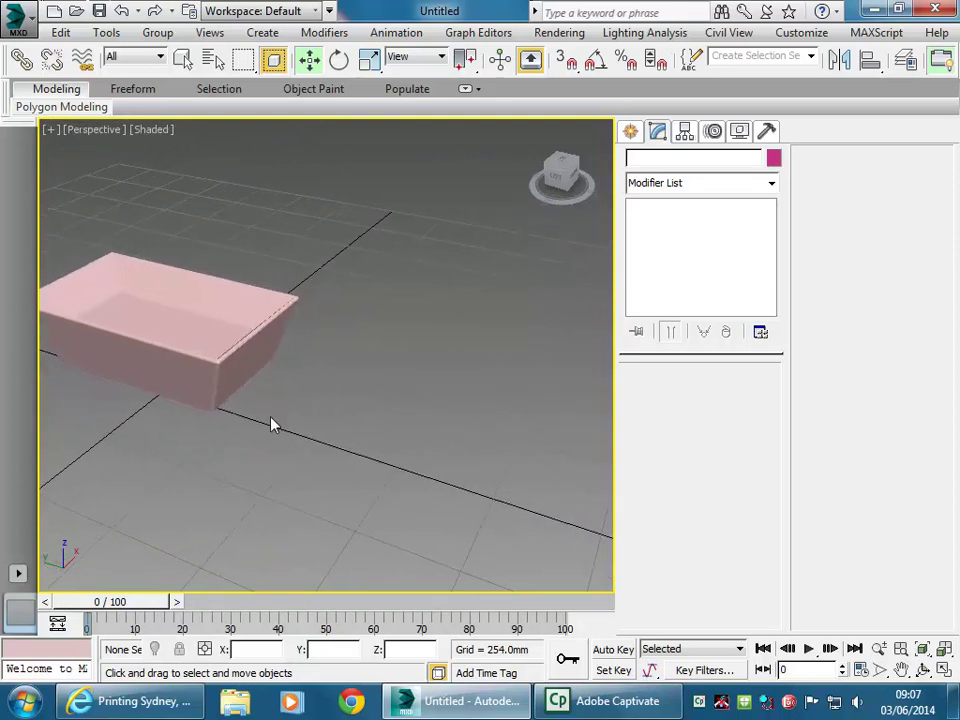
Create a second box beside the tray, about 610 mm long, 407 mm wide and 325 mm high.
{"action": "middle_click_drag", "start_coordinate": [356, 452], "coordinate": [307, 453]}
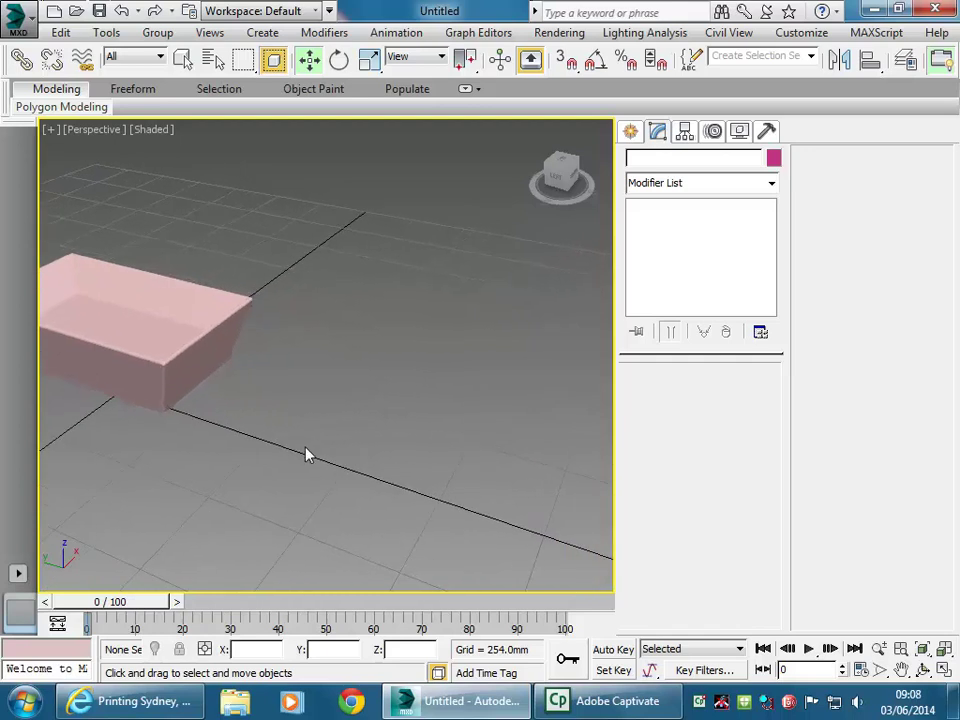
{"action": "left_click", "coordinate": [631, 133]}
{"action": "left_click", "coordinate": [668, 255]}
{"action": "scroll", "coordinate": [448, 309], "scroll_direction": "up", "scroll_amount": 2}
{"action": "left_click_drag", "start_coordinate": [287, 364], "coordinate": [429, 508]}
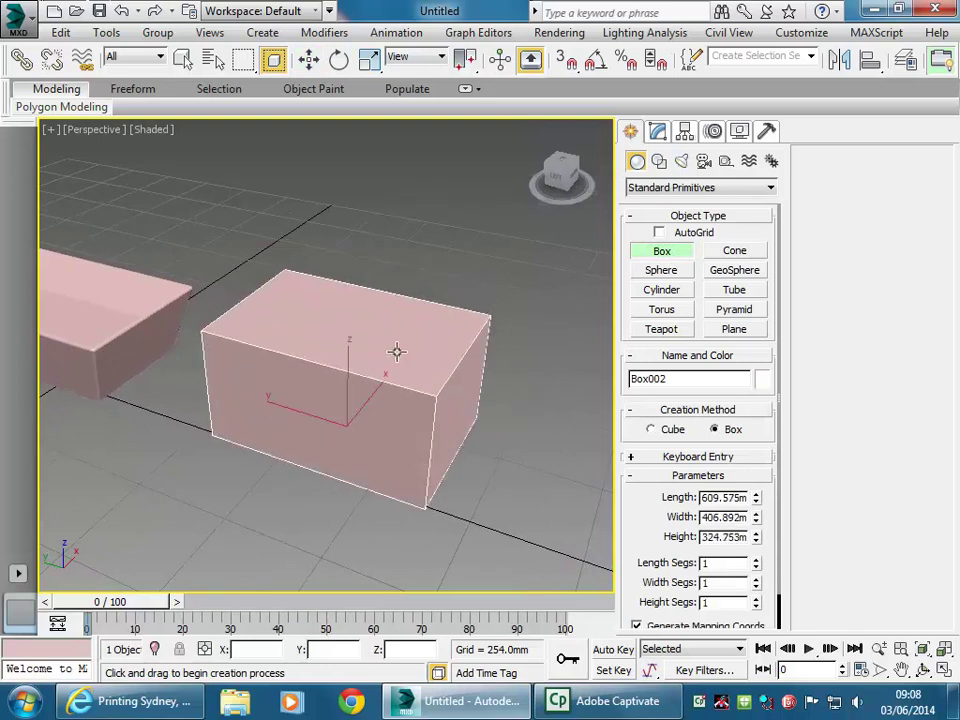
Convert the new box to an Editable Poly.
{"action": "scroll", "coordinate": [400, 350], "scroll_direction": "up", "scroll_amount": 3}
{"action": "key", "text": "w"}
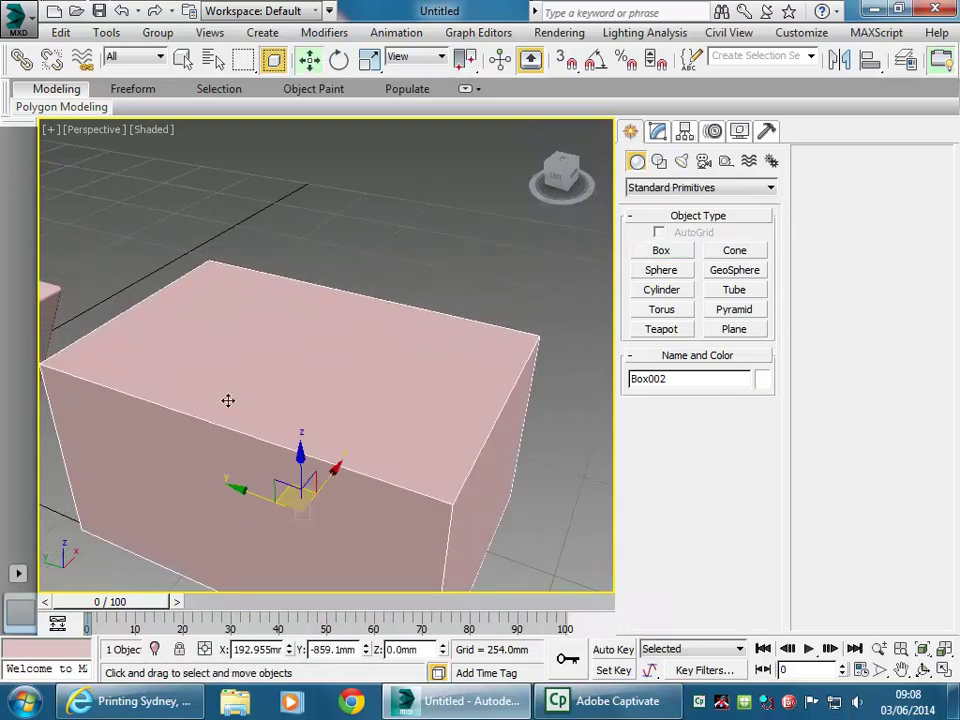
{"action": "middle_click_drag", "start_coordinate": [251, 412], "coordinate": [285, 388]}
{"action": "right_click", "coordinate": [311, 271]}
{"action": "mouse_move", "coordinate": [343, 450]}
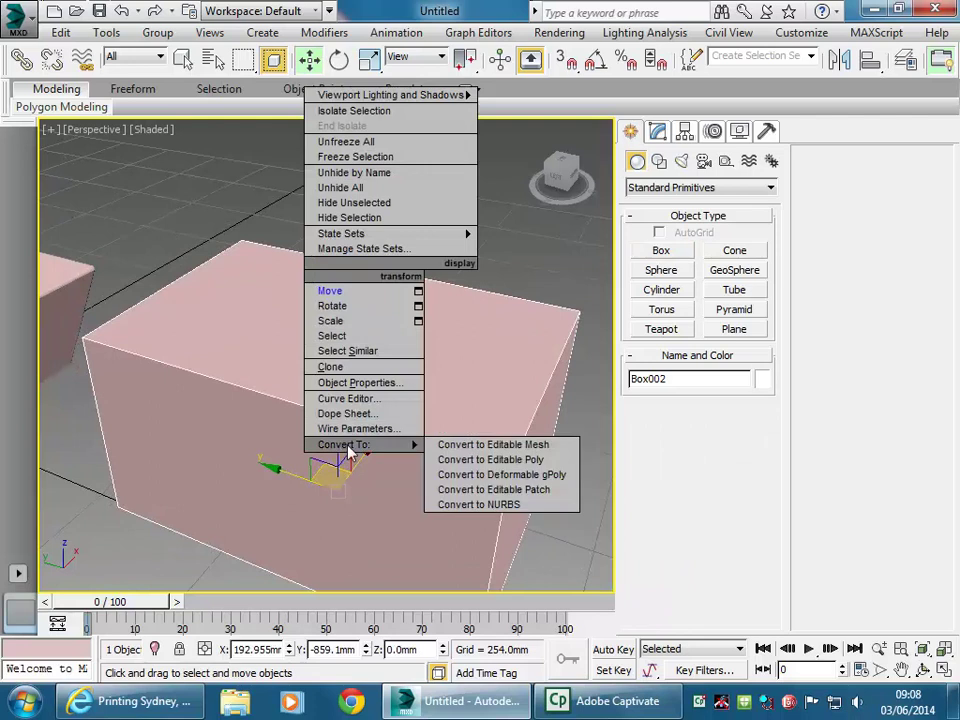
{"action": "left_click", "coordinate": [463, 460]}
{"action": "scroll", "coordinate": [380, 385], "scroll_direction": "down", "scroll_amount": 5}
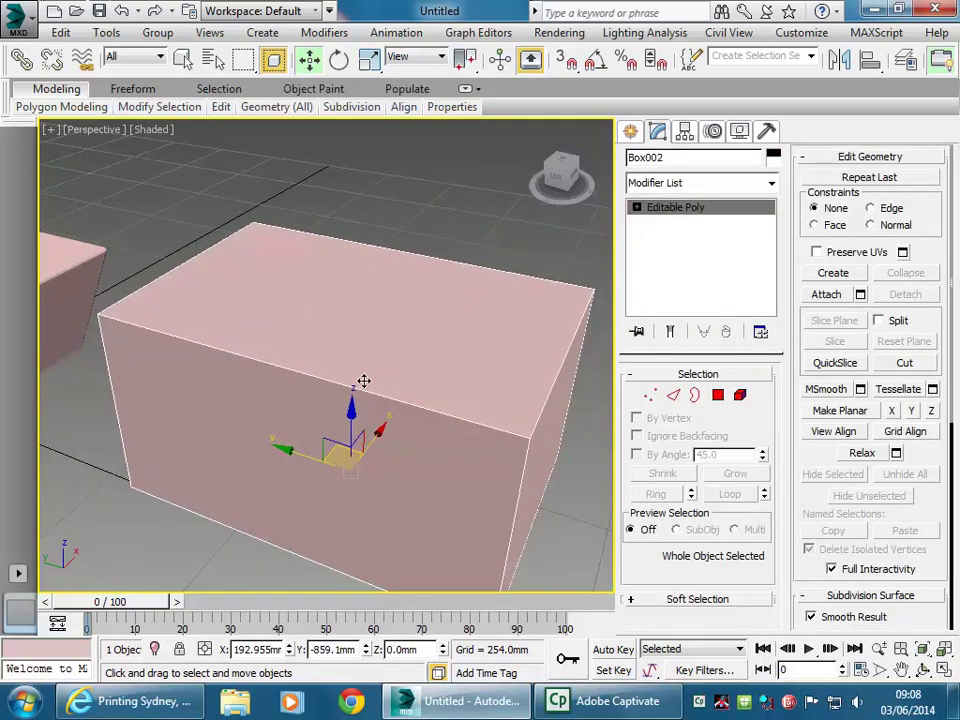
{"action": "mouse_move", "coordinate": [343, 391]}
{"action": "middle_mouse_down", "text": "alt"}
{"action": "mouse_move", "coordinate": [358, 394]}
{"action": "mouse_move", "coordinate": [354, 380]}
{"action": "middle_mouse_up", "text": "alt"}
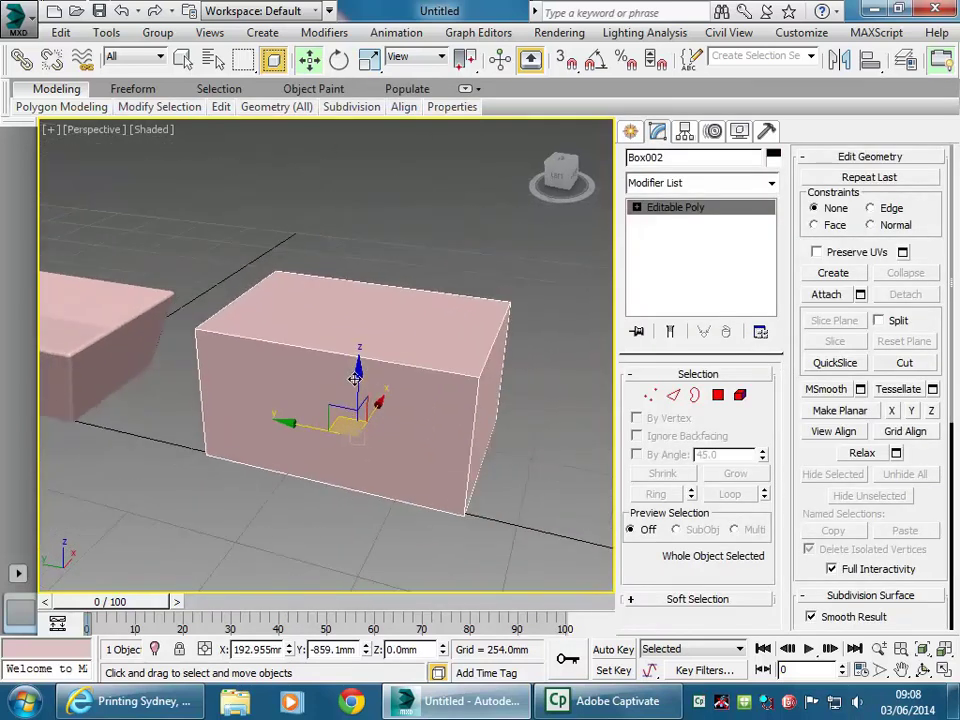
At Edge level, window-select the four edges of each end of the new box in turn and move them slightly inward along Y.
{"action": "left_click", "coordinate": [675, 396]}
{"action": "middle_click_drag", "start_coordinate": [296, 407], "coordinate": [316, 400], "text": "alt"}
{"action": "left_click_drag", "start_coordinate": [444, 246], "coordinate": [516, 563]}
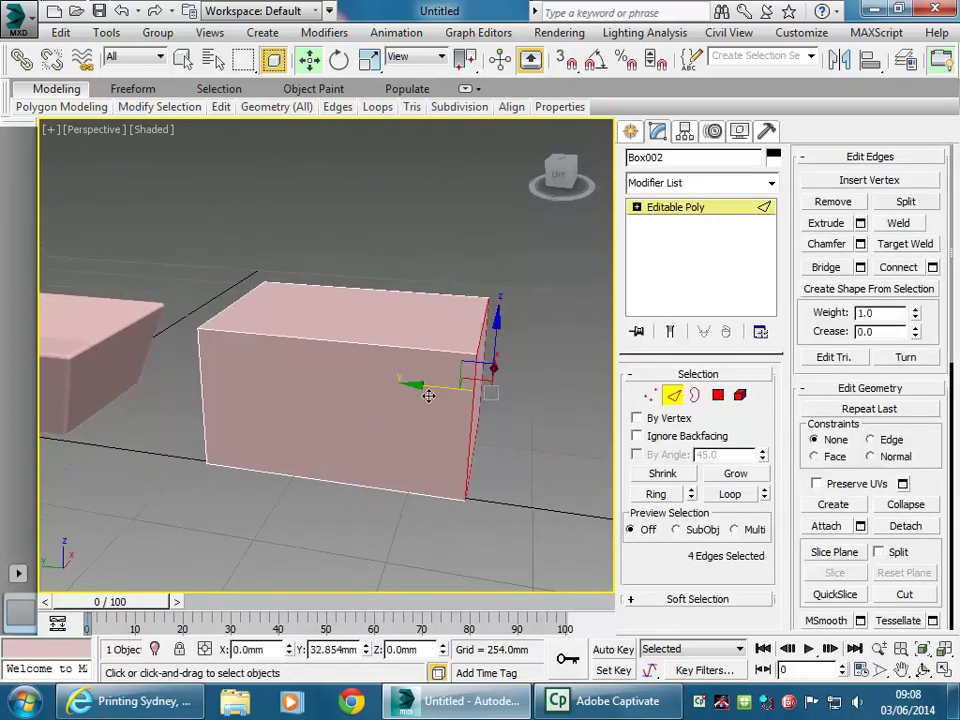
{"action": "middle_click_drag", "start_coordinate": [302, 446], "coordinate": [290, 403], "text": "alt"}
{"action": "left_click_drag", "start_coordinate": [173, 248], "coordinate": [328, 574]}
{"action": "left_click_drag", "start_coordinate": [203, 380], "coordinate": [220, 381]}
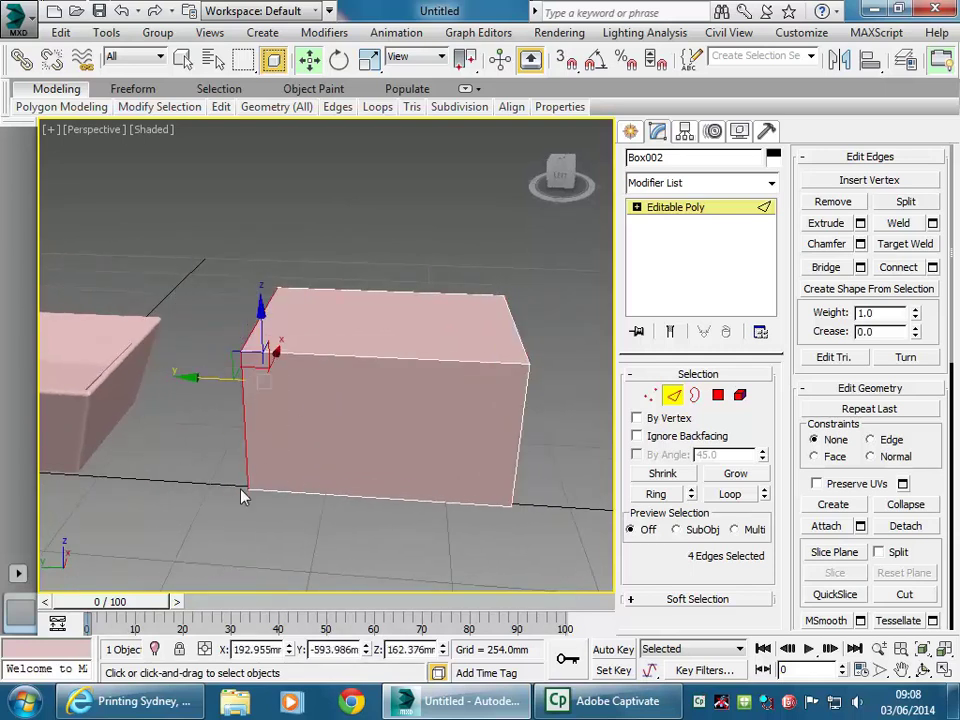
{"action": "middle_click_drag", "start_coordinate": [241, 495], "coordinate": [249, 476], "text": "alt"}
Window-select the box's four top edges and lower them to about Z 240 mm.
{"action": "left_click_drag", "start_coordinate": [466, 333], "coordinate": [525, 357]}
{"action": "middle_click_drag", "start_coordinate": [395, 275], "coordinate": [329, 379], "text": "alt"}
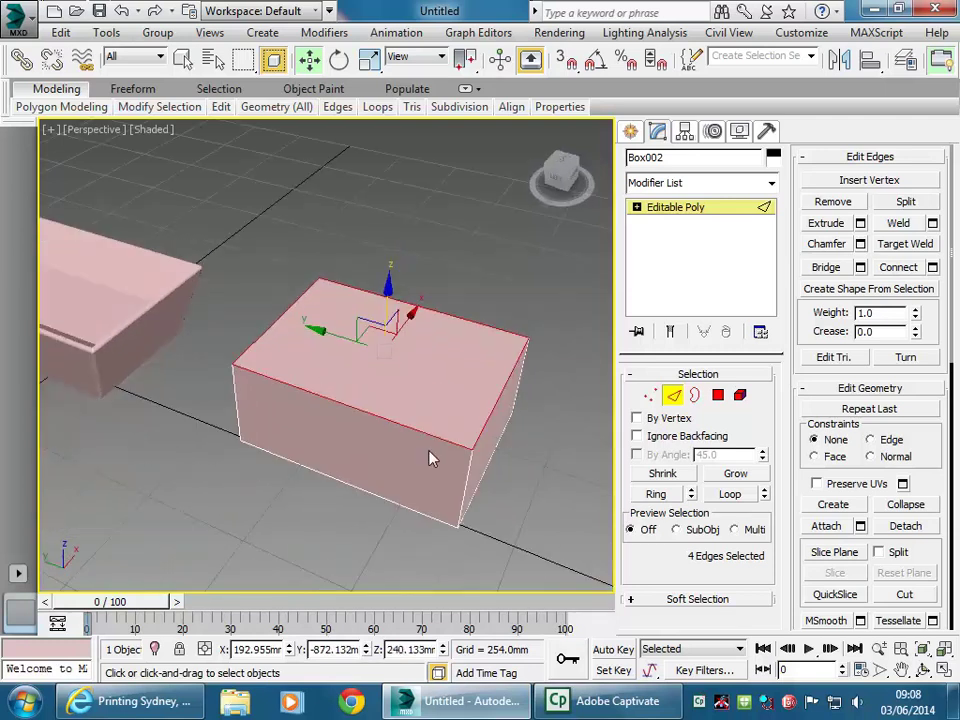
Window-select the four edges at the box's end farthest from the tray and move them outward to about Y -1220 mm.
{"action": "middle_click_drag", "start_coordinate": [366, 461], "coordinate": [375, 444], "text": "alt"}
{"action": "left_click_drag", "start_coordinate": [448, 282], "coordinate": [564, 564]}
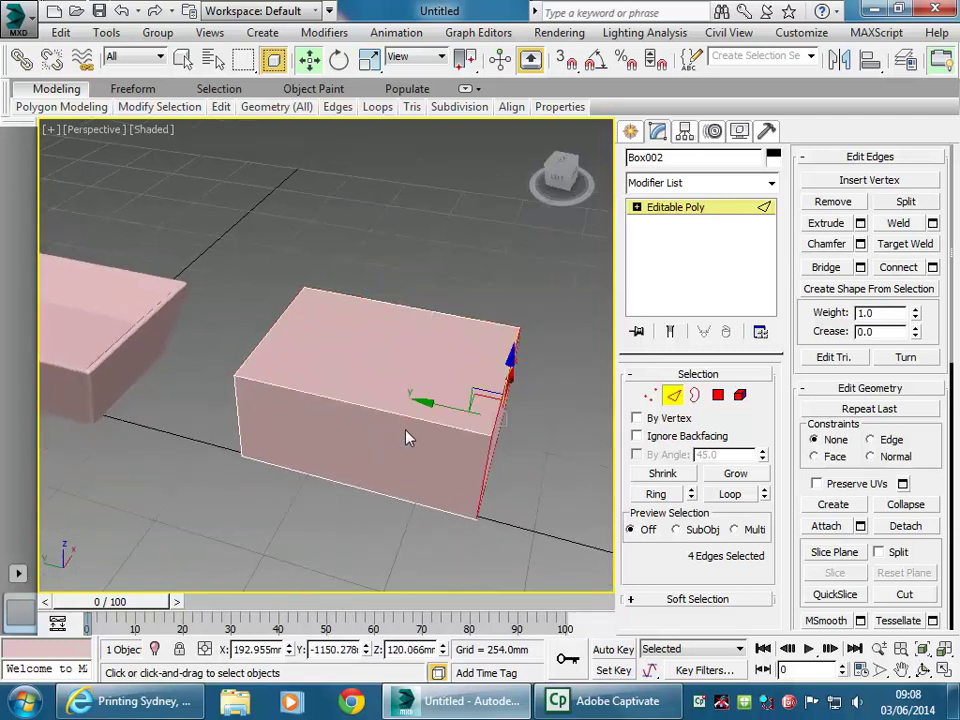
{"action": "left_click_drag", "start_coordinate": [425, 403], "coordinate": [458, 408]}
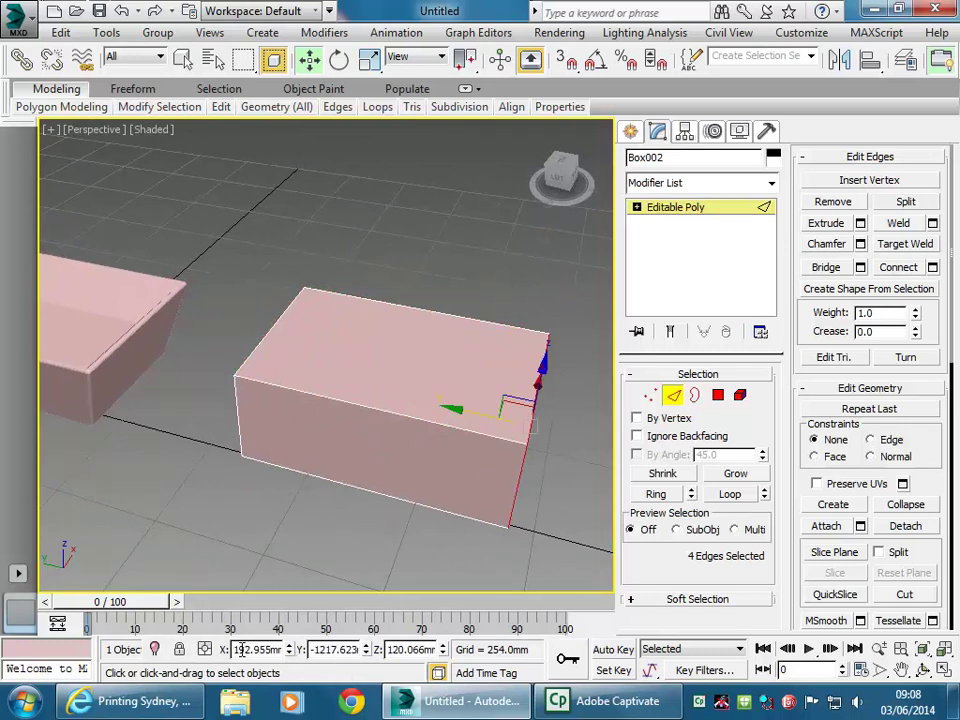
{"action": "mouse_move", "coordinate": [469, 412]}
{"action": "left_mouse_down"}
{"action": "mouse_move", "coordinate": [461, 414]}
{"action": "mouse_move", "coordinate": [469, 414]}
{"action": "left_mouse_up"}
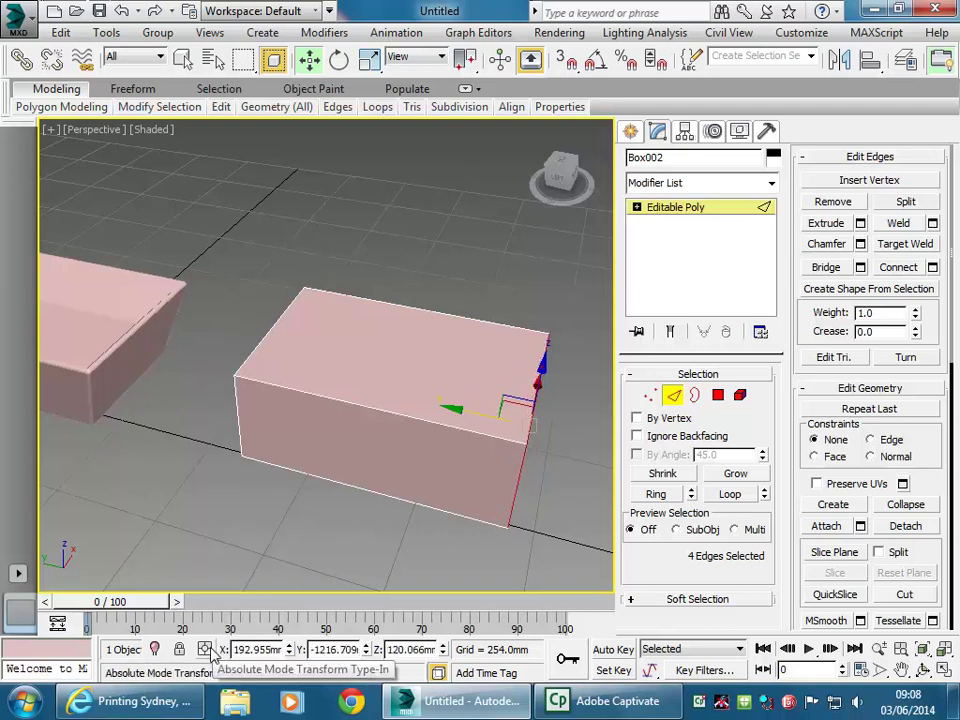
{"action": "mouse_move", "coordinate": [480, 419]}
{"action": "left_mouse_down"}
{"action": "mouse_move", "coordinate": [472, 412]}
{"action": "mouse_move", "coordinate": [482, 420]}
{"action": "left_mouse_up"}
{"action": "middle_click_drag", "start_coordinate": [396, 440], "coordinate": [428, 442]}
{"action": "middle_click_drag", "start_coordinate": [385, 503], "coordinate": [354, 472], "text": "alt"}
{"action": "scroll", "coordinate": [362, 471], "scroll_direction": "down", "scroll_amount": 2}
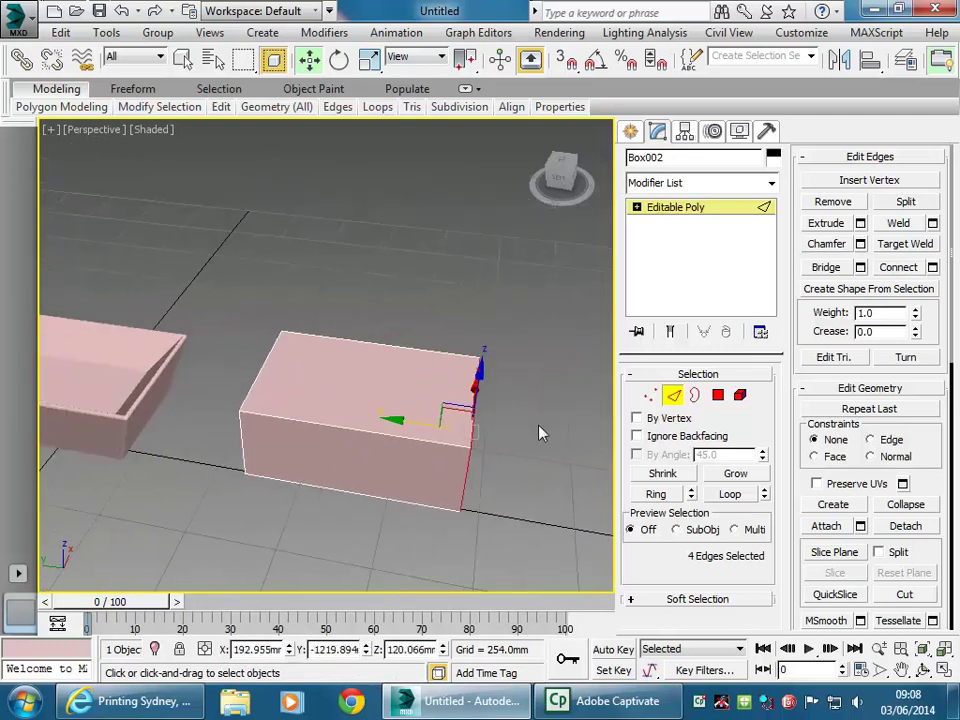
Select the box's top face at Polygon level, try outlining it, and undo the Outline.
{"action": "left_click", "coordinate": [717, 396]}
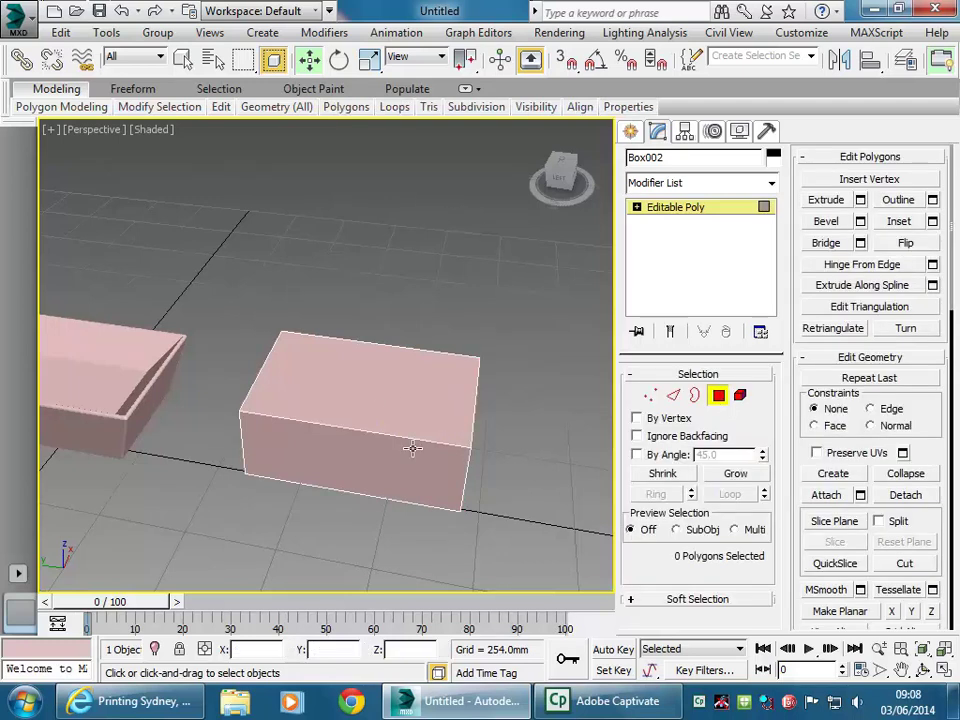
{"action": "left_click", "coordinate": [898, 201]}
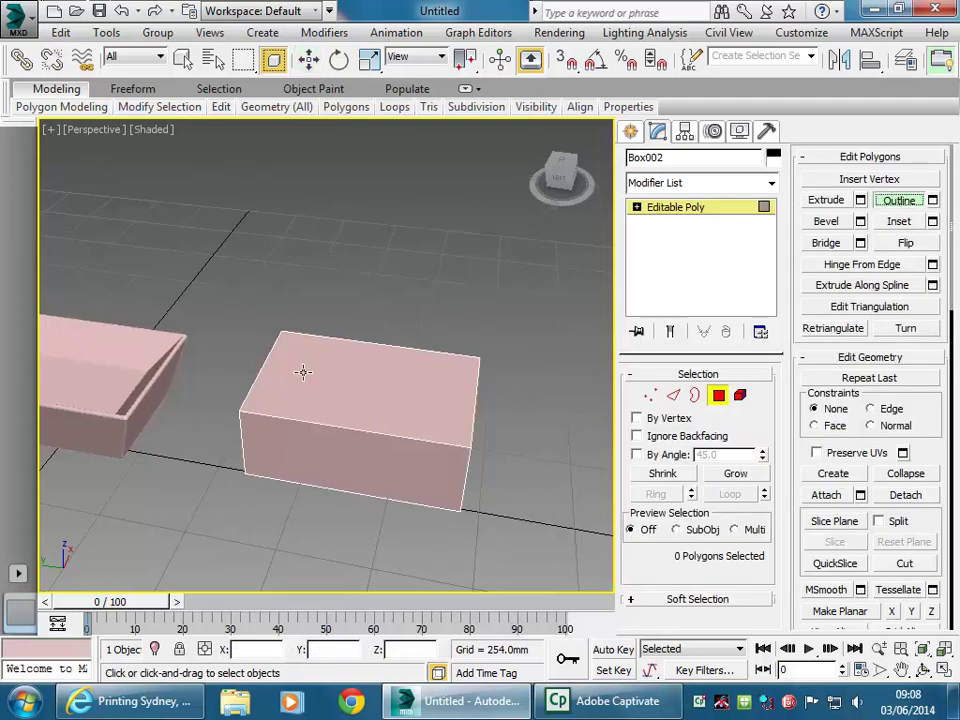
{"action": "left_click", "coordinate": [362, 389]}
{"action": "left_click_drag", "start_coordinate": [367, 380], "coordinate": [367, 396]}
{"action": "key", "text": "ctrl+z"}
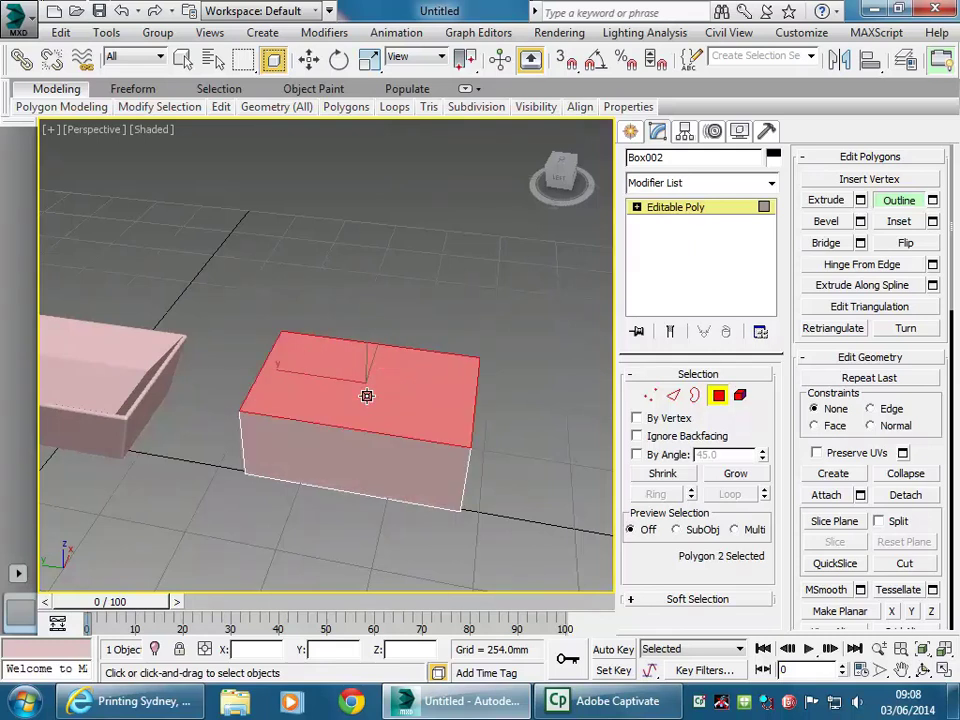
Inset the box's top polygon freehand, leaving a narrow rim around it.
{"action": "left_click", "coordinate": [893, 223]}
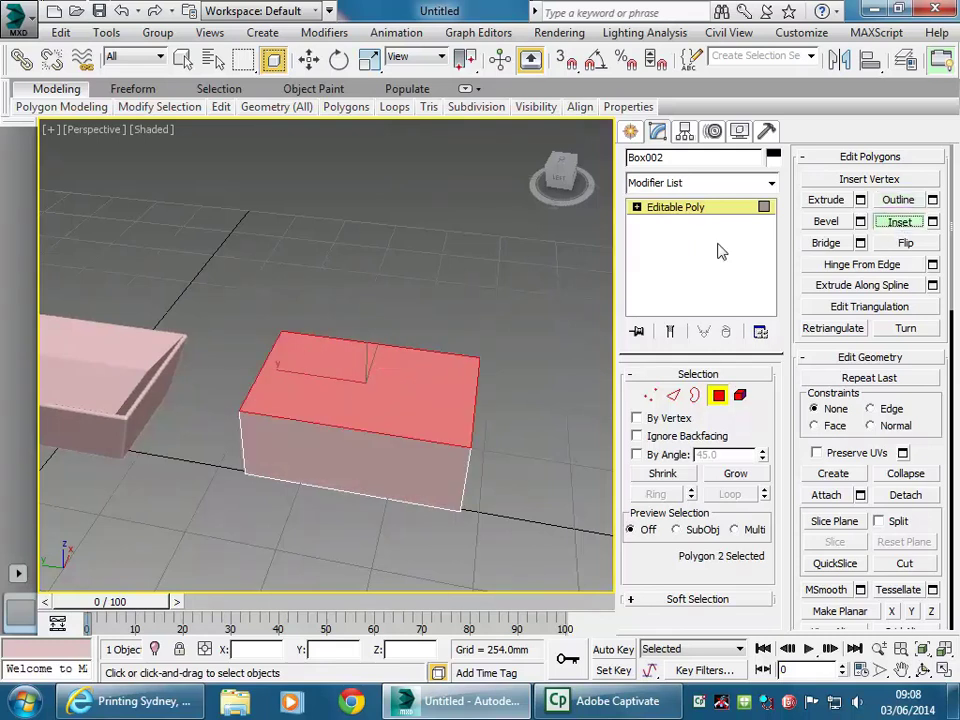
{"action": "scroll", "coordinate": [489, 268], "scroll_direction": "up", "scroll_amount": 3}
{"action": "middle_click_drag", "start_coordinate": [366, 358], "coordinate": [395, 317]}
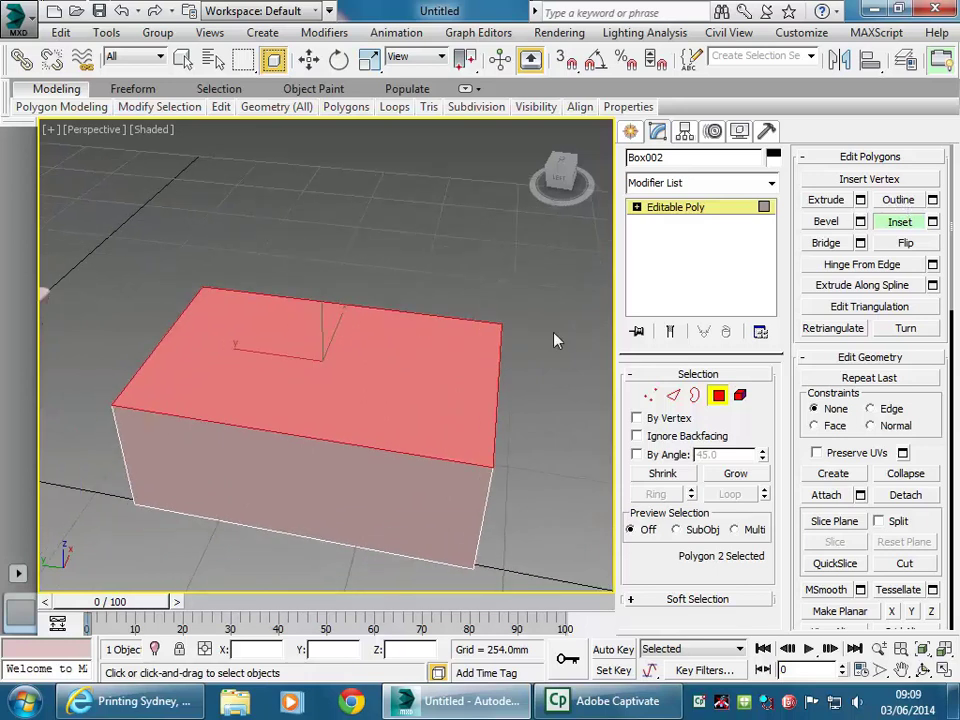
{"action": "left_click_drag", "start_coordinate": [302, 381], "coordinate": [321, 357]}
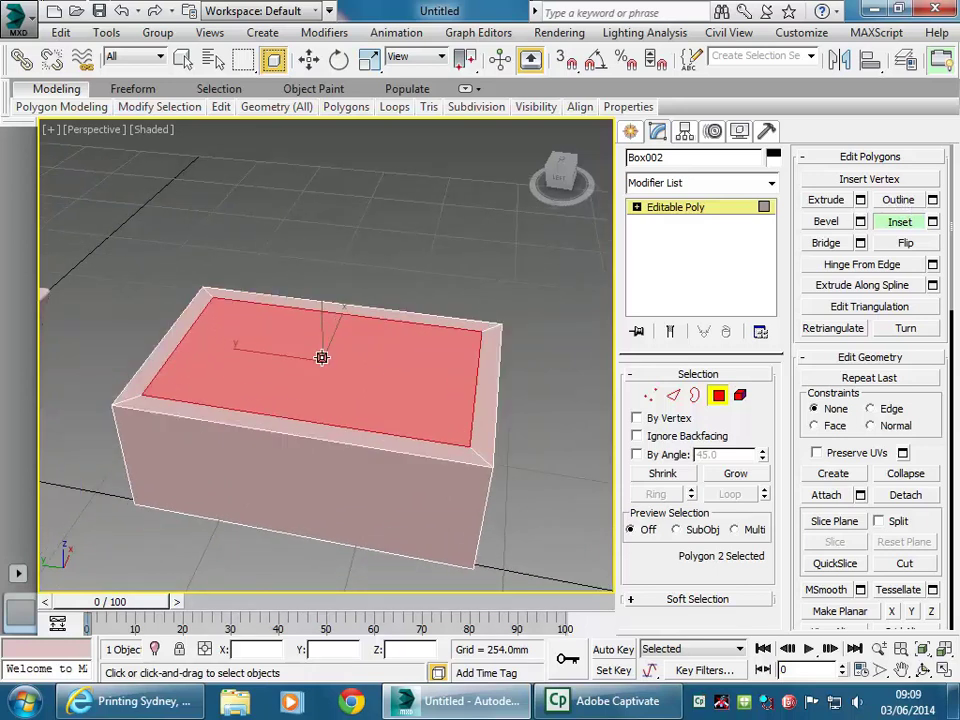
Try resizing the inset top polygon with the Outline tool.
{"action": "left_click", "coordinate": [899, 200]}
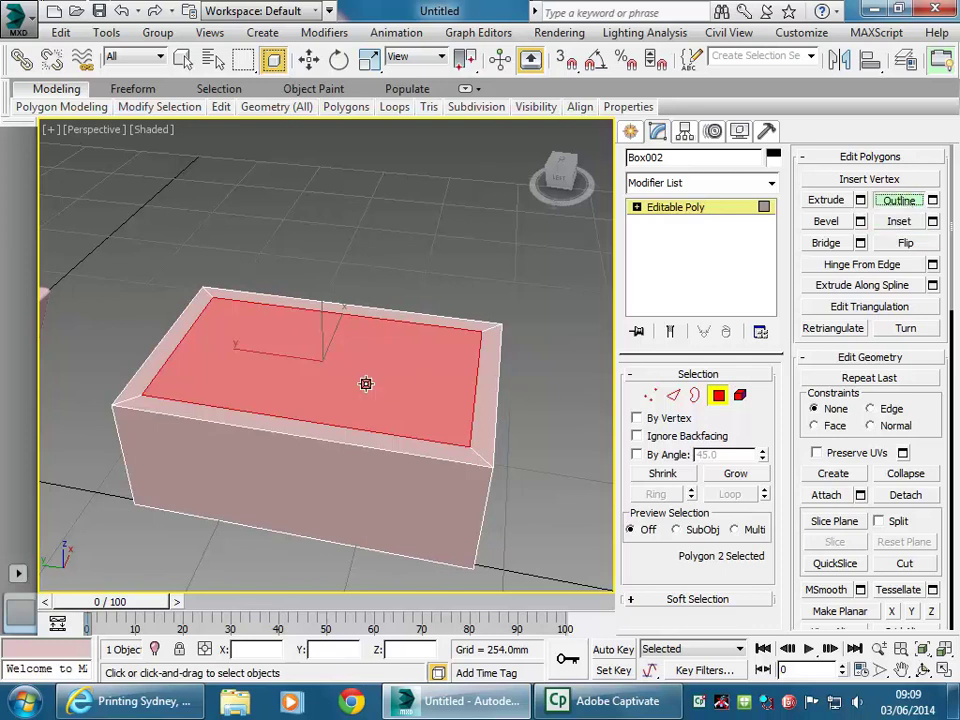
{"action": "left_click_drag", "start_coordinate": [321, 358], "coordinate": [298, 323]}
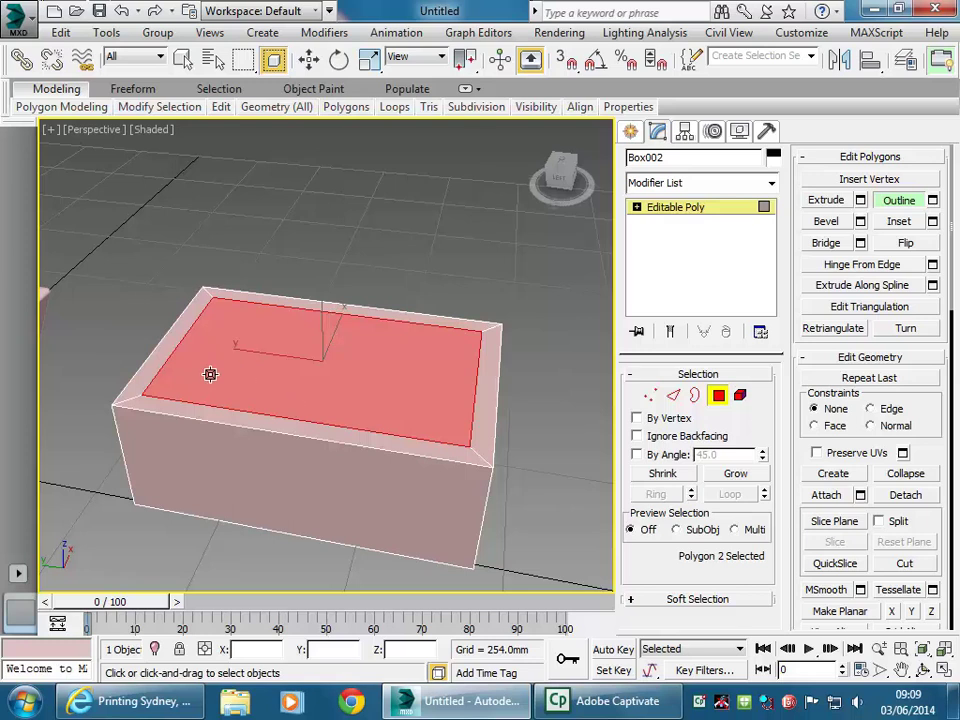
{"action": "left_click", "coordinate": [907, 201]}
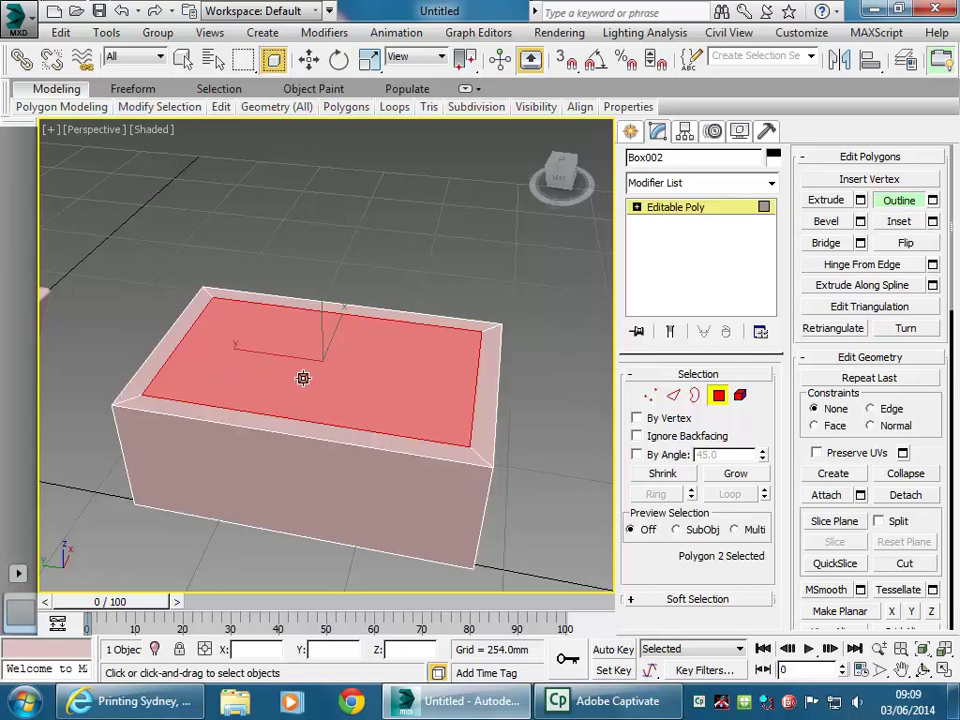
At Edge level, move the far long inner edge of the box's rim along X to about 272 mm.
{"action": "key", "text": "w"}
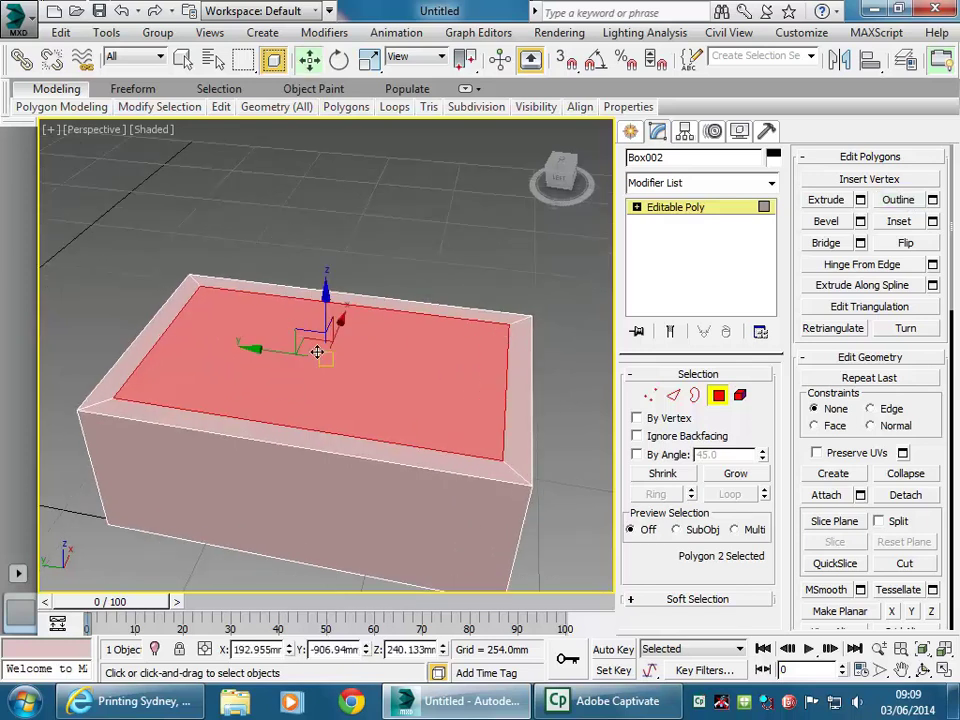
{"action": "left_click", "coordinate": [673, 395]}
{"action": "left_click", "coordinate": [451, 316]}
{"action": "left_click_drag", "start_coordinate": [366, 276], "coordinate": [347, 323]}
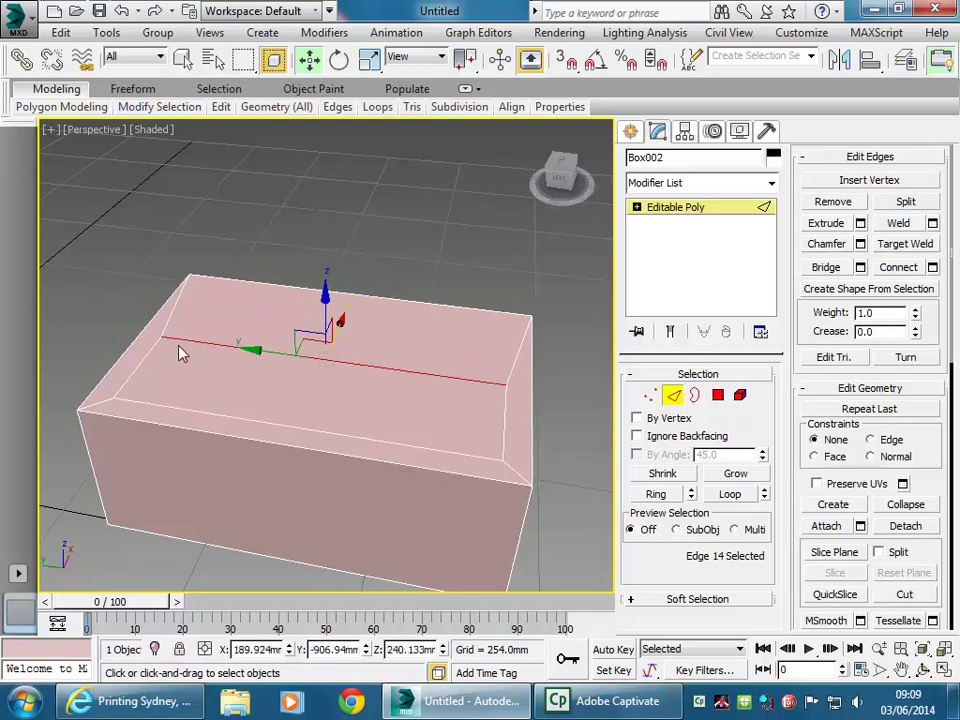
{"action": "left_click_drag", "start_coordinate": [341, 323], "coordinate": [360, 296]}
{"action": "scroll", "coordinate": [335, 399], "scroll_direction": "up", "scroll_amount": 3}
{"action": "scroll", "coordinate": [335, 399], "scroll_direction": "down", "scroll_amount": 3}
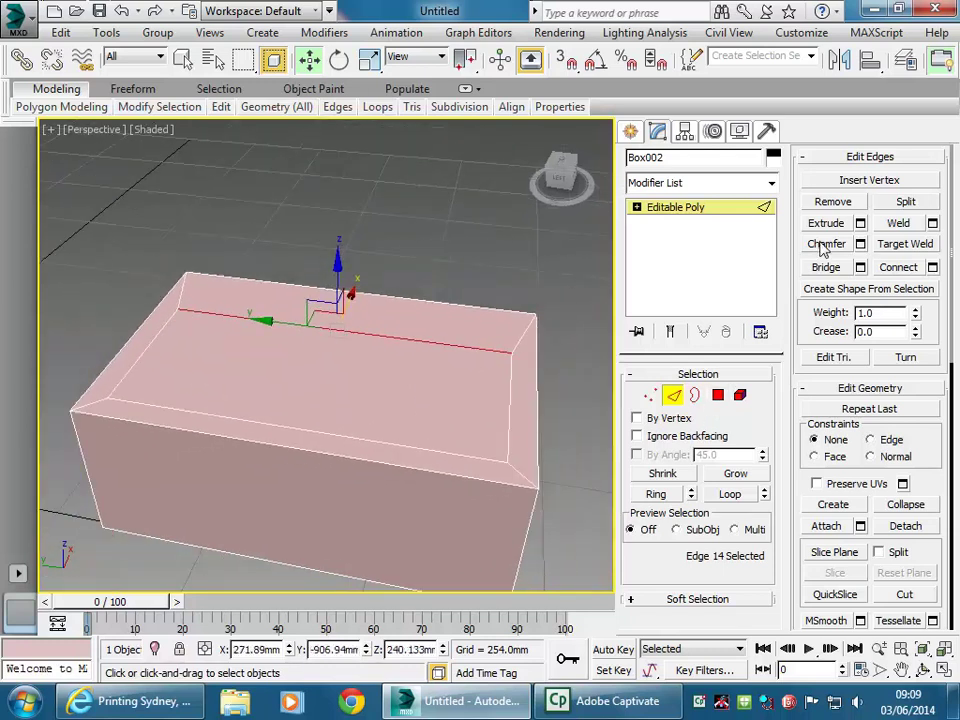
Extrude the box's inset top polygon downward into a recess, and undo the extrusion.
{"action": "left_click", "coordinate": [828, 226]}
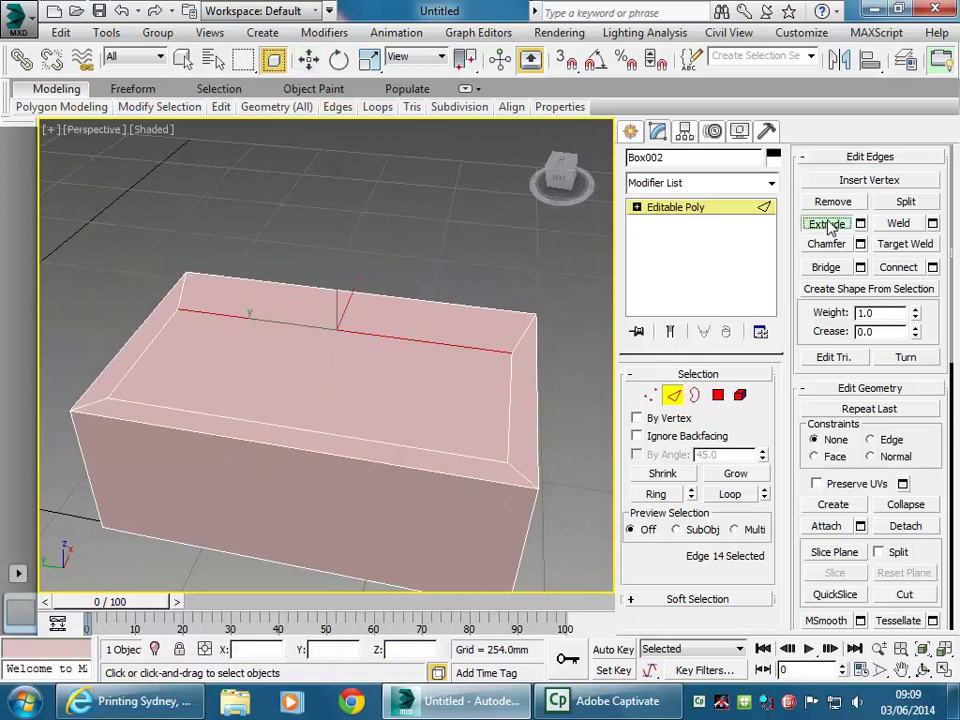
{"action": "left_click", "coordinate": [361, 381]}
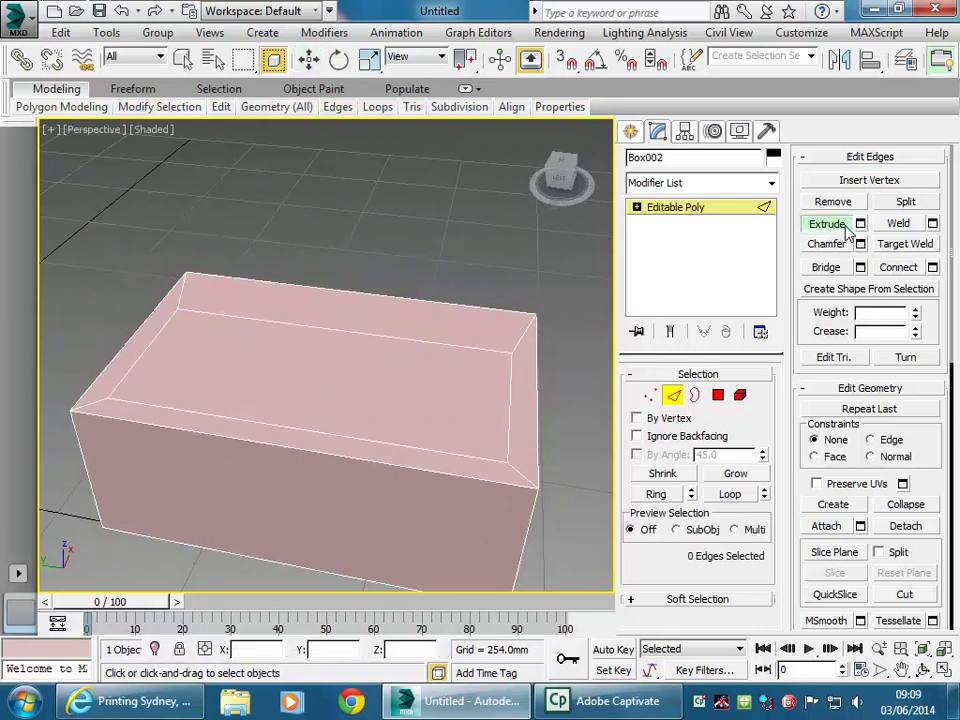
{"action": "left_click", "coordinate": [718, 396]}
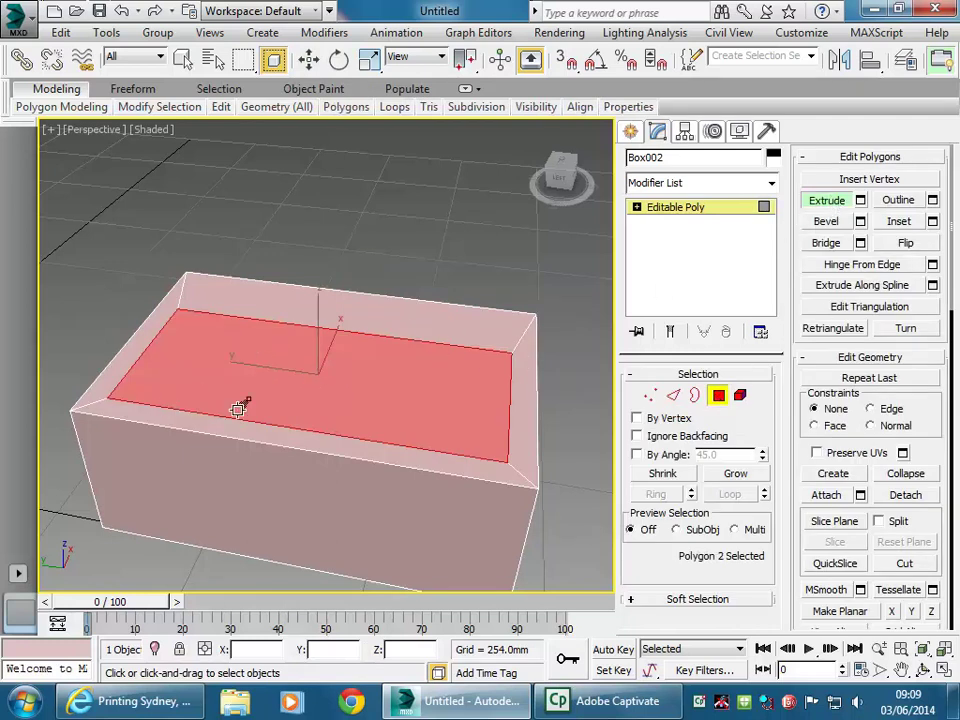
{"action": "left_click_drag", "start_coordinate": [319, 375], "coordinate": [301, 394]}
{"action": "middle_click_drag", "start_coordinate": [301, 394], "coordinate": [272, 379], "text": "alt"}
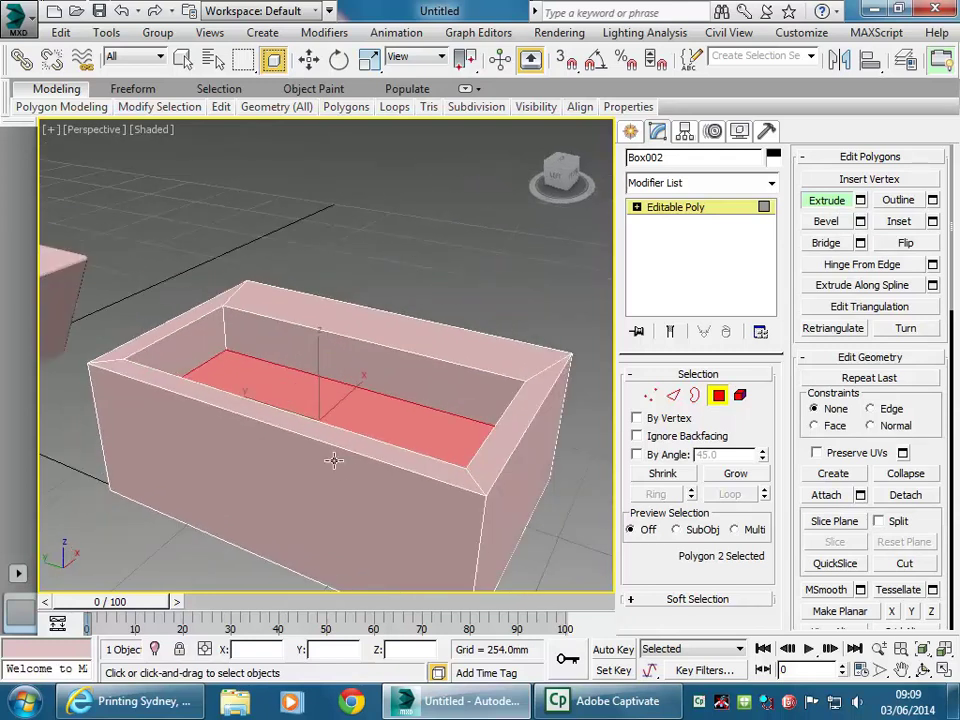
{"action": "key", "text": "ctrl+z"}
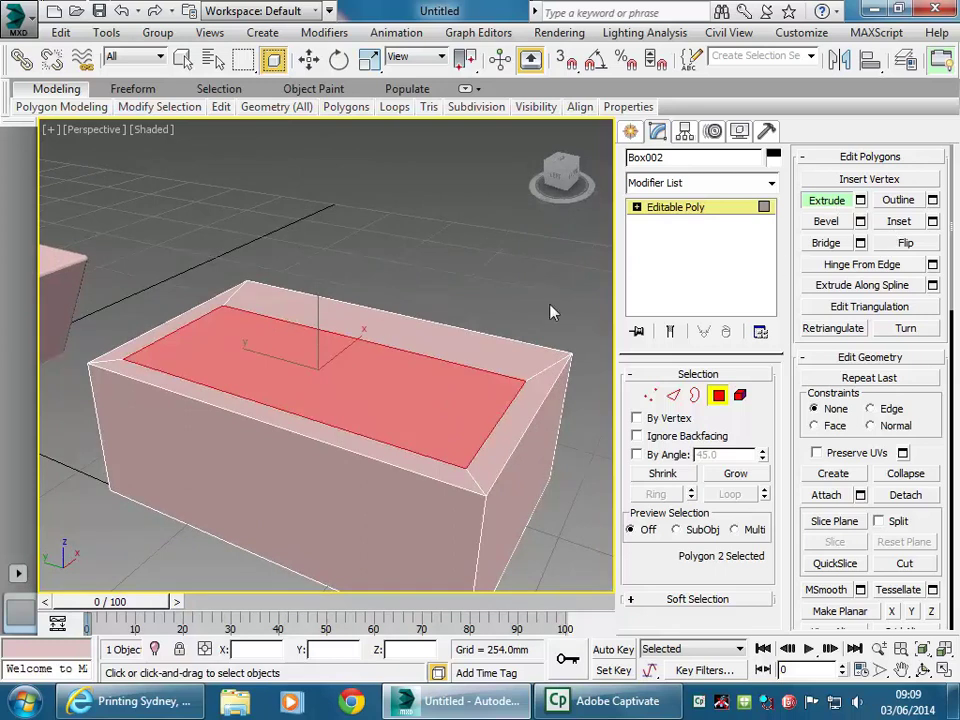
Try extruding the inset polygon downward again and scaling the recess floor, then undo both changes.
{"action": "left_click_drag", "start_coordinate": [326, 369], "coordinate": [321, 381]}
{"action": "left_click", "coordinate": [377, 62]}
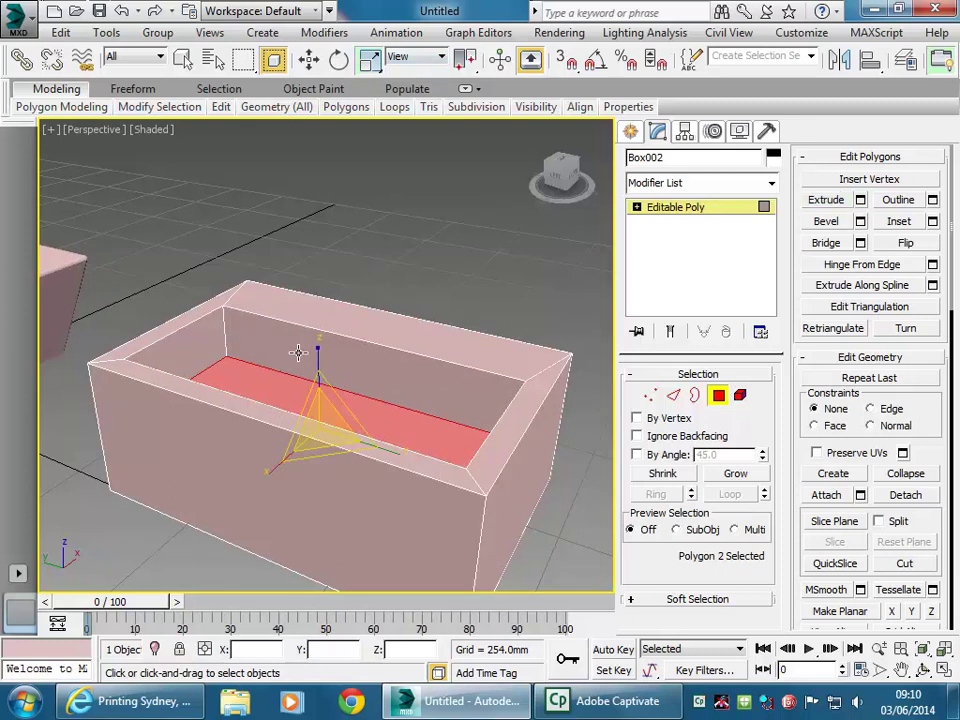
{"action": "mouse_move", "coordinate": [320, 450]}
{"action": "left_mouse_down"}
{"action": "mouse_move", "coordinate": [324, 460]}
{"action": "mouse_move", "coordinate": [319, 437]}
{"action": "left_mouse_up"}
{"action": "middle_click_drag", "start_coordinate": [319, 437], "coordinate": [255, 469], "text": "alt"}
{"action": "mouse_move", "coordinate": [291, 462]}
{"action": "left_mouse_down"}
{"action": "mouse_move", "coordinate": [285, 467]}
{"action": "mouse_move", "coordinate": [300, 440]}
{"action": "left_mouse_up"}
{"action": "key", "text": "ctrl+z"}
{"action": "key", "text": "ctrl+z"}
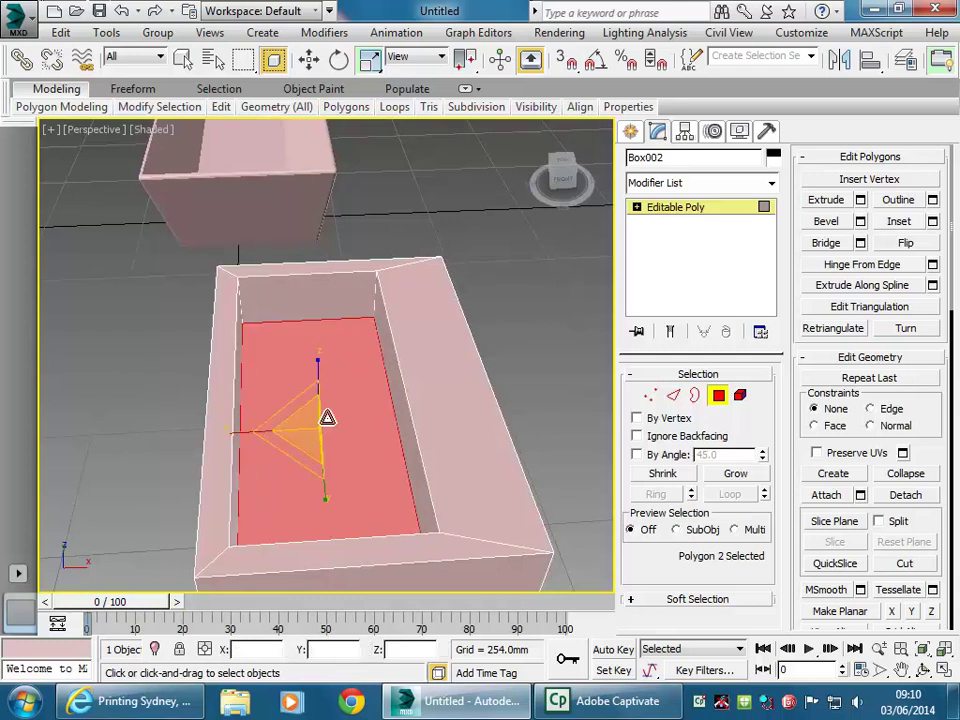
Bevel the inset polygon downward into a recess with inward-tapering walls, then scale its floor polygon up slightly.
{"action": "left_click", "coordinate": [836, 224]}
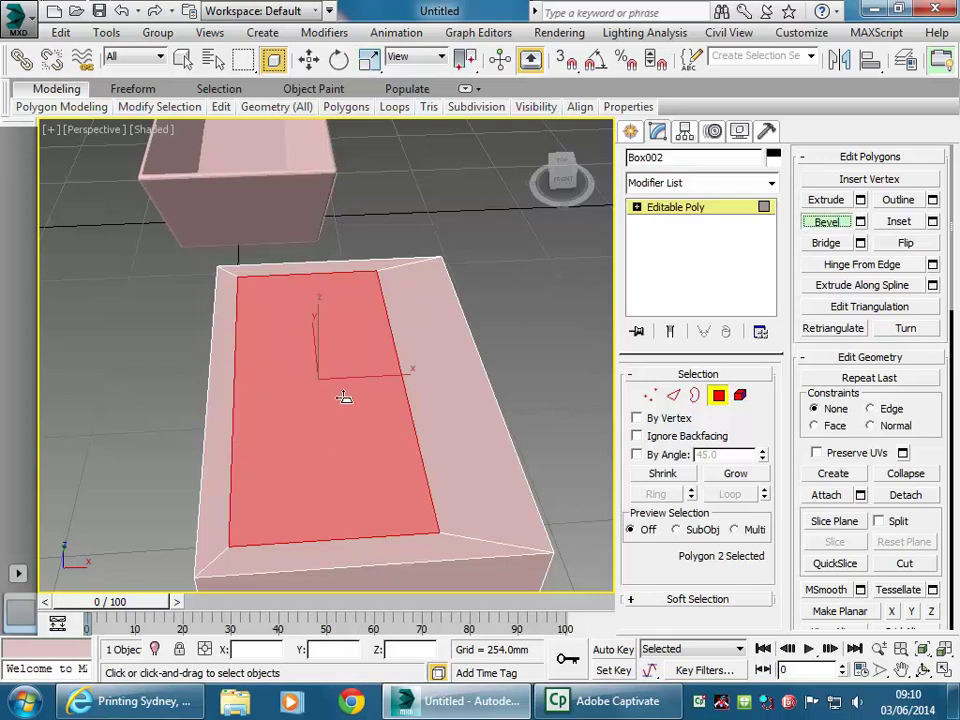
{"action": "left_click_drag", "start_coordinate": [315, 379], "coordinate": [320, 393]}
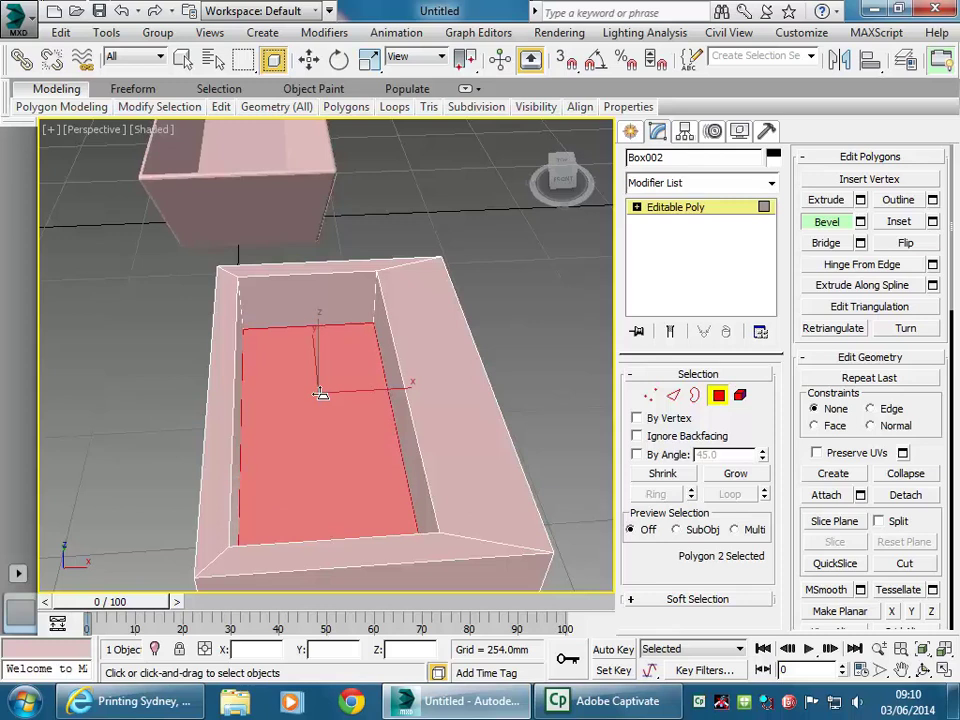
{"action": "left_click_drag", "start_coordinate": [318, 397], "coordinate": [318, 398]}
{"action": "left_click", "coordinate": [318, 398]}
{"action": "middle_click_drag", "start_coordinate": [291, 427], "coordinate": [368, 398], "text": "alt"}
{"action": "right_click", "coordinate": [368, 398]}
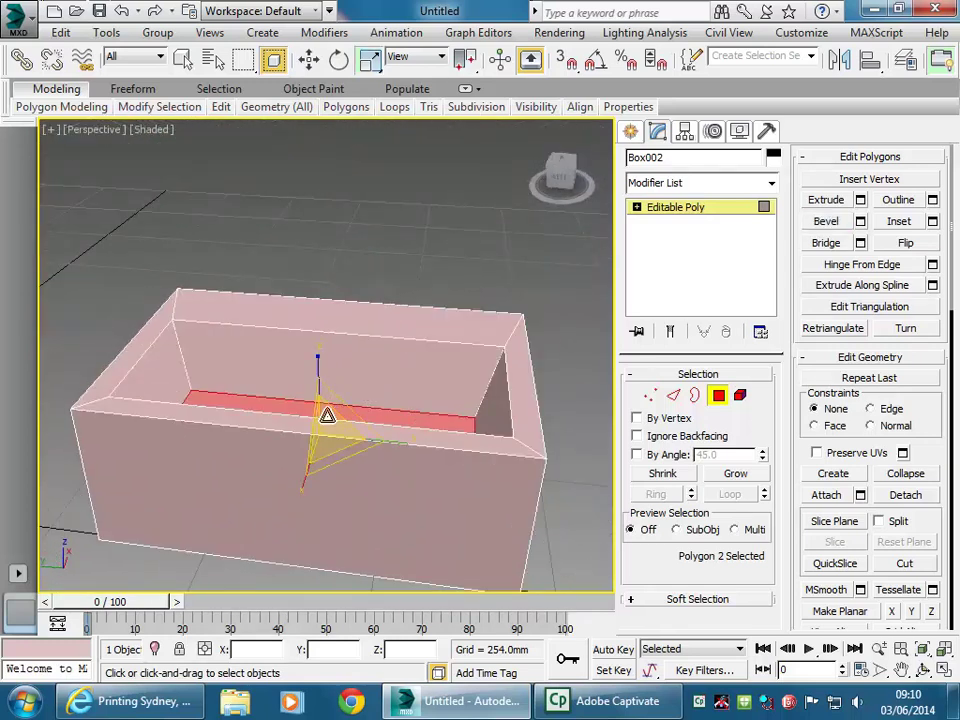
{"action": "left_click_drag", "start_coordinate": [336, 450], "coordinate": [335, 457]}
{"action": "middle_click_drag", "start_coordinate": [291, 330], "coordinate": [297, 357]}
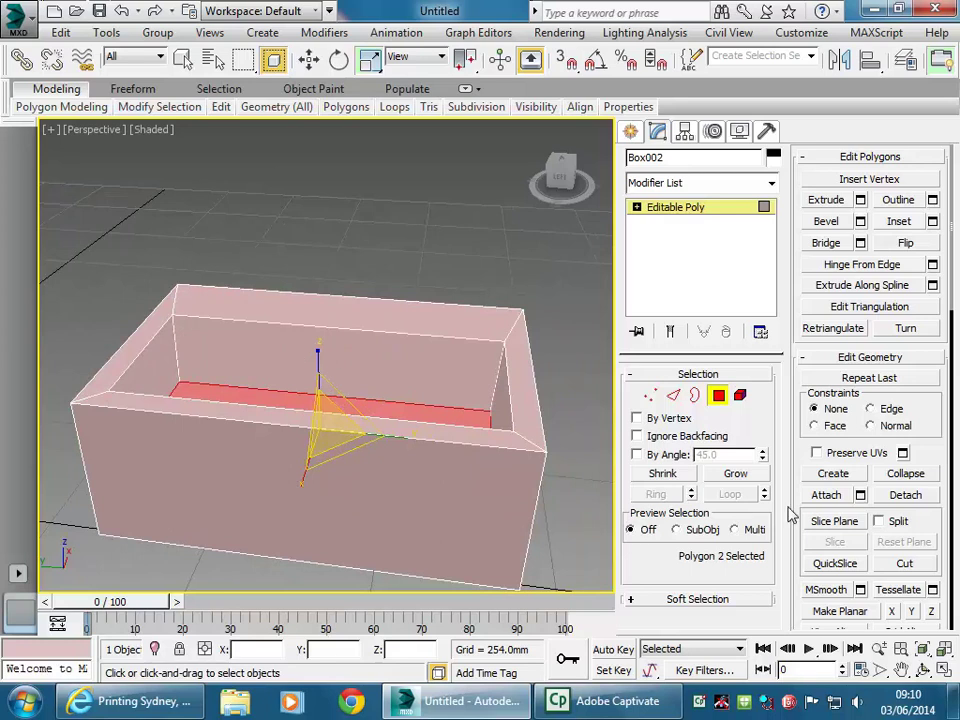
Restore the four-viewport layout and narrow the command panel to a single column to enlarge the viewports.
{"action": "left_click", "coordinate": [945, 672]}
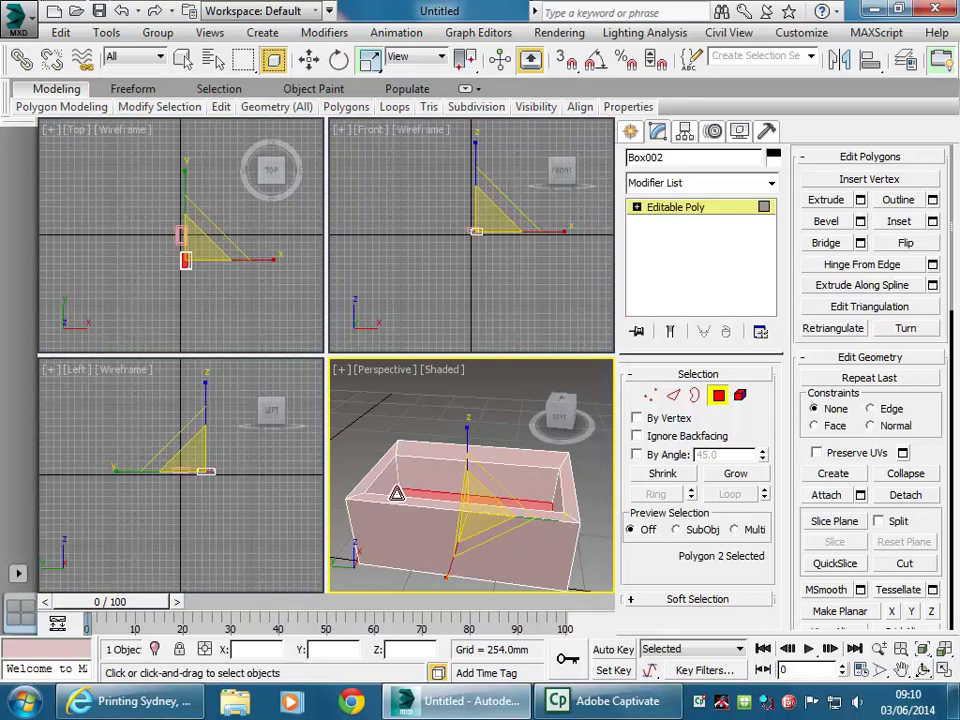
{"action": "left_click_drag", "start_coordinate": [617, 413], "coordinate": [828, 417]}
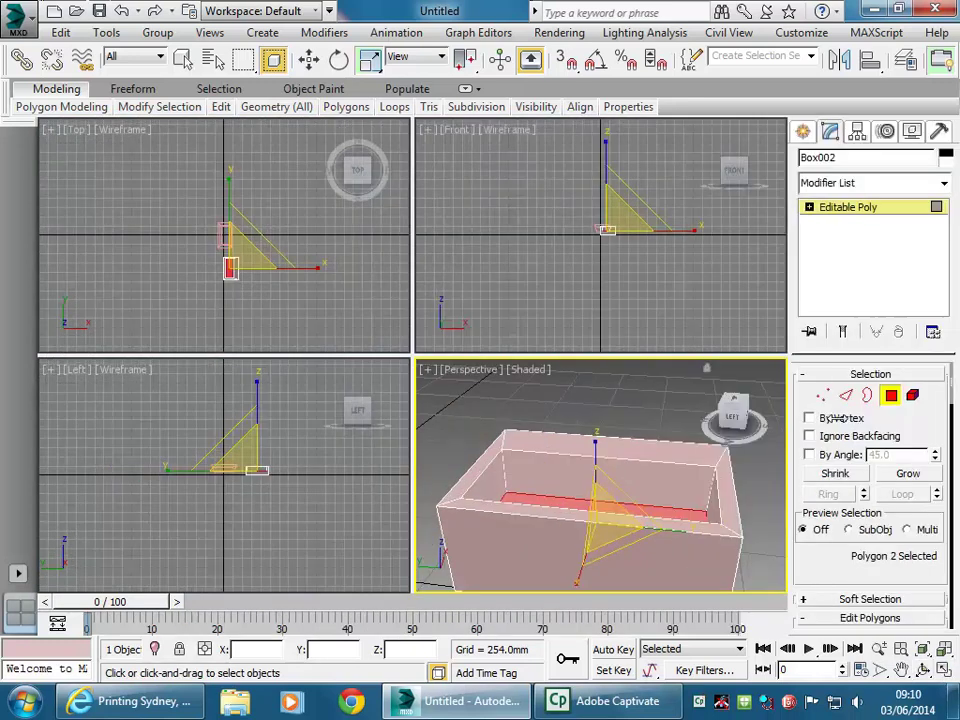
Examine the tray and the recessed box together in the Top, Left, Front and Perspective views.
{"action": "mouse_move", "coordinate": [492, 450]}
{"action": "middle_mouse_down"}
{"action": "mouse_move", "coordinate": [461, 424]}
{"action": "mouse_move", "coordinate": [487, 438]}
{"action": "middle_mouse_up"}
{"action": "scroll", "coordinate": [487, 438], "scroll_direction": "down", "scroll_amount": 3}
{"action": "middle_click", "coordinate": [298, 263]}
{"action": "middle_click_drag", "start_coordinate": [171, 267], "coordinate": [122, 279]}
{"action": "scroll", "coordinate": [156, 261], "scroll_direction": "up", "scroll_amount": 2}
{"action": "scroll", "coordinate": [156, 256], "scroll_direction": "up", "scroll_amount": 4}
{"action": "scroll", "coordinate": [139, 260], "scroll_direction": "up", "scroll_amount": 2}
{"action": "middle_click", "coordinate": [204, 441]}
{"action": "middle_click_drag", "start_coordinate": [225, 497], "coordinate": [135, 454]}
{"action": "scroll", "coordinate": [155, 487], "scroll_direction": "up", "scroll_amount": 5}
{"action": "middle_click", "coordinate": [612, 204]}
{"action": "middle_click_drag", "start_coordinate": [612, 204], "coordinate": [544, 270]}
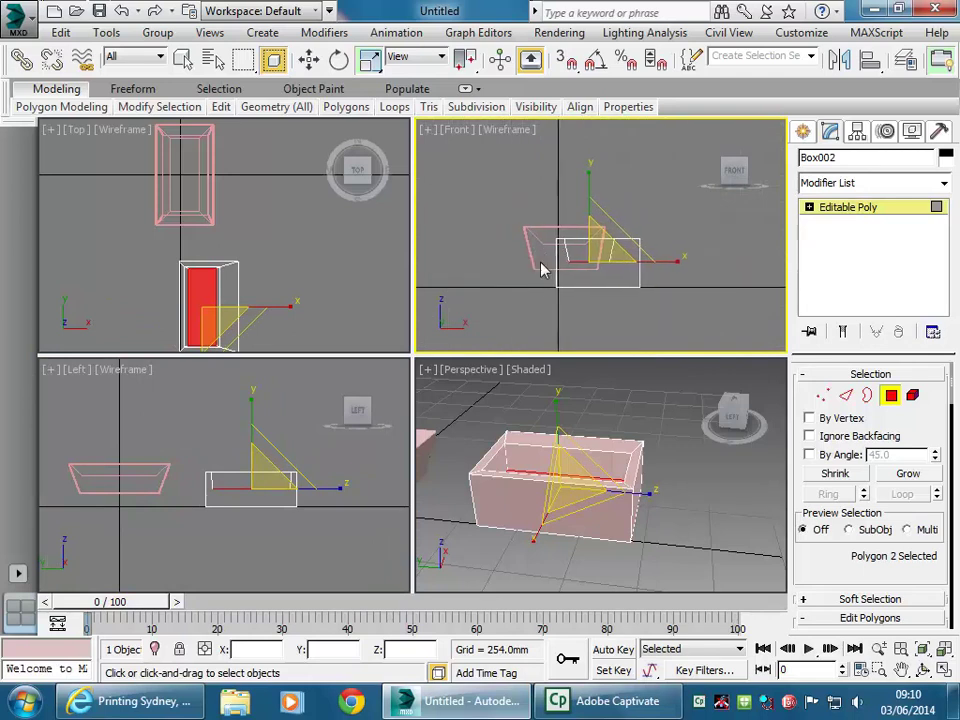
{"action": "scroll", "coordinate": [529, 279], "scroll_direction": "up", "scroll_amount": 4}
{"action": "middle_click", "coordinate": [521, 499]}
{"action": "scroll", "coordinate": [521, 499], "scroll_direction": "up", "scroll_amount": 5}
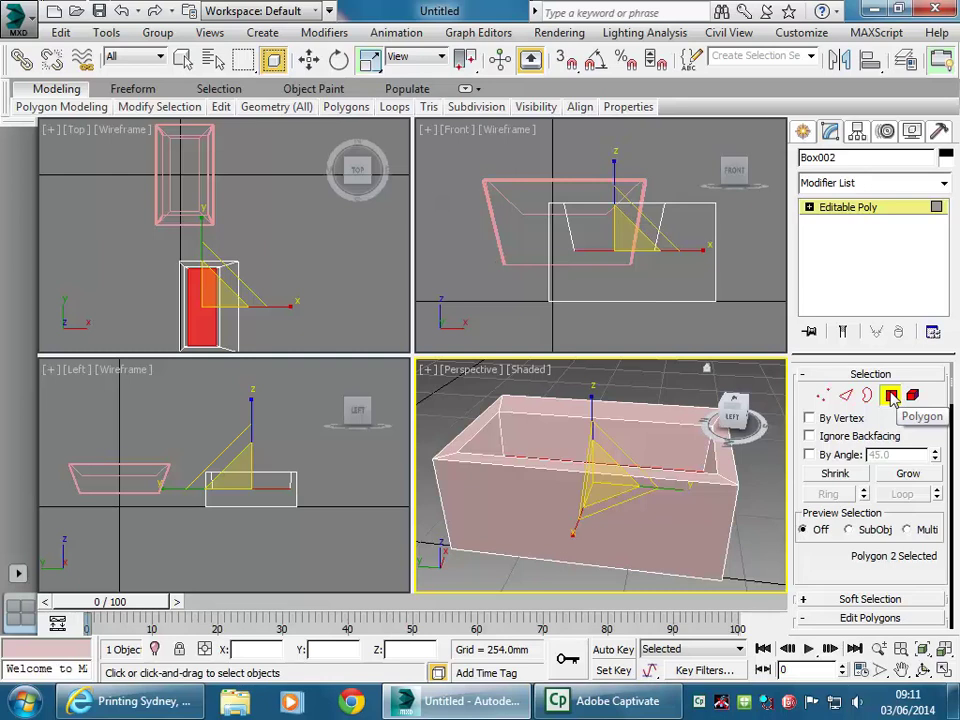
Expand the box's Editable Poly sub-object list and switch from Polygon level back to the whole object.
{"action": "left_click", "coordinate": [809, 207]}
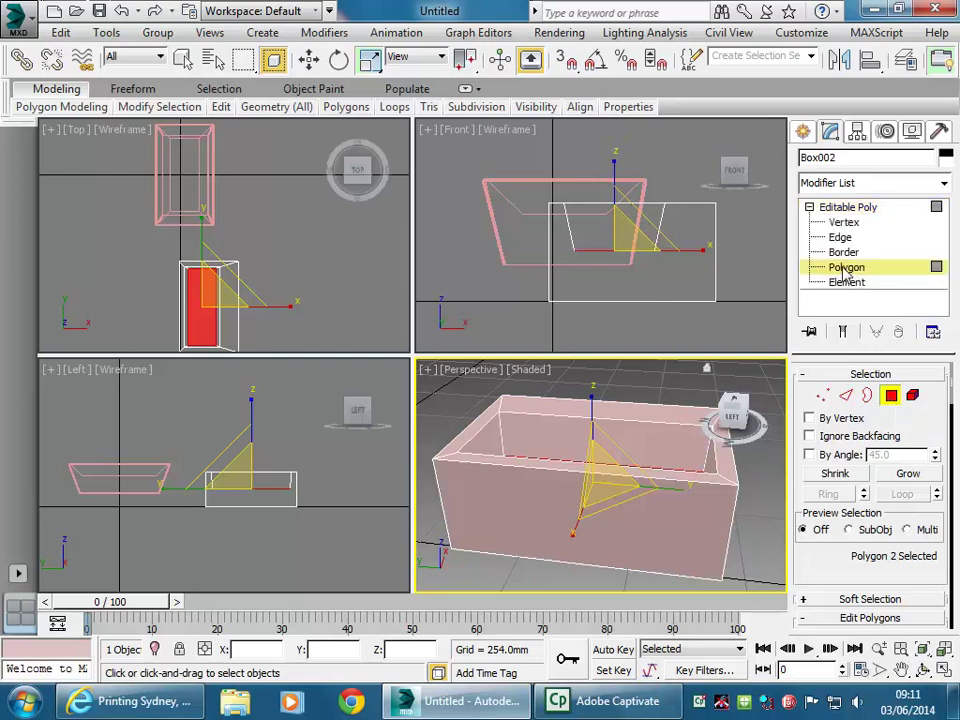
{"action": "left_click", "coordinate": [849, 209]}
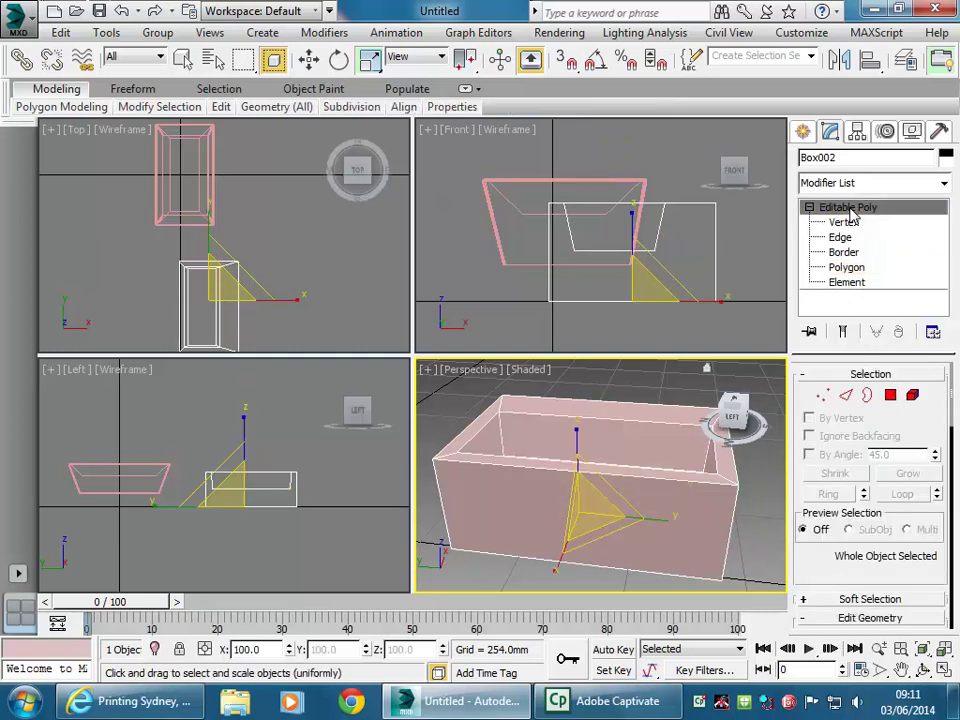
{"action": "left_click", "coordinate": [846, 267]}
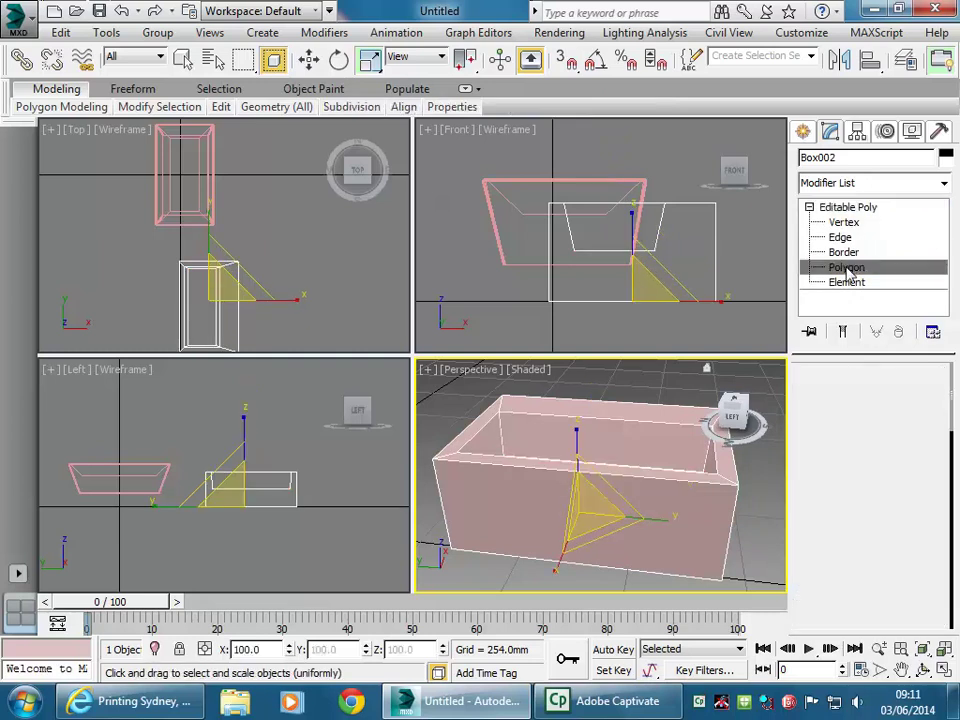
{"action": "left_click", "coordinate": [891, 397]}
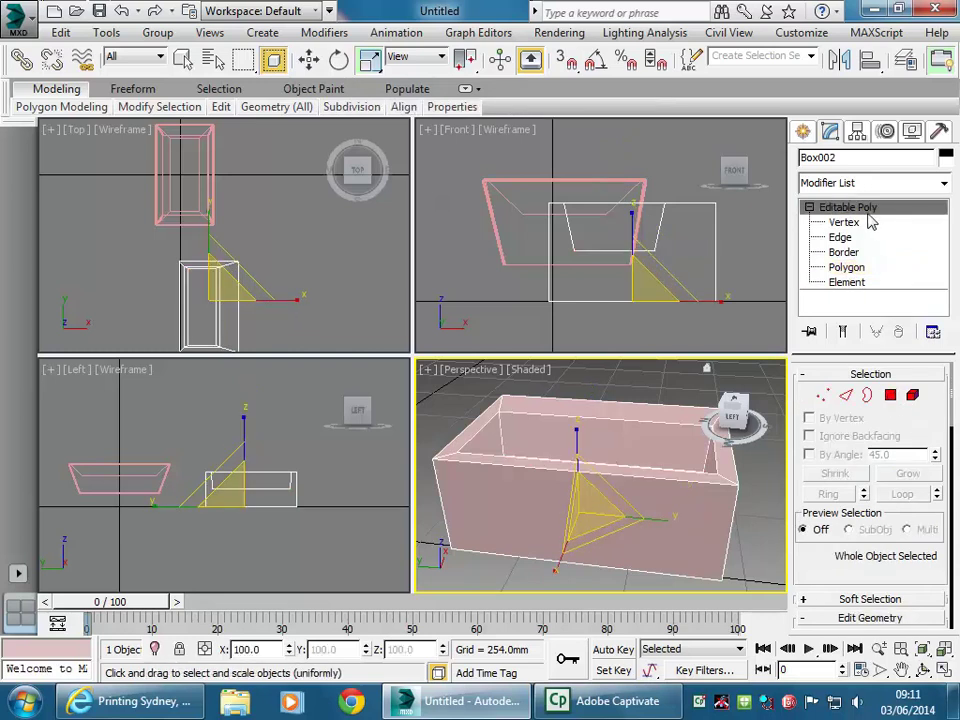
{"action": "scroll", "coordinate": [574, 462], "scroll_direction": "down", "scroll_amount": 5}
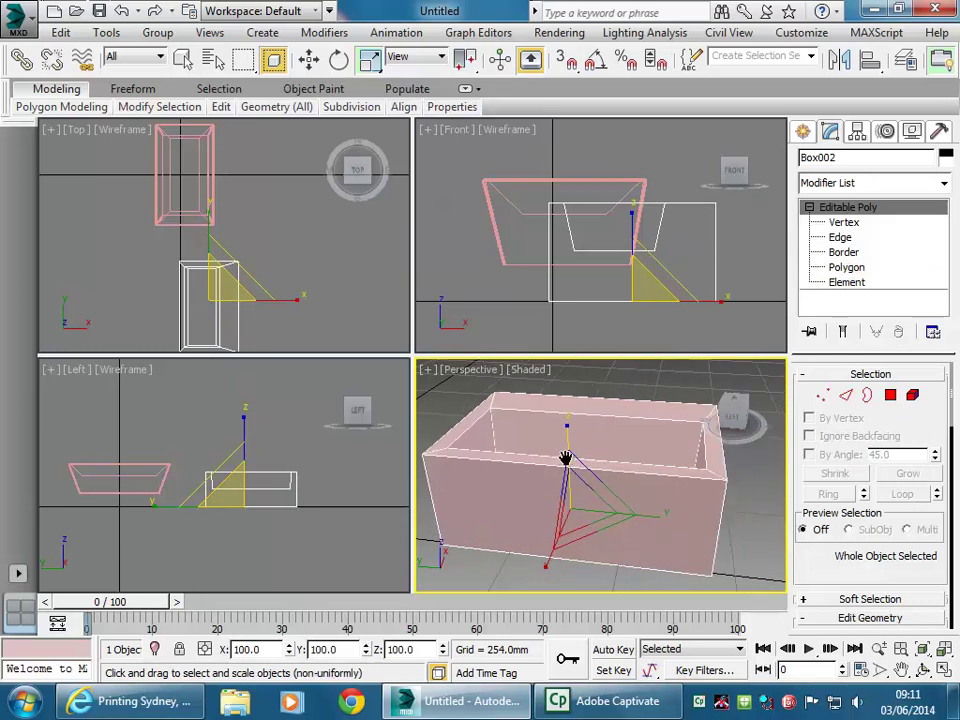
{"action": "middle_click_drag", "start_coordinate": [577, 473], "coordinate": [576, 493]}
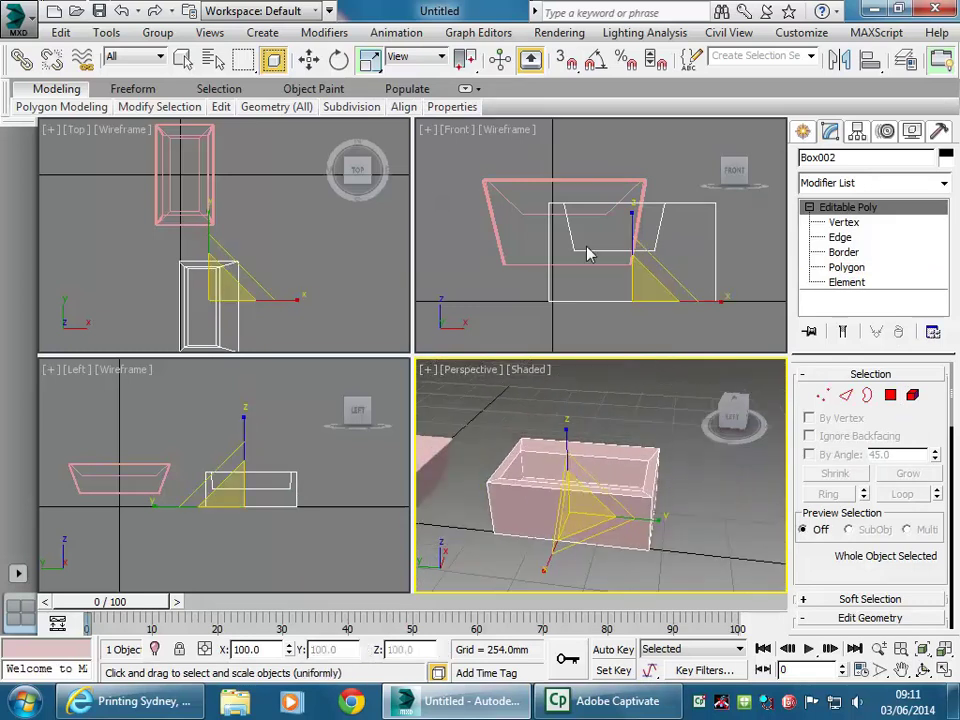
Try moving the whole tray down to ground level in the Front view, and undo the move.
{"action": "left_click", "coordinate": [523, 264]}
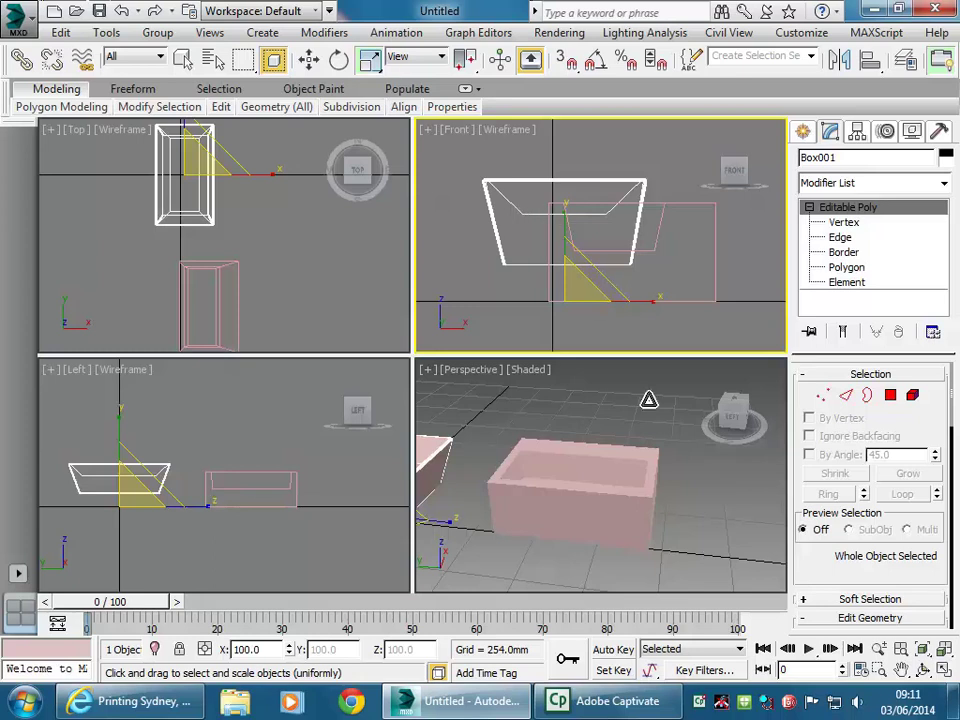
{"action": "right_click", "coordinate": [561, 255]}
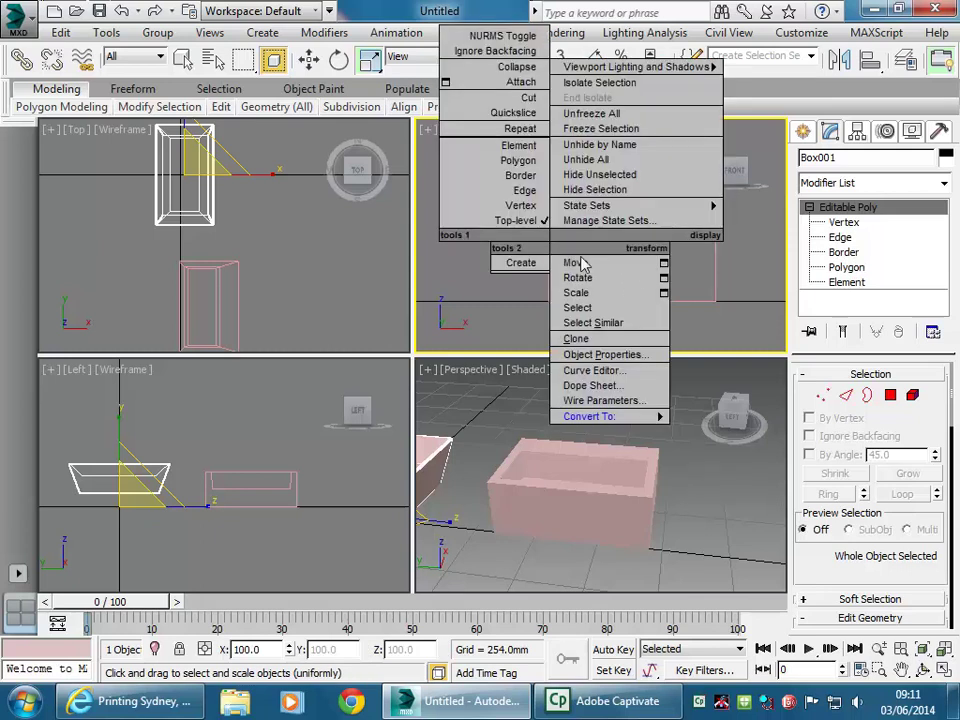
{"action": "left_click", "coordinate": [575, 264]}
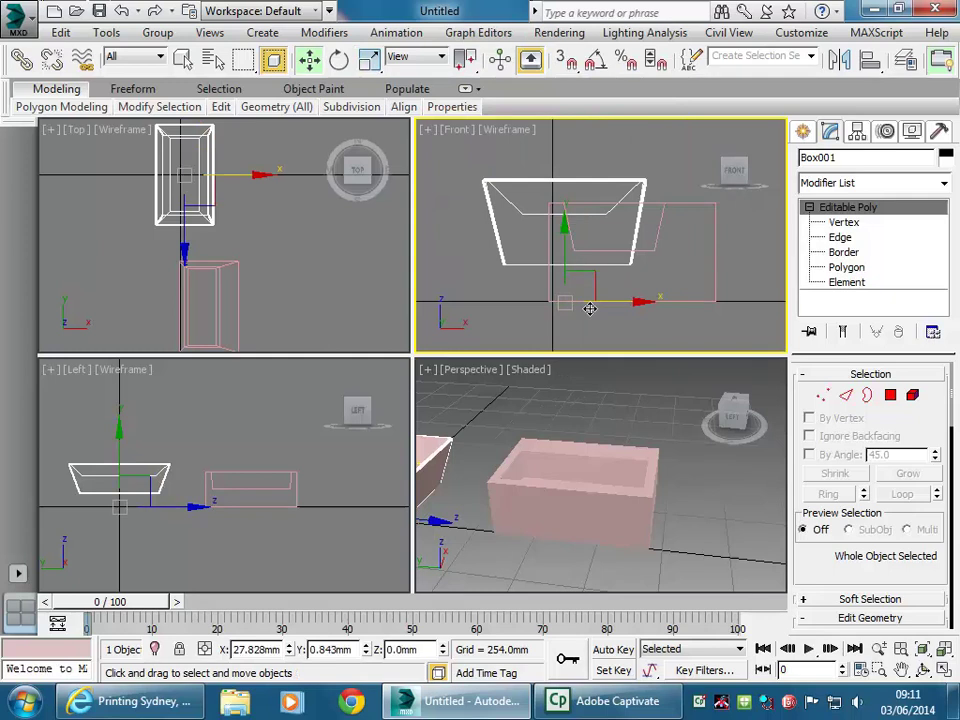
{"action": "left_click_drag", "start_coordinate": [561, 236], "coordinate": [561, 273]}
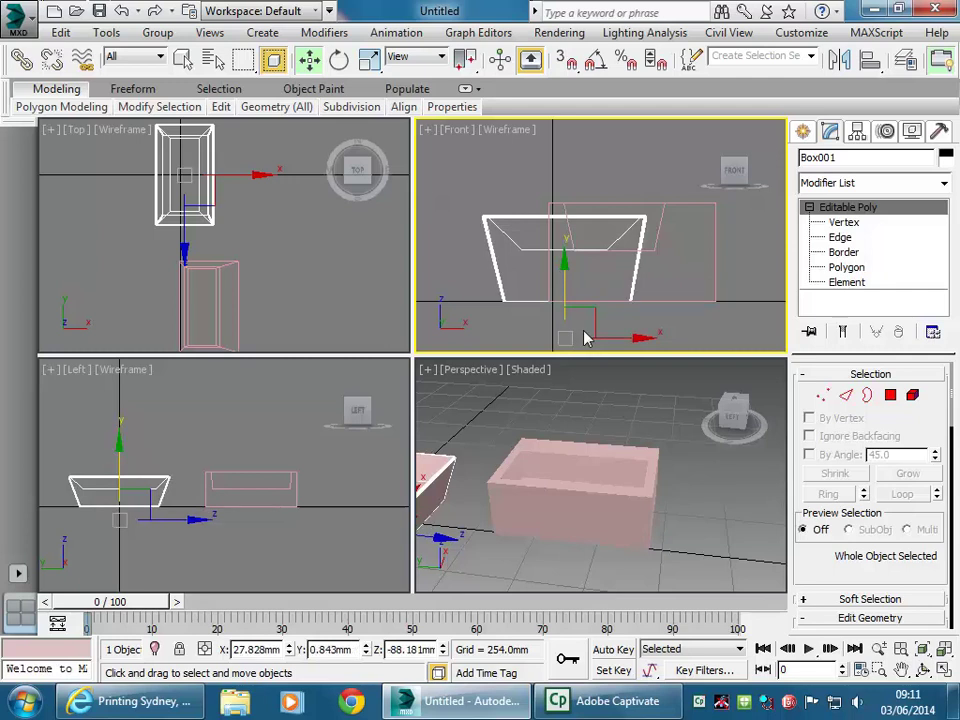
{"action": "key", "text": "ctrl+z"}
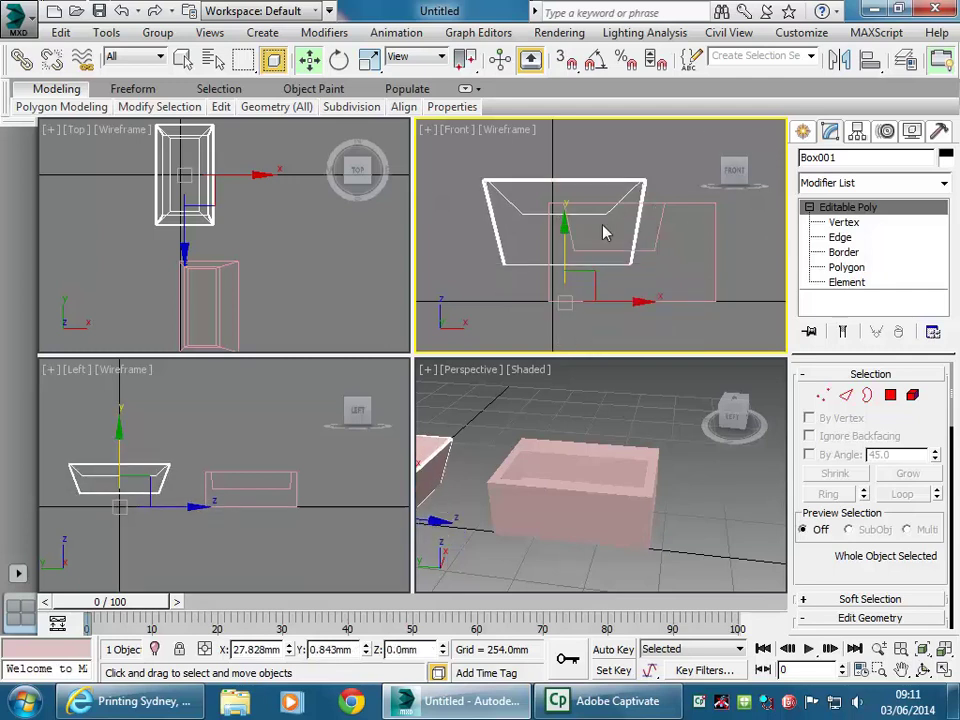
Window-select all the tray's polygons, lower them to about Z 181 mm so its base meets the ground line, and return to object level.
{"action": "left_click", "coordinate": [846, 267]}
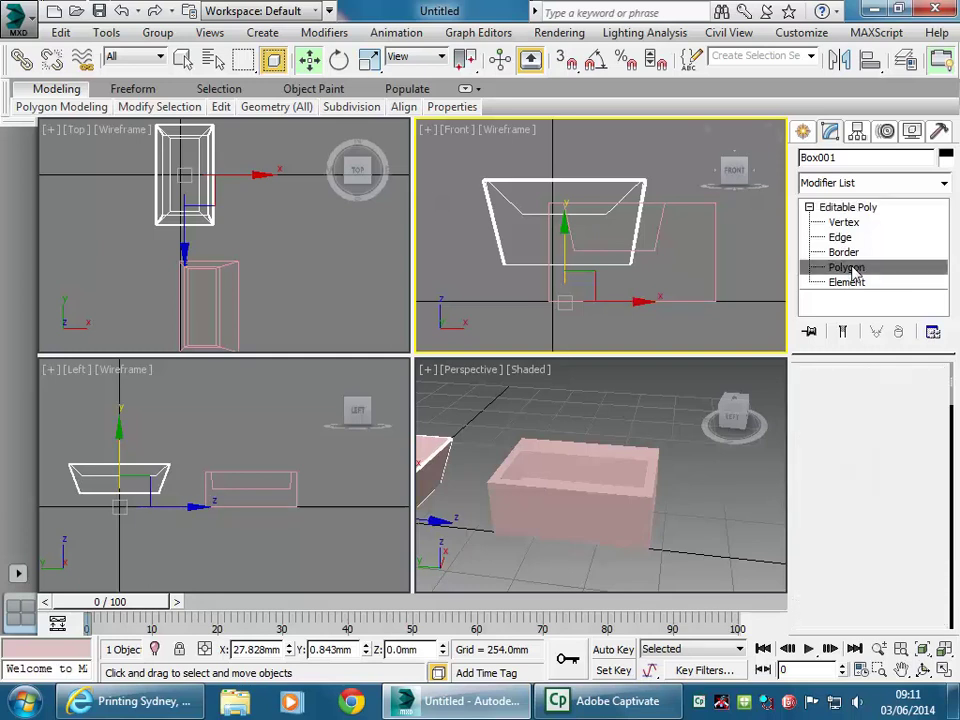
{"action": "left_click_drag", "start_coordinate": [455, 157], "coordinate": [697, 300]}
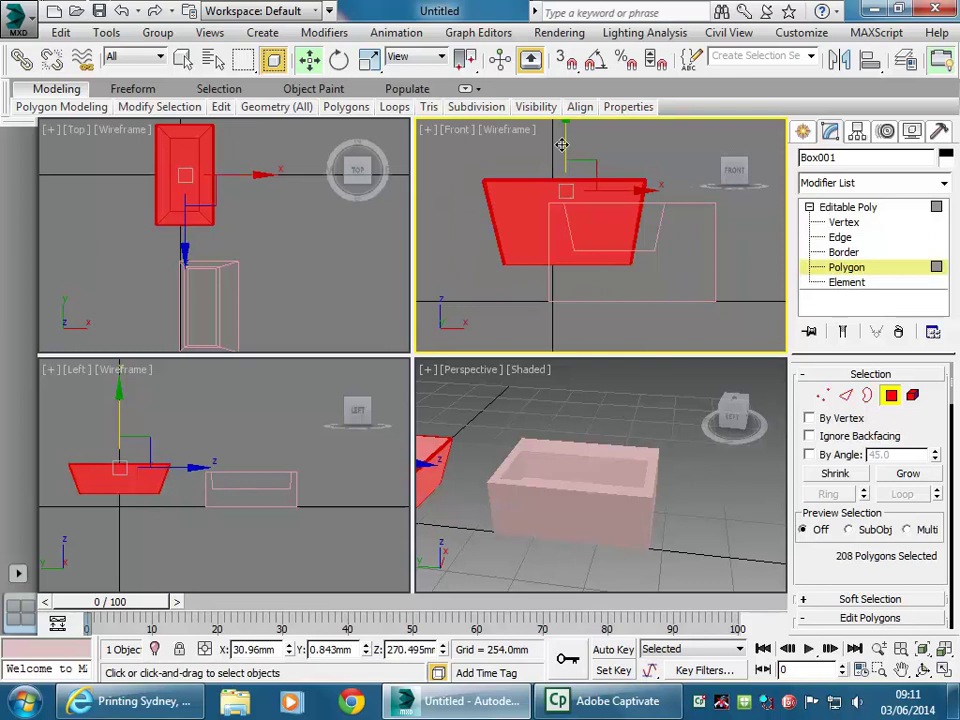
{"action": "left_click_drag", "start_coordinate": [565, 141], "coordinate": [565, 178]}
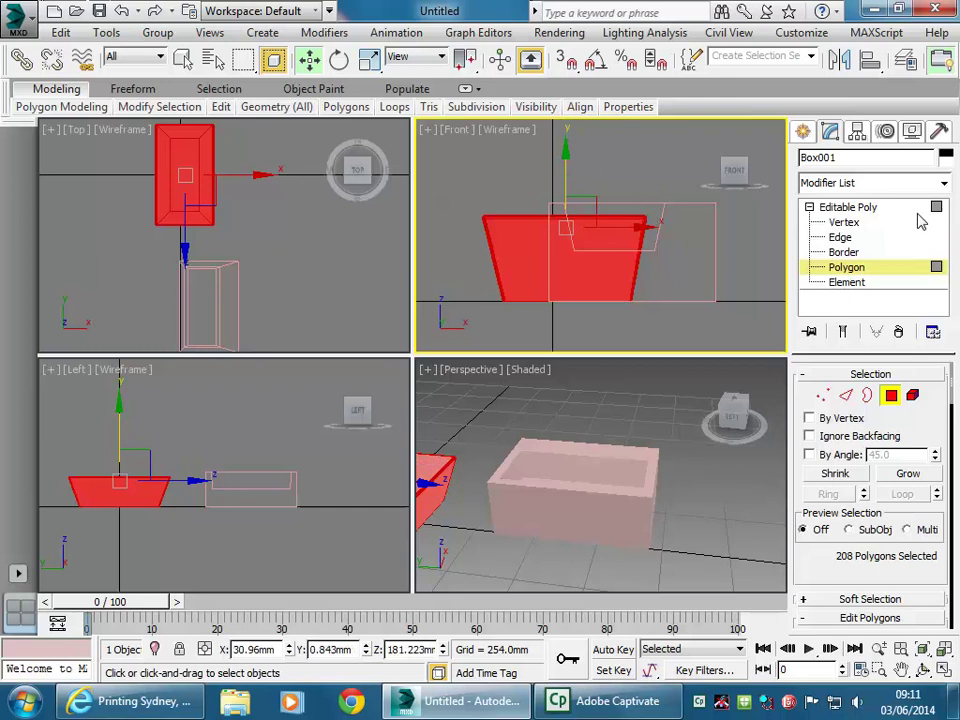
{"action": "left_click", "coordinate": [860, 207]}
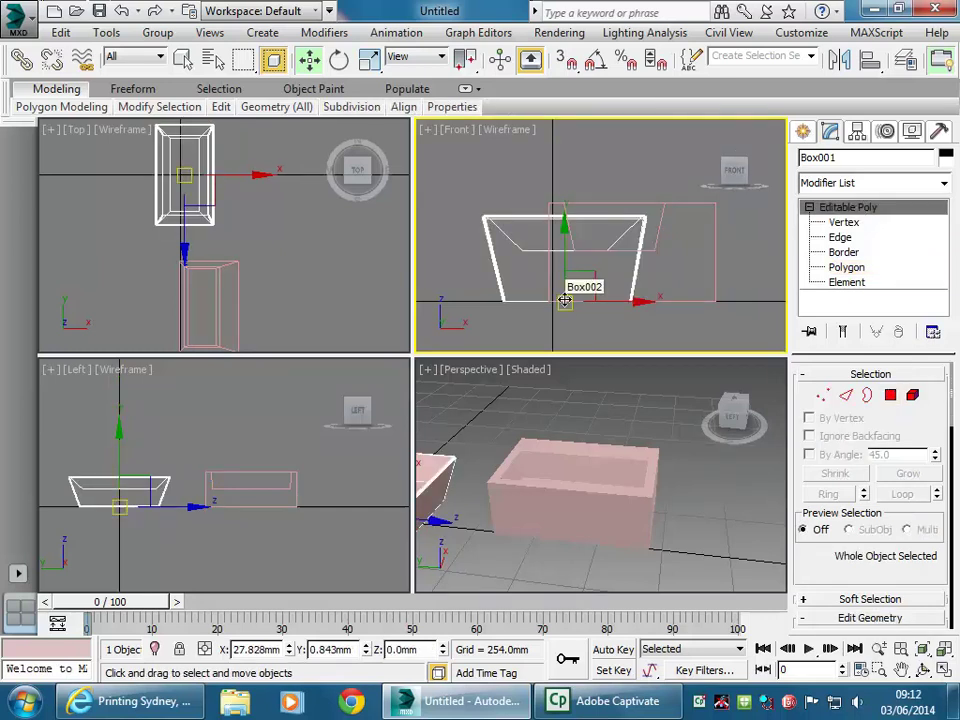
{"action": "left_click", "coordinate": [527, 180]}
{"action": "left_click", "coordinate": [139, 483]}
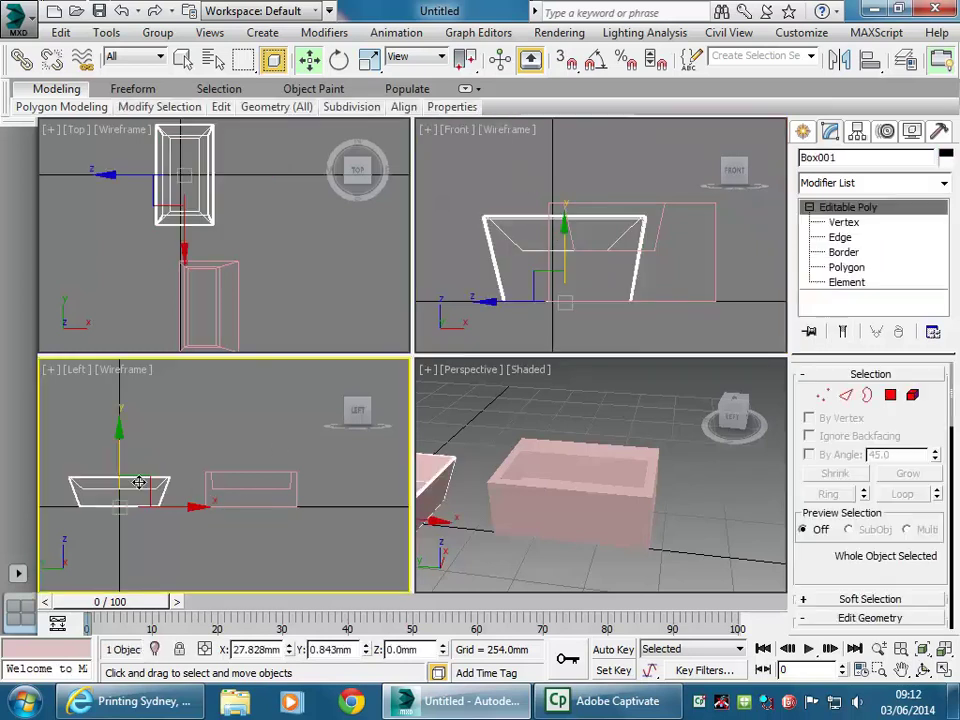
{"action": "middle_click_drag", "start_coordinate": [490, 448], "coordinate": [560, 487], "text": "alt"}
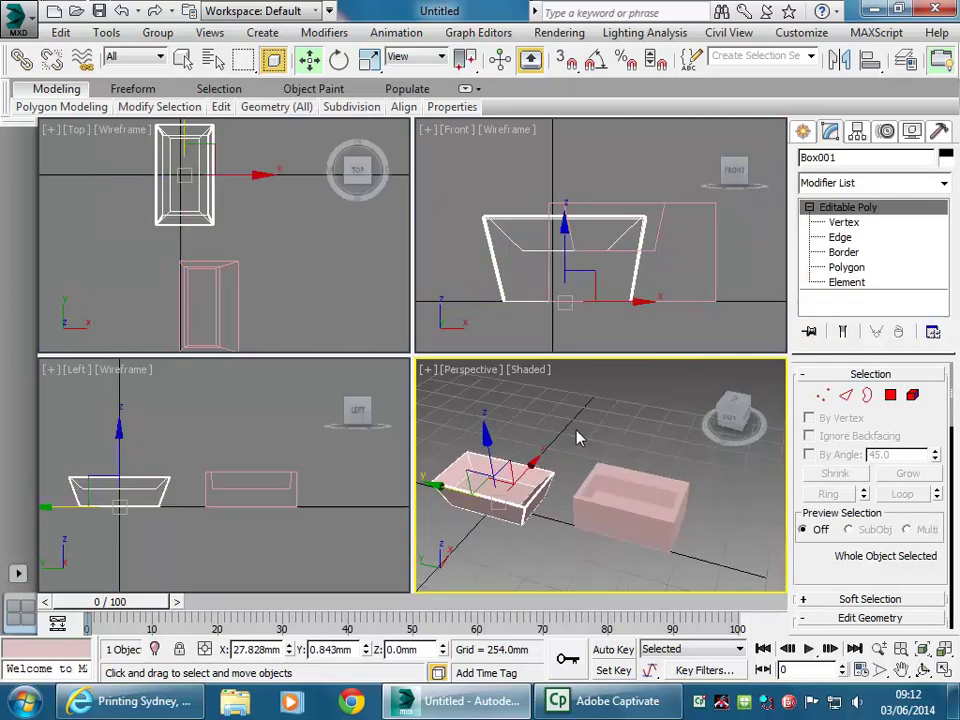
Deselect the tray, enlarge the Perspective view to fill the workspace, and select the recessed box.
{"action": "middle_click_drag", "start_coordinate": [579, 439], "coordinate": [591, 444], "text": "alt"}
{"action": "left_click", "coordinate": [598, 464]}
{"action": "left_click", "coordinate": [549, 480]}
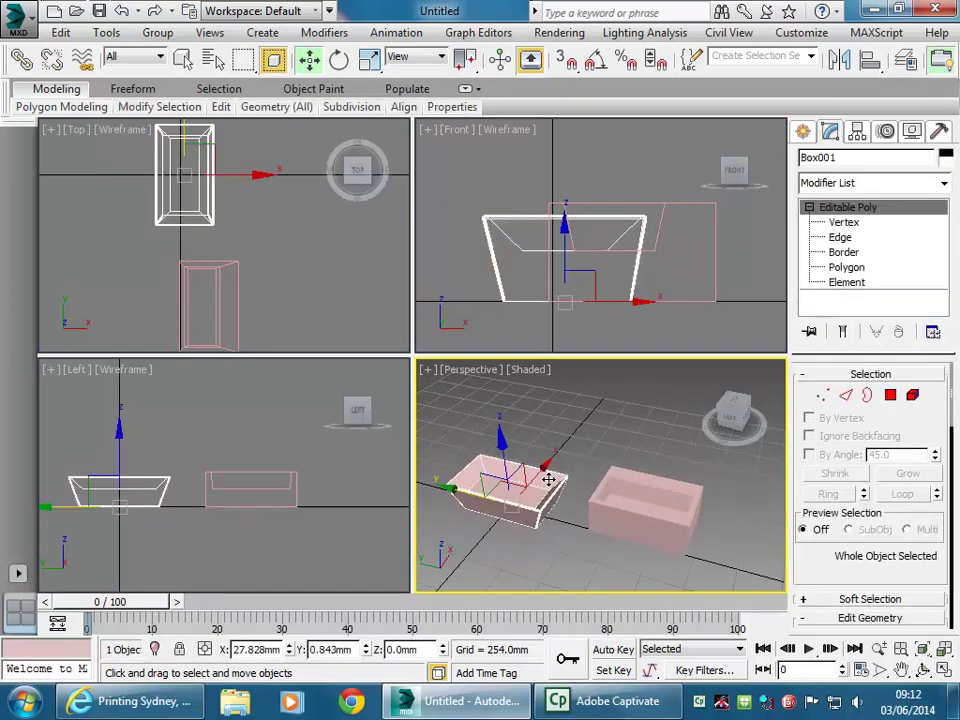
{"action": "left_click", "coordinate": [590, 458]}
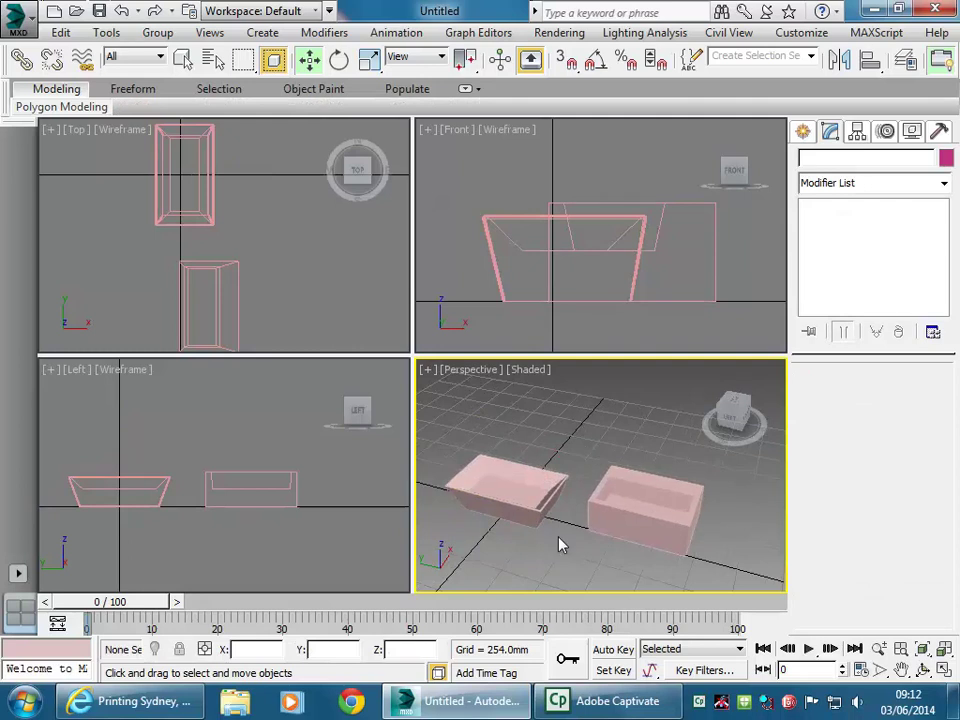
{"action": "left_click", "coordinate": [943, 670]}
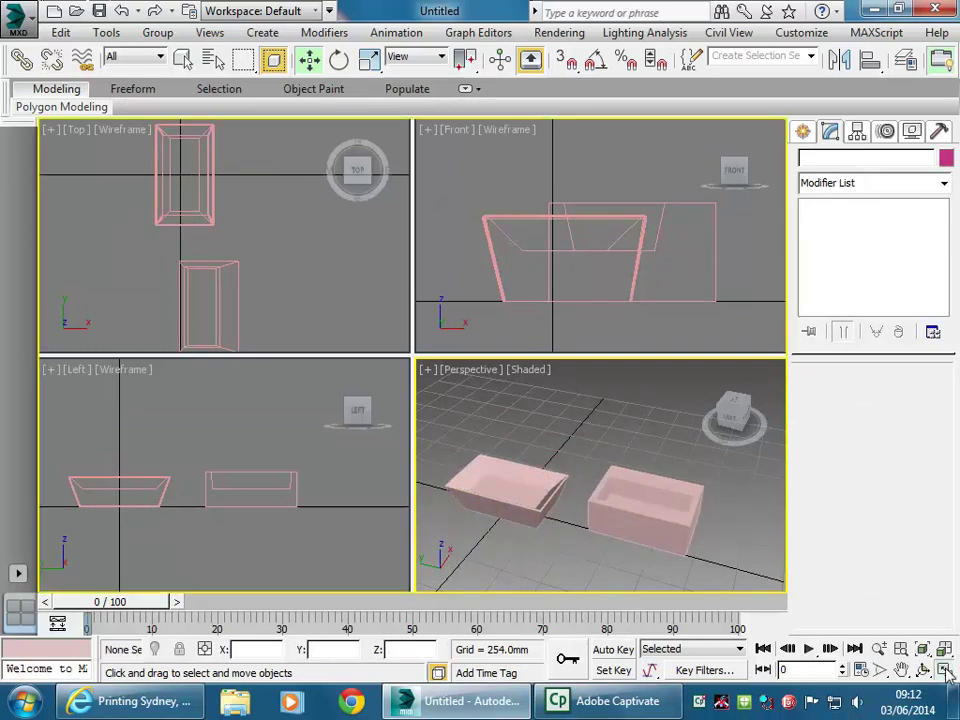
{"action": "scroll", "coordinate": [400, 416], "scroll_direction": "up", "scroll_amount": 5}
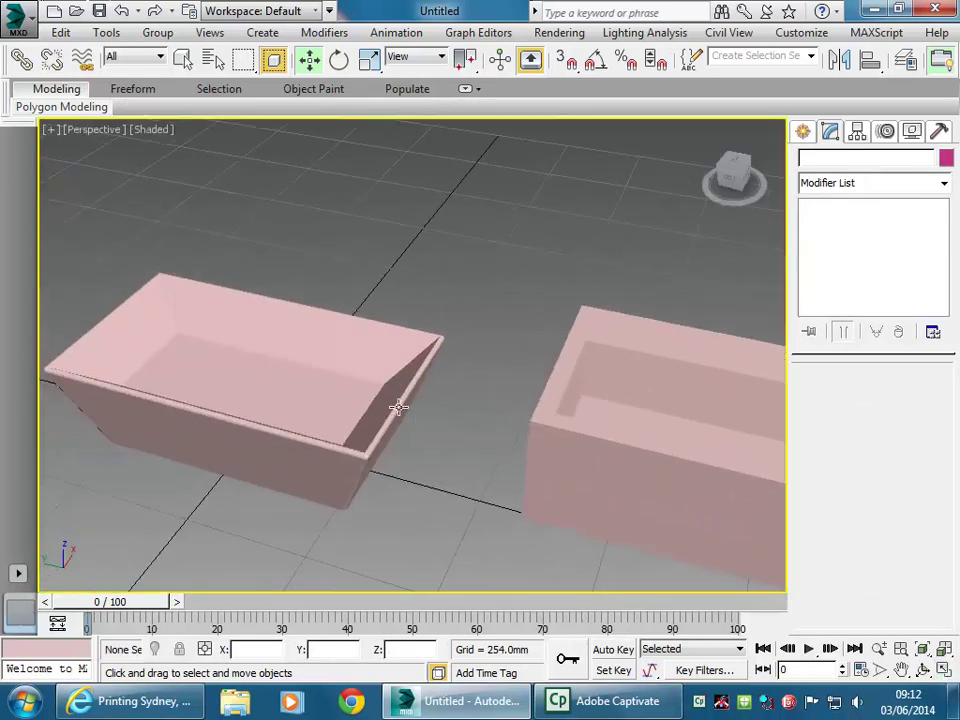
{"action": "left_click", "coordinate": [645, 375]}
{"action": "key", "text": "z"}
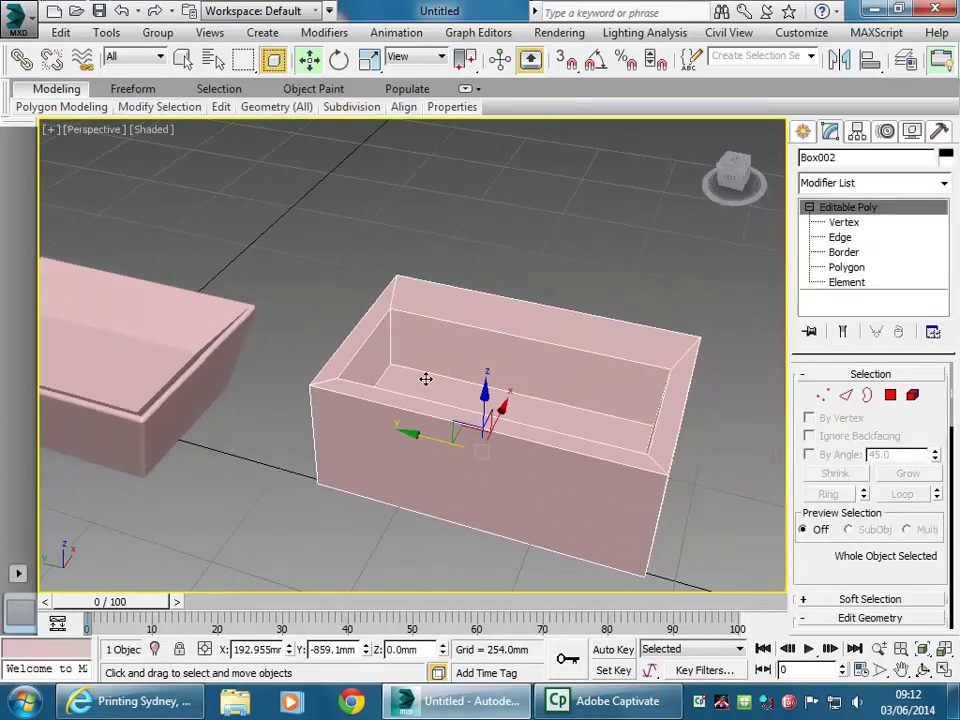
{"action": "scroll", "coordinate": [529, 338], "scroll_direction": "up", "scroll_amount": 5}
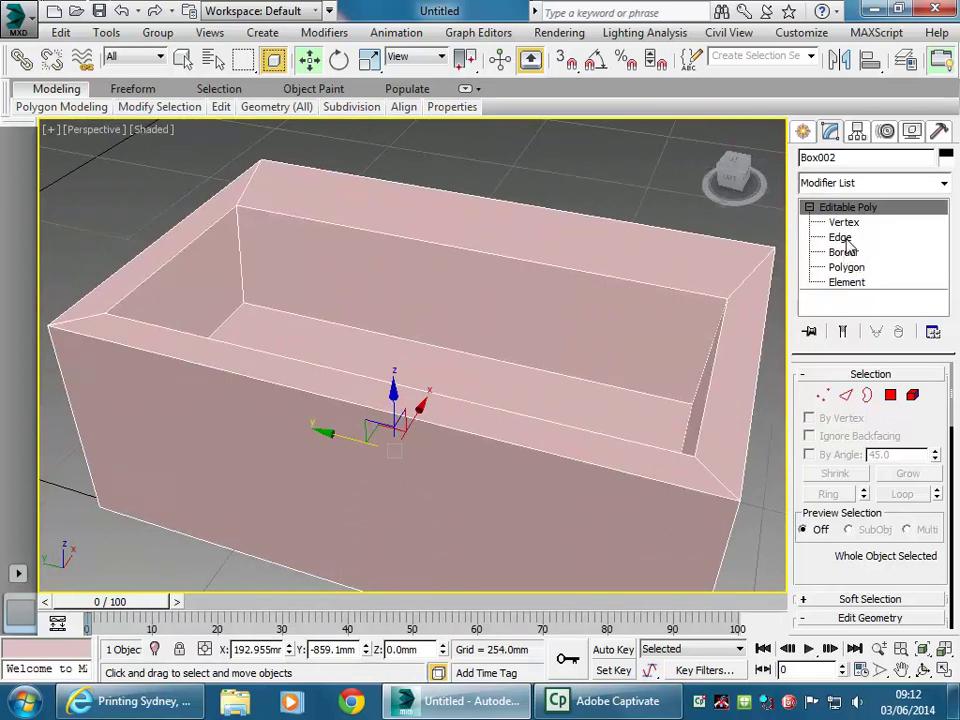
At Edge level, window-select all the box's edges and exclude the four diagonal corner edges on its rim from the selection.
{"action": "left_click", "coordinate": [841, 238]}
{"action": "scroll", "coordinate": [315, 271], "scroll_direction": "down", "scroll_amount": 5}
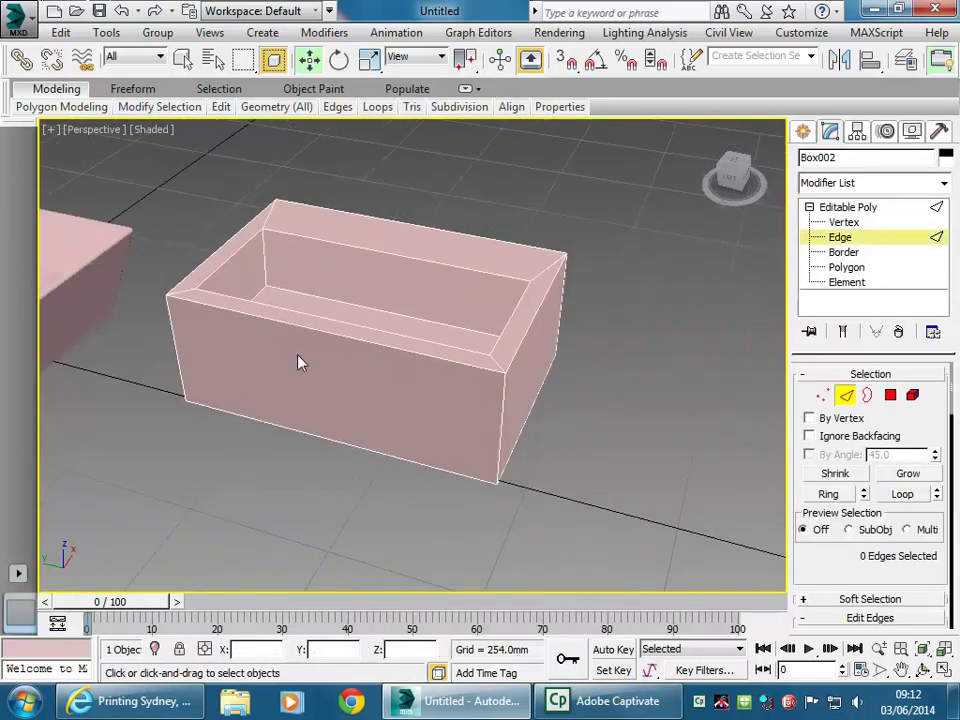
{"action": "middle_click_drag", "start_coordinate": [303, 292], "coordinate": [332, 303]}
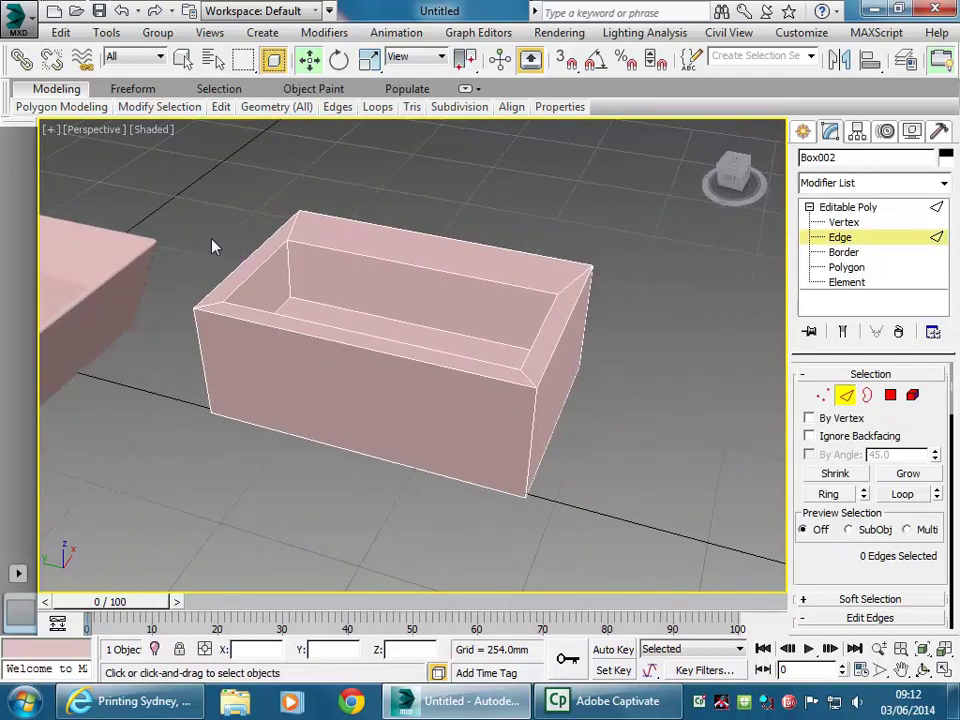
{"action": "left_click_drag", "start_coordinate": [180, 170], "coordinate": [646, 502]}
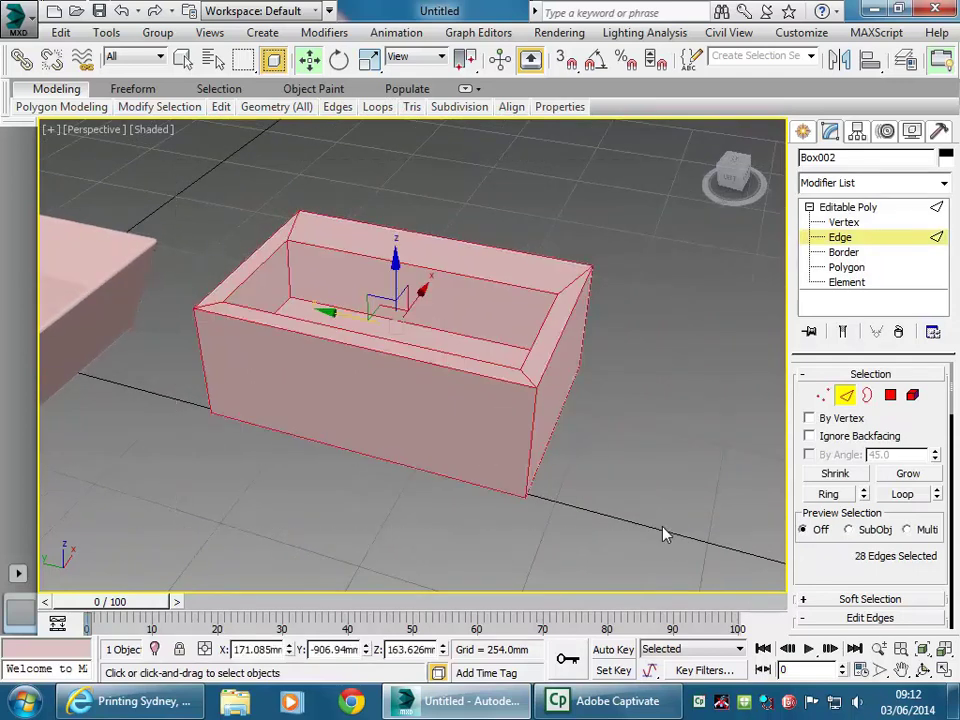
{"action": "scroll", "coordinate": [311, 281], "scroll_direction": "up", "scroll_amount": 5}
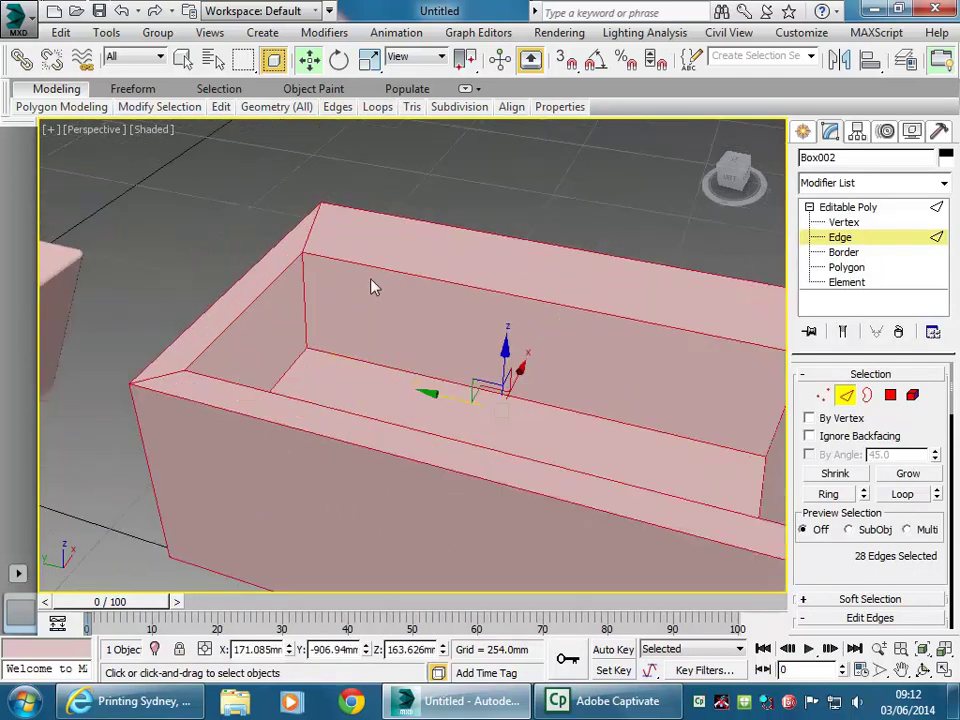
{"action": "left_click", "coordinate": [311, 233], "text": "alt"}
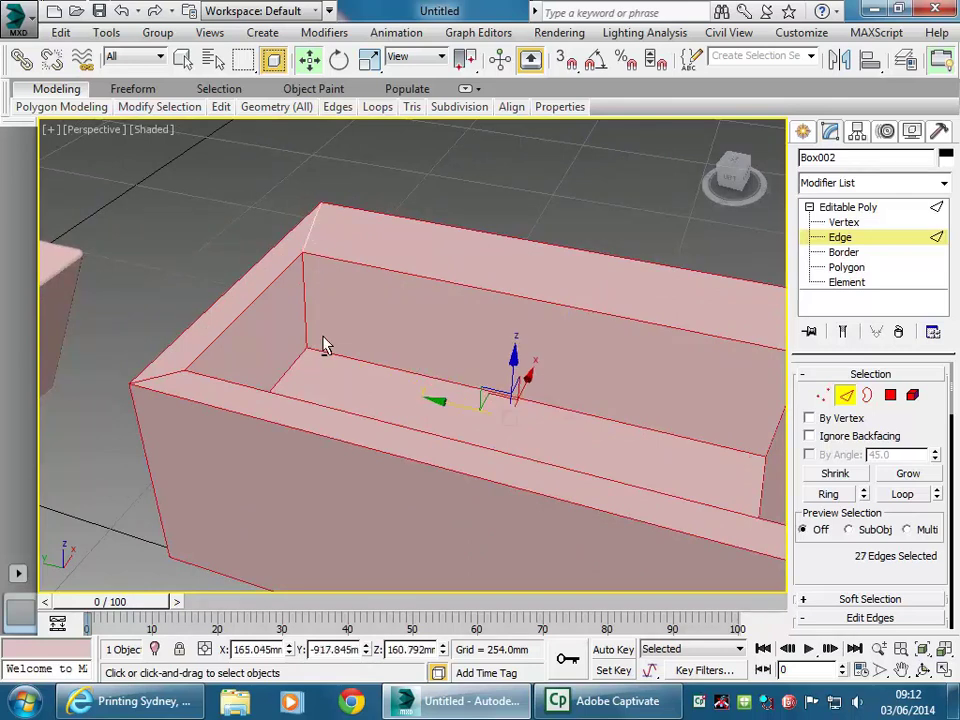
{"action": "left_click", "coordinate": [184, 373], "text": "alt"}
{"action": "middle_click_drag", "start_coordinate": [474, 375], "coordinate": [362, 352]}
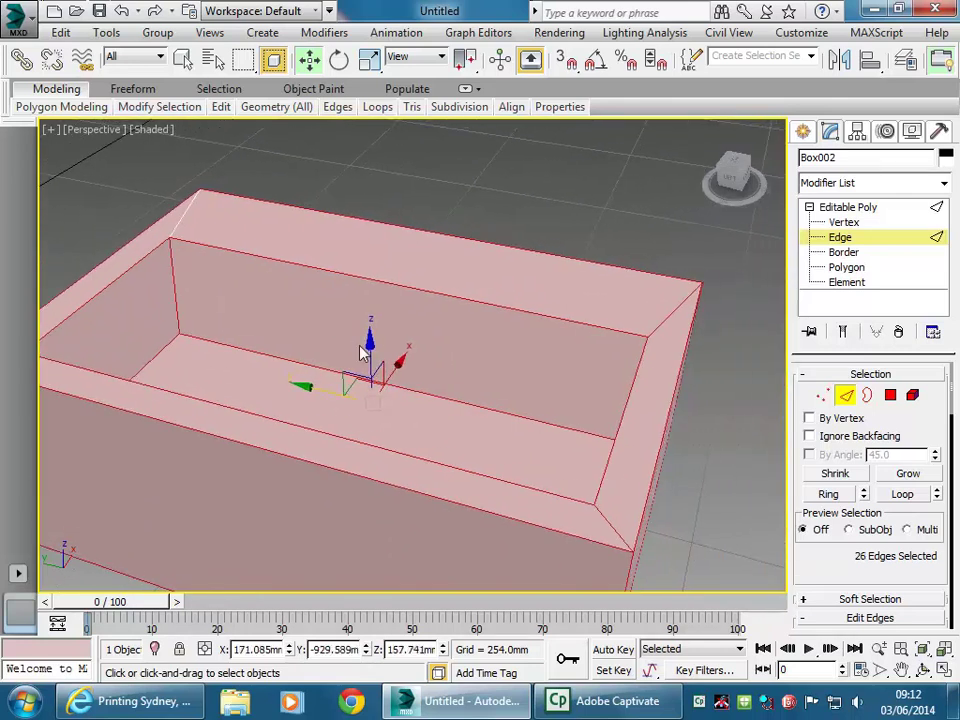
{"action": "left_click", "coordinate": [670, 318], "text": "alt"}
{"action": "left_click", "coordinate": [606, 517], "text": "alt"}
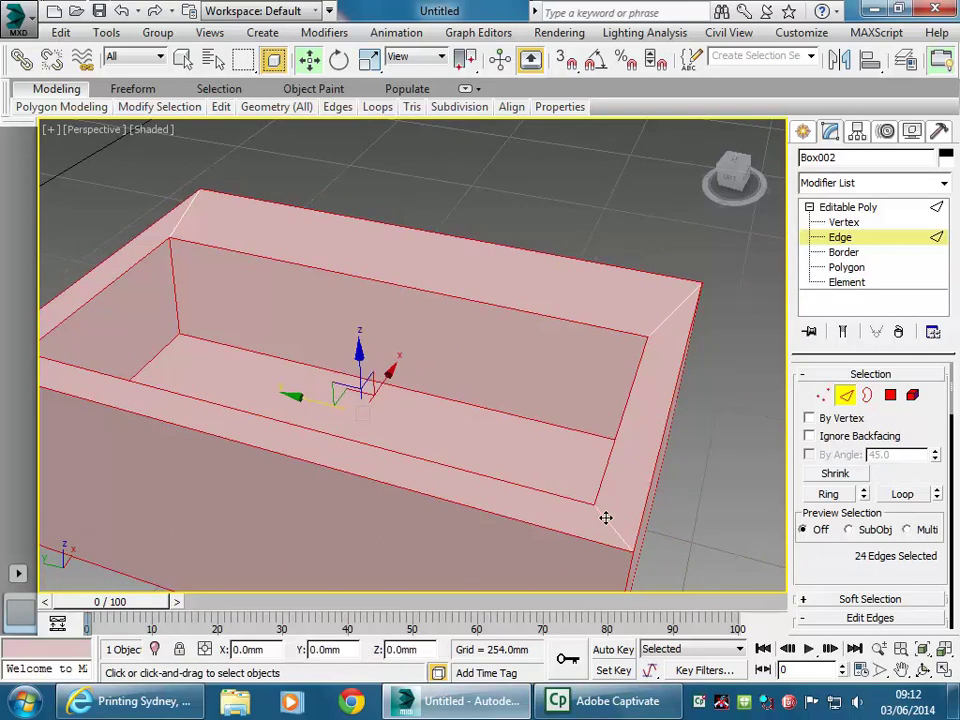
{"action": "middle_click_drag", "start_coordinate": [501, 441], "coordinate": [527, 382], "text": "alt"}
{"action": "middle_click_drag", "start_coordinate": [397, 490], "coordinate": [532, 513], "text": "alt"}
{"action": "middle_click_drag", "start_coordinate": [396, 439], "coordinate": [438, 414], "text": "alt"}
{"action": "scroll", "coordinate": [830, 500], "scroll_direction": "down", "scroll_amount": 5}
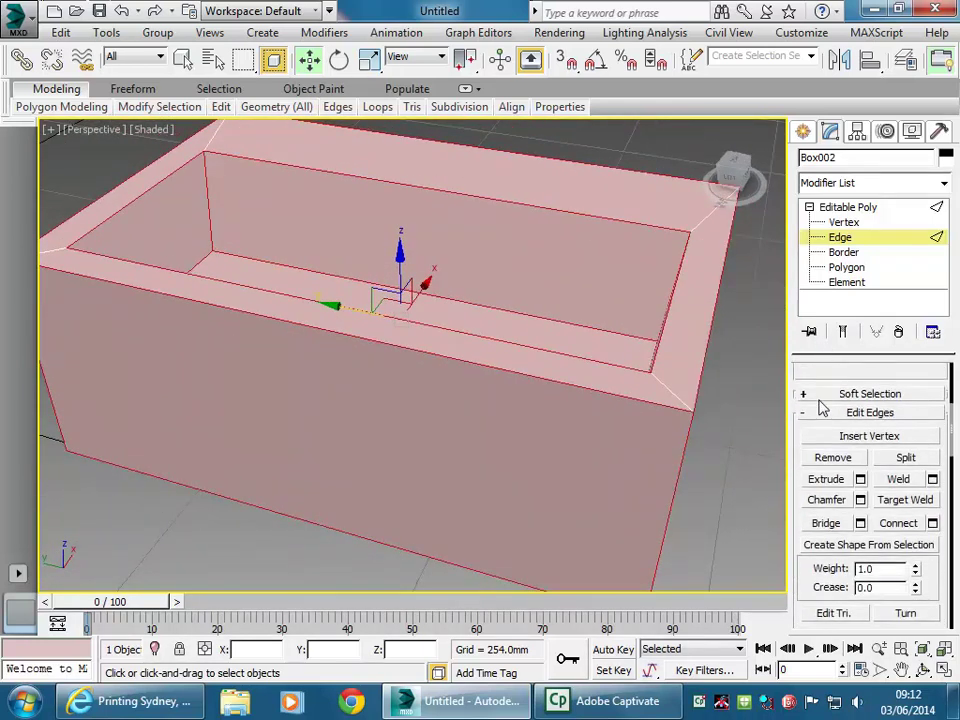
Try a Chamfer of 1.526 mm with 14 segments on the box's selected edges.
{"action": "left_click", "coordinate": [860, 500]}
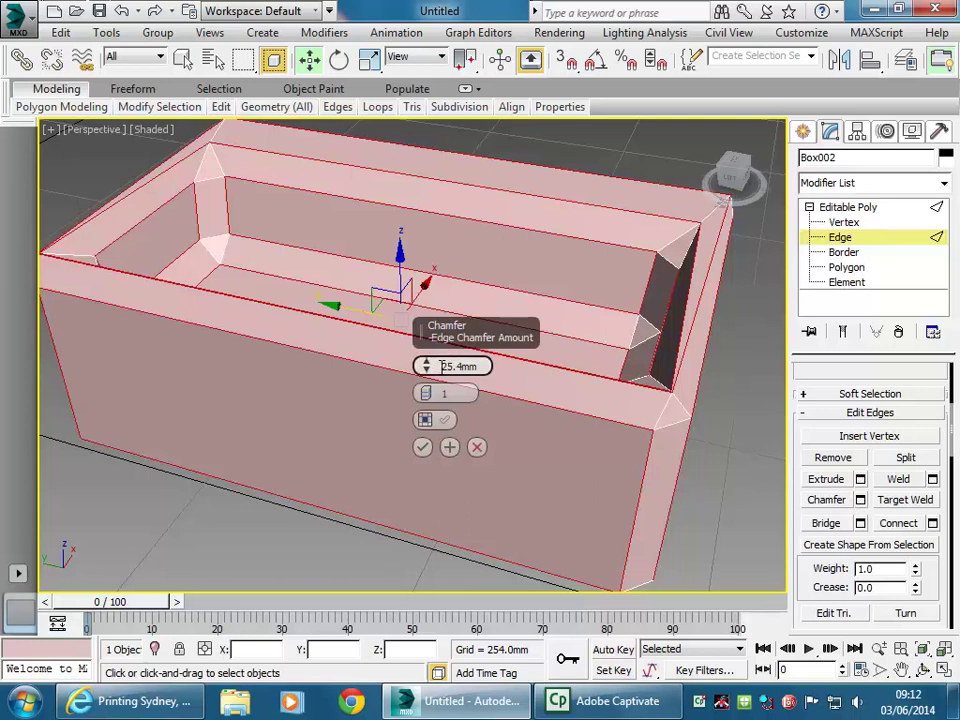
{"action": "left_click_drag", "start_coordinate": [427, 368], "coordinate": [468, 366]}
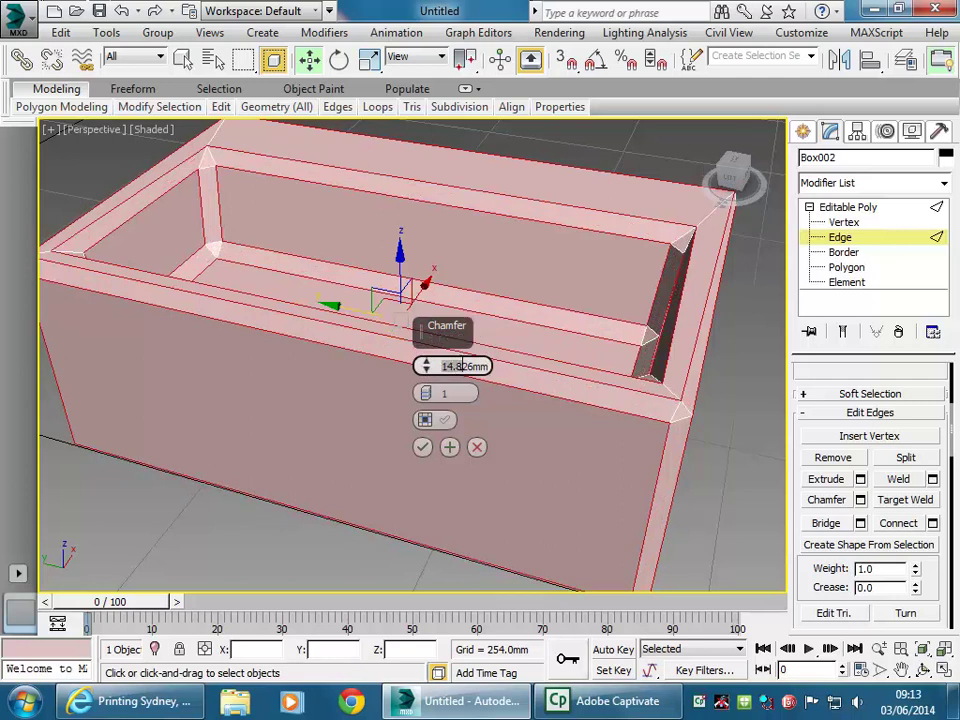
{"action": "type", "text": "1.26"}
{"action": "left_click", "coordinate": [443, 393]}
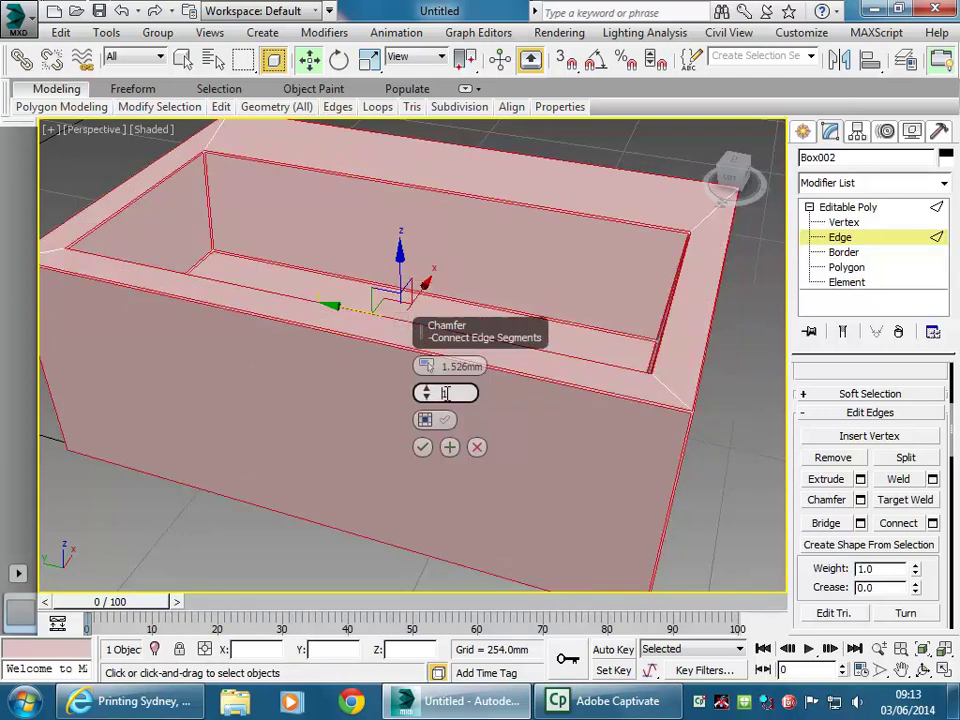
{"action": "left_click_drag", "start_coordinate": [428, 396], "coordinate": [426, 361]}
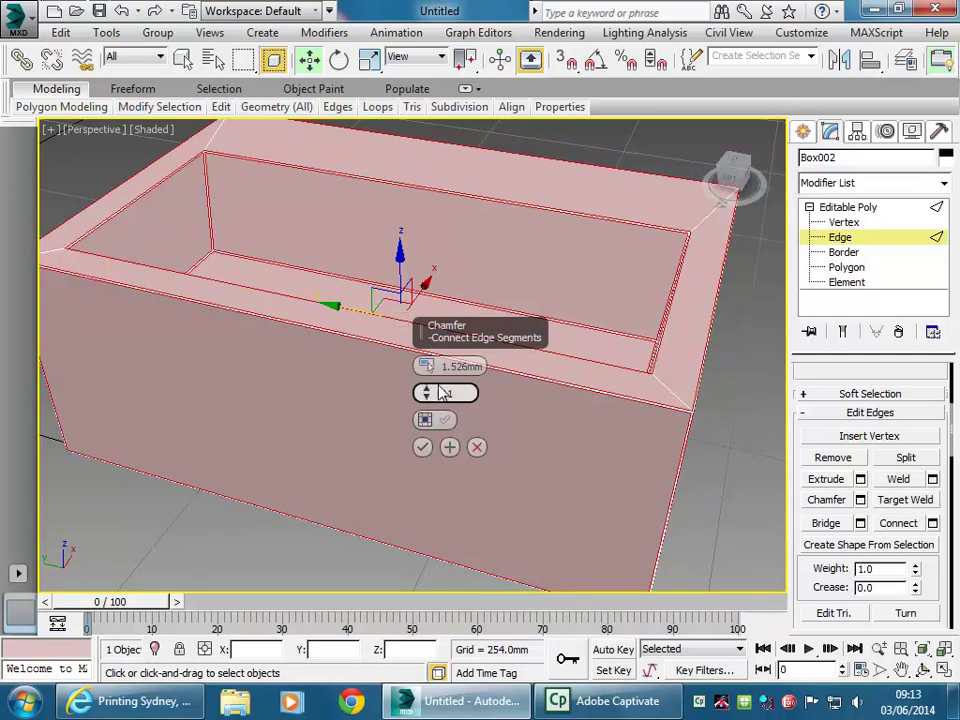
Examine the chamfer preview closely along the box's edges and where they meet at the rim corners.
{"action": "scroll", "coordinate": [626, 399], "scroll_direction": "up", "scroll_amount": 5}
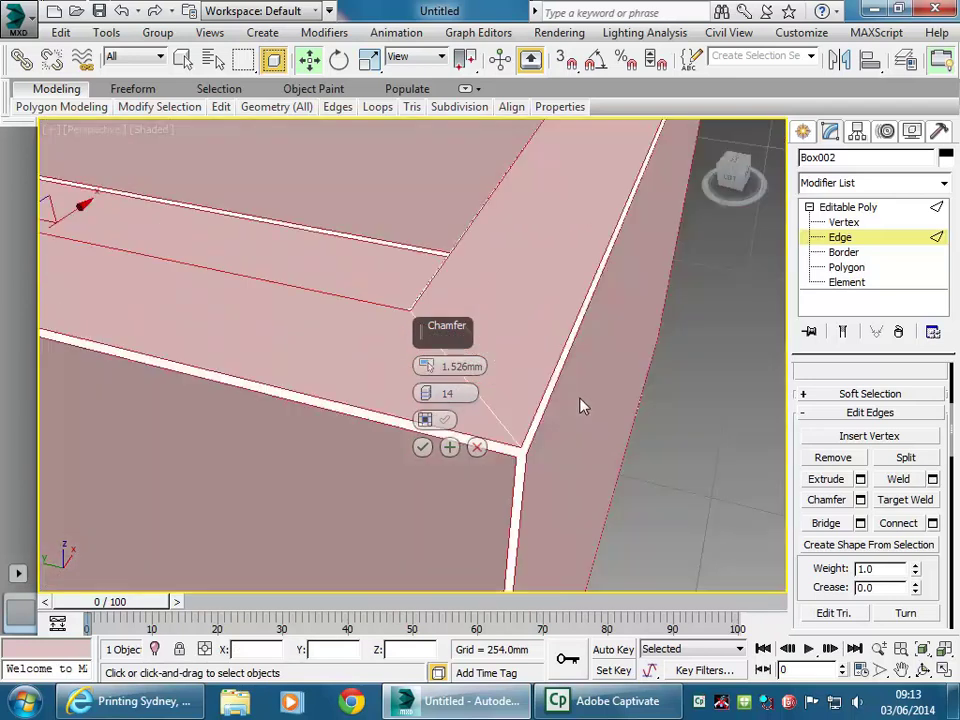
{"action": "scroll", "coordinate": [590, 402], "scroll_direction": "up", "scroll_amount": 2}
{"action": "scroll", "coordinate": [600, 440], "scroll_direction": "up", "scroll_amount": 4}
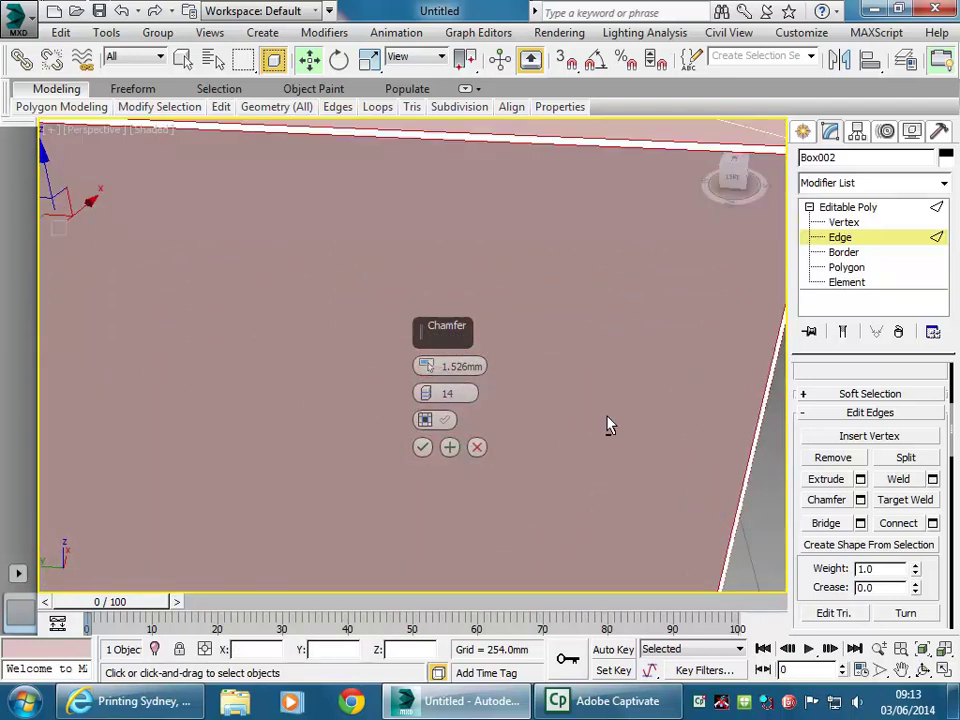
{"action": "scroll", "coordinate": [605, 380], "scroll_direction": "down", "scroll_amount": 4}
{"action": "scroll", "coordinate": [600, 378], "scroll_direction": "down", "scroll_amount": 2}
{"action": "middle_click_drag", "start_coordinate": [672, 356], "coordinate": [620, 374]}
{"action": "scroll", "coordinate": [583, 395], "scroll_direction": "up", "scroll_amount": 3}
{"action": "scroll", "coordinate": [583, 395], "scroll_direction": "down", "scroll_amount": 5}
{"action": "scroll", "coordinate": [585, 396], "scroll_direction": "up", "scroll_amount": 3}
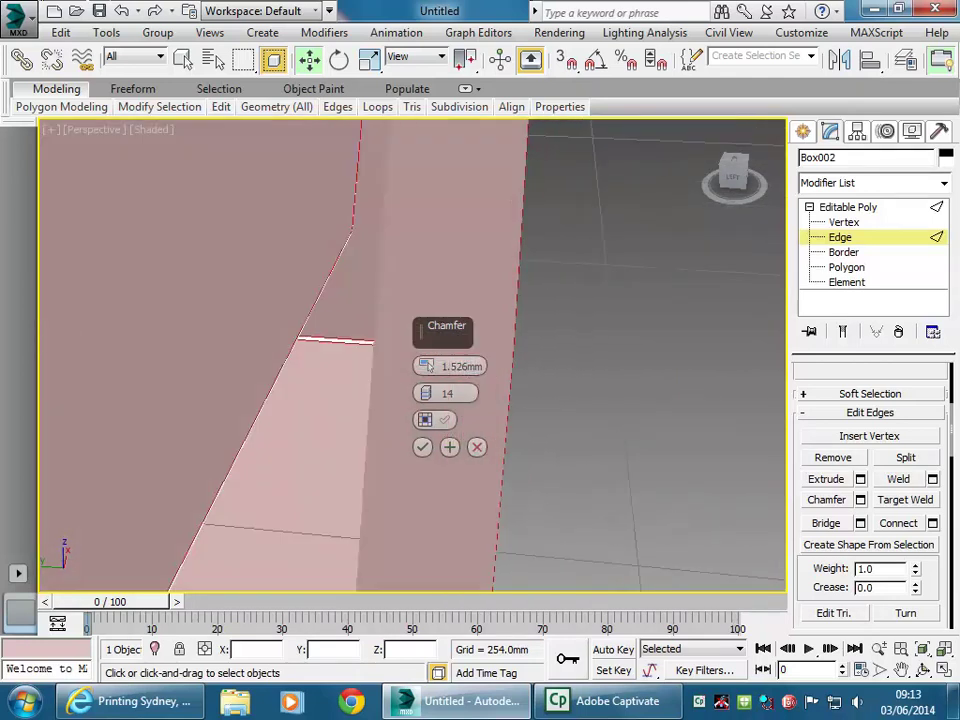
{"action": "scroll", "coordinate": [585, 396], "scroll_direction": "down", "scroll_amount": 2}
{"action": "middle_click_drag", "start_coordinate": [567, 389], "coordinate": [555, 377], "text": "alt"}
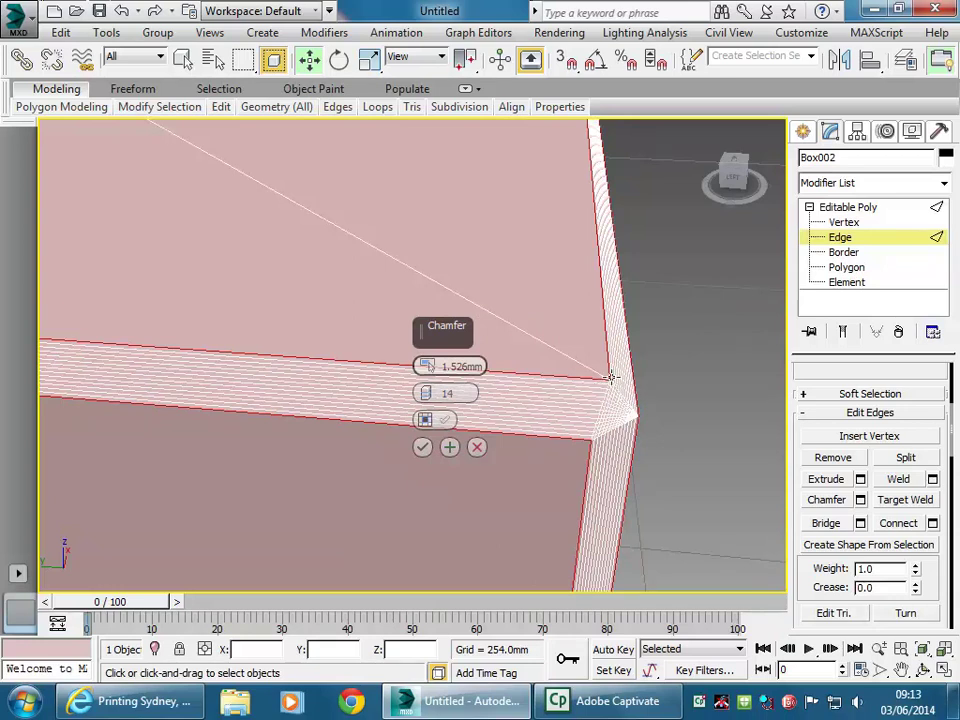
Reset the chamfer amount to 0 mm, try about 17.4 mm, reset it again, and cancel the chamfer.
{"action": "right_click", "coordinate": [424, 366]}
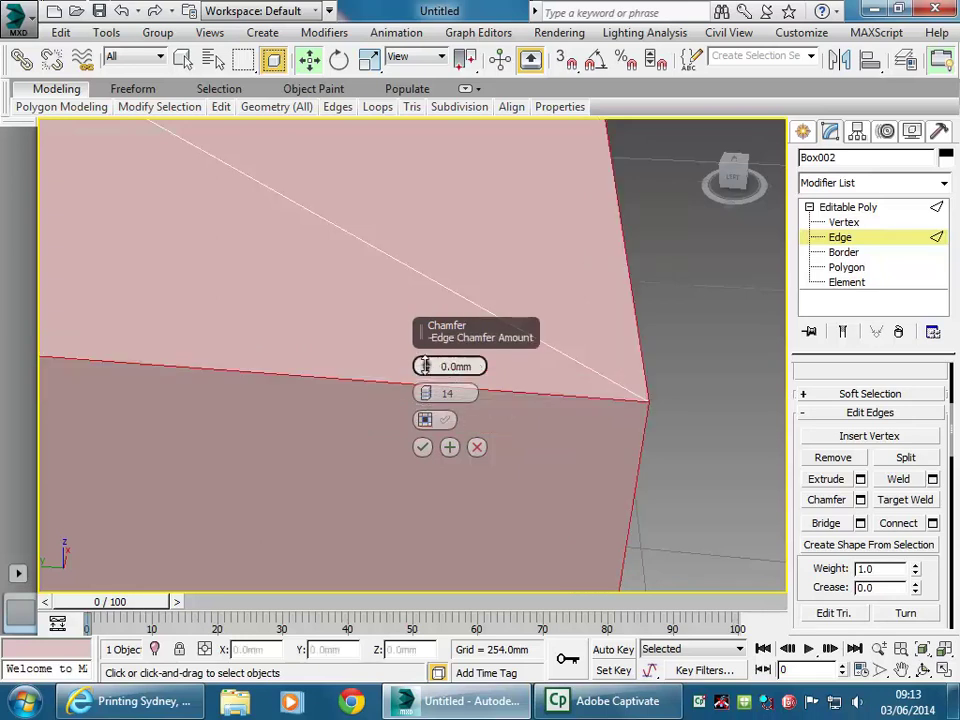
{"action": "left_click_drag", "start_coordinate": [425, 366], "coordinate": [425, 361]}
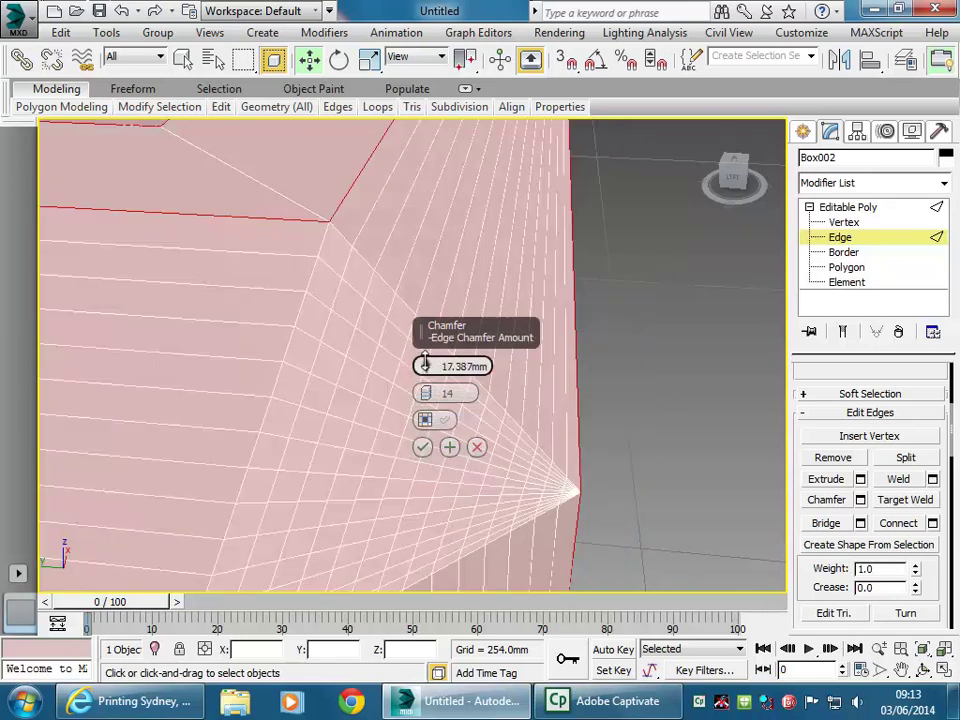
{"action": "right_click", "coordinate": [425, 366]}
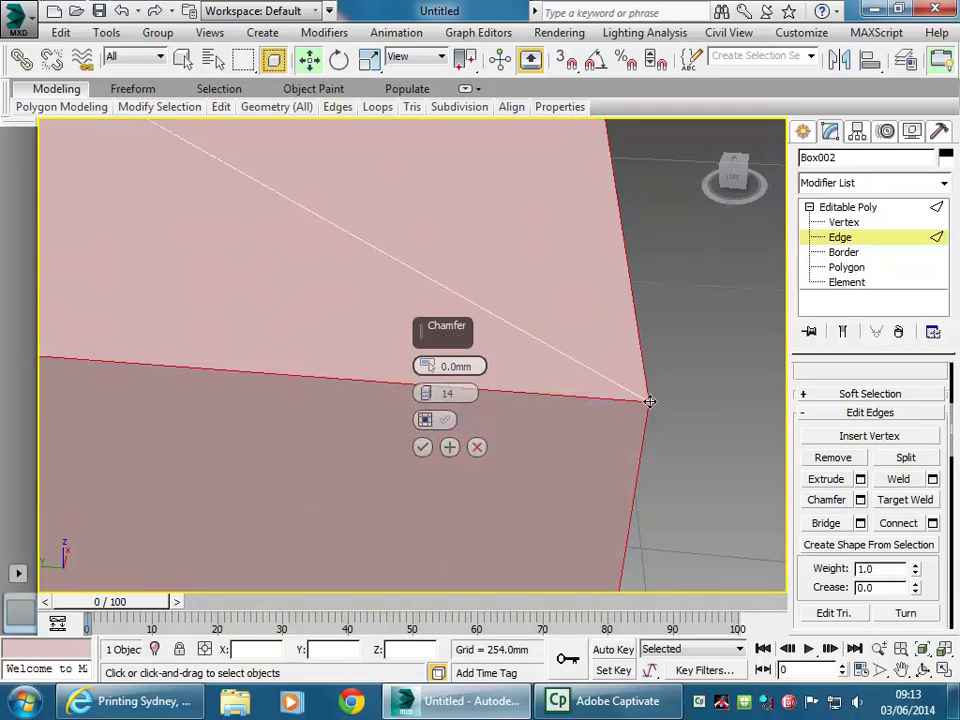
{"action": "left_click", "coordinate": [477, 447]}
Select the diagonal corner edges on the box's top rim and remove them.
{"action": "scroll", "coordinate": [620, 410], "scroll_direction": "down", "scroll_amount": 6}
{"action": "scroll", "coordinate": [600, 415], "scroll_direction": "up", "scroll_amount": 2}
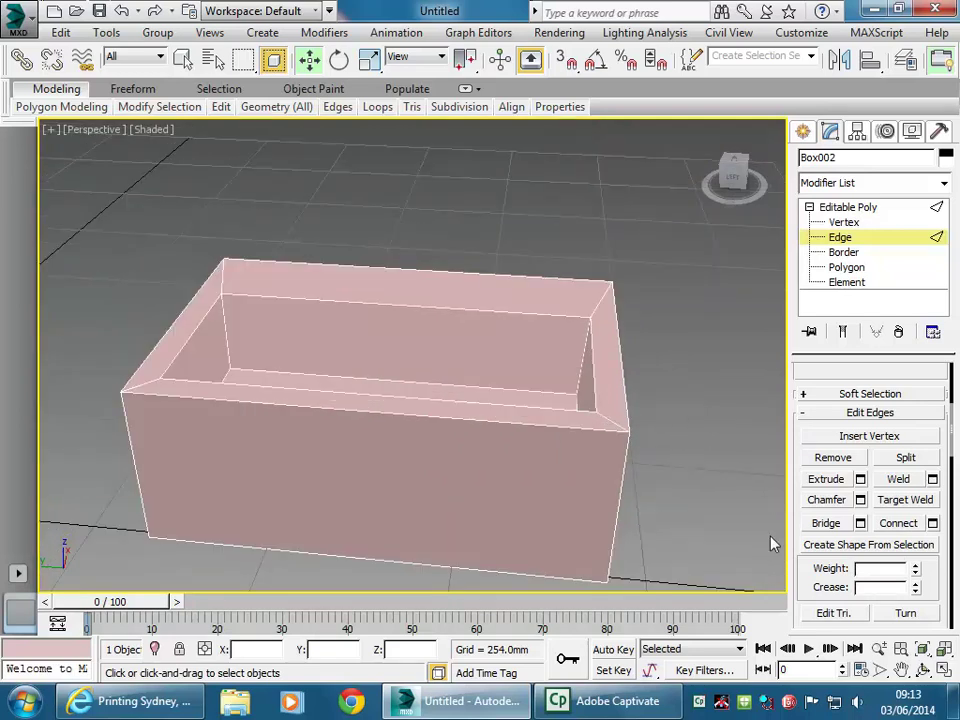
{"action": "left_click", "coordinate": [609, 297]}
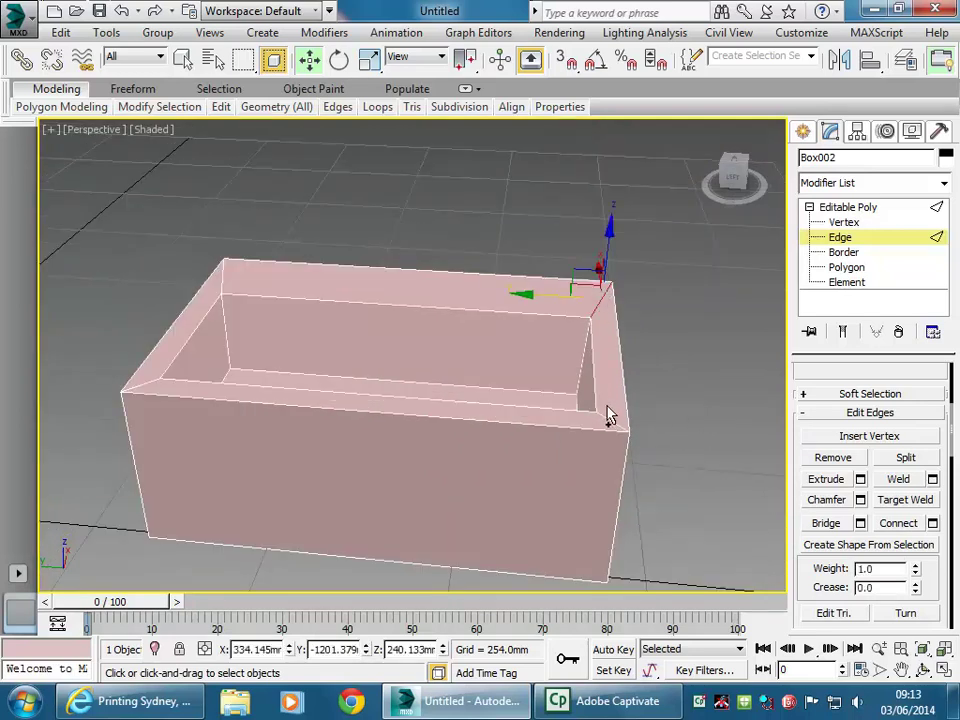
{"action": "left_click", "coordinate": [145, 386], "text": "ctrl"}
{"action": "left_click", "coordinate": [221, 278], "text": "ctrl"}
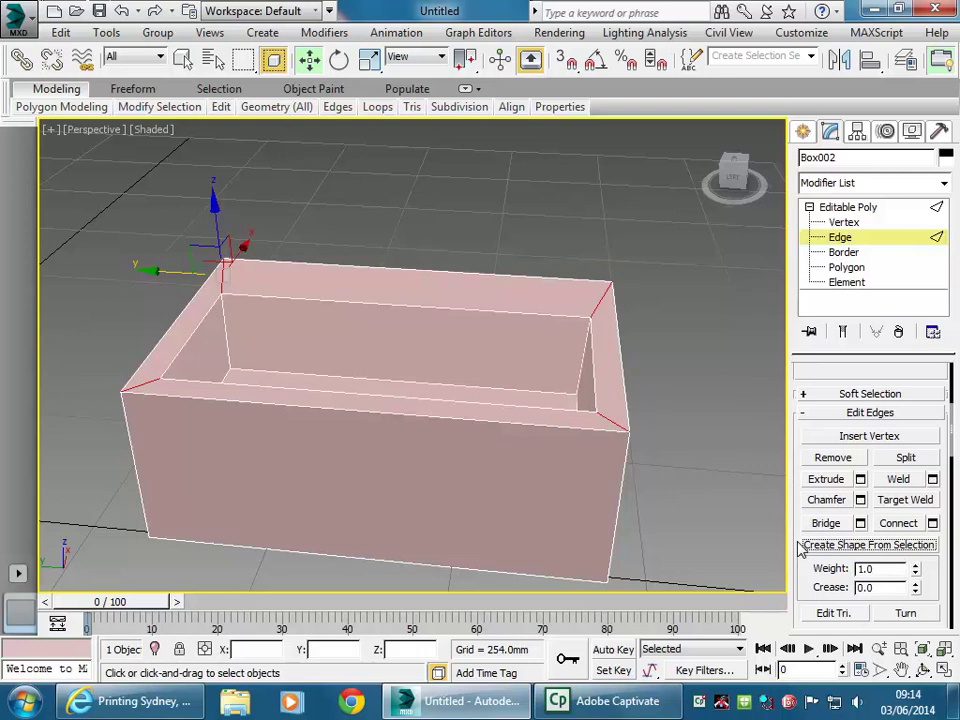
{"action": "left_click", "coordinate": [833, 458]}
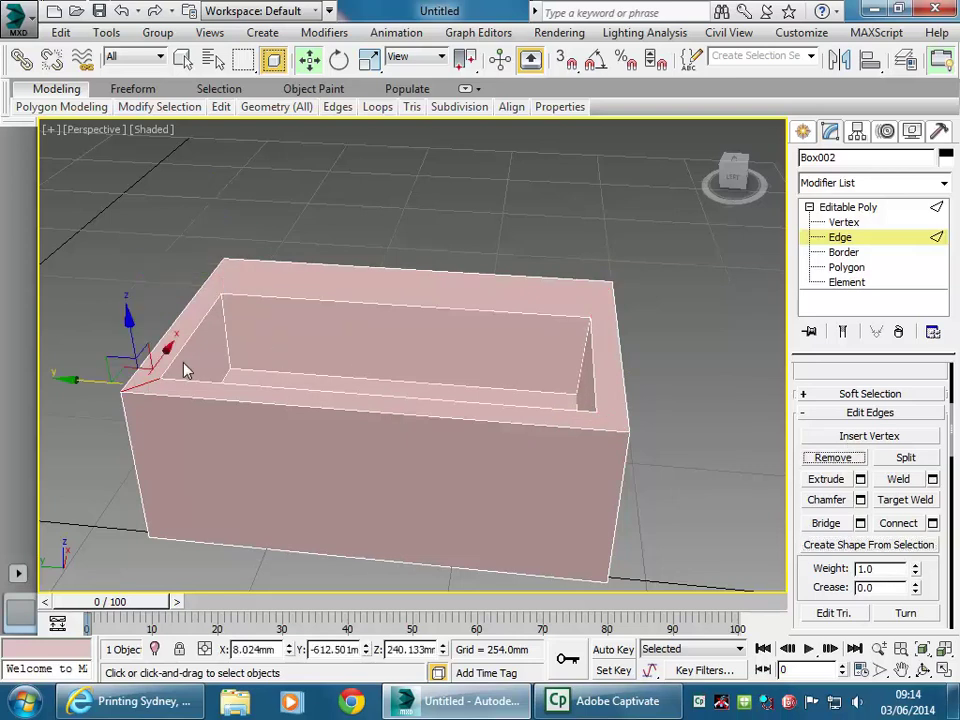
Clear the edge selection and try selecting the outer and inner rim edges of the box one by one.
{"action": "middle_click_drag", "start_coordinate": [156, 327], "coordinate": [182, 333]}
{"action": "middle_click_drag", "start_coordinate": [230, 301], "coordinate": [244, 334]}
{"action": "mouse_move", "coordinate": [261, 379]}
{"action": "middle_mouse_down", "text": "alt"}
{"action": "mouse_move", "coordinate": [261, 365]}
{"action": "mouse_move", "coordinate": [260, 386]}
{"action": "middle_mouse_up", "text": "alt"}
{"action": "scroll", "coordinate": [285, 370], "scroll_direction": "up", "scroll_amount": 2}
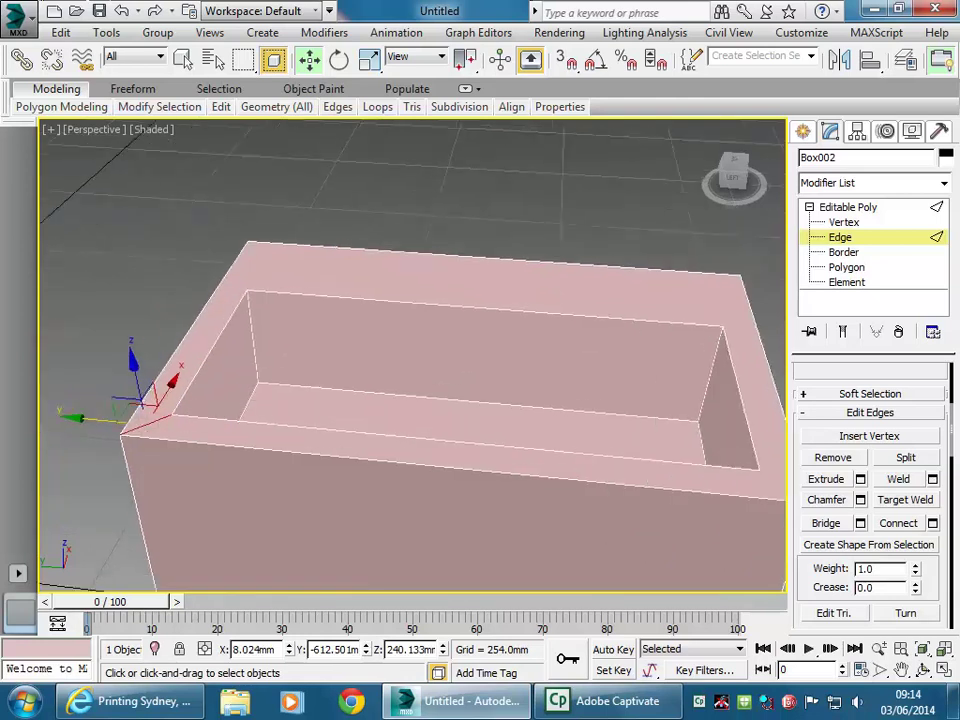
{"action": "left_click", "coordinate": [155, 291]}
{"action": "middle_click_drag", "start_coordinate": [287, 331], "coordinate": [268, 322]}
{"action": "middle_click_drag", "start_coordinate": [368, 334], "coordinate": [343, 324]}
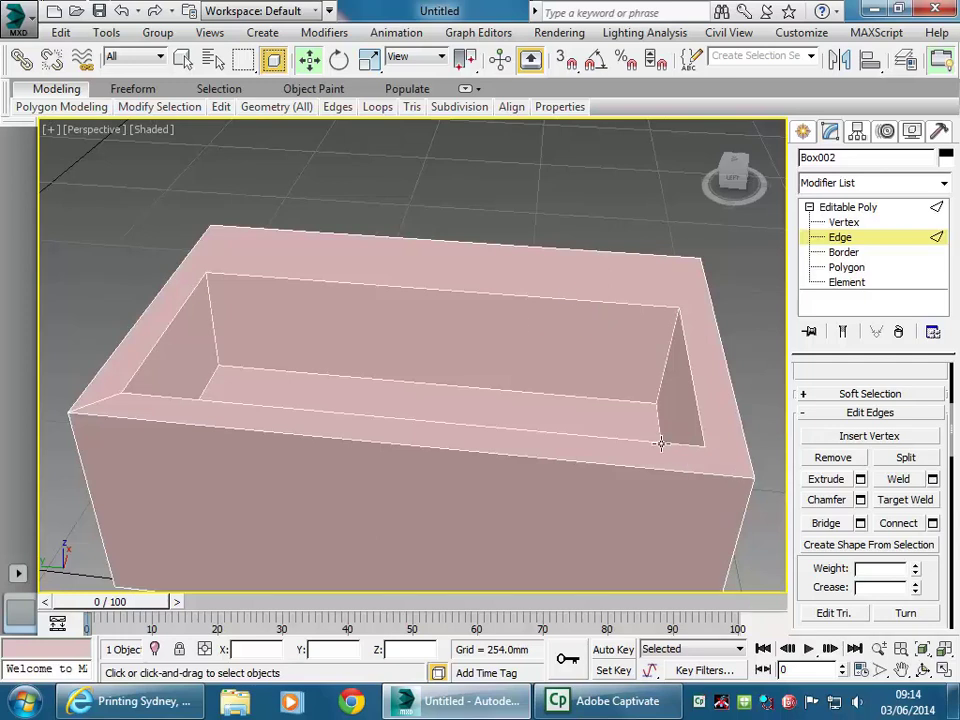
{"action": "left_click", "coordinate": [680, 473]}
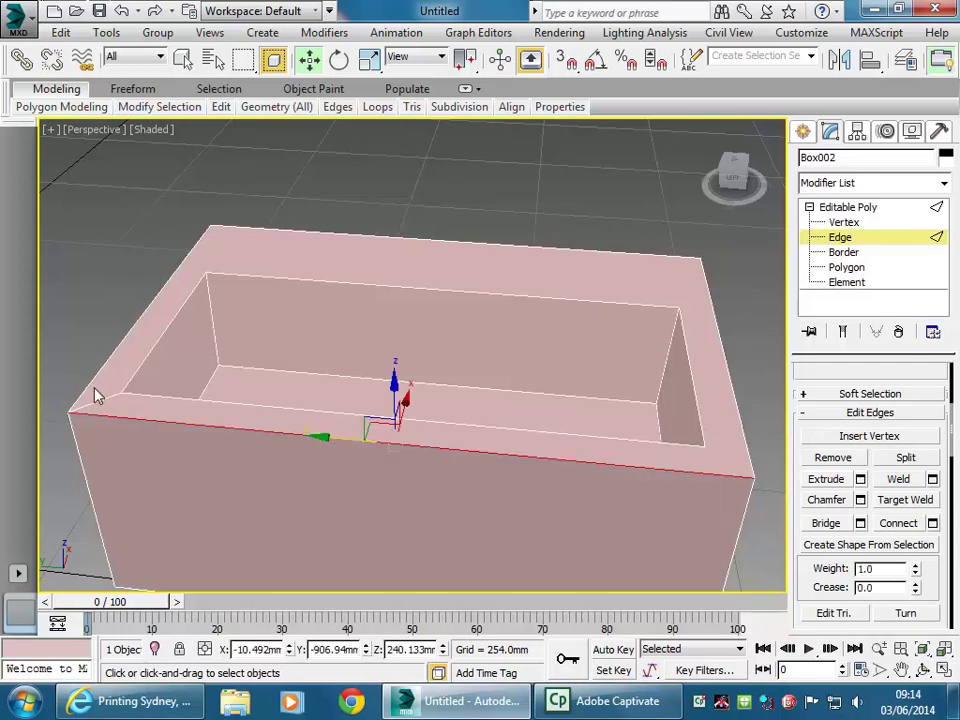
{"action": "left_click", "coordinate": [205, 276], "text": "ctrl"}
{"action": "left_click", "coordinate": [190, 302], "text": "ctrl"}
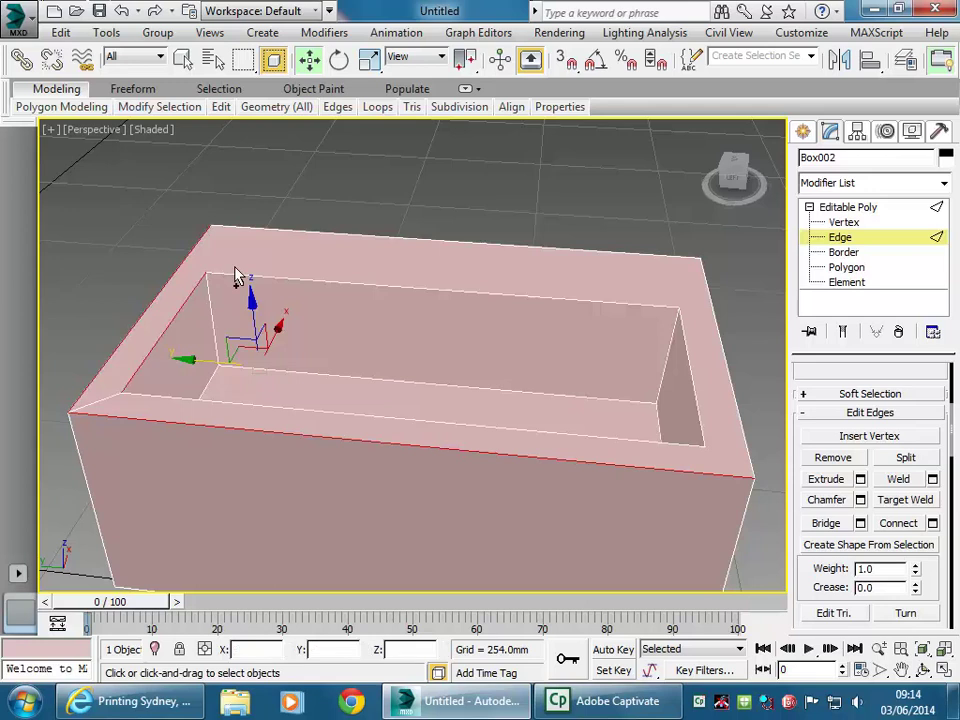
Select the two outer vertical corner edges on the box's front side in place of the rim edges.
{"action": "left_click", "coordinate": [77, 446]}
{"action": "scroll", "coordinate": [127, 458], "scroll_direction": "up", "scroll_amount": 2}
{"action": "middle_click_drag", "start_coordinate": [131, 456], "coordinate": [163, 429]}
{"action": "scroll", "coordinate": [196, 405], "scroll_direction": "down", "scroll_amount": 2}
{"action": "middle_click_drag", "start_coordinate": [620, 431], "coordinate": [589, 414]}
{"action": "left_click", "coordinate": [746, 481], "text": "ctrl"}
{"action": "middle_click_drag", "start_coordinate": [690, 429], "coordinate": [508, 369], "text": "alt"}
{"action": "scroll", "coordinate": [898, 291], "scroll_direction": "down", "scroll_amount": 5}
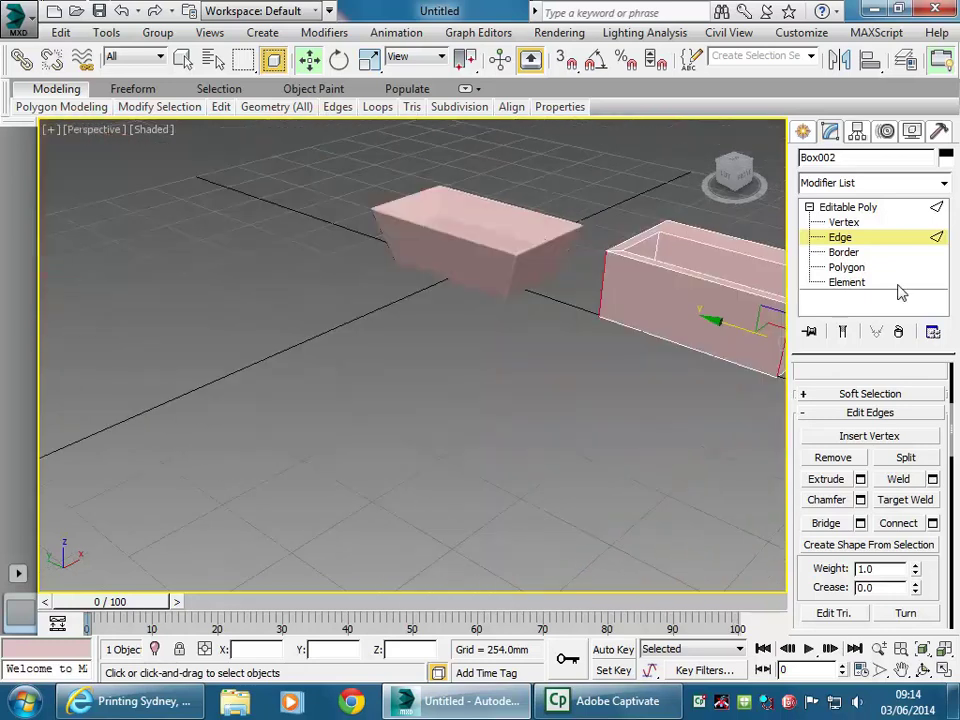
Add a third outer vertical corner edge, try a 10.574 mm chamfer with 14 segments on all three, and cancel it.
{"action": "middle_click_drag", "start_coordinate": [404, 341], "coordinate": [295, 378]}
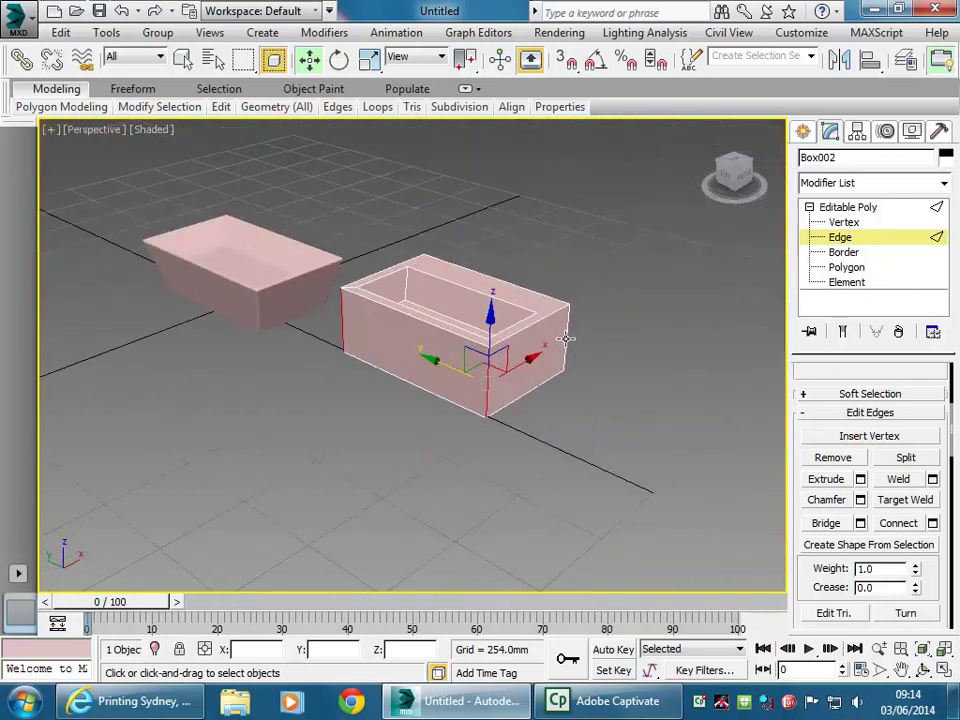
{"action": "left_click", "coordinate": [567, 338], "text": "ctrl"}
{"action": "middle_click_drag", "start_coordinate": [576, 377], "coordinate": [635, 384], "text": "alt"}
{"action": "left_click", "coordinate": [619, 357], "text": "ctrl"}
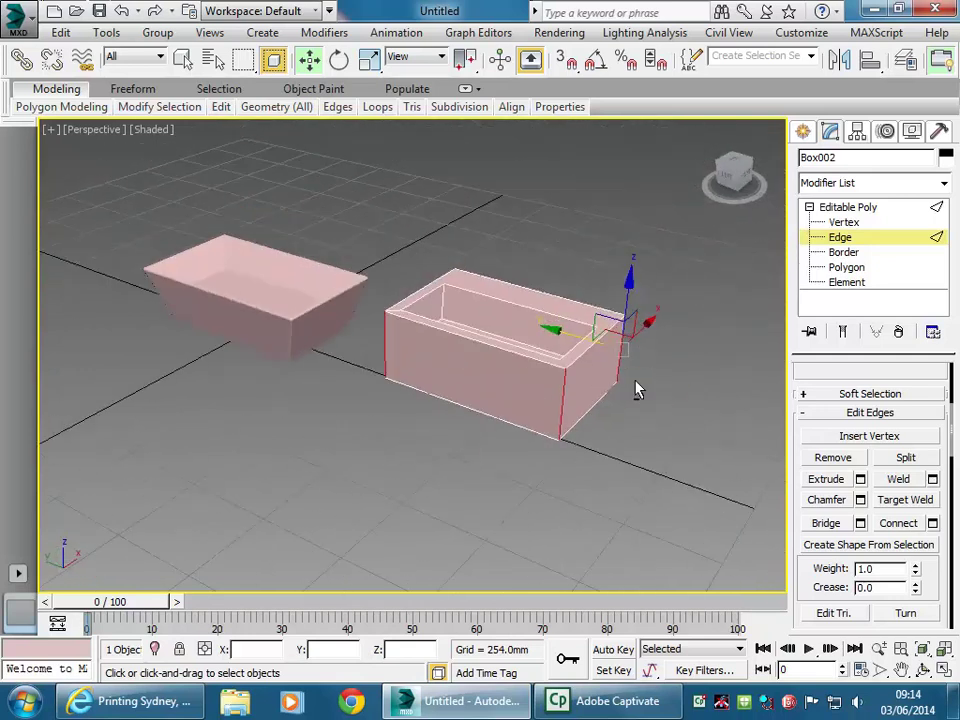
{"action": "scroll", "coordinate": [606, 378], "scroll_direction": "up", "scroll_amount": 1}
{"action": "scroll", "coordinate": [615, 360], "scroll_direction": "up", "scroll_amount": 4}
{"action": "middle_click_drag", "start_coordinate": [350, 265], "coordinate": [306, 302], "text": "alt"}
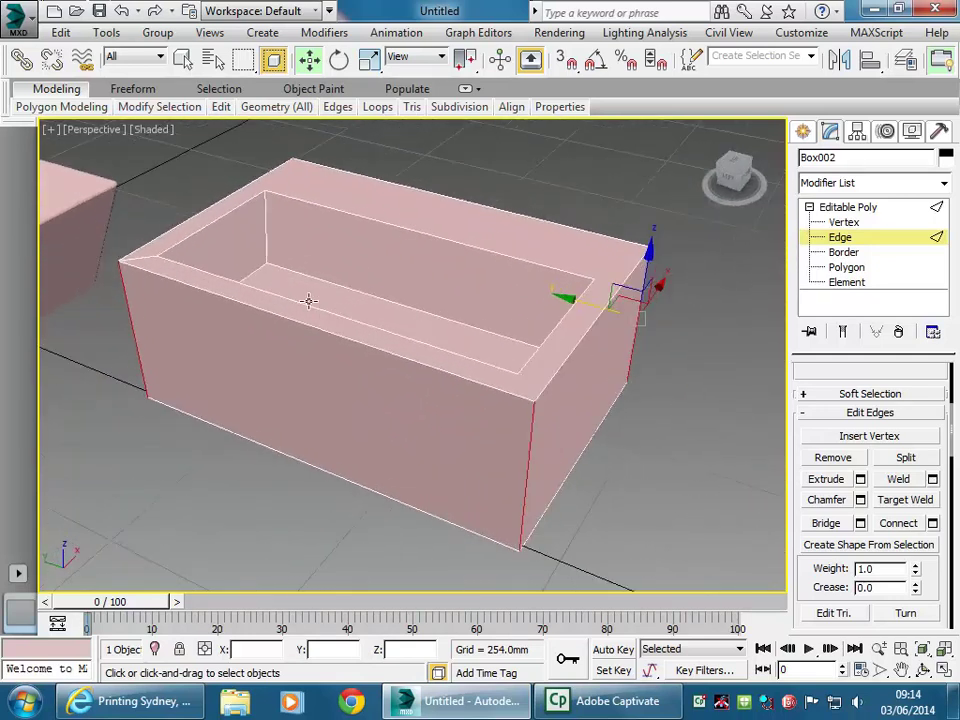
{"action": "left_click", "coordinate": [860, 500]}
{"action": "mouse_move", "coordinate": [422, 366]}
{"action": "left_mouse_down"}
{"action": "mouse_move", "coordinate": [425, 355]}
{"action": "mouse_move", "coordinate": [425, 364]}
{"action": "left_mouse_up"}
{"action": "middle_click_drag", "start_coordinate": [280, 333], "coordinate": [333, 341]}
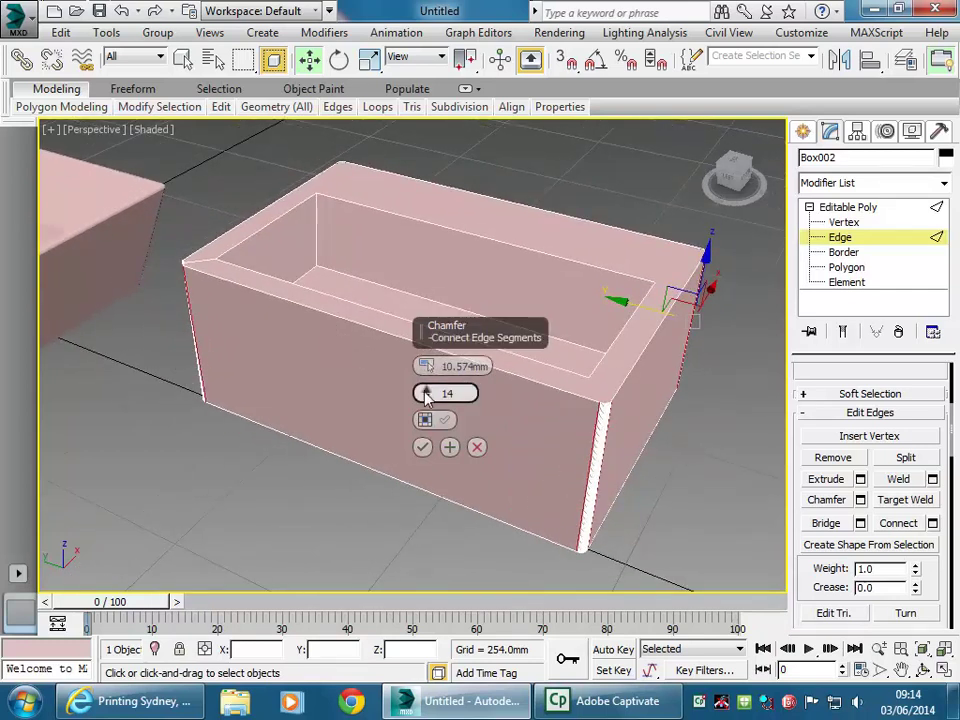
{"action": "left_click", "coordinate": [477, 447]}
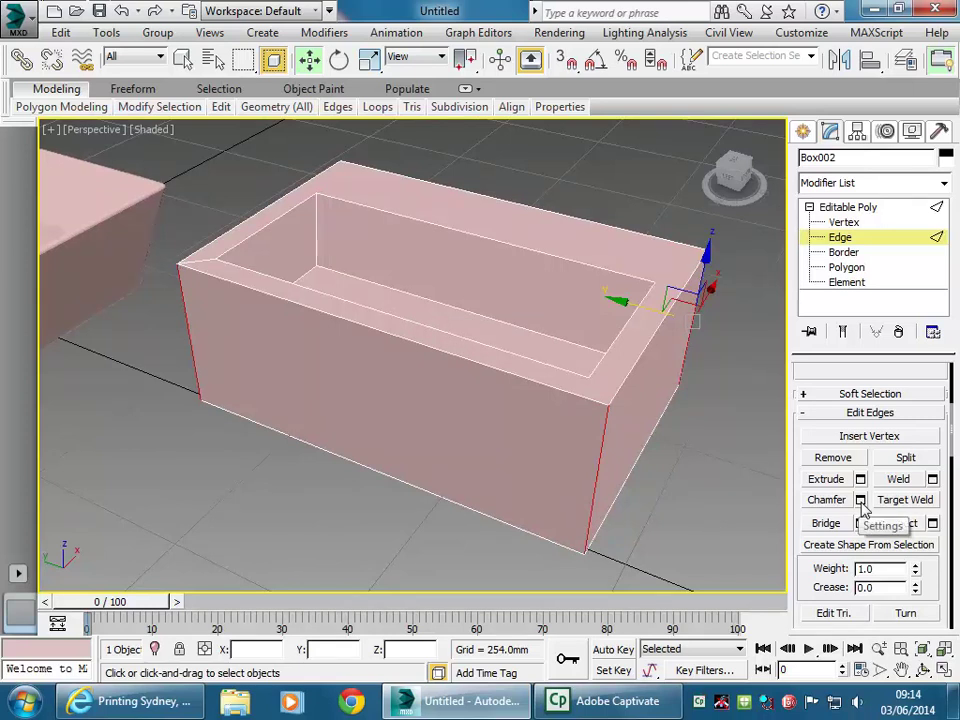
Select the remaining diagonal edge at the box's rim corner and clear the selection.
{"action": "middle_click_drag", "start_coordinate": [167, 306], "coordinate": [222, 290], "text": "alt"}
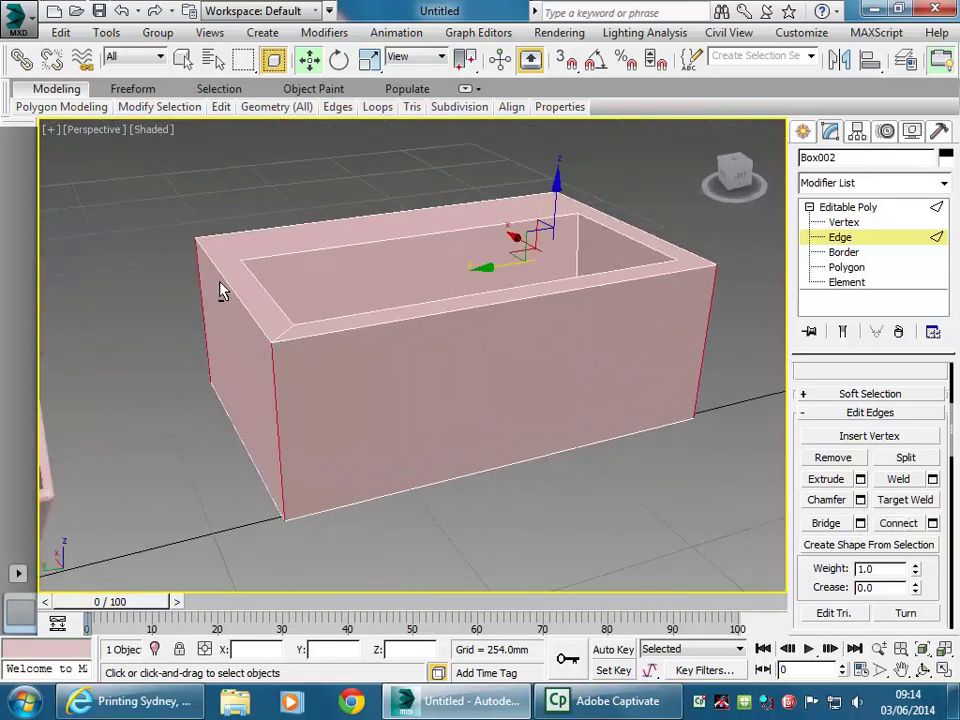
{"action": "scroll", "coordinate": [270, 332], "scroll_direction": "up", "scroll_amount": 3}
{"action": "scroll", "coordinate": [270, 332], "scroll_direction": "down", "scroll_amount": 1}
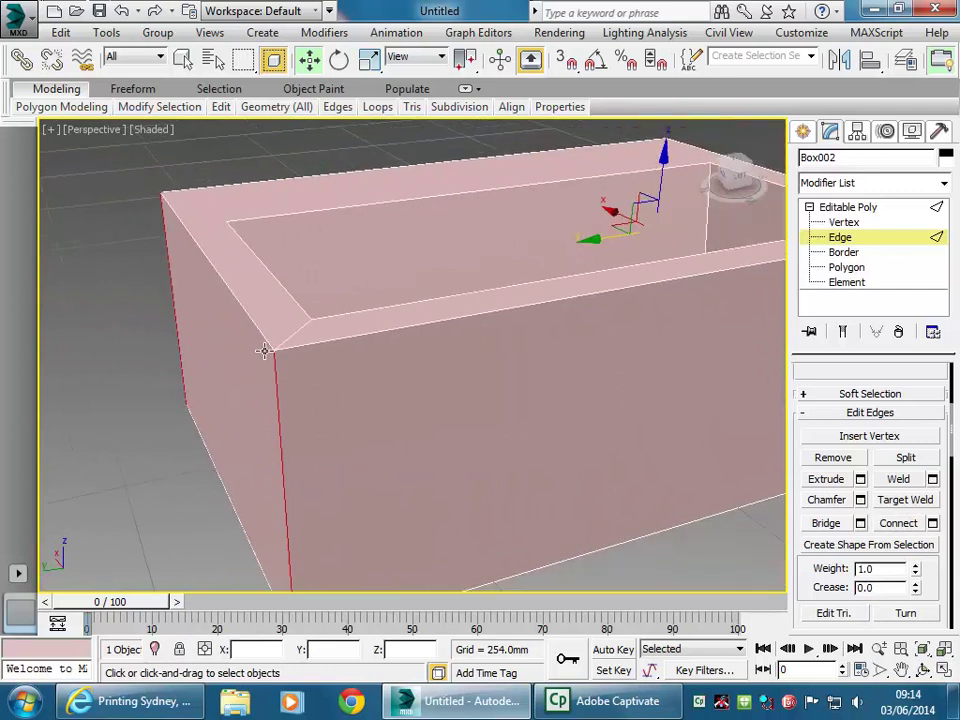
{"action": "middle_click_drag", "start_coordinate": [263, 355], "coordinate": [258, 360], "text": "alt"}
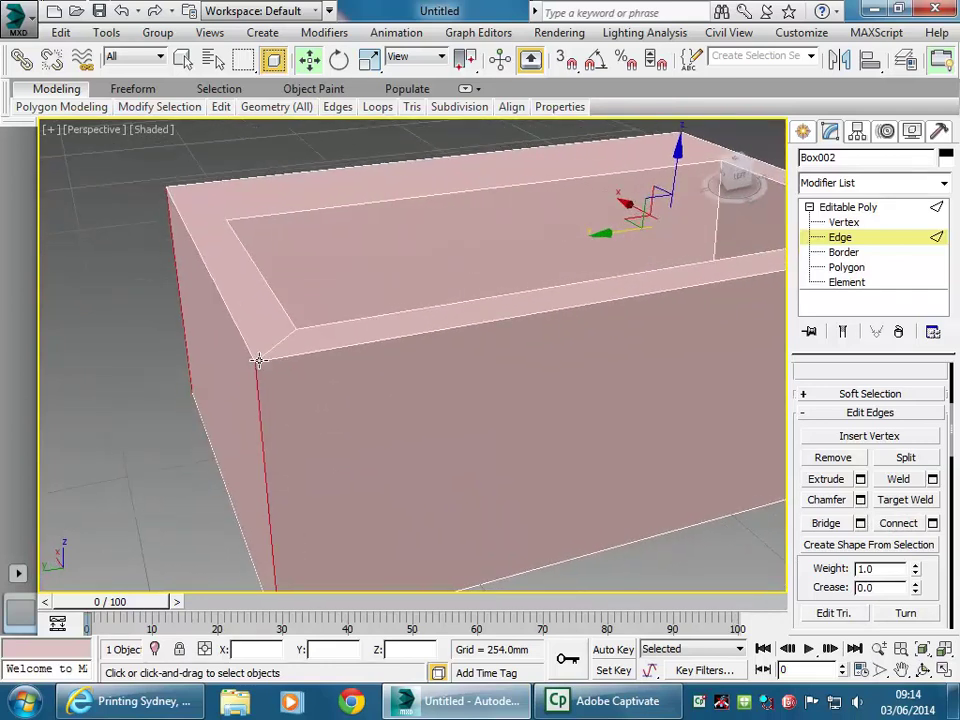
{"action": "left_click", "coordinate": [175, 264]}
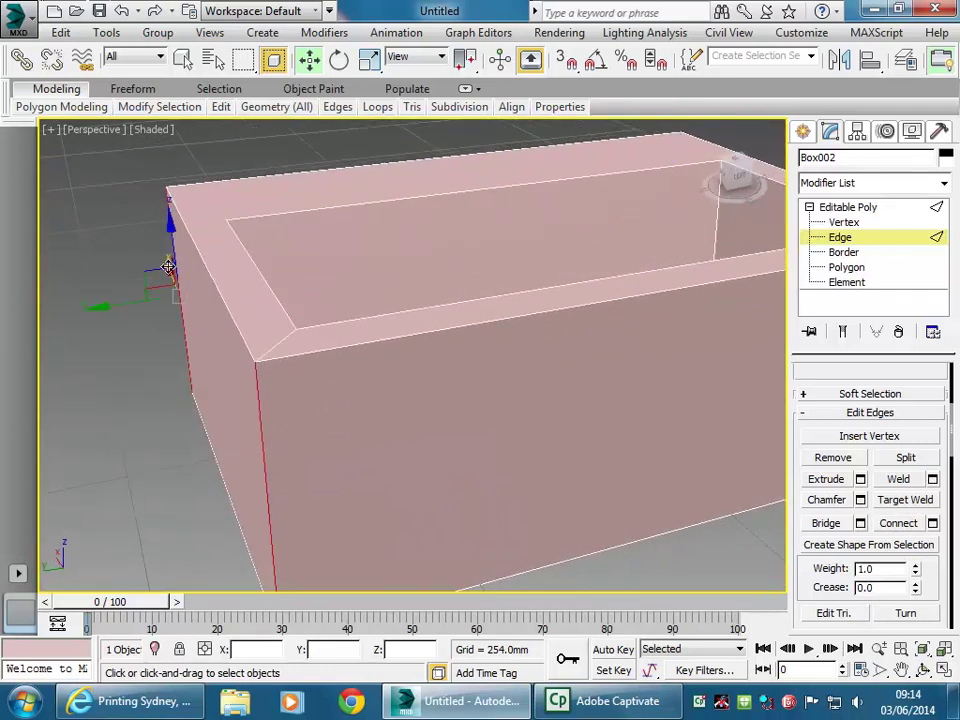
{"action": "left_click", "coordinate": [276, 344]}
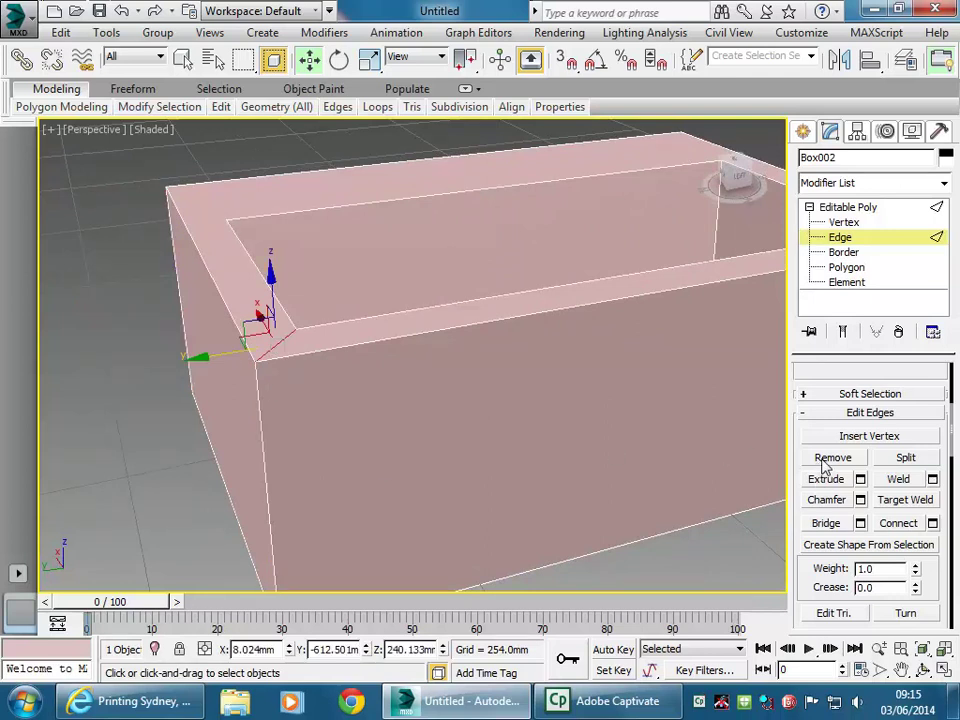
{"action": "left_click", "coordinate": [88, 292]}
Try a 10.574 mm chamfer with 14 segments on the single vertical corner edge below the rim's diagonal, cancel it, and deselect the edge.
{"action": "left_click", "coordinate": [261, 424]}
{"action": "middle_click_drag", "start_coordinate": [261, 424], "coordinate": [590, 395], "text": "alt"}
{"action": "middle_click_drag", "start_coordinate": [752, 390], "coordinate": [476, 436], "text": "alt"}
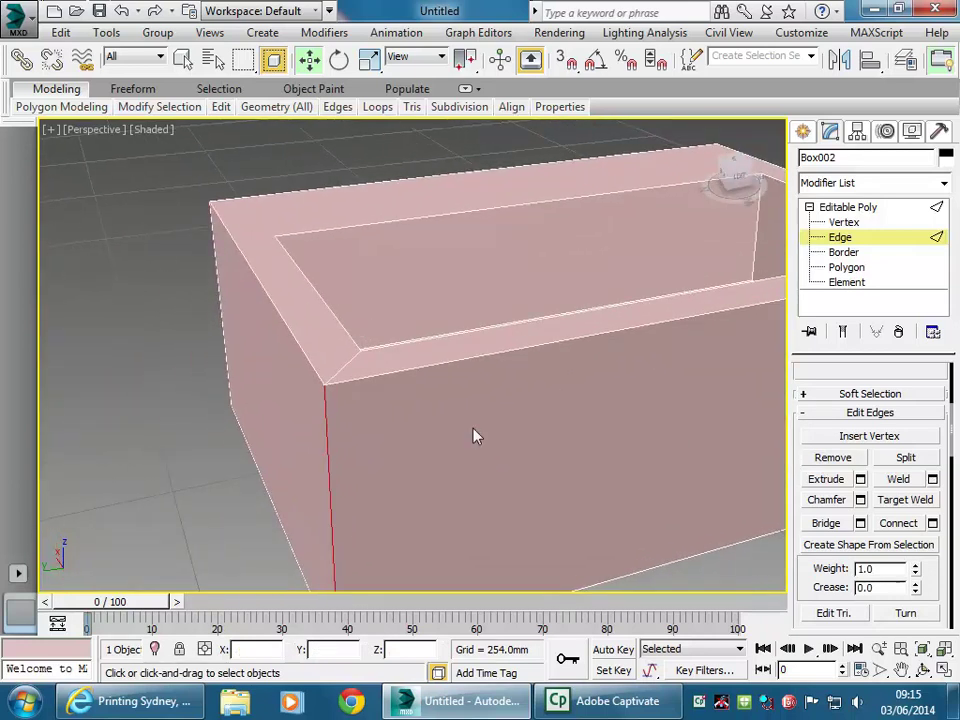
{"action": "left_click", "coordinate": [860, 499]}
{"action": "mouse_move", "coordinate": [403, 439]}
{"action": "middle_mouse_down", "text": "alt"}
{"action": "mouse_move", "coordinate": [378, 386]}
{"action": "mouse_move", "coordinate": [402, 426]}
{"action": "middle_mouse_up", "text": "alt"}
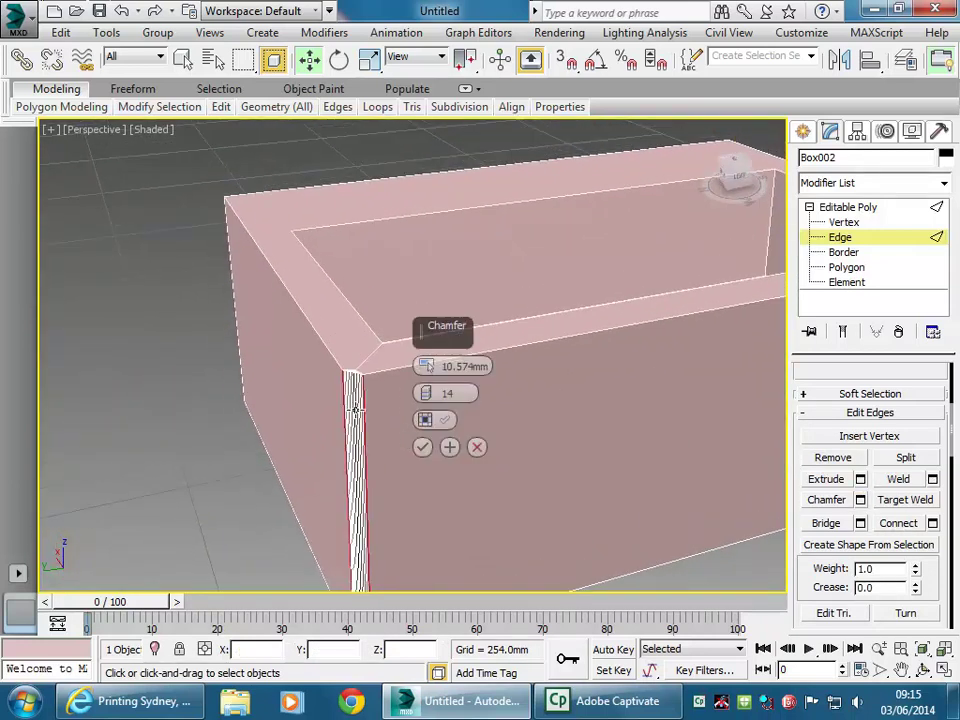
{"action": "scroll", "coordinate": [354, 404], "scroll_direction": "up", "scroll_amount": 5}
{"action": "scroll", "coordinate": [380, 376], "scroll_direction": "down", "scroll_amount": 6}
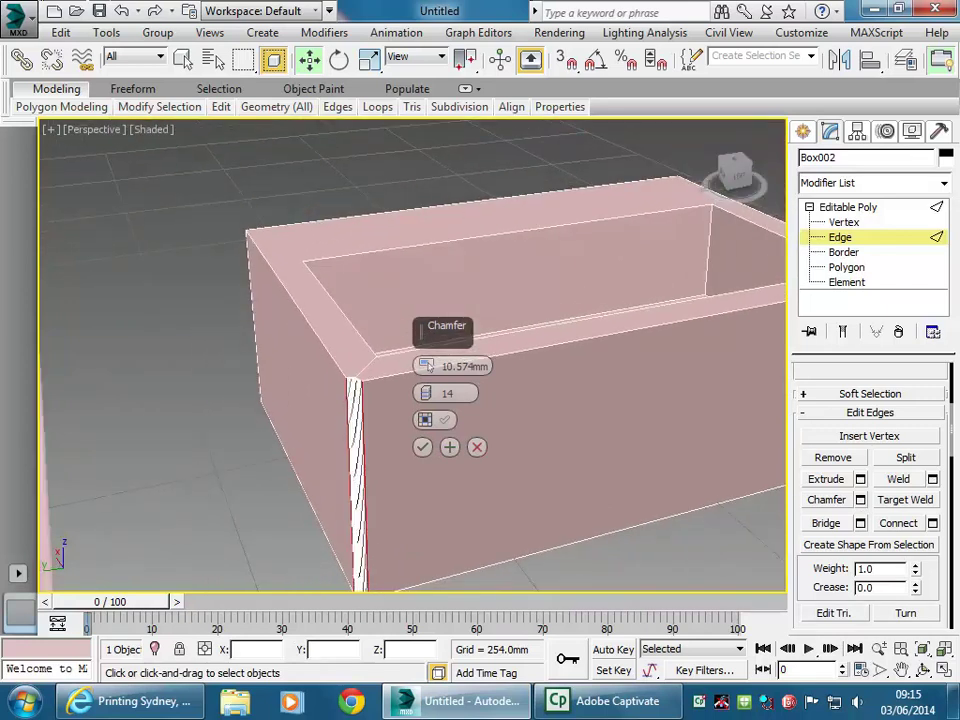
{"action": "left_click", "coordinate": [476, 447]}
{"action": "left_click", "coordinate": [213, 392]}
Delete the polygon that forms the box's top rim.
{"action": "scroll", "coordinate": [353, 378], "scroll_direction": "down", "scroll_amount": 5}
{"action": "middle_click_drag", "start_coordinate": [353, 378], "coordinate": [362, 457]}
{"action": "scroll", "coordinate": [290, 417], "scroll_direction": "up", "scroll_amount": 4}
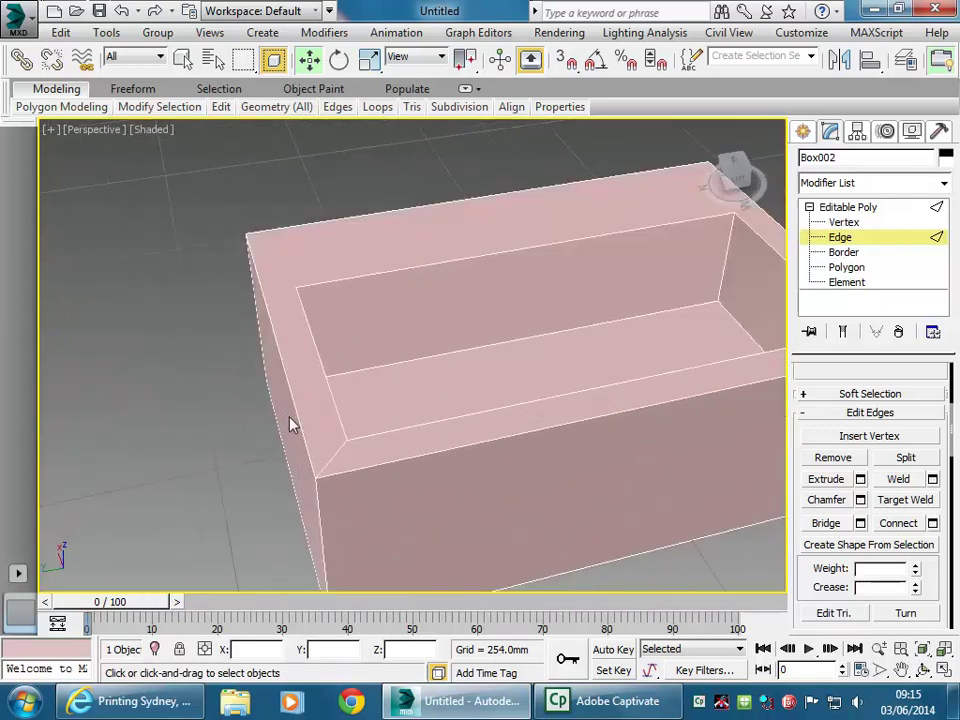
{"action": "scroll", "coordinate": [450, 431], "scroll_direction": "down", "scroll_amount": 4}
{"action": "middle_click_drag", "start_coordinate": [450, 431], "coordinate": [300, 432]}
{"action": "scroll", "coordinate": [328, 418], "scroll_direction": "up", "scroll_amount": 4}
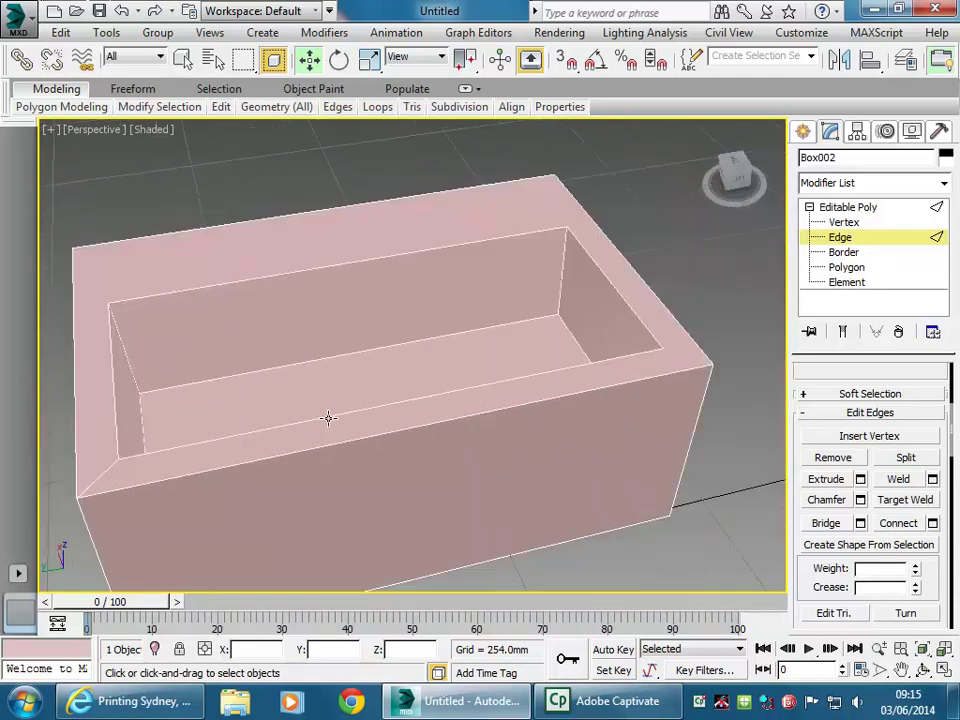
{"action": "mouse_move", "coordinate": [530, 366]}
{"action": "middle_mouse_down"}
{"action": "mouse_move", "coordinate": [585, 387]}
{"action": "mouse_move", "coordinate": [544, 377]}
{"action": "middle_mouse_up"}
{"action": "middle_click_drag", "start_coordinate": [392, 368], "coordinate": [206, 426]}
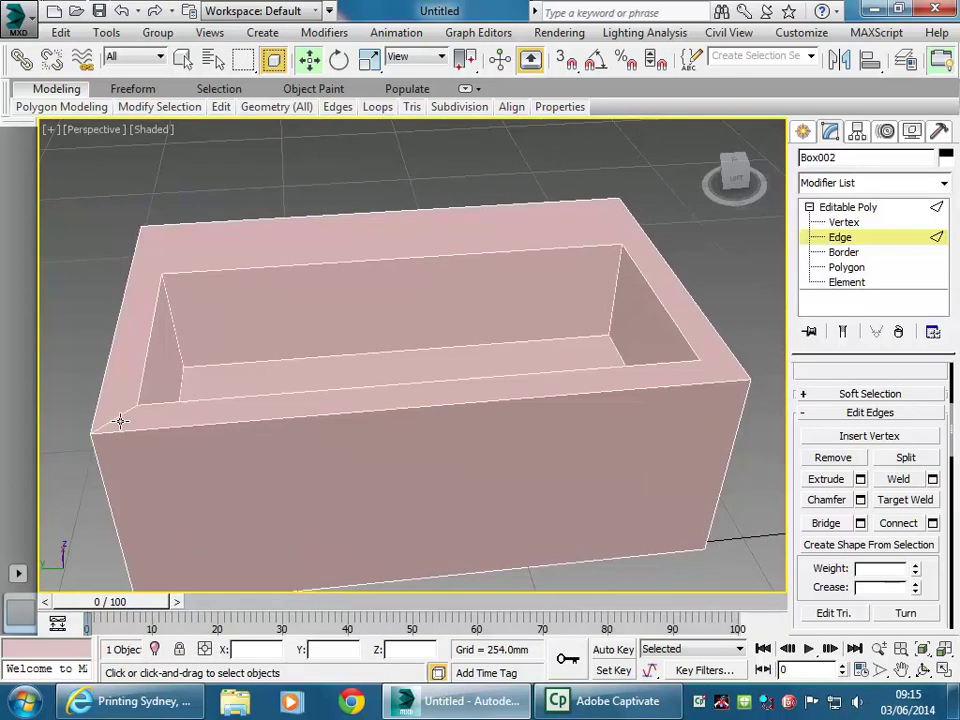
{"action": "left_click", "coordinate": [852, 268]}
{"action": "left_click", "coordinate": [500, 245]}
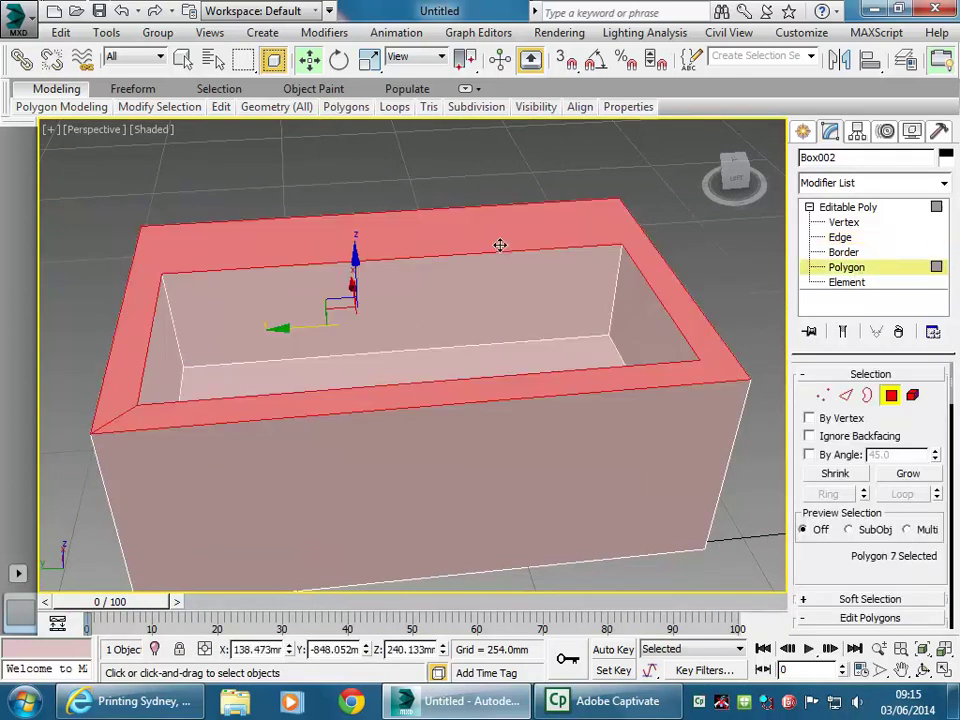
{"action": "key", "text": "Delete"}
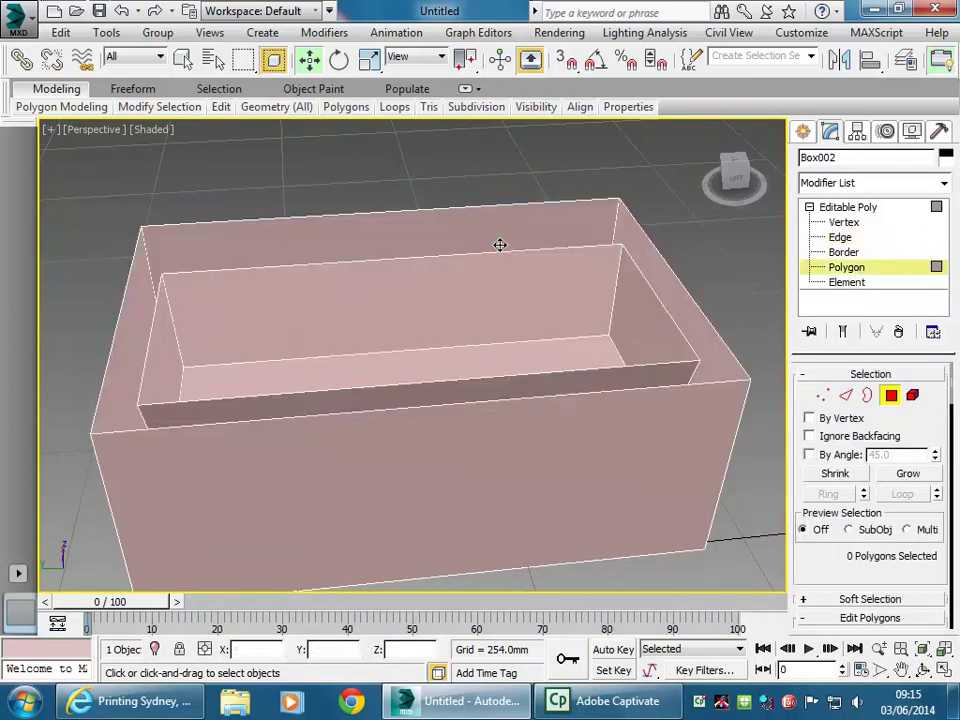
Select the outer and inner open borders at the box's top and cap both.
{"action": "left_click", "coordinate": [869, 396]}
{"action": "left_click", "coordinate": [378, 214]}
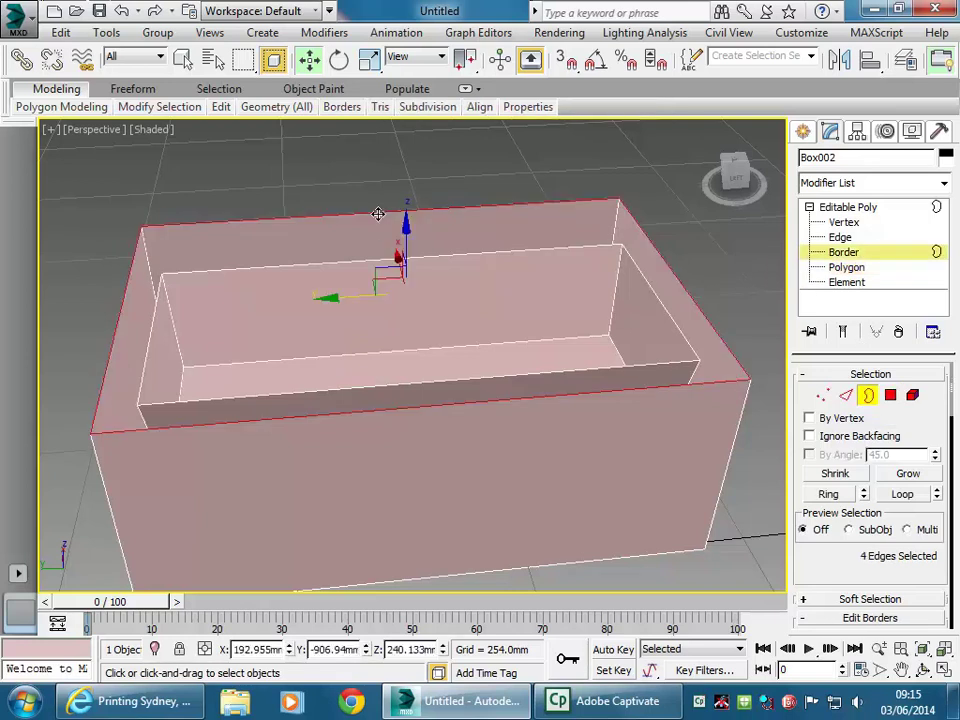
{"action": "left_click", "coordinate": [278, 266], "text": "ctrl"}
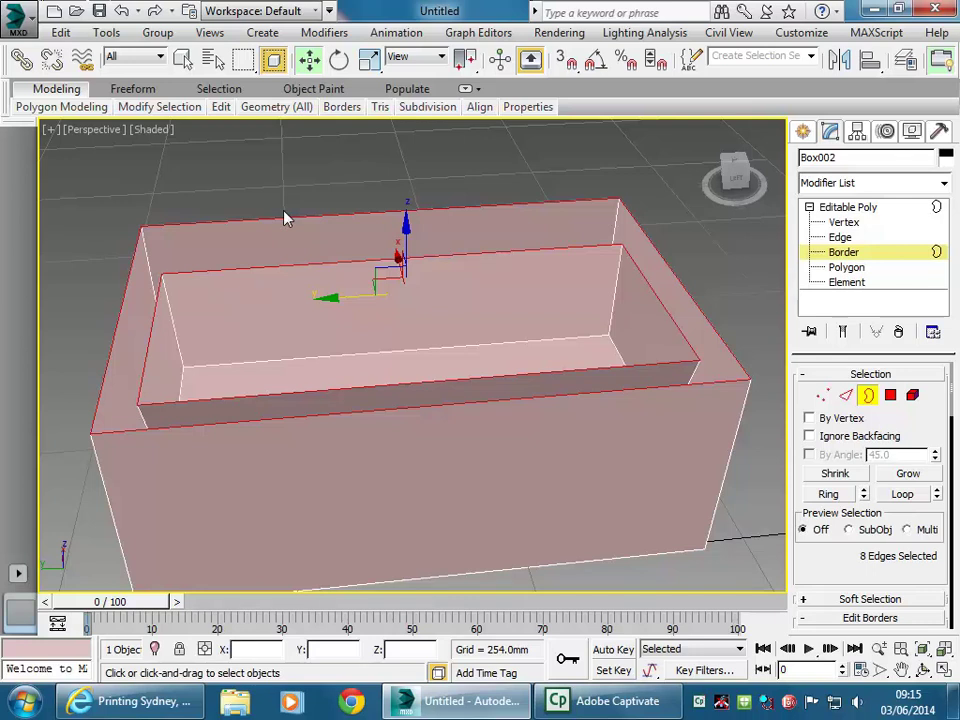
{"action": "left_click_drag", "start_coordinate": [812, 568], "coordinate": [806, 409]}
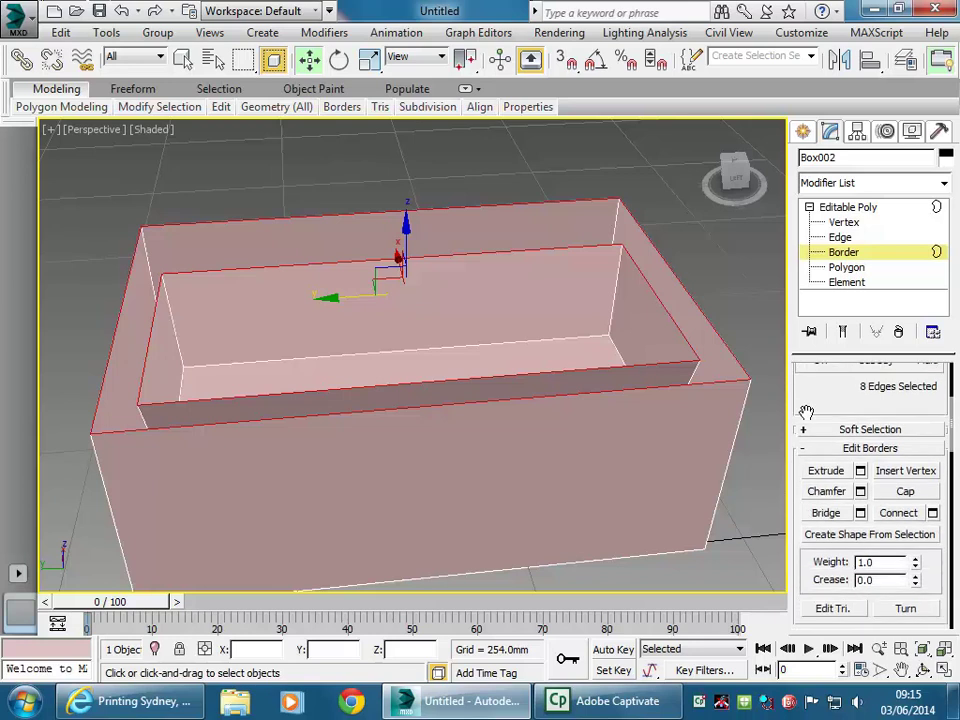
{"action": "left_click", "coordinate": [905, 492]}
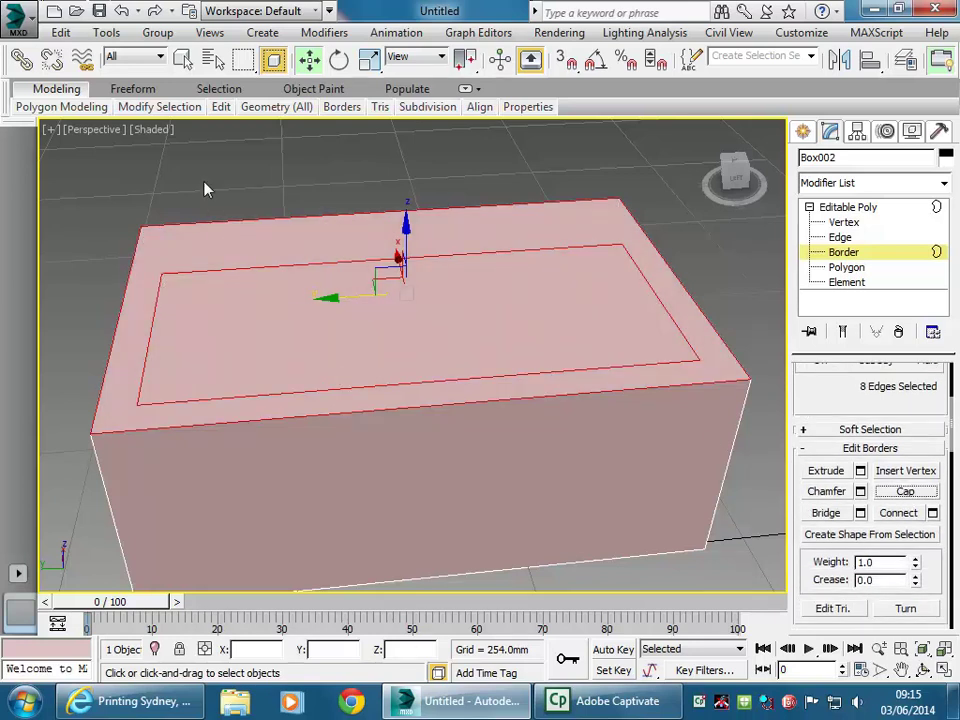
{"action": "left_click", "coordinate": [291, 318]}
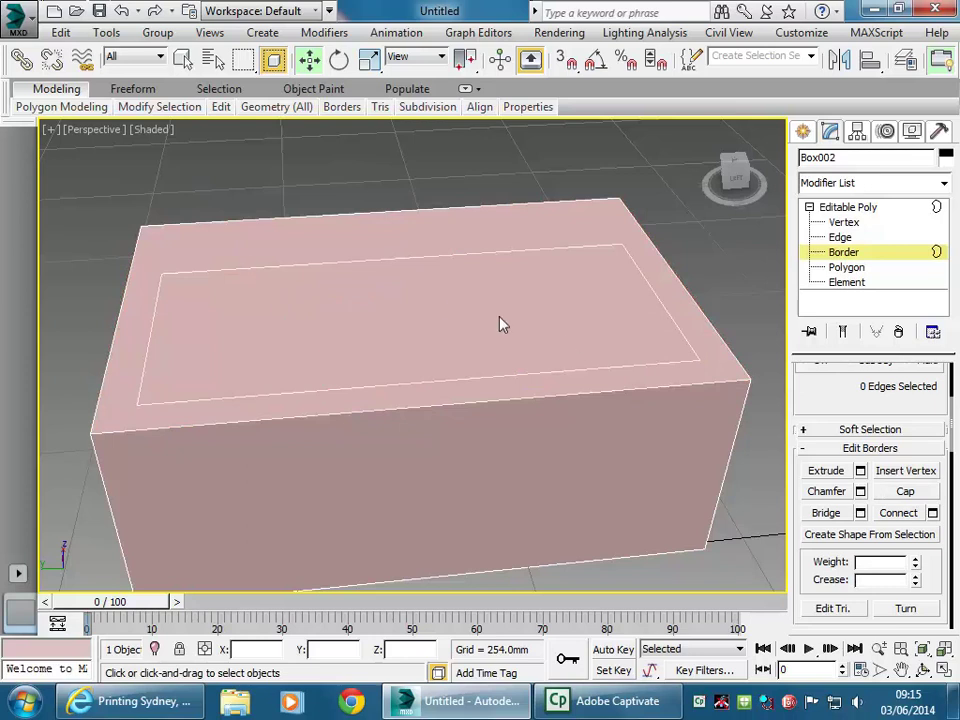
Delete the inner cap polygon over the recess and select the outer cap polygon.
{"action": "left_click", "coordinate": [846, 267]}
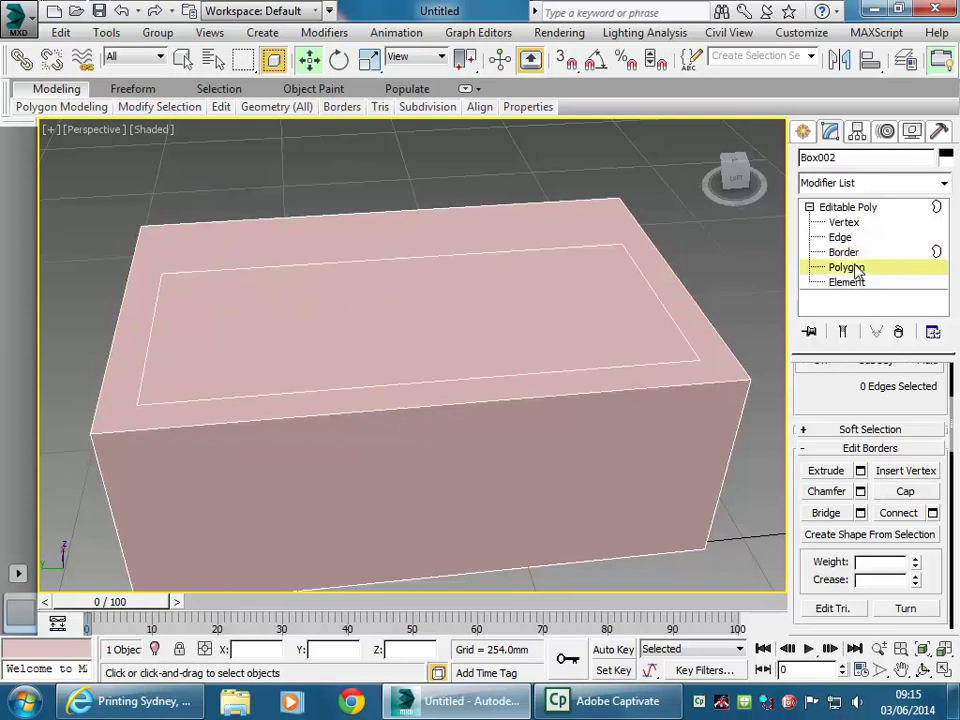
{"action": "left_click", "coordinate": [411, 346]}
{"action": "left_click", "coordinate": [411, 346]}
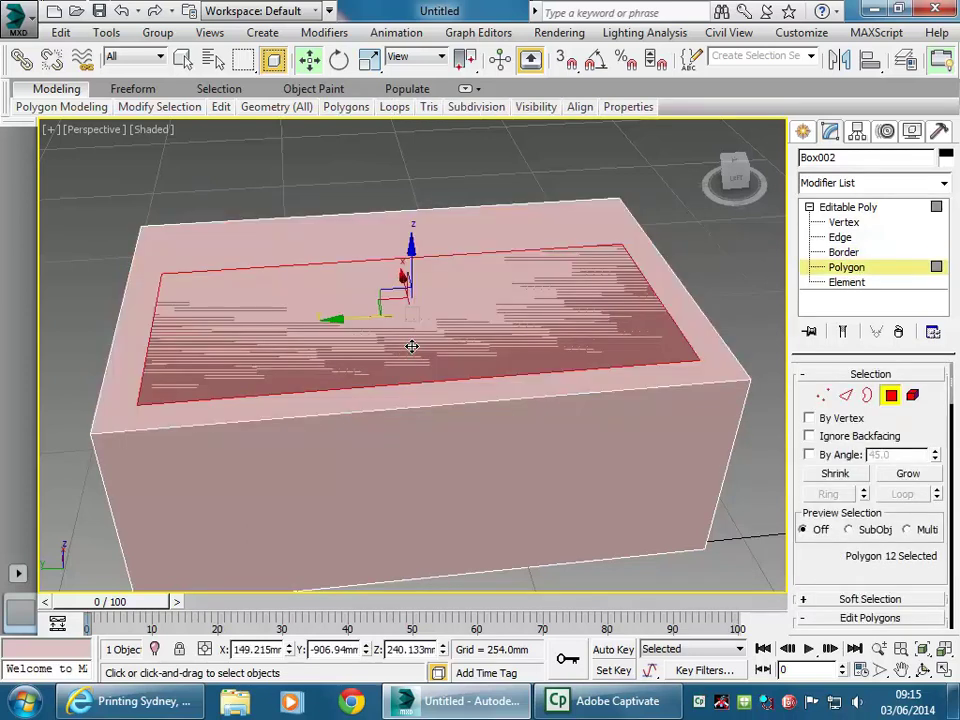
{"action": "key", "text": "Delete"}
{"action": "left_click", "coordinate": [368, 255]}
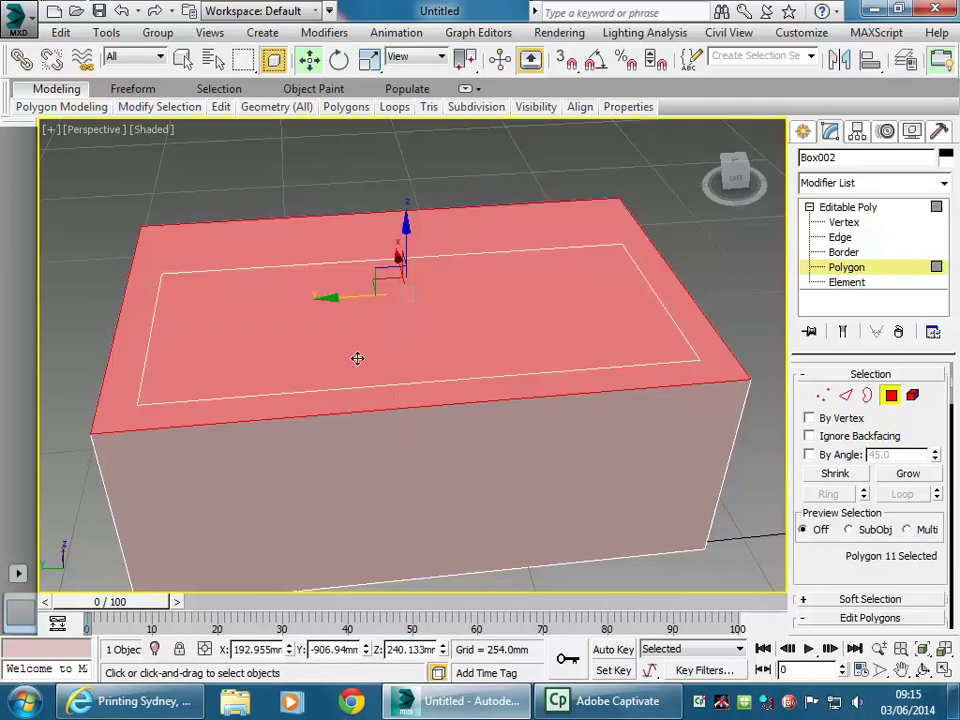
{"action": "left_click_drag", "start_coordinate": [807, 570], "coordinate": [806, 320]}
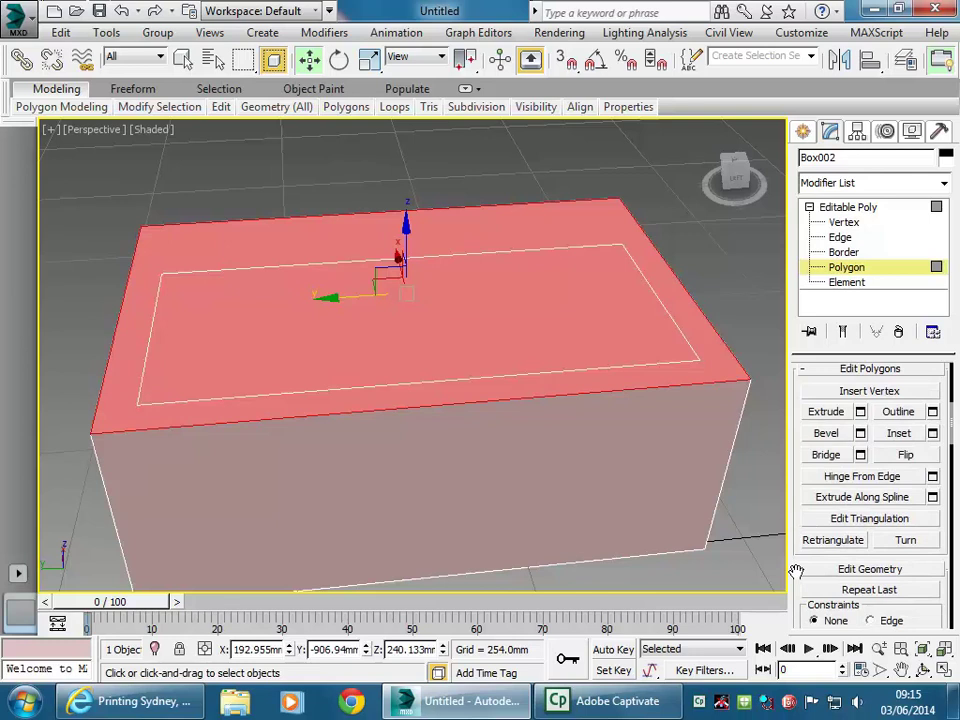
{"action": "scroll", "coordinate": [798, 493], "scroll_direction": "up", "scroll_amount": 1}
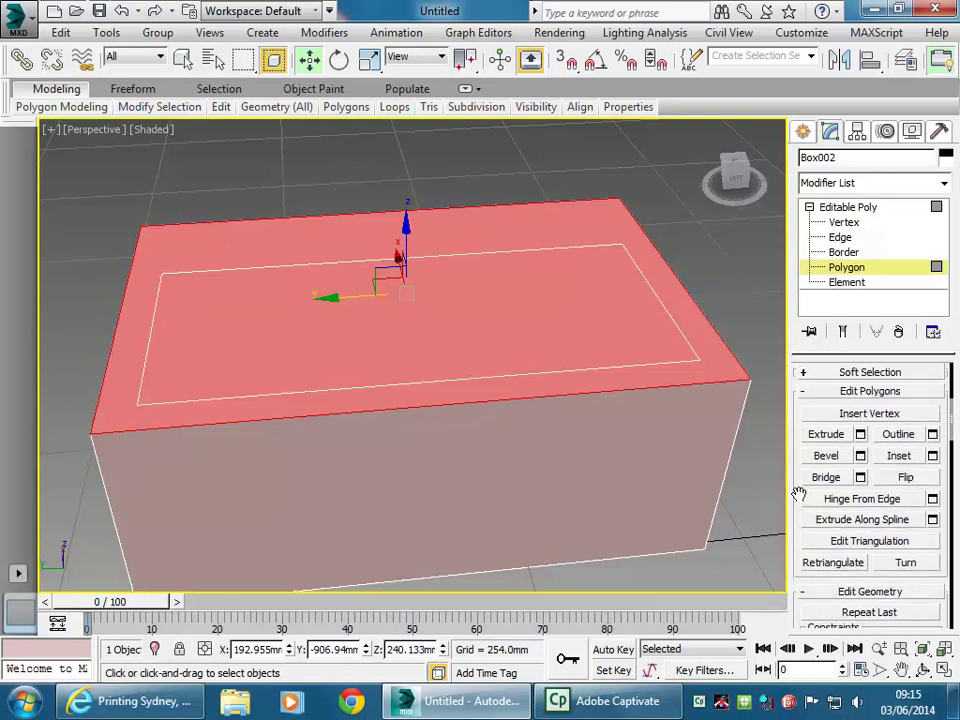
Undo the capping and polygon edits back through the deletion of the top rim polygon.
{"action": "left_click", "coordinate": [124, 11]}
{"action": "left_click", "coordinate": [125, 12]}
{"action": "left_click", "coordinate": [124, 11]}
{"action": "left_click", "coordinate": [124, 11]}
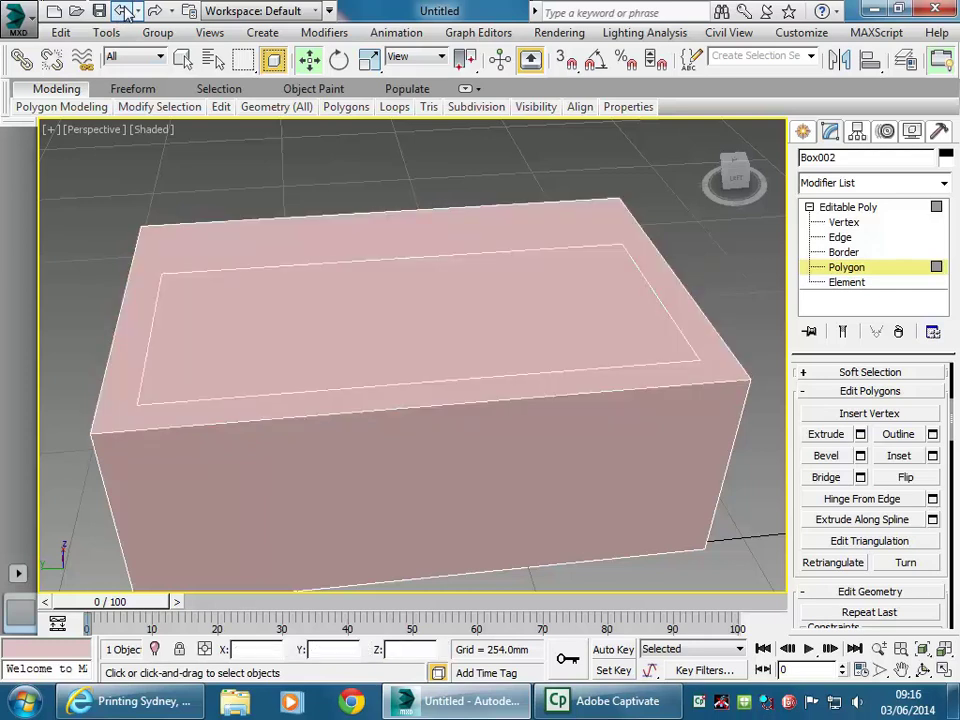
{"action": "left_click", "coordinate": [137, 11]}
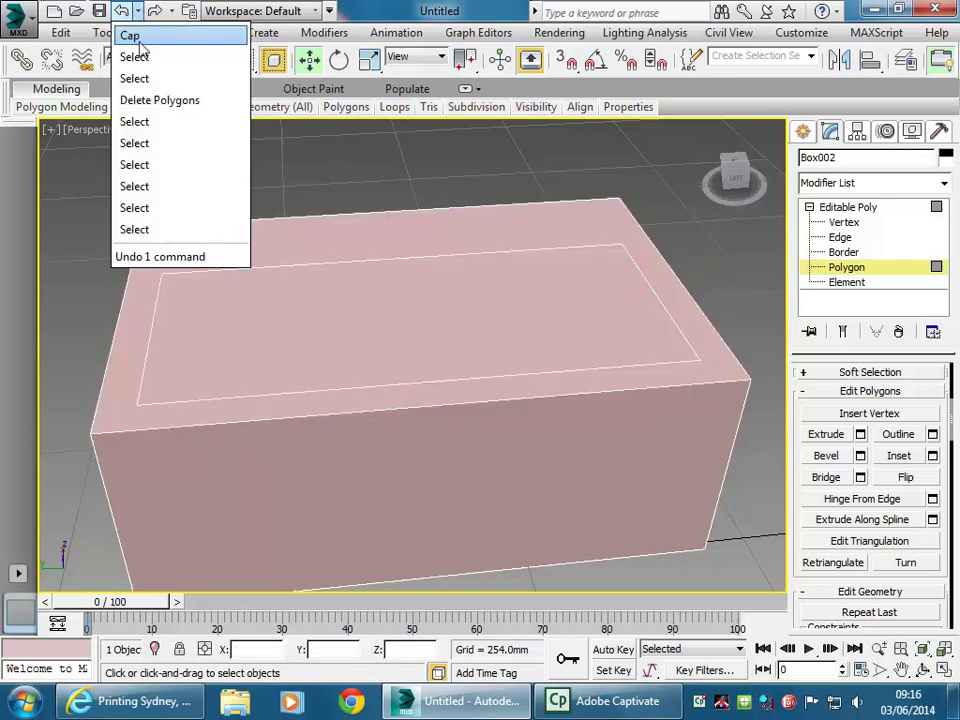
{"action": "left_click", "coordinate": [140, 106]}
Select the box's long front side polygon and clear the selection.
{"action": "left_click", "coordinate": [88, 349]}
{"action": "middle_click_drag", "start_coordinate": [88, 349], "coordinate": [166, 317]}
{"action": "mouse_move", "coordinate": [318, 465]}
{"action": "middle_mouse_down"}
{"action": "mouse_move", "coordinate": [291, 456]}
{"action": "mouse_move", "coordinate": [309, 468]}
{"action": "middle_mouse_up"}
{"action": "left_click", "coordinate": [238, 415]}
{"action": "scroll", "coordinate": [276, 482], "scroll_direction": "down", "scroll_amount": 3}
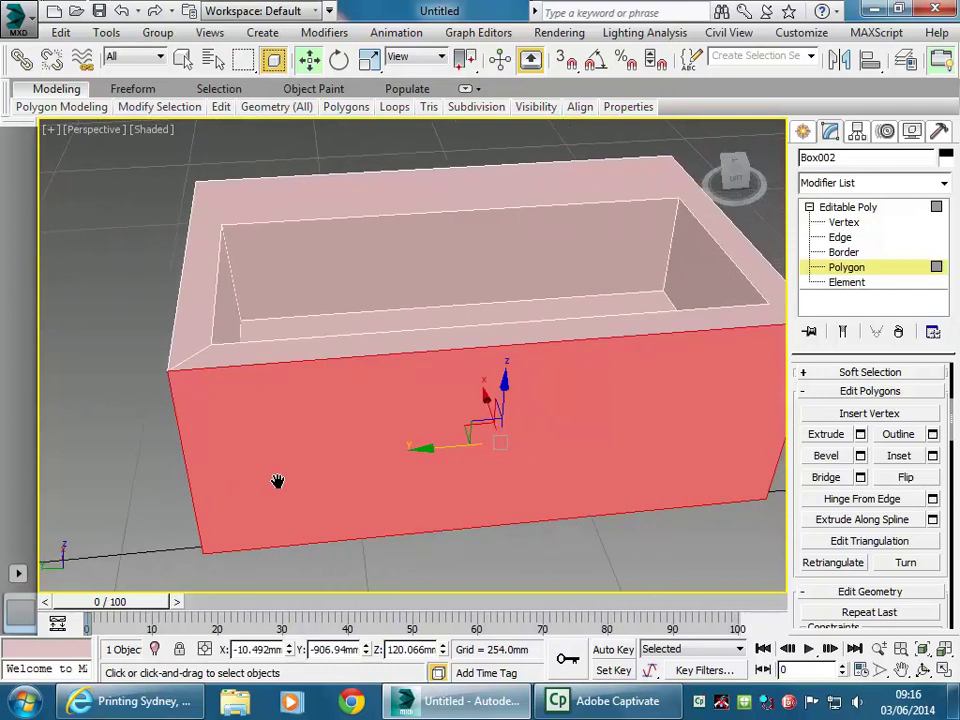
{"action": "scroll", "coordinate": [310, 505], "scroll_direction": "down", "scroll_amount": 2}
{"action": "middle_click_drag", "start_coordinate": [310, 510], "coordinate": [334, 460], "text": "alt"}
{"action": "left_click", "coordinate": [716, 538]}
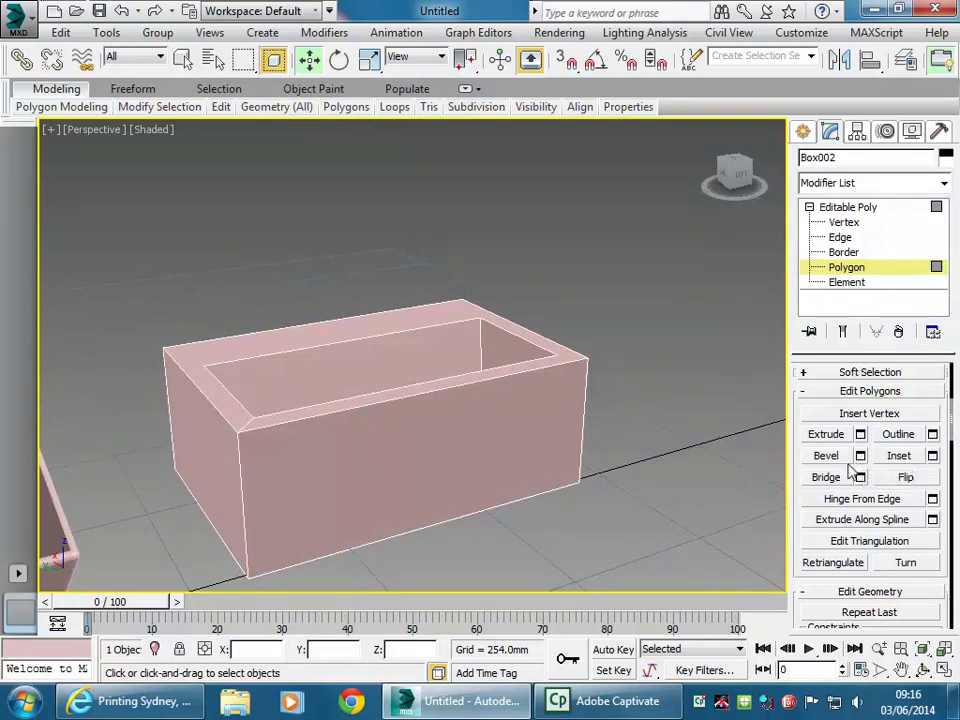
Return to edge selection and select the two vertical corner edges of the box's long front side.
{"action": "left_click", "coordinate": [240, 490]}
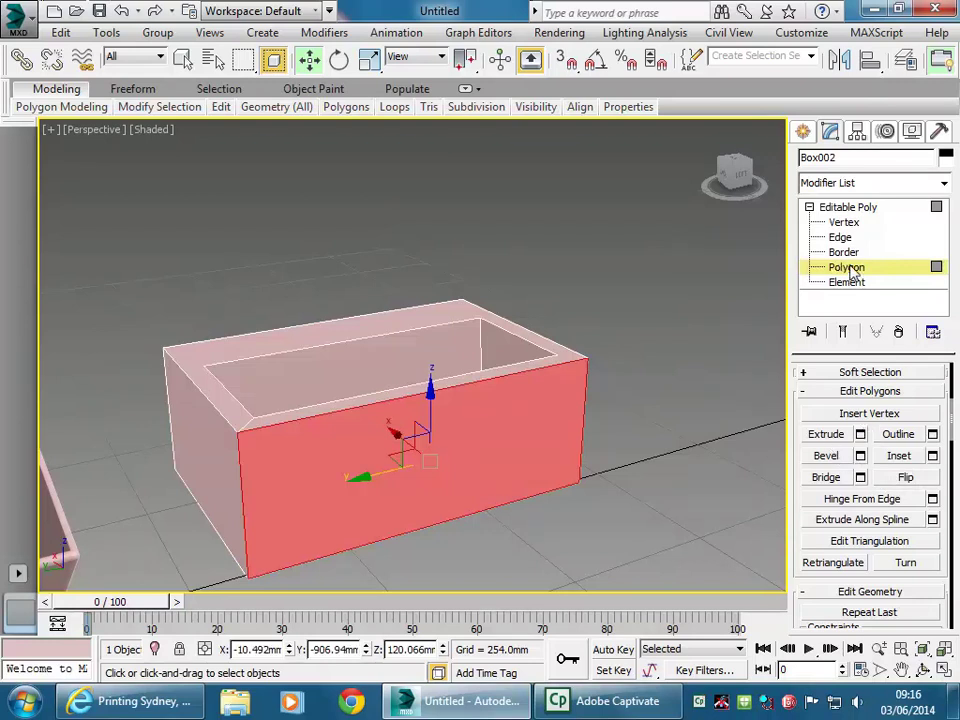
{"action": "left_click", "coordinate": [840, 237]}
{"action": "left_click", "coordinate": [236, 481]}
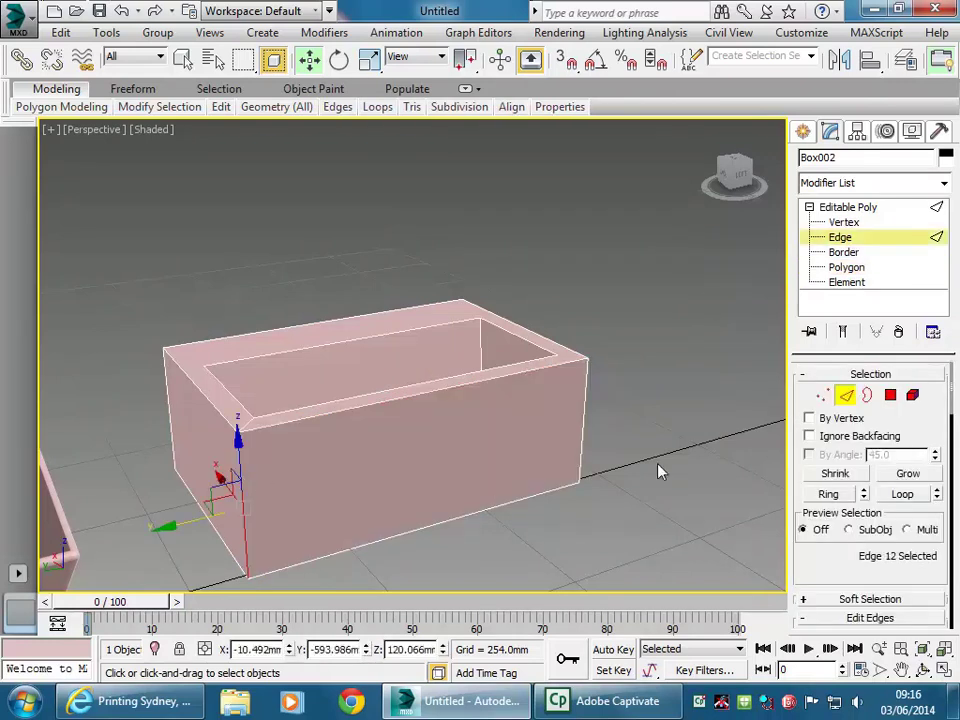
{"action": "left_click", "coordinate": [585, 426], "text": "ctrl"}
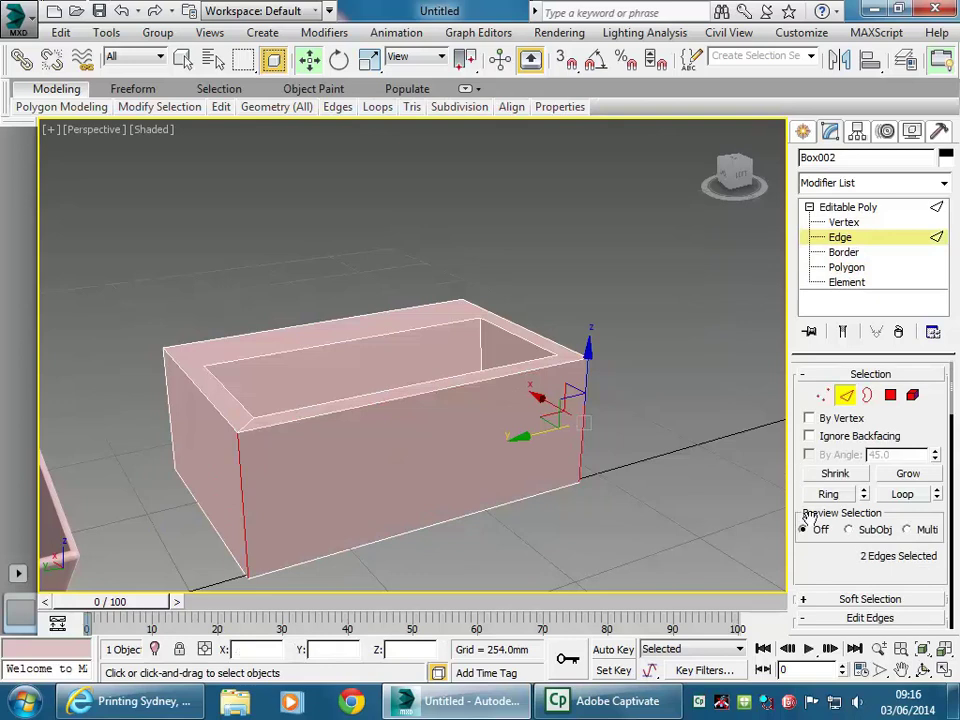
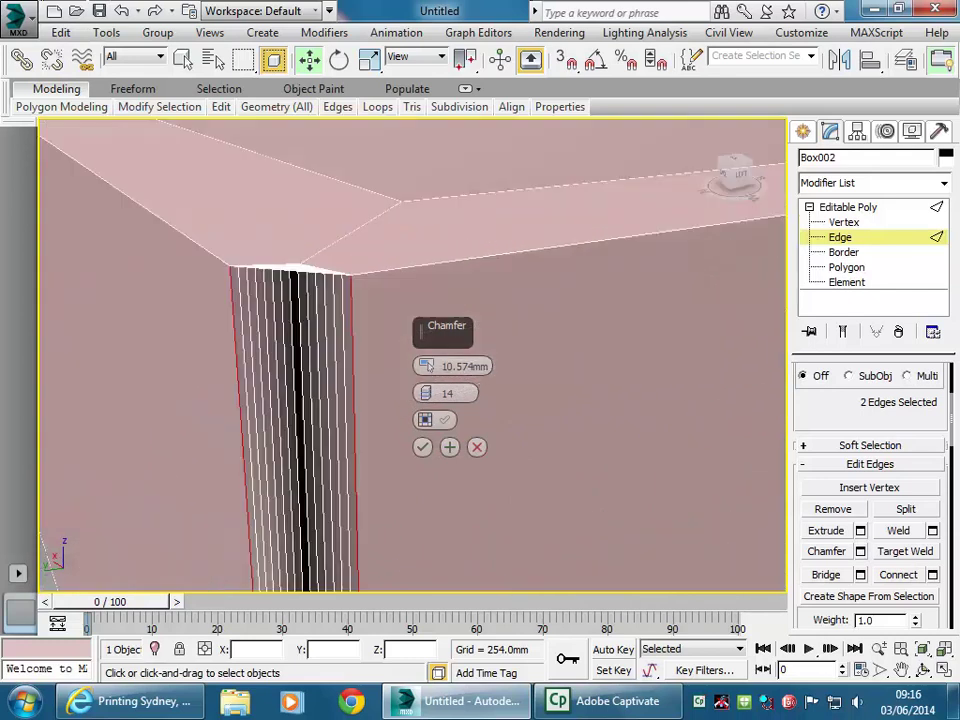
Reduce the chamfer on the two vertical corner edges to 5 segments and apply it at 10.574 mm.
{"action": "middle_click_drag", "start_coordinate": [263, 398], "coordinate": [243, 522], "text": "alt"}
{"action": "scroll", "coordinate": [364, 489], "scroll_direction": "down", "scroll_amount": 8}
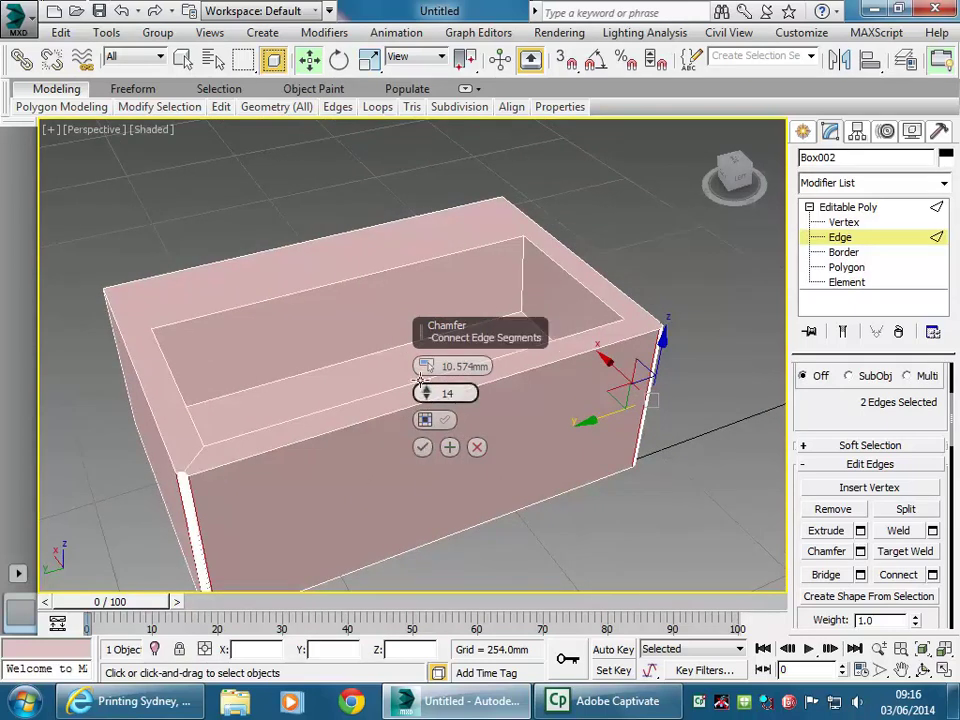
{"action": "left_click_drag", "start_coordinate": [427, 396], "coordinate": [425, 420]}
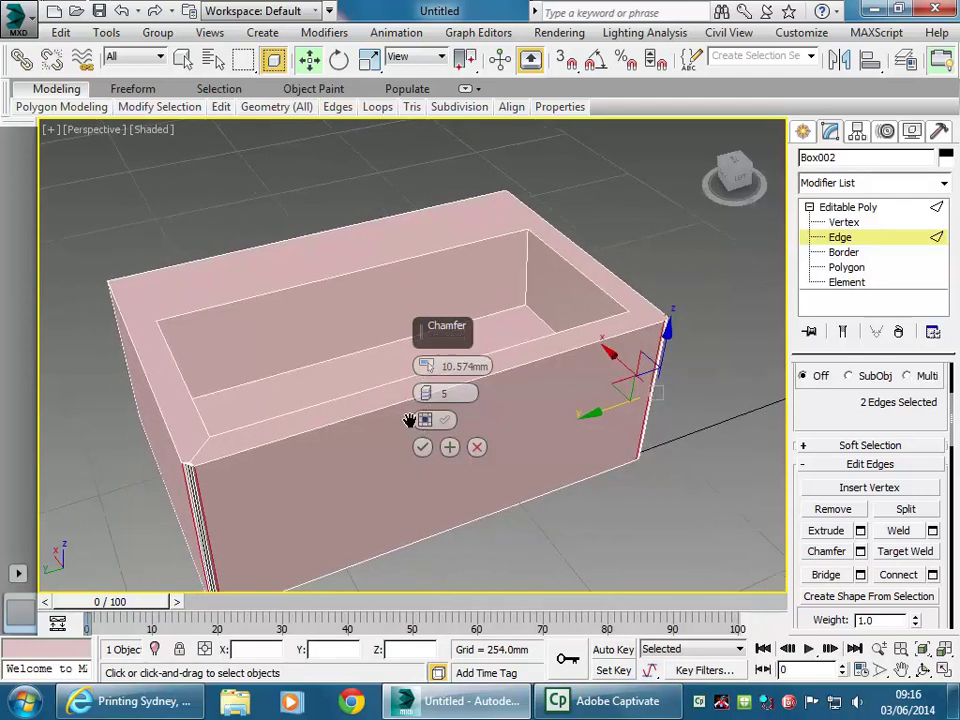
{"action": "left_click", "coordinate": [422, 446]}
Examine the chamfered vertical corners of the box up close and from the front.
{"action": "middle_click_drag", "start_coordinate": [378, 488], "coordinate": [269, 454]}
{"action": "middle_click_drag", "start_coordinate": [712, 430], "coordinate": [552, 429]}
{"action": "scroll", "coordinate": [510, 418], "scroll_direction": "up", "scroll_amount": 3}
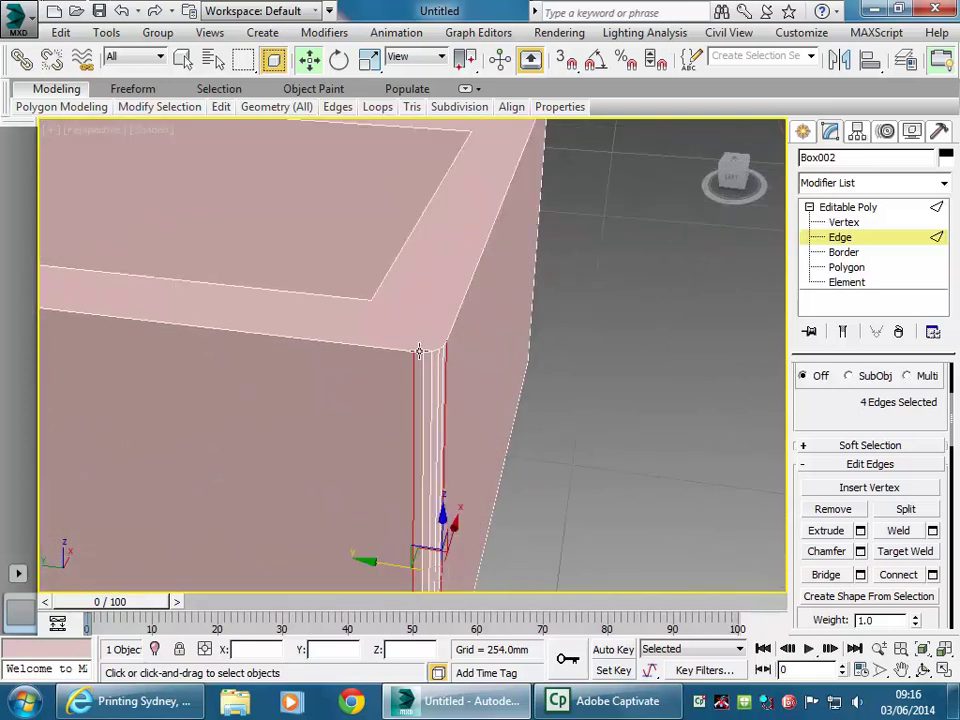
{"action": "middle_click_drag", "start_coordinate": [288, 384], "coordinate": [403, 420]}
{"action": "scroll", "coordinate": [366, 390], "scroll_direction": "down", "scroll_amount": 3}
{"action": "scroll", "coordinate": [358, 422], "scroll_direction": "down", "scroll_amount": 2}
{"action": "middle_click_drag", "start_coordinate": [365, 454], "coordinate": [350, 428], "text": "alt"}
{"action": "scroll", "coordinate": [350, 426], "scroll_direction": "up", "scroll_amount": 3}
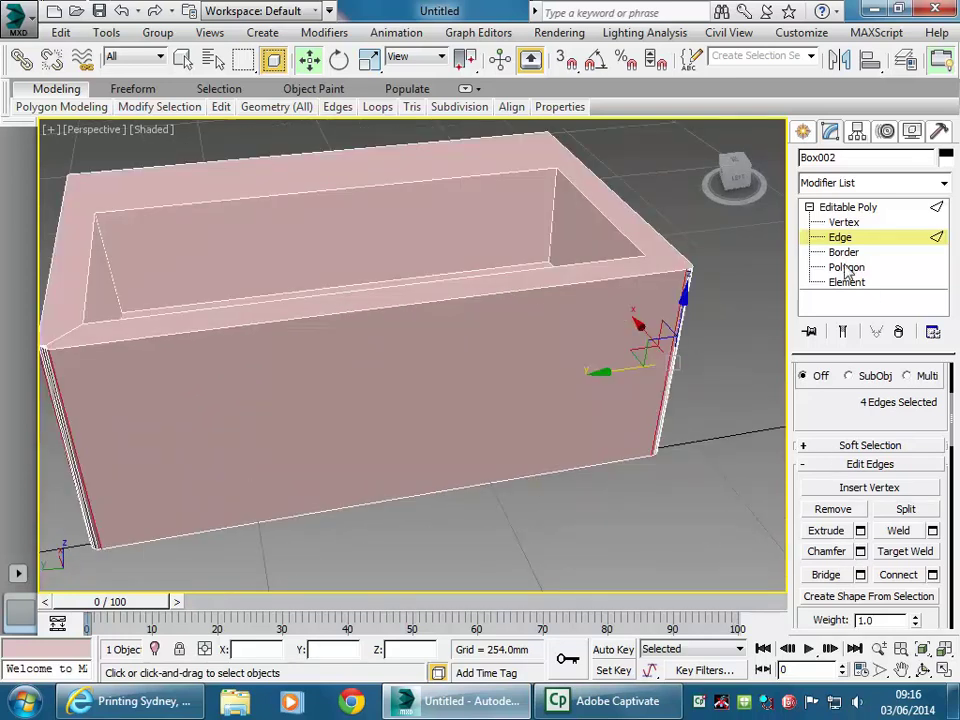
Select all the edges around the box's top rim, including the inner recess outline and the small corner edges.
{"action": "left_click", "coordinate": [424, 300]}
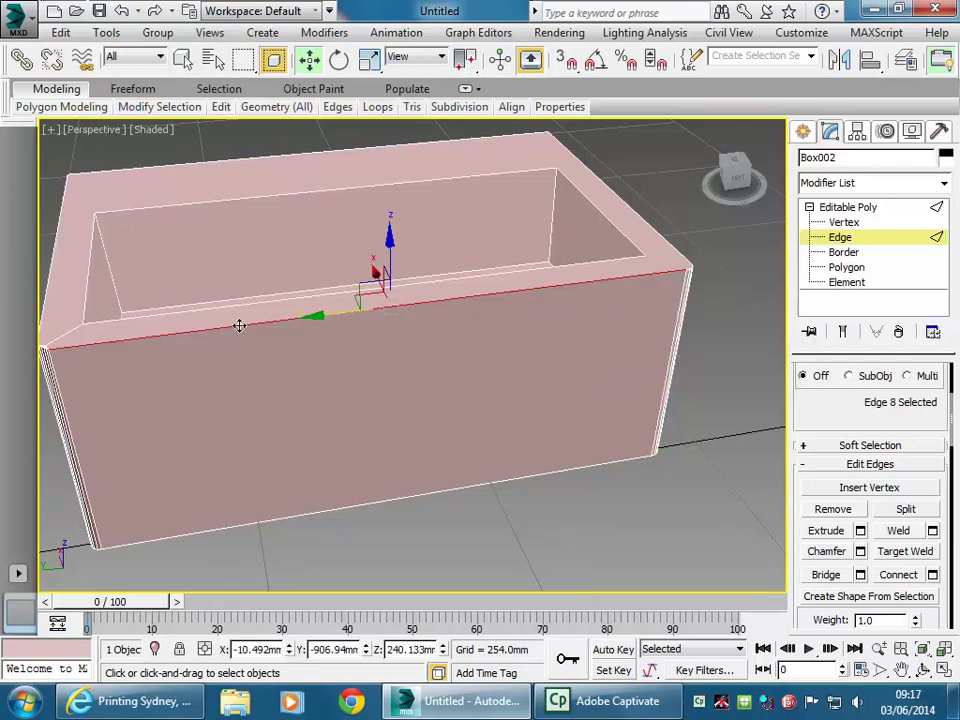
{"action": "middle_click_drag", "start_coordinate": [639, 266], "coordinate": [232, 357], "text": "alt"}
{"action": "left_click_drag", "start_coordinate": [183, 221], "coordinate": [786, 345]}
{"action": "middle_click_drag", "start_coordinate": [459, 309], "coordinate": [275, 370], "text": "alt"}
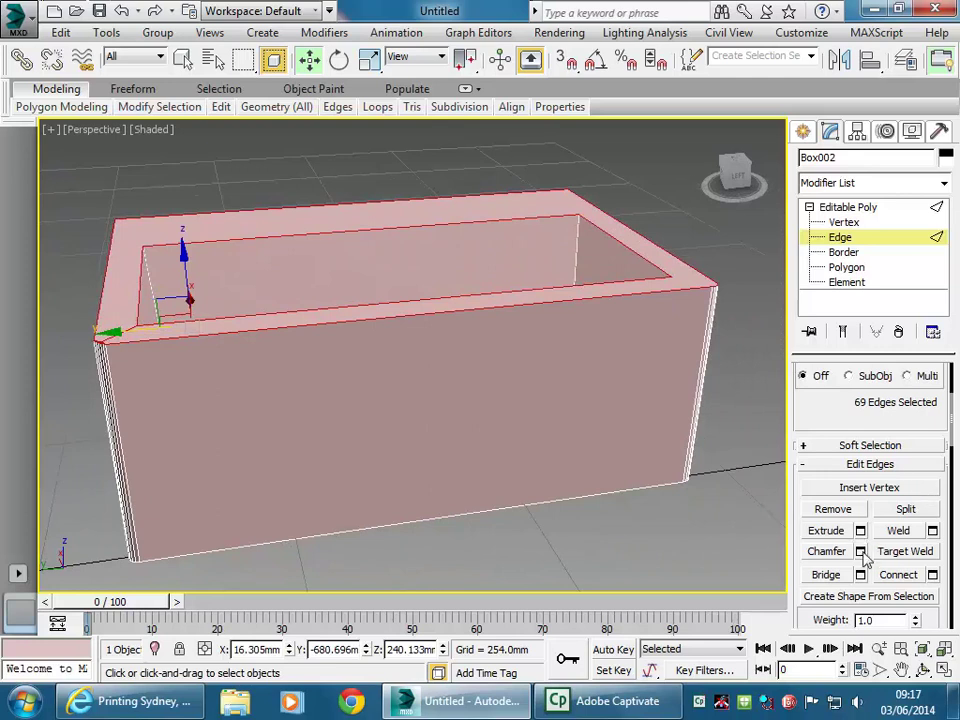
Try to chamfer the selected rim edges by 5.287 mm with 5 segments, then cancel.
{"action": "left_click", "coordinate": [860, 551]}
{"action": "left_click_drag", "start_coordinate": [424, 366], "coordinate": [424, 368]}
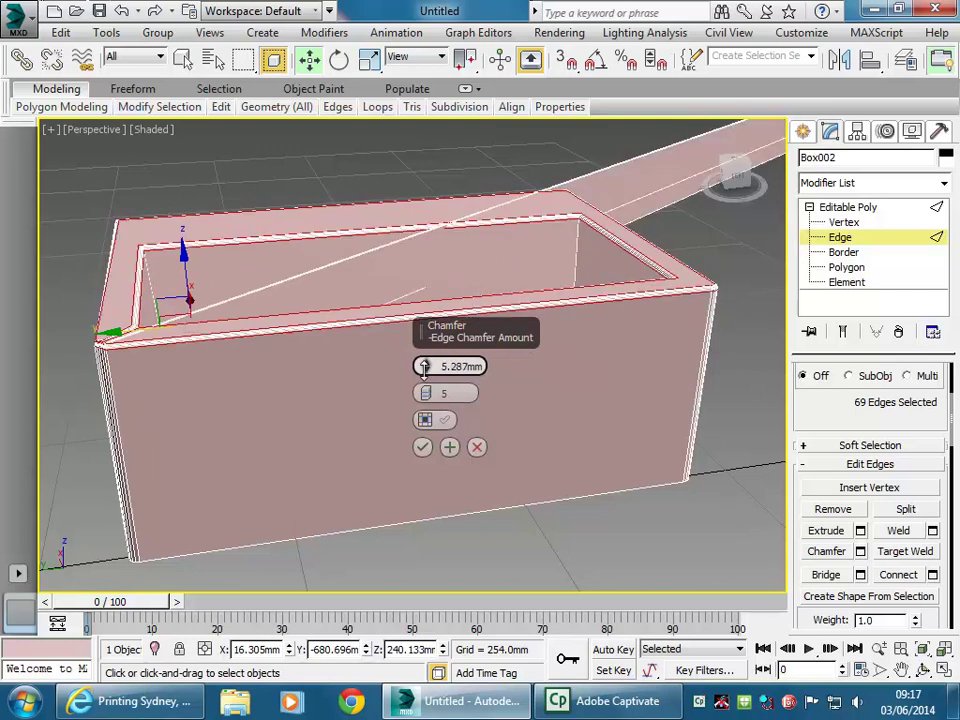
{"action": "left_click", "coordinate": [477, 447]}
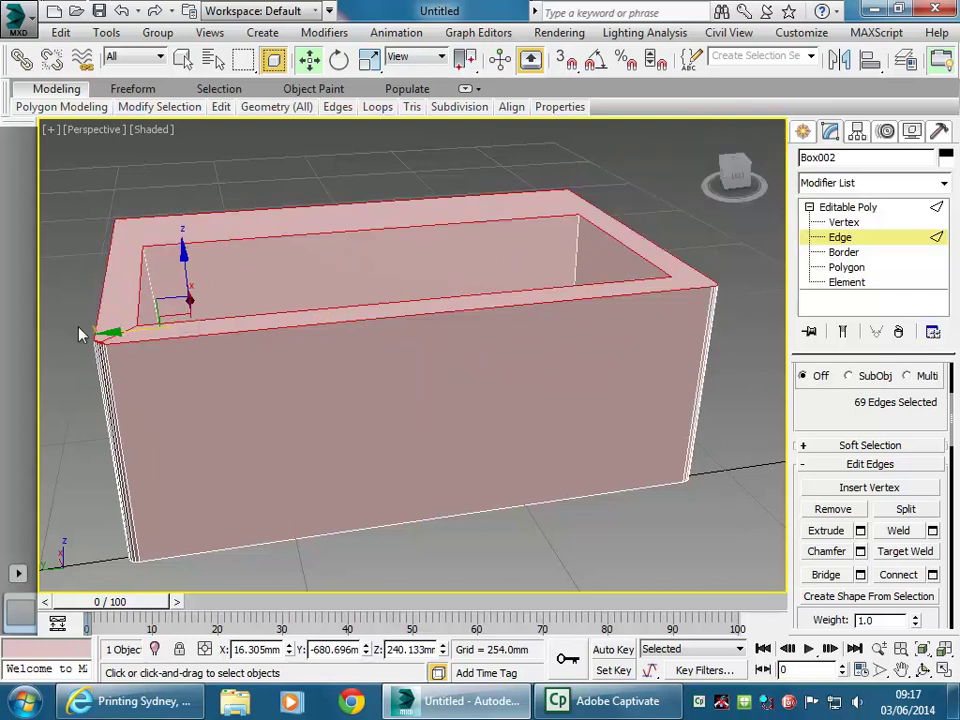
Remove the diagonal corner edge from the rim selection, try chamfering the remaining edges with 5 segments, and cancel.
{"action": "left_click", "coordinate": [129, 330], "text": "alt"}
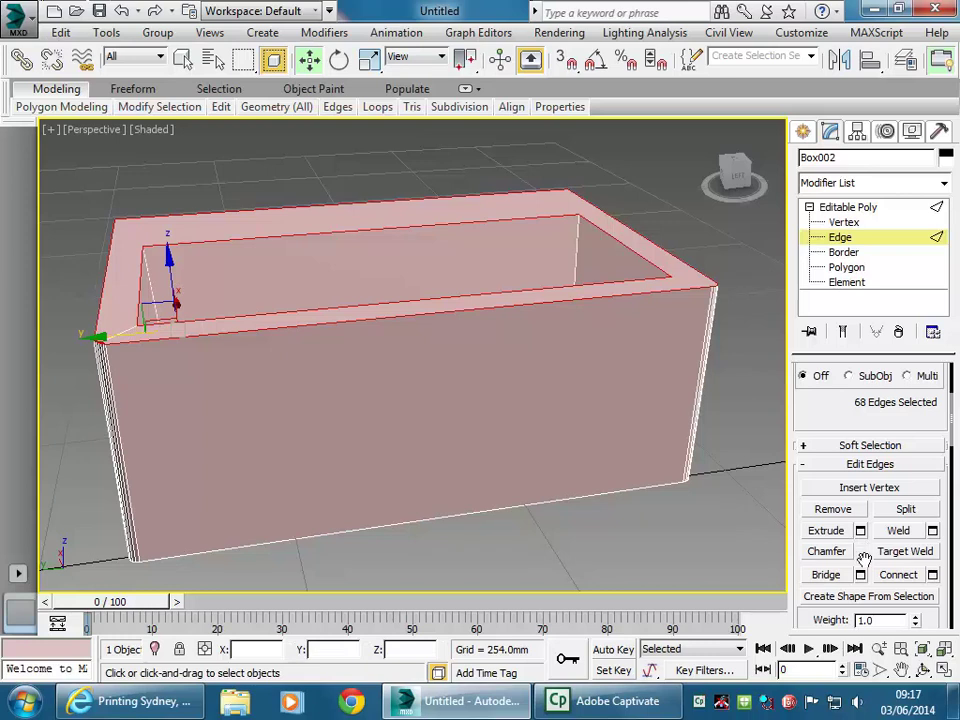
{"action": "left_click", "coordinate": [860, 552]}
{"action": "right_click", "coordinate": [424, 366]}
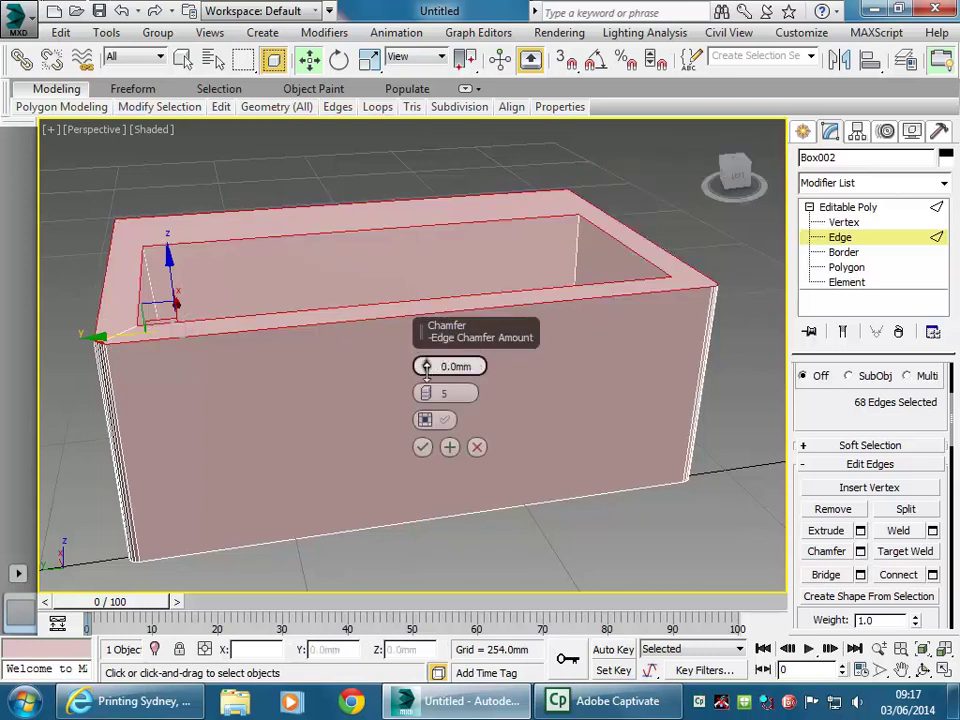
{"action": "left_click_drag", "start_coordinate": [424, 366], "coordinate": [424, 360]}
{"action": "right_click", "coordinate": [424, 366]}
{"action": "left_click", "coordinate": [482, 450]}
Leave edge editing and return to the top level of the box's Editable Poly.
{"action": "middle_click_drag", "start_coordinate": [179, 388], "coordinate": [315, 376]}
{"action": "scroll", "coordinate": [217, 388], "scroll_direction": "up", "scroll_amount": 5}
{"action": "scroll", "coordinate": [315, 376], "scroll_direction": "down", "scroll_amount": 4}
{"action": "middle_click_drag", "start_coordinate": [485, 390], "coordinate": [375, 364]}
{"action": "scroll", "coordinate": [375, 364], "scroll_direction": "up", "scroll_amount": 3}
{"action": "scroll", "coordinate": [378, 373], "scroll_direction": "down", "scroll_amount": 5}
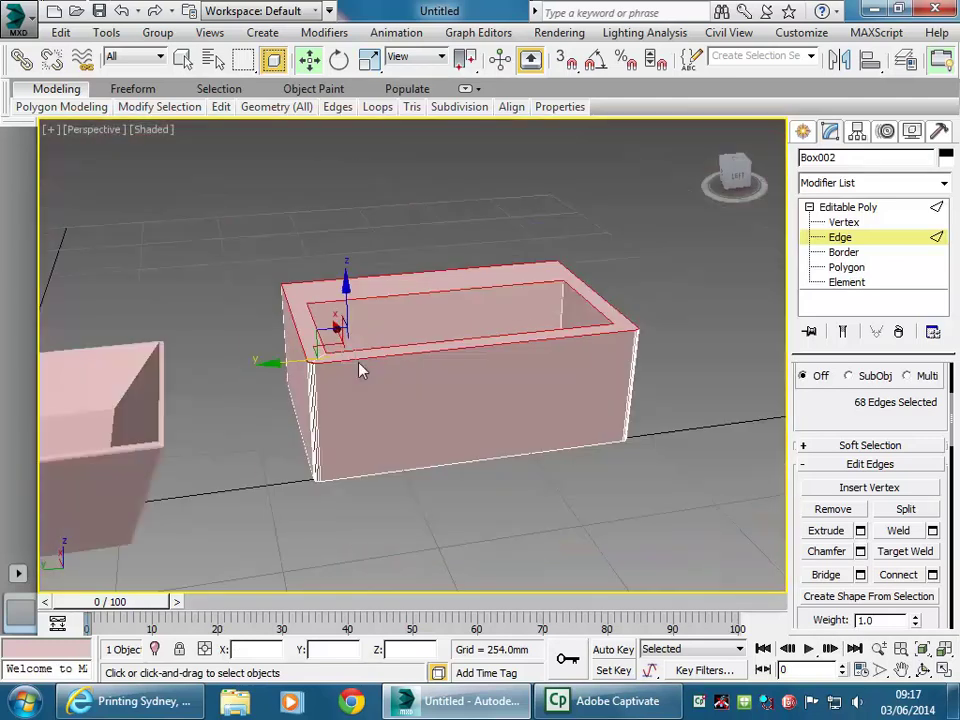
{"action": "scroll", "coordinate": [351, 369], "scroll_direction": "up", "scroll_amount": 4}
{"action": "middle_click_drag", "start_coordinate": [391, 355], "coordinate": [365, 357]}
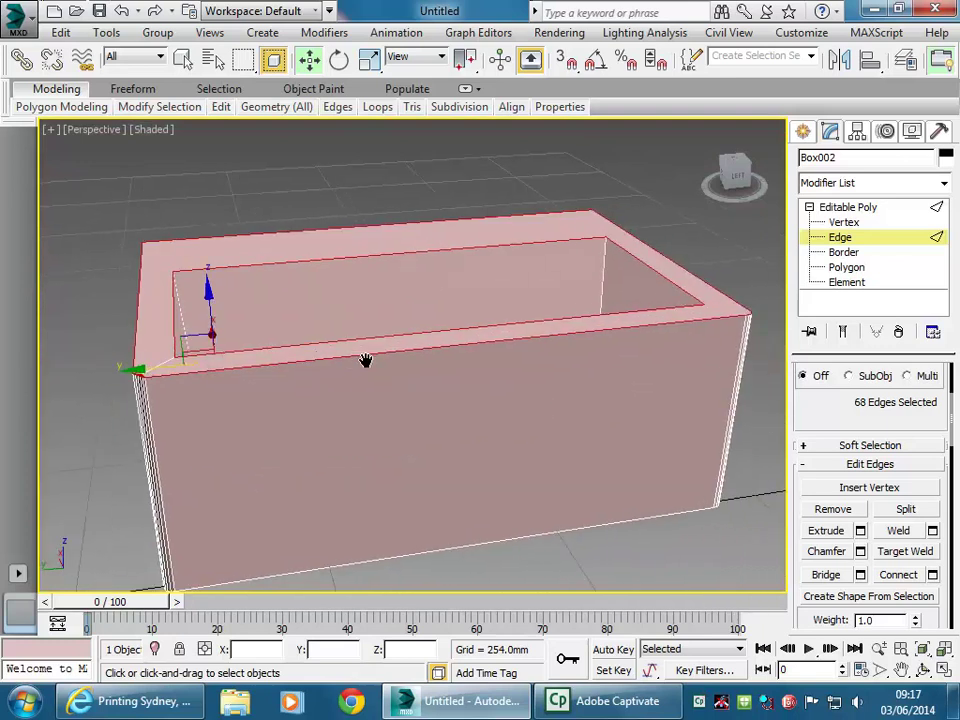
{"action": "left_click", "coordinate": [849, 239]}
{"action": "scroll", "coordinate": [534, 304], "scroll_direction": "down", "scroll_amount": 6}
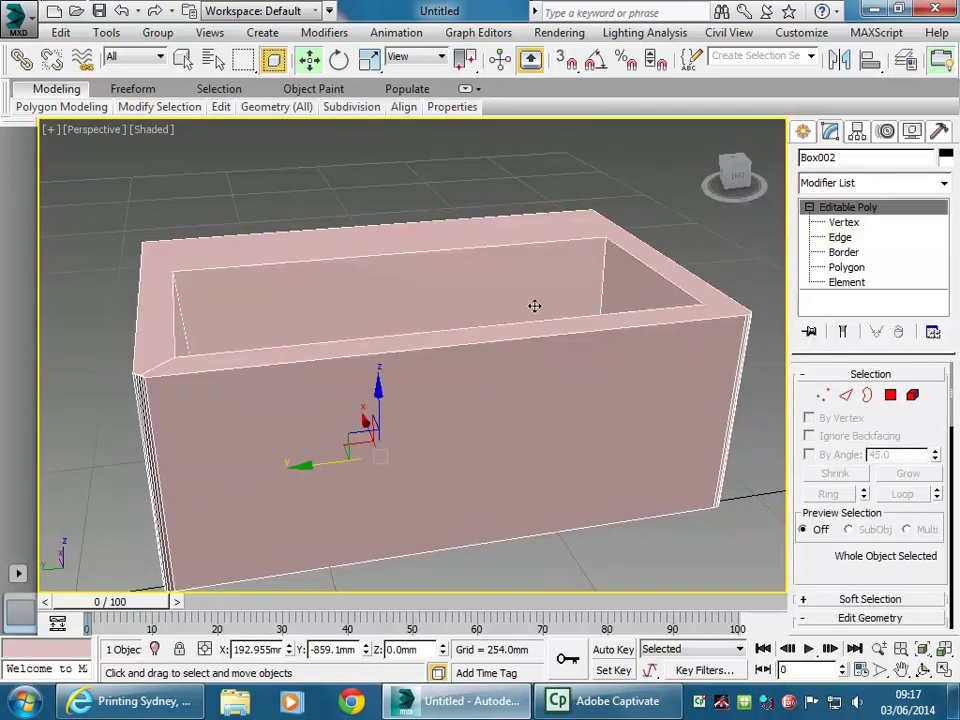
{"action": "middle_click_drag", "start_coordinate": [354, 348], "coordinate": [351, 395]}
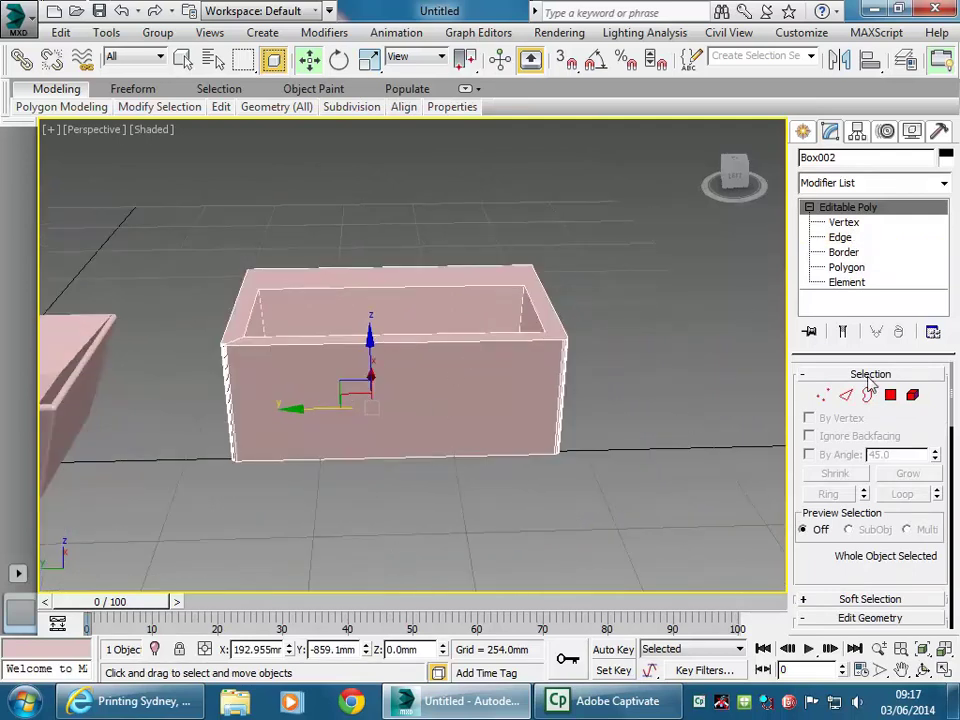
Add a Symmetry modifier to the box.
{"action": "left_click", "coordinate": [340, 226]}
{"action": "left_click", "coordinate": [379, 274]}
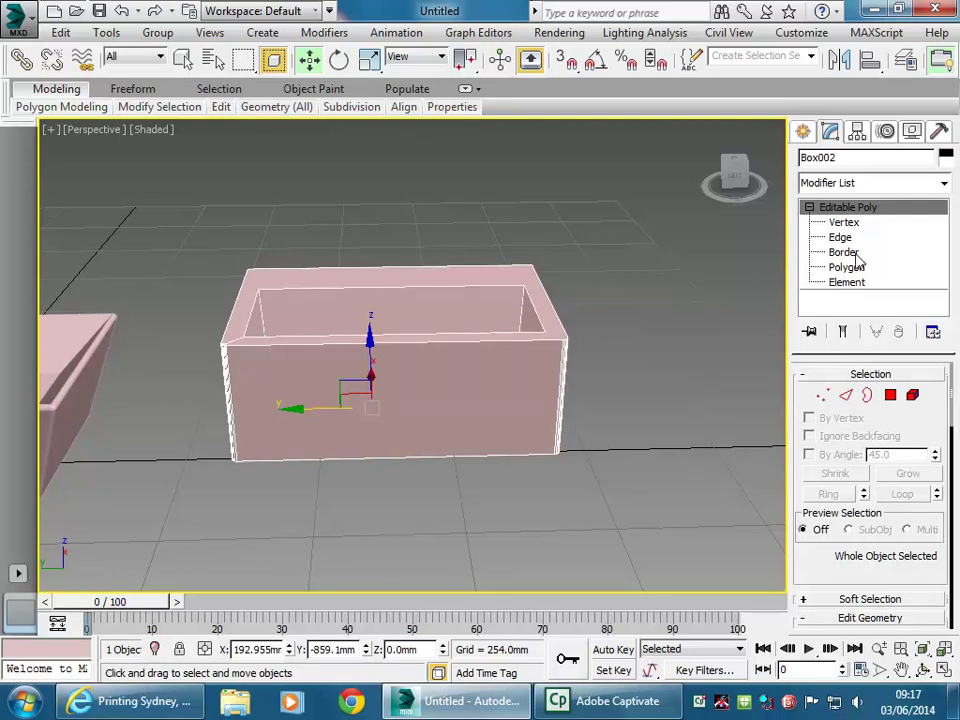
{"action": "left_click", "coordinate": [944, 185]}
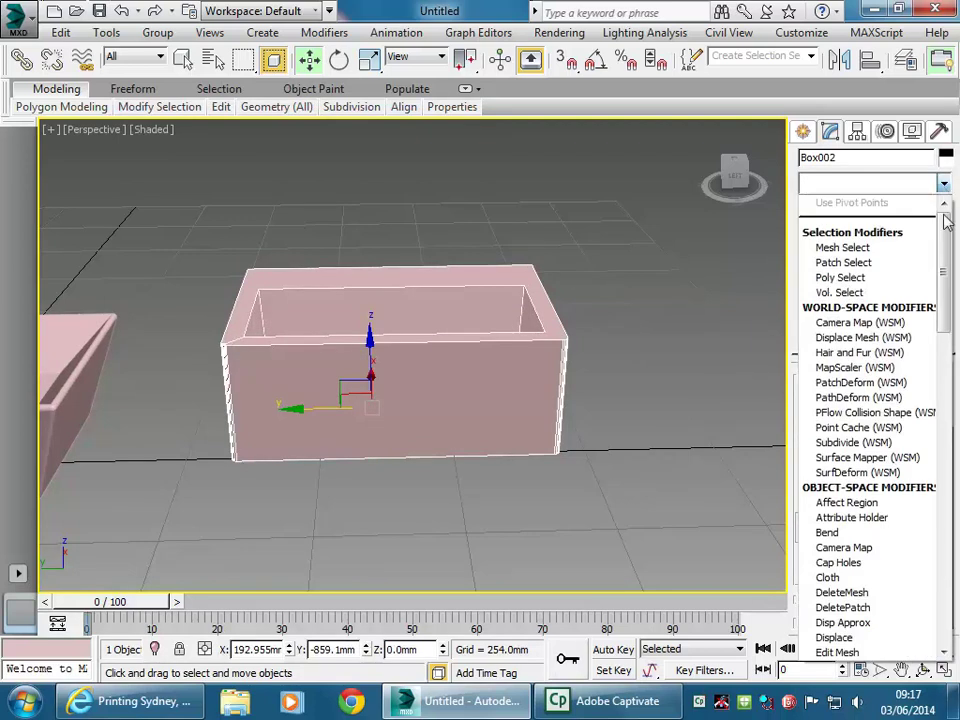
{"action": "left_click_drag", "start_coordinate": [945, 264], "coordinate": [946, 567]}
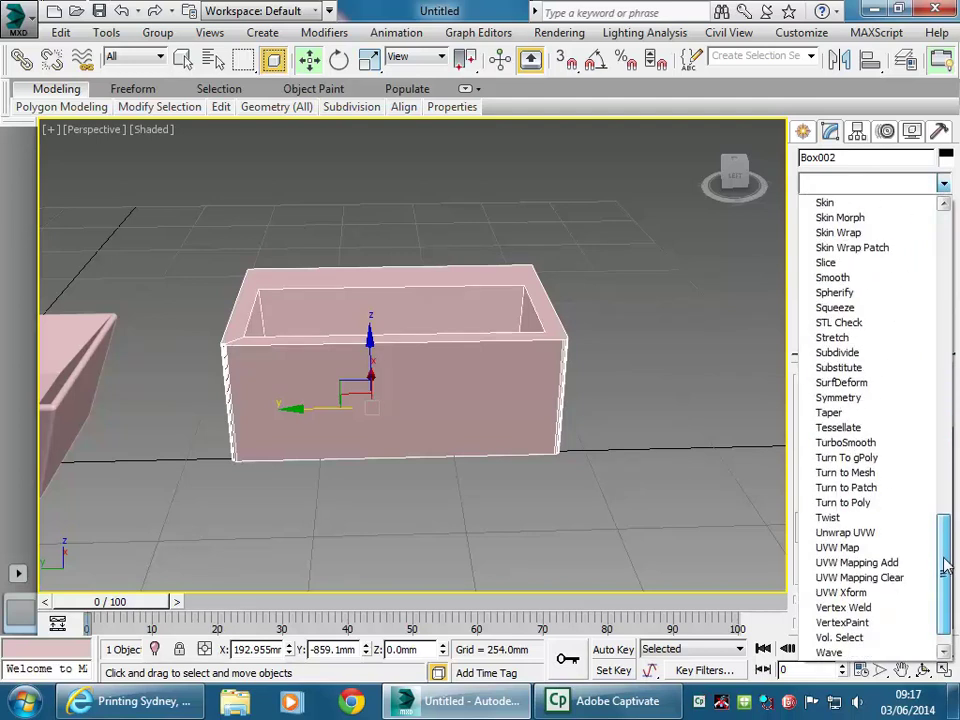
{"action": "left_click", "coordinate": [827, 398]}
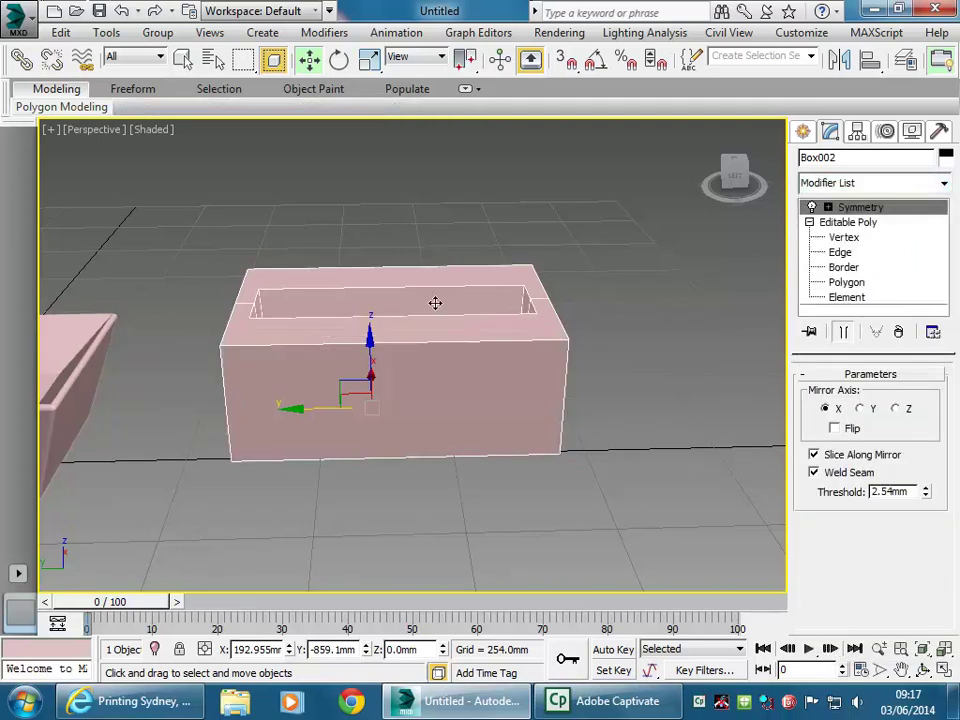
Activate the Symmetry modifier's Mirror sub-object and prepare to rotate it with angle snapping turned on.
{"action": "left_click", "coordinate": [828, 207]}
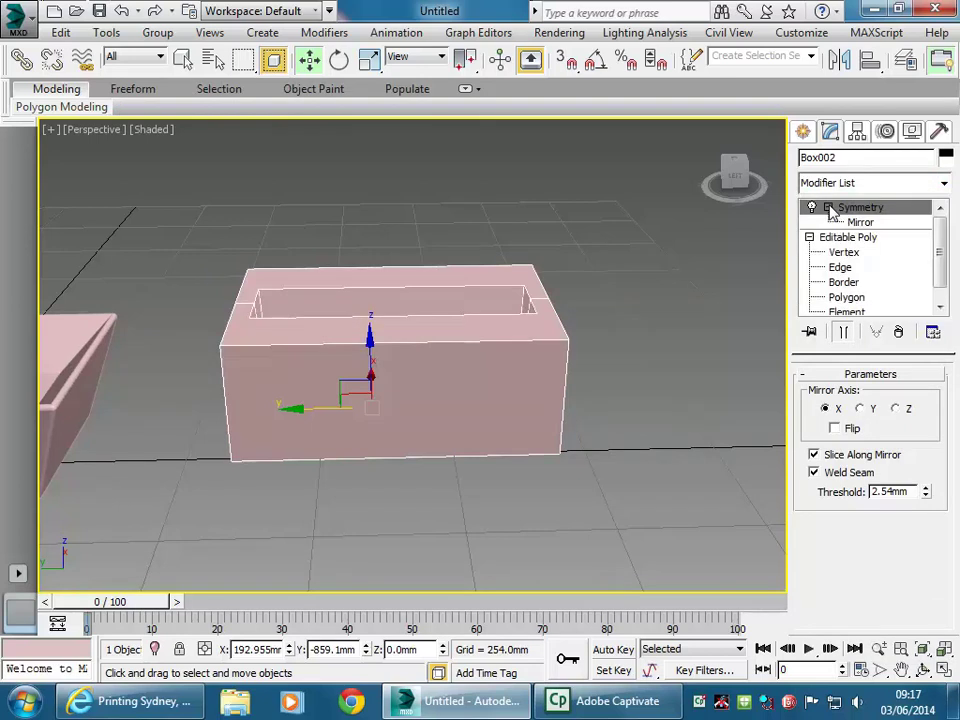
{"action": "left_click", "coordinate": [860, 222]}
{"action": "right_click", "coordinate": [395, 266]}
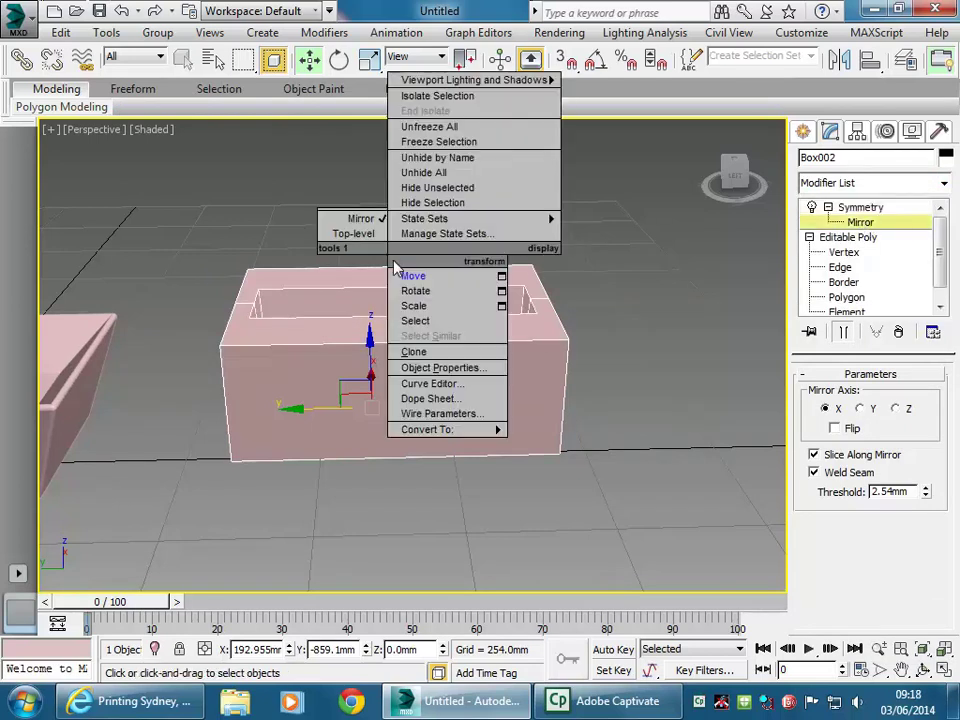
{"action": "mouse_move", "coordinate": [438, 431]}
{"action": "left_click", "coordinate": [865, 224]}
{"action": "middle_click_drag", "start_coordinate": [321, 388], "coordinate": [450, 515], "text": "alt"}
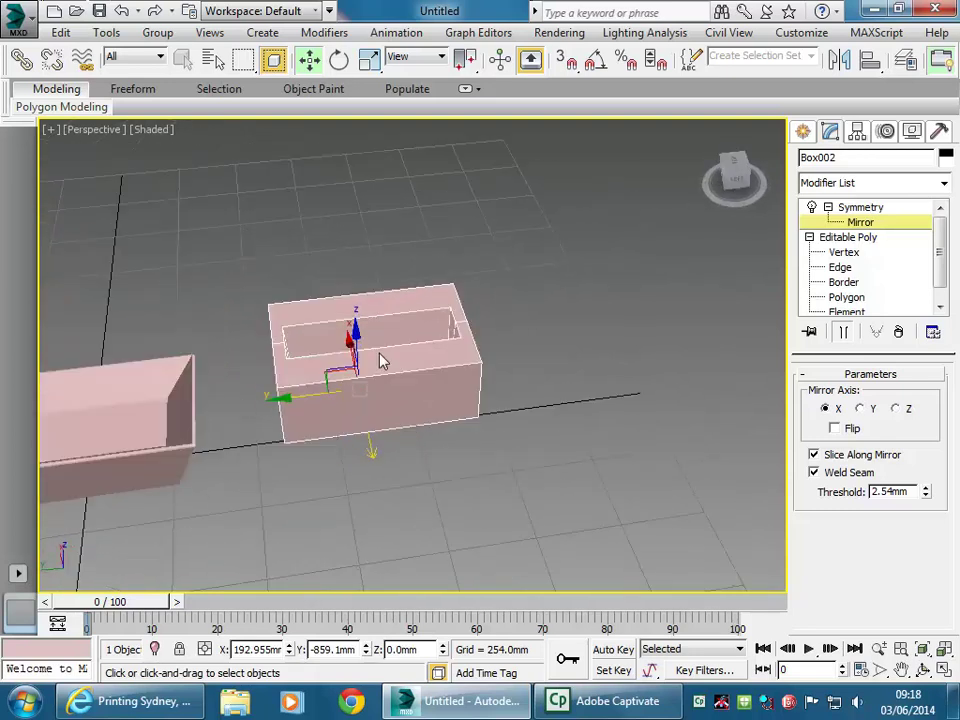
{"action": "right_click", "coordinate": [375, 348]}
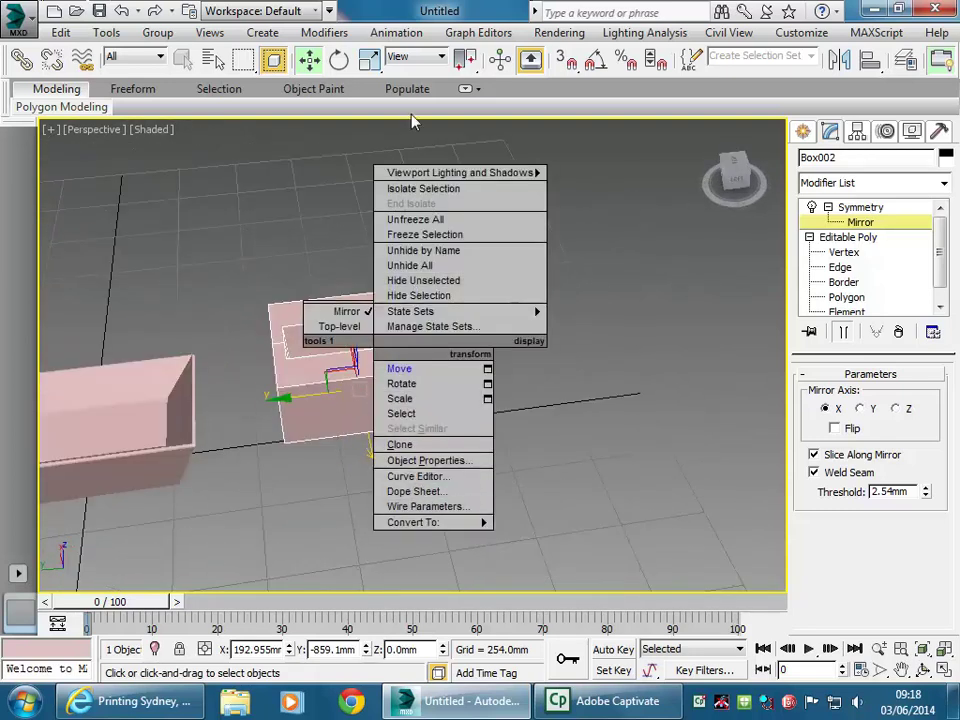
{"action": "left_click", "coordinate": [339, 60]}
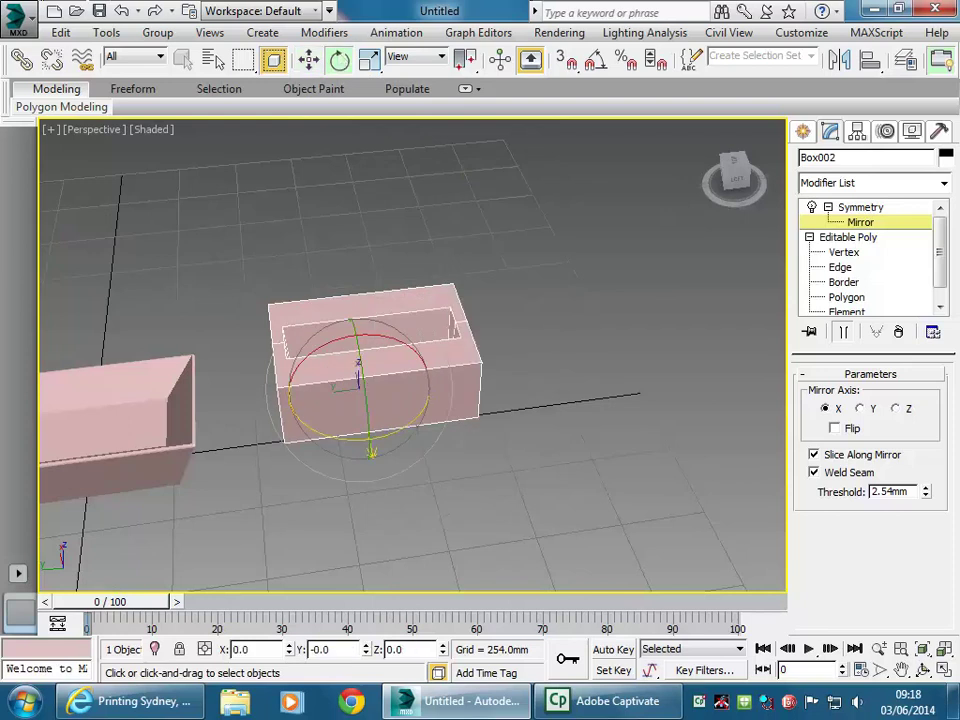
{"action": "left_click", "coordinate": [595, 62]}
Try rotating the Symmetry mirror plane about different axes and undo each rotation.
{"action": "left_click_drag", "start_coordinate": [345, 385], "coordinate": [416, 400]}
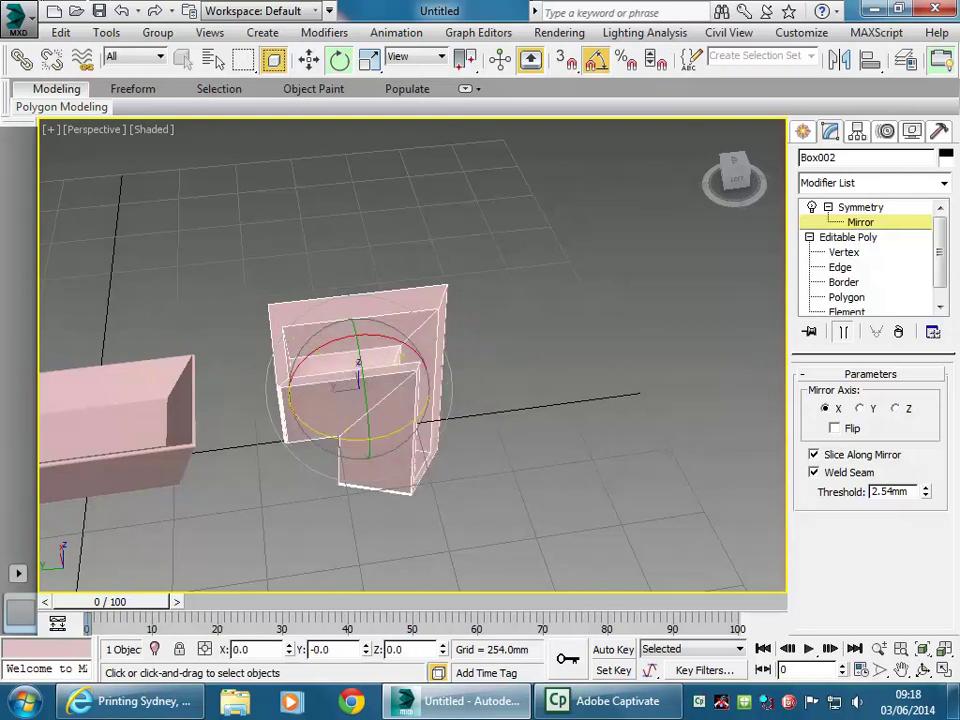
{"action": "left_click", "coordinate": [120, 12]}
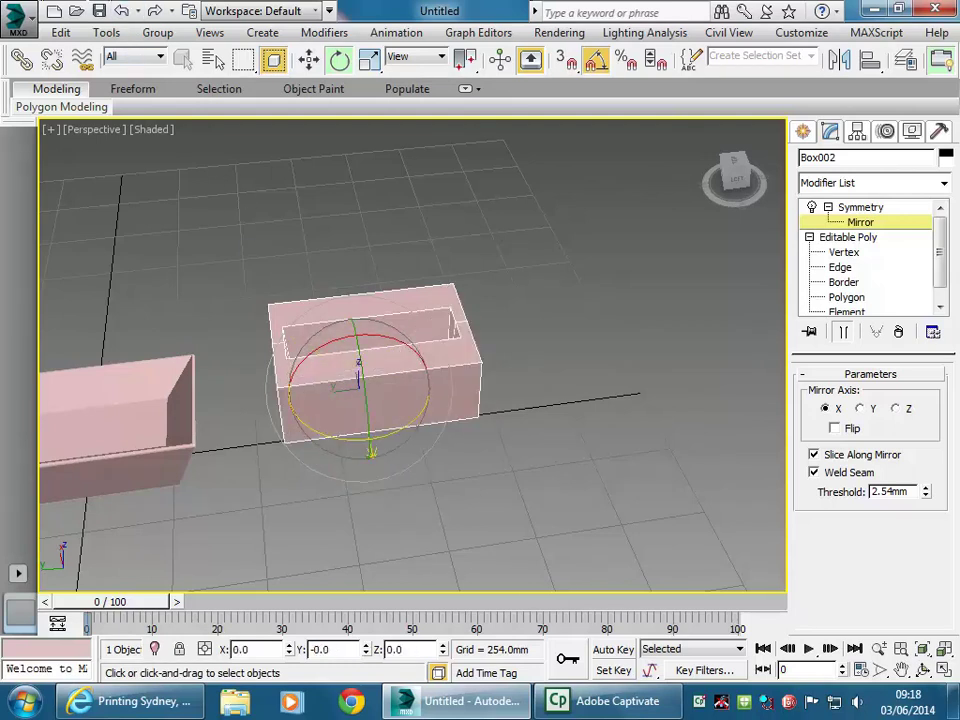
{"action": "middle_click_drag", "start_coordinate": [348, 450], "coordinate": [400, 462]}
{"action": "middle_click_drag", "start_coordinate": [320, 460], "coordinate": [314, 461], "text": "alt"}
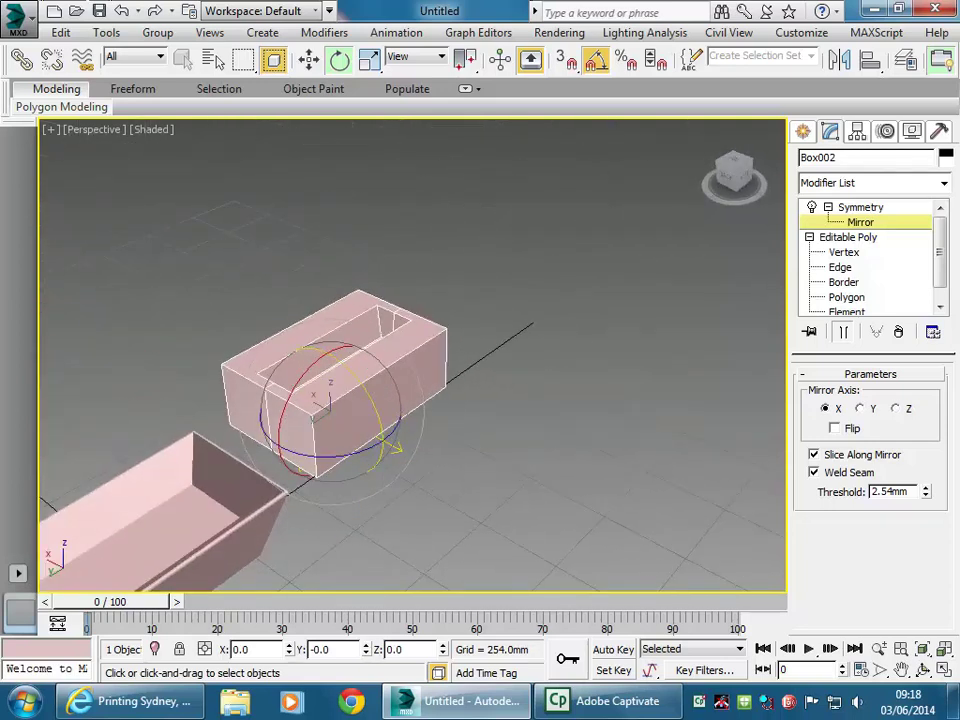
{"action": "mouse_move", "coordinate": [395, 430]}
{"action": "middle_mouse_down"}
{"action": "mouse_move", "coordinate": [360, 450]}
{"action": "mouse_move", "coordinate": [402, 424]}
{"action": "middle_mouse_up"}
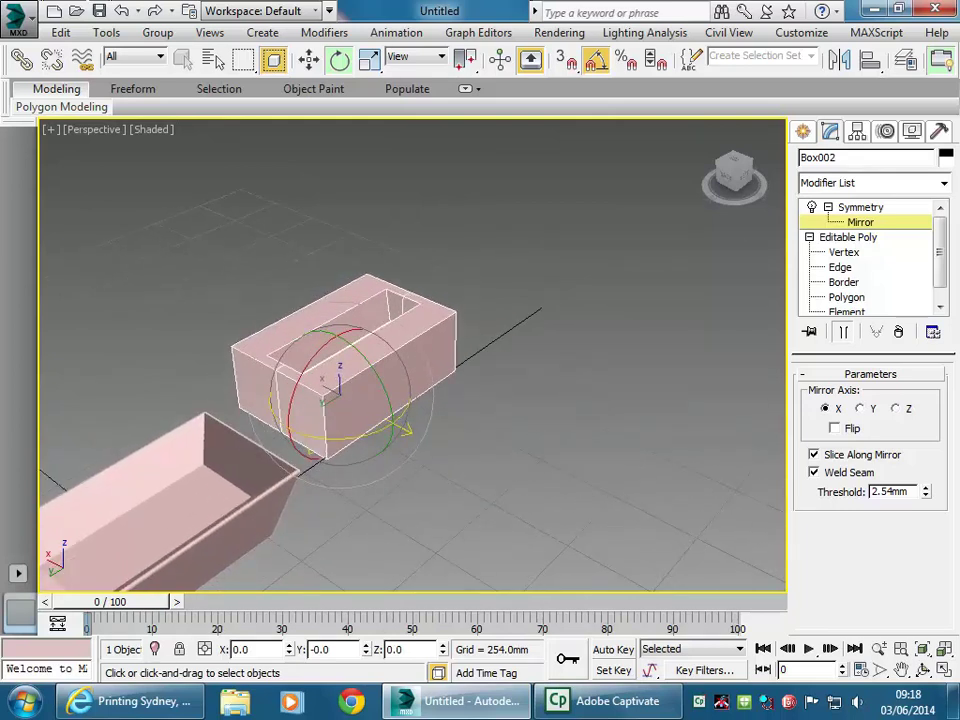
{"action": "left_click_drag", "start_coordinate": [388, 398], "coordinate": [387, 480]}
{"action": "left_click", "coordinate": [121, 11]}
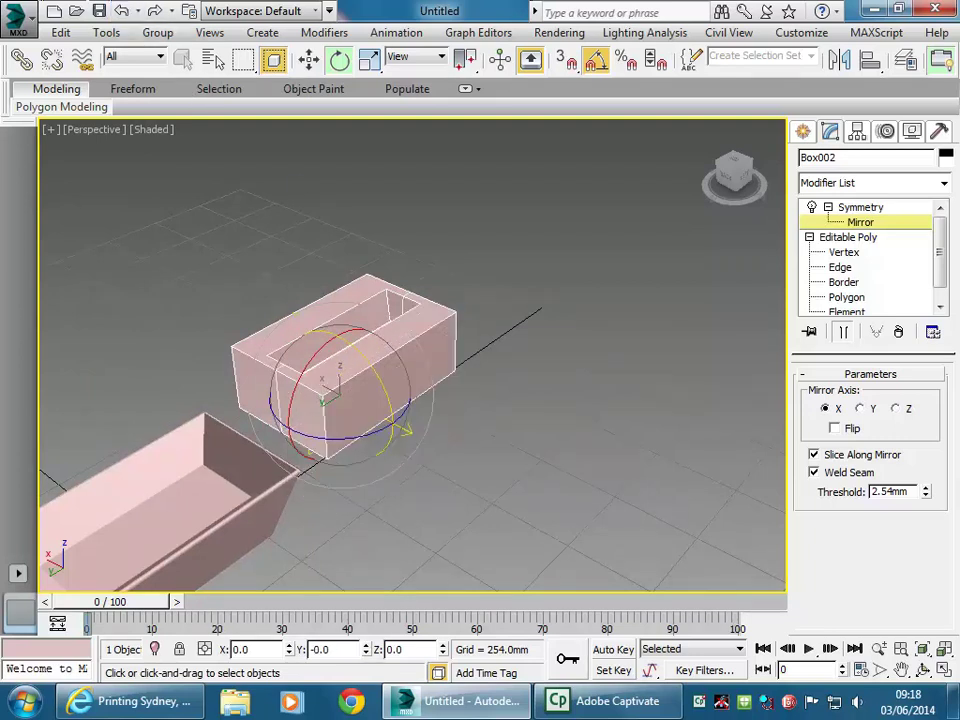
Rotate the mirror plane a quarter turn about the vertical Z axis and flip the mirrored side.
{"action": "left_click_drag", "start_coordinate": [335, 438], "coordinate": [484, 444]}
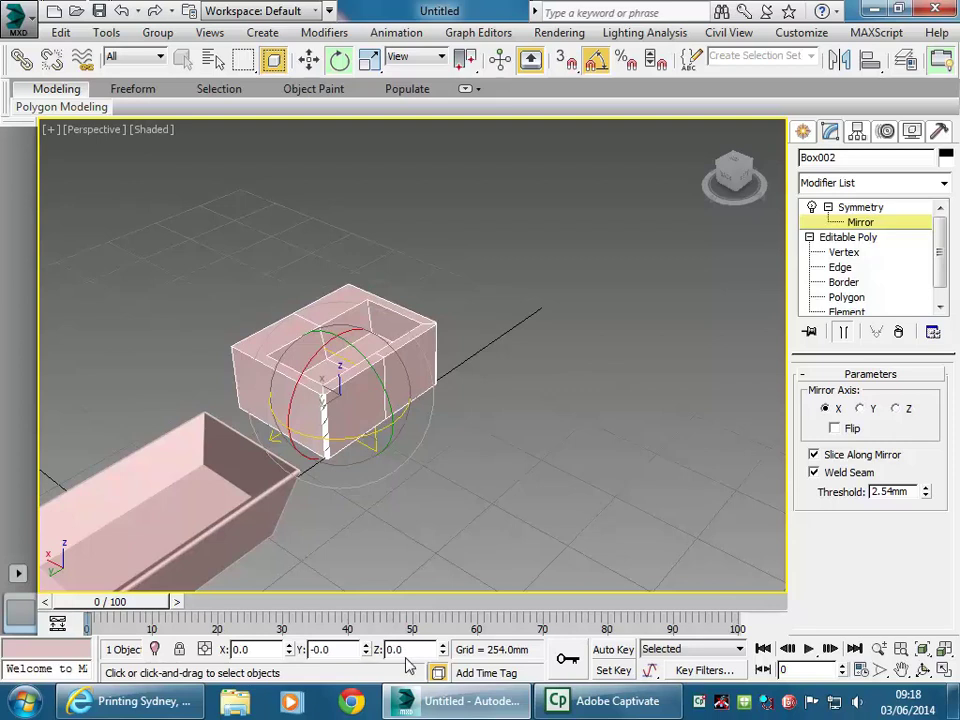
{"action": "middle_click_drag", "start_coordinate": [476, 416], "coordinate": [255, 462], "text": "alt"}
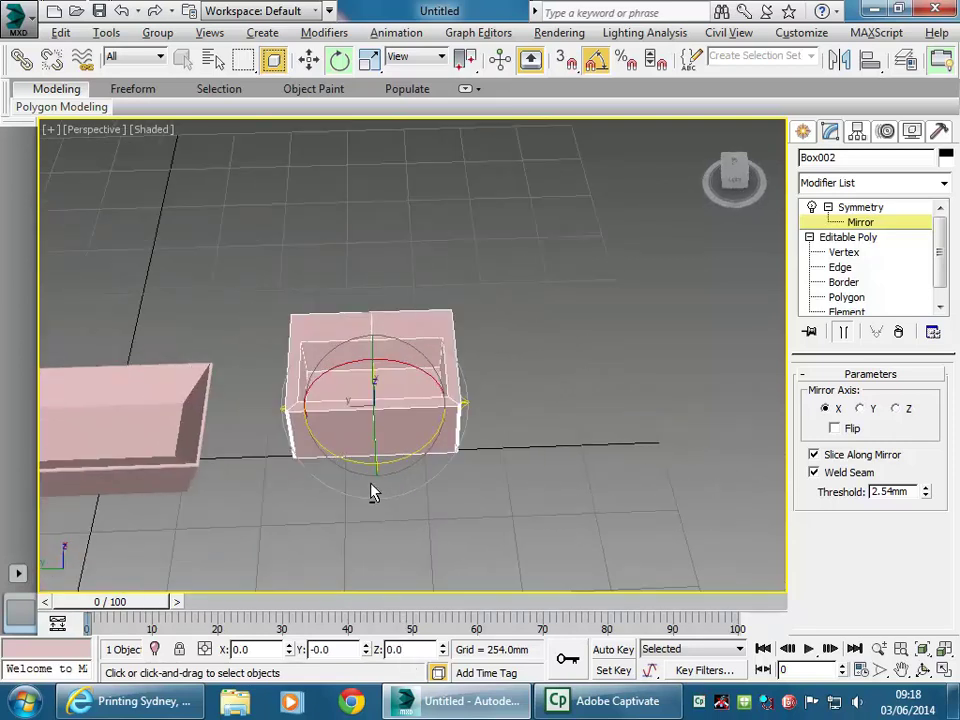
{"action": "middle_click_drag", "start_coordinate": [371, 484], "coordinate": [359, 474], "text": "alt"}
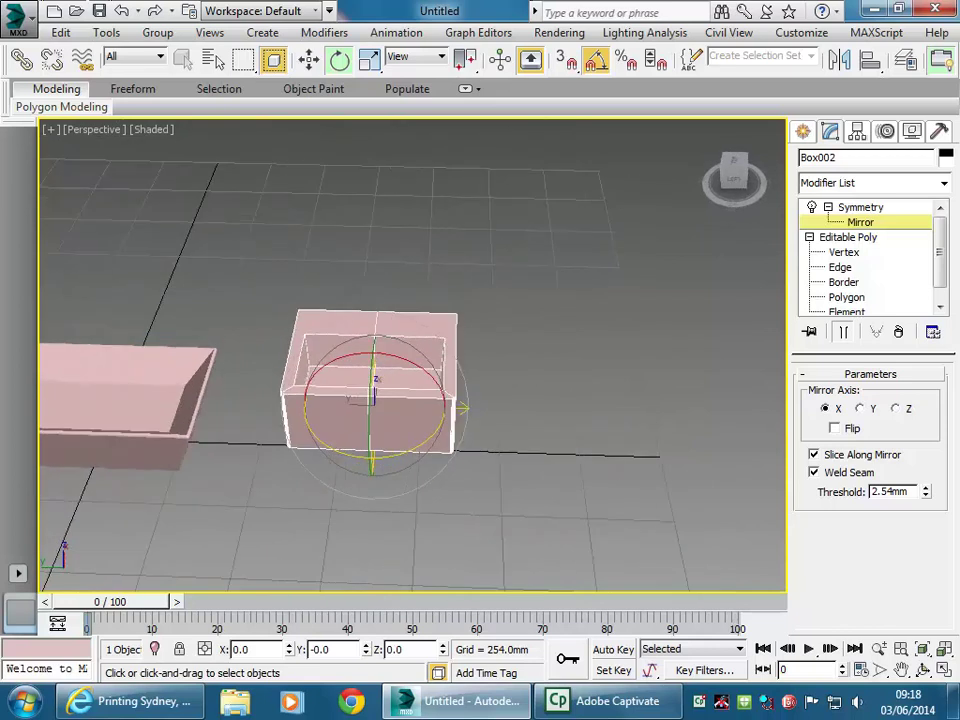
{"action": "left_click", "coordinate": [834, 427]}
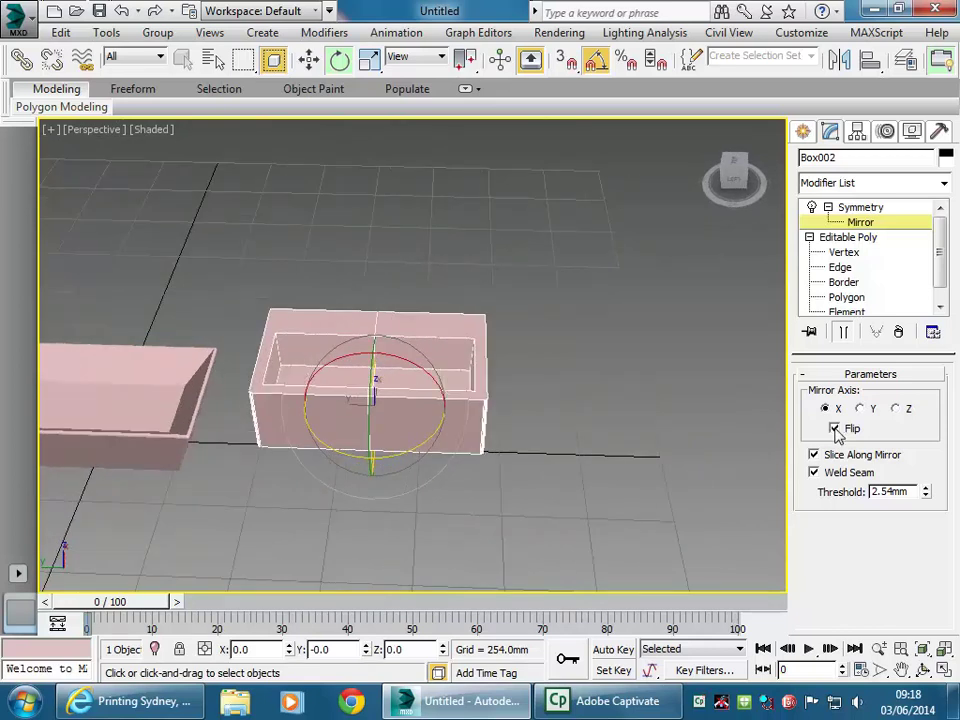
{"action": "scroll", "coordinate": [339, 444], "scroll_direction": "up", "scroll_amount": 3}
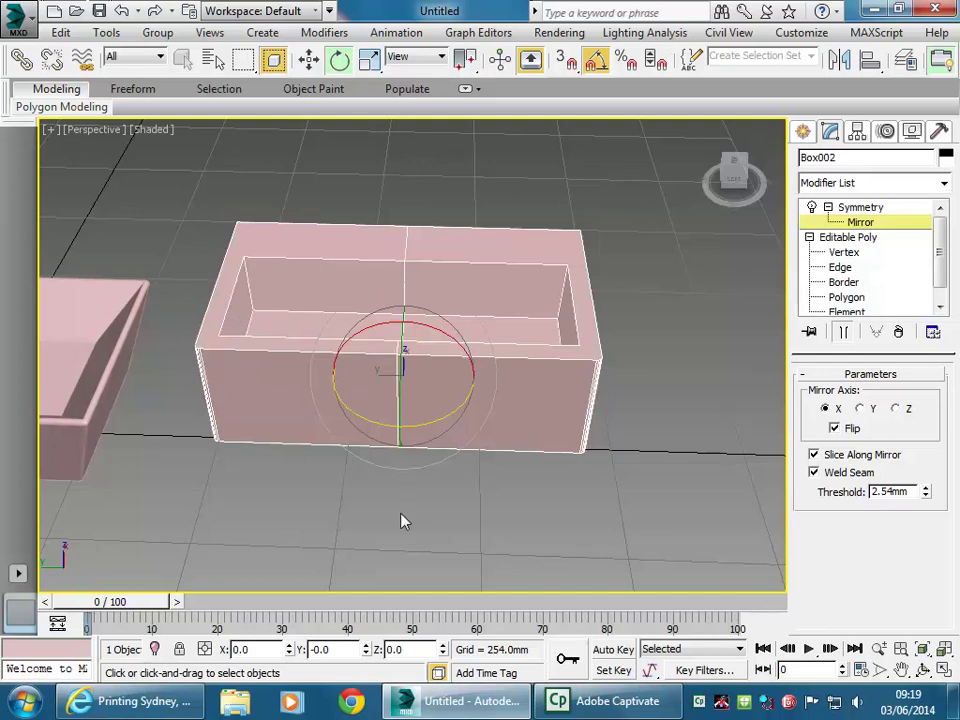
Leave the Symmetry modifier's Mirror sub-object level and convert the mirrored box to an Editable Poly.
{"action": "left_click", "coordinate": [860, 207]}
{"action": "middle_click_drag", "start_coordinate": [374, 335], "coordinate": [417, 352]}
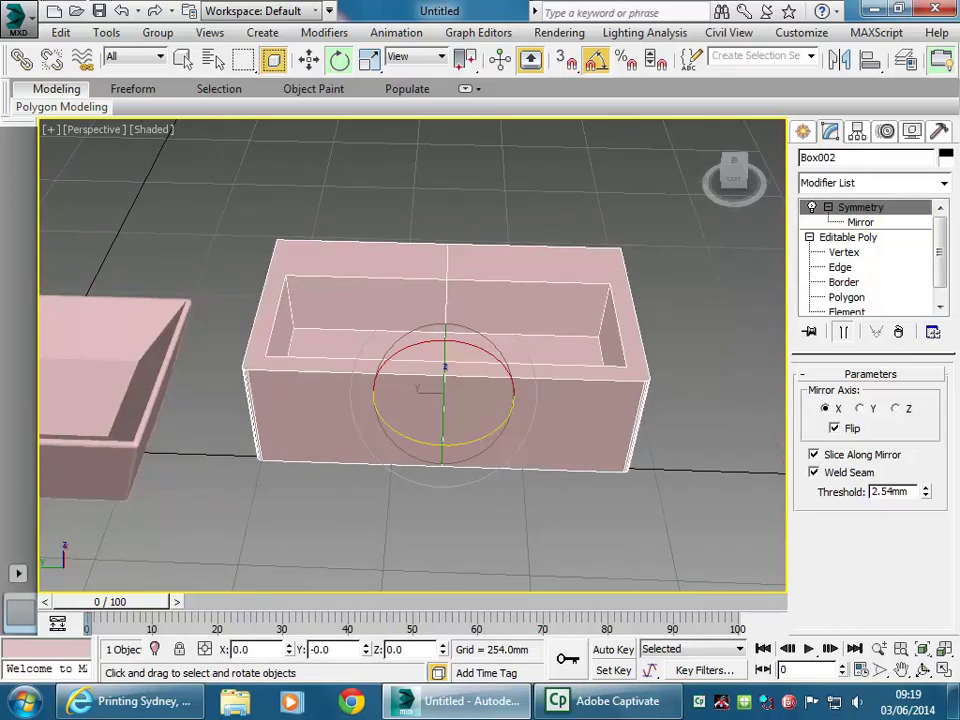
{"action": "middle_click_drag", "start_coordinate": [300, 290], "coordinate": [333, 290], "text": "alt"}
{"action": "right_click", "coordinate": [415, 262]}
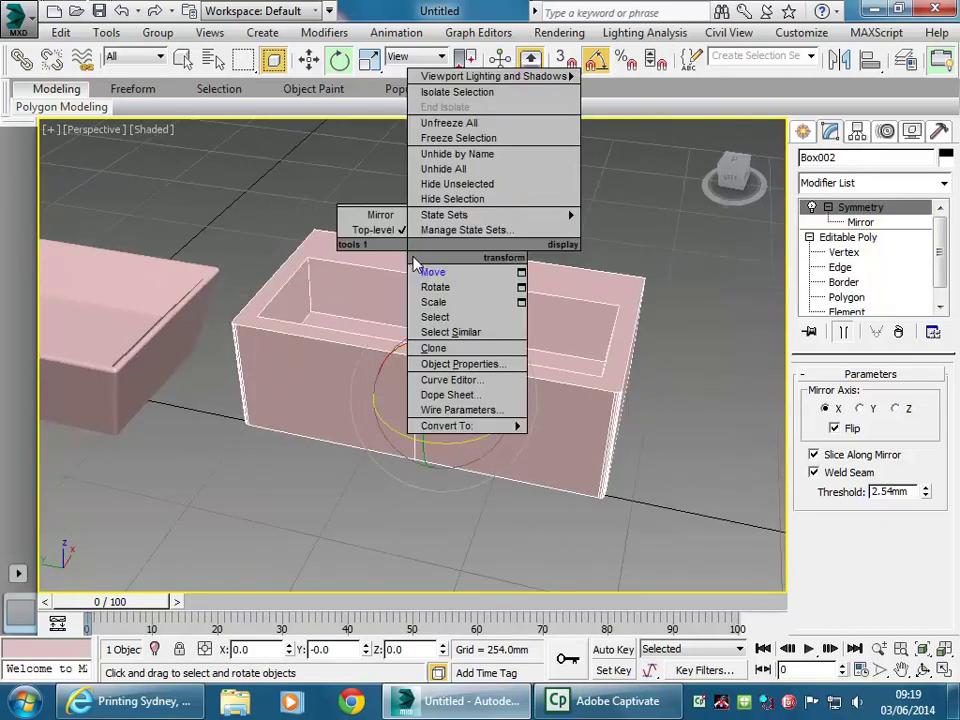
{"action": "mouse_move", "coordinate": [447, 426]}
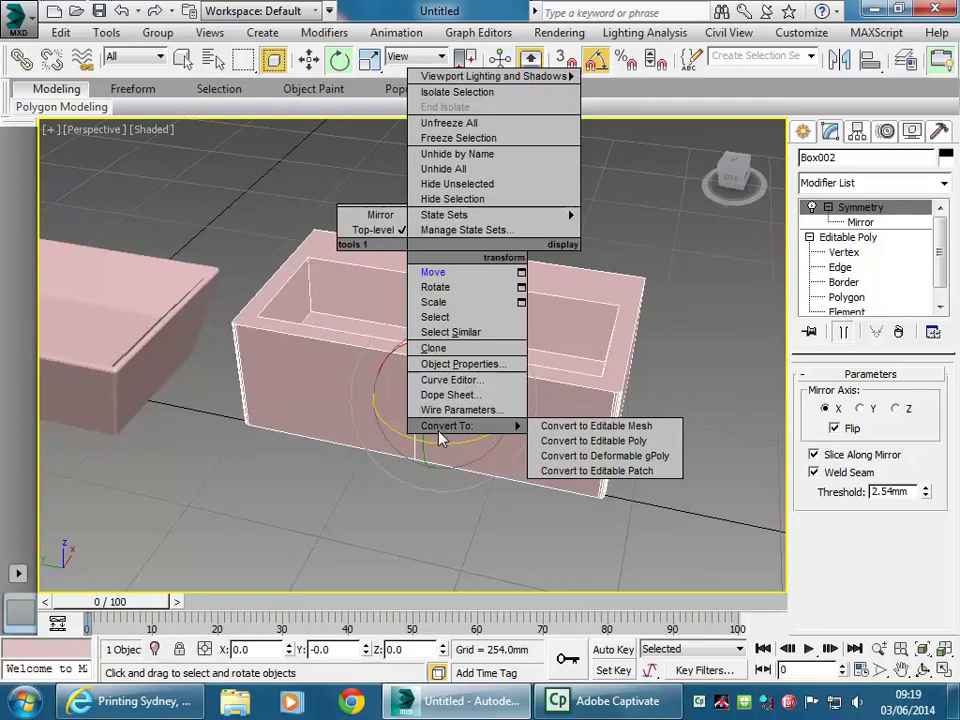
{"action": "left_click", "coordinate": [588, 441]}
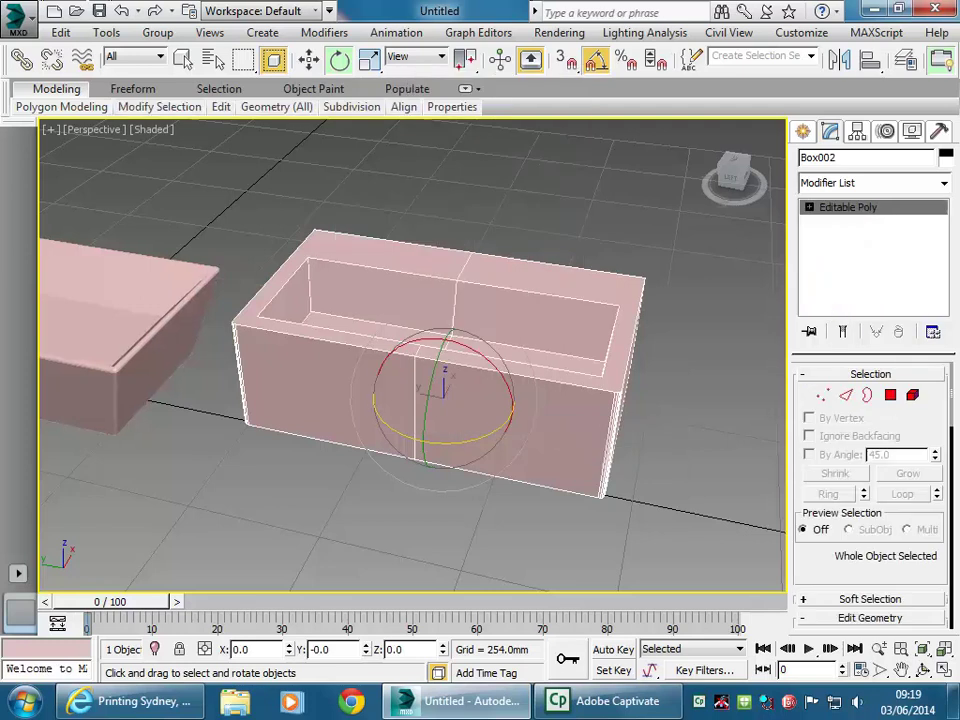
Switch the box to Edge sub-object level and window-select the edges at the end nearest the tapered tray.
{"action": "mouse_move", "coordinate": [430, 370]}
{"action": "middle_mouse_down", "text": "alt"}
{"action": "mouse_move", "coordinate": [430, 350]}
{"action": "mouse_move", "coordinate": [456, 362]}
{"action": "mouse_move", "coordinate": [431, 346]}
{"action": "middle_mouse_up", "text": "alt"}
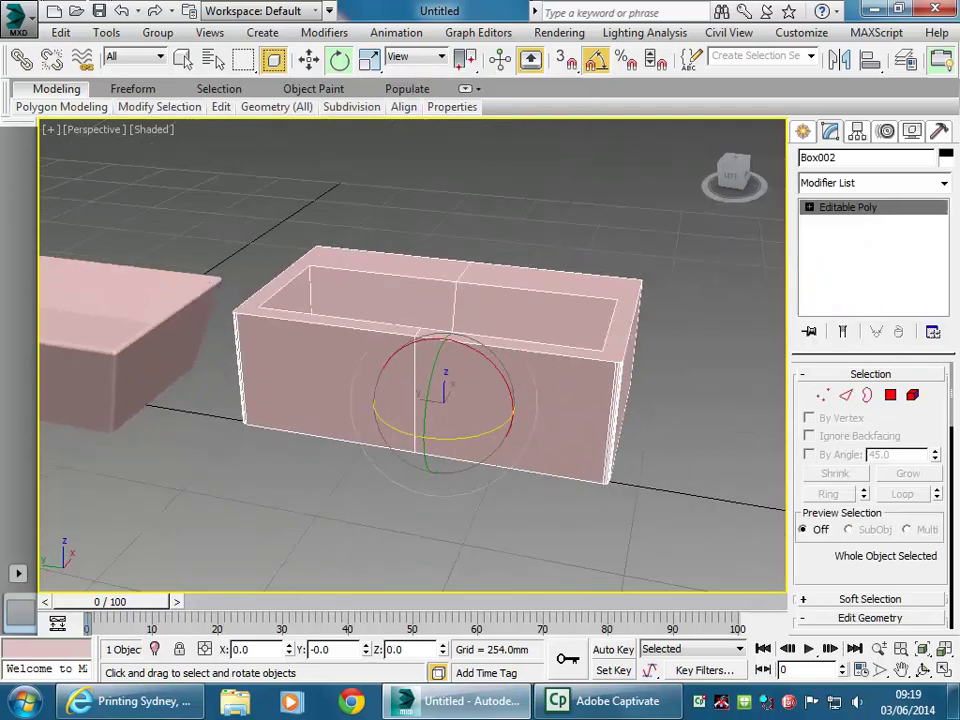
{"action": "left_click", "coordinate": [890, 395]}
{"action": "left_click", "coordinate": [337, 535]}
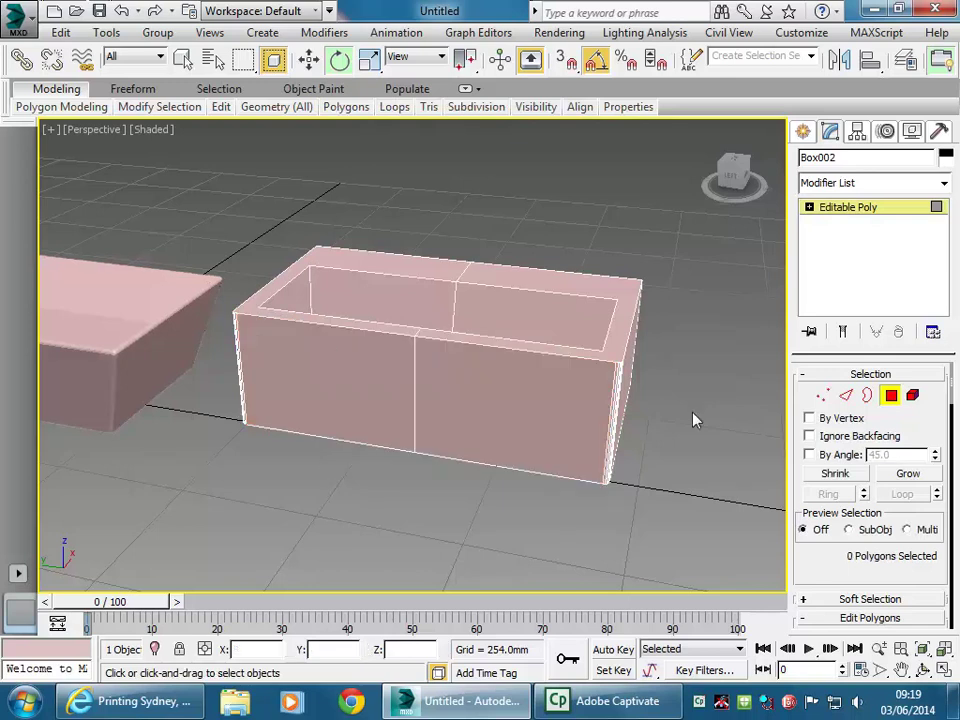
{"action": "left_click", "coordinate": [846, 396]}
{"action": "middle_click_drag", "start_coordinate": [392, 390], "coordinate": [436, 404], "text": "alt"}
{"action": "left_click_drag", "start_coordinate": [312, 545], "coordinate": [310, 545]}
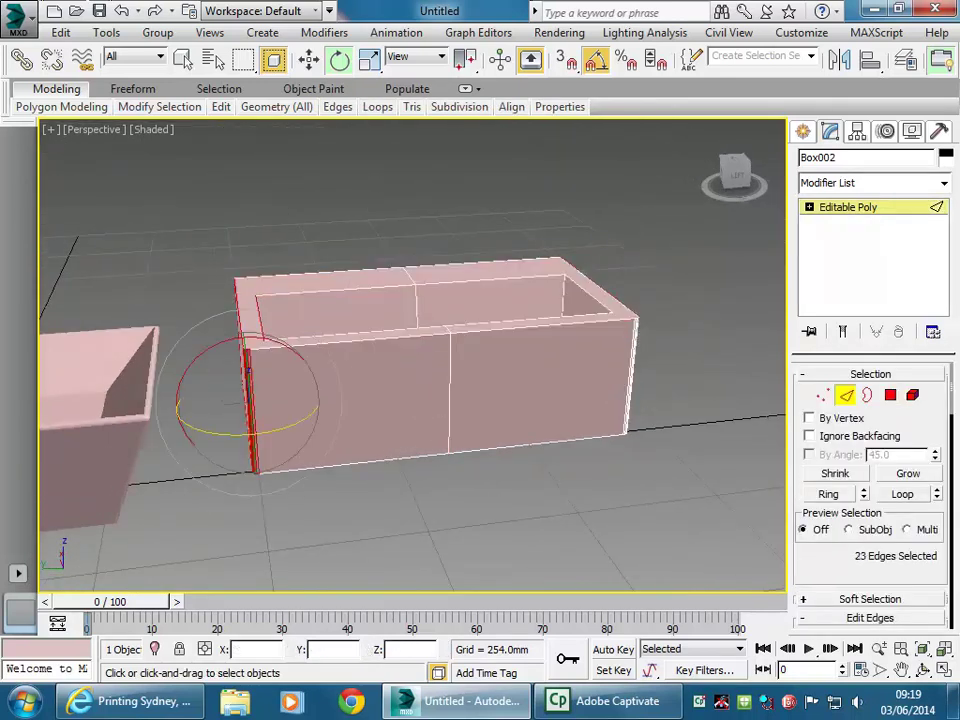
Activate the Move tool and window-select the edges at the box end farthest from the tray.
{"action": "right_click", "coordinate": [285, 394]}
{"action": "left_click", "coordinate": [300, 412]}
{"action": "left_click_drag", "start_coordinate": [292, 430], "coordinate": [357, 391]}
{"action": "left_click_drag", "start_coordinate": [489, 210], "coordinate": [678, 490]}
{"action": "left_click_drag", "start_coordinate": [562, 376], "coordinate": [534, 378]}
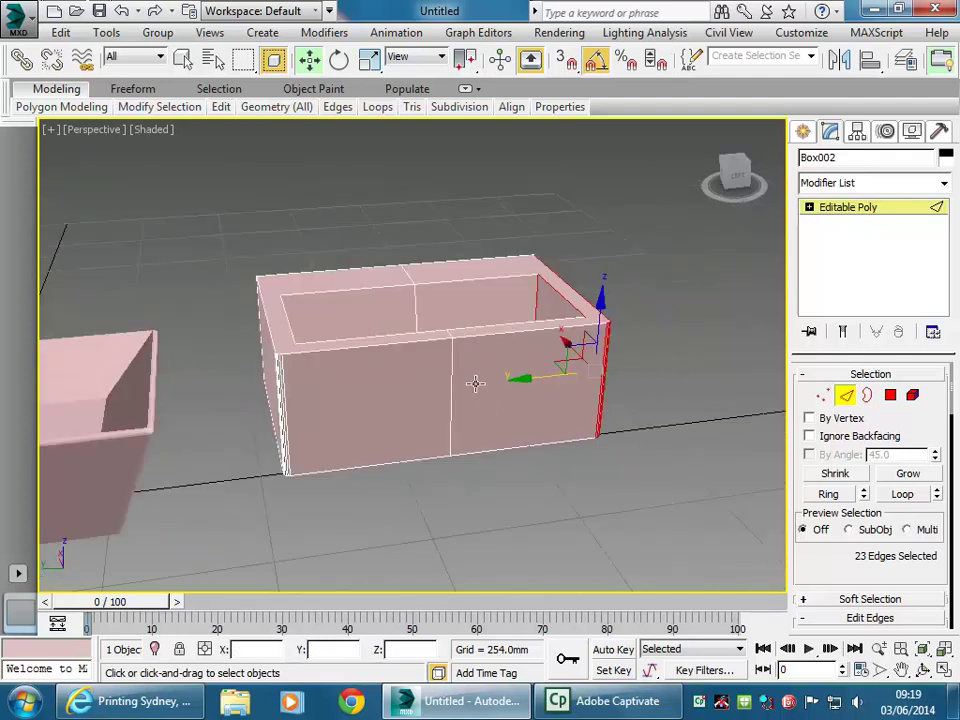
{"action": "scroll", "coordinate": [478, 384], "scroll_direction": "up", "scroll_amount": 3}
{"action": "middle_click_drag", "start_coordinate": [345, 371], "coordinate": [328, 365], "text": "alt"}
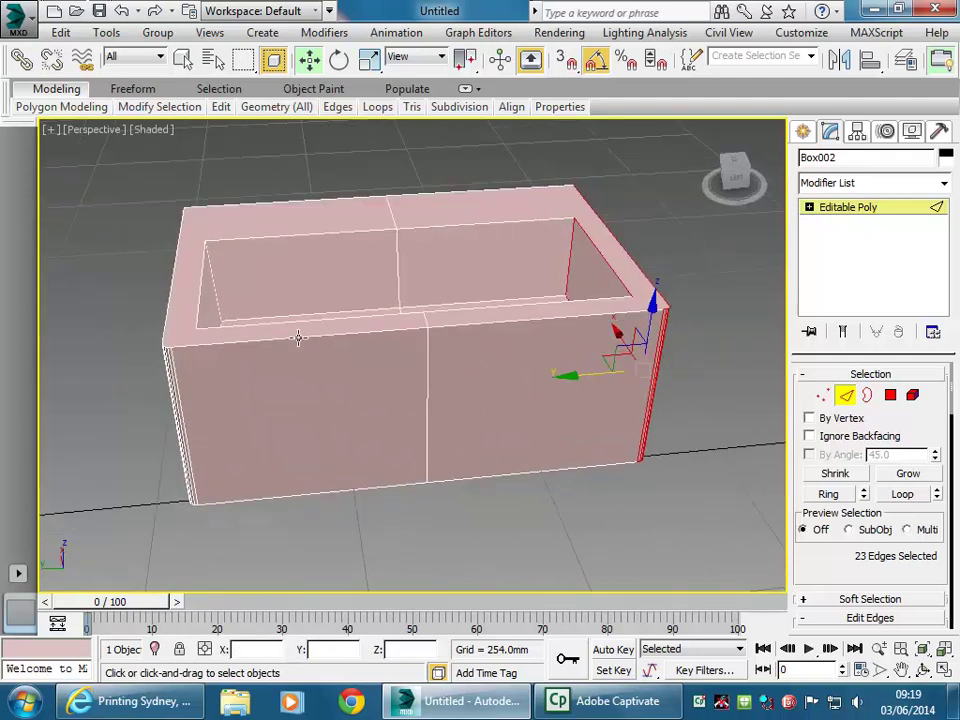
Select all the top rim edges around the box's recess, using Loop to extend the first edge along its side.
{"action": "left_click", "coordinate": [284, 238]}
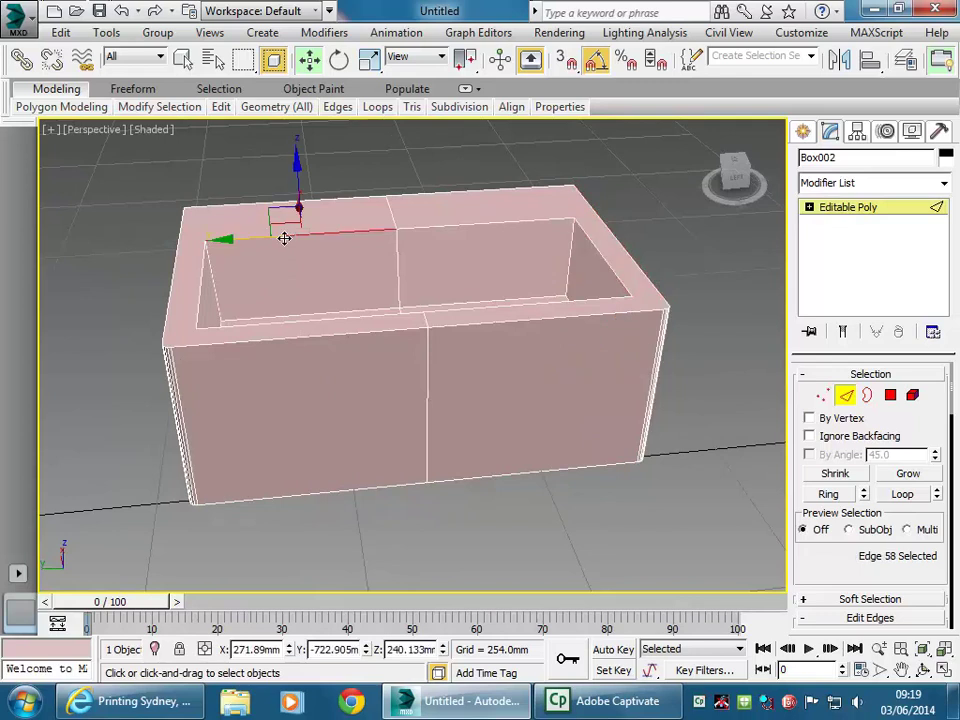
{"action": "left_click", "coordinate": [902, 494]}
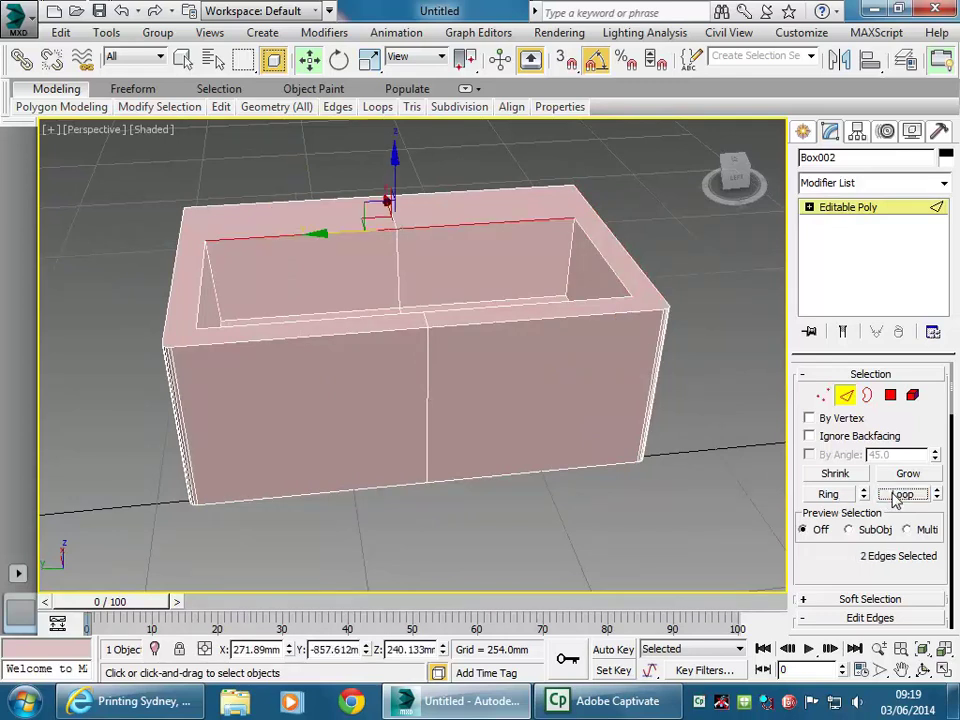
{"action": "left_click", "coordinate": [201, 281], "text": "ctrl"}
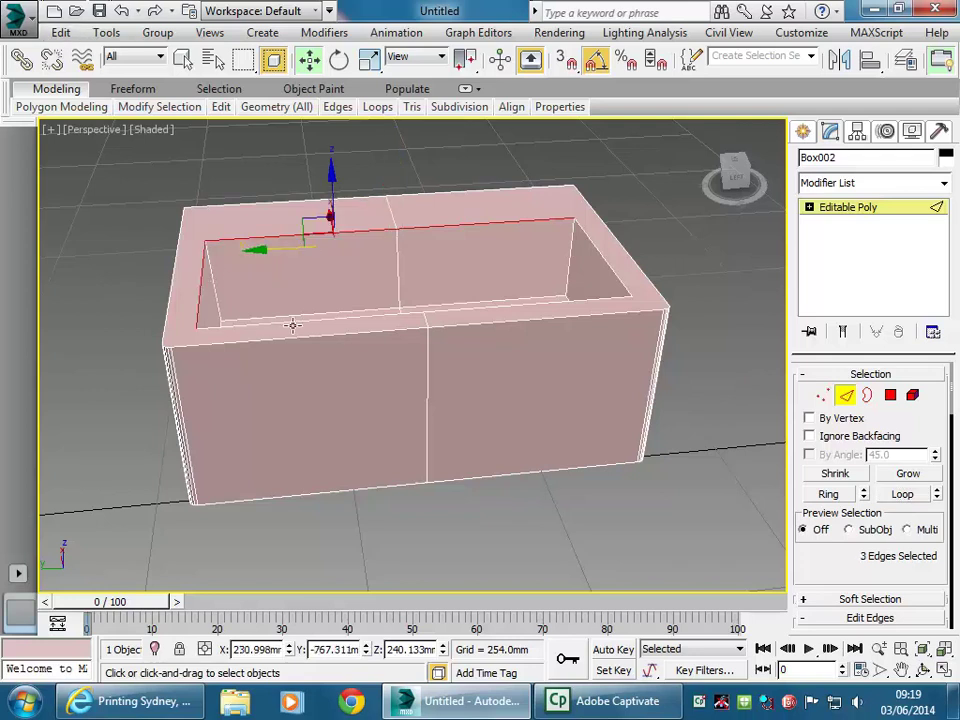
{"action": "left_click", "coordinate": [285, 320], "text": "ctrl"}
{"action": "left_click", "coordinate": [612, 275], "text": "ctrl"}
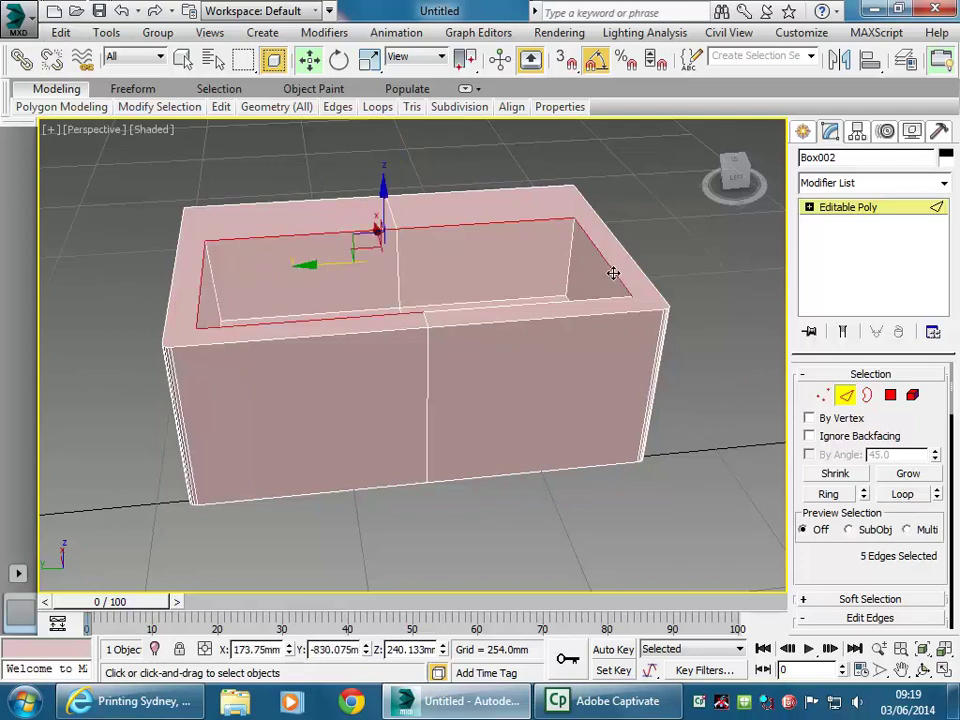
{"action": "left_click", "coordinate": [557, 300], "text": "ctrl"}
{"action": "scroll", "coordinate": [407, 274], "scroll_direction": "up", "scroll_amount": 3}
{"action": "scroll", "coordinate": [400, 240], "scroll_direction": "down", "scroll_amount": 2}
{"action": "scroll", "coordinate": [400, 237], "scroll_direction": "up", "scroll_amount": 3}
{"action": "scroll", "coordinate": [400, 237], "scroll_direction": "down", "scroll_amount": 1}
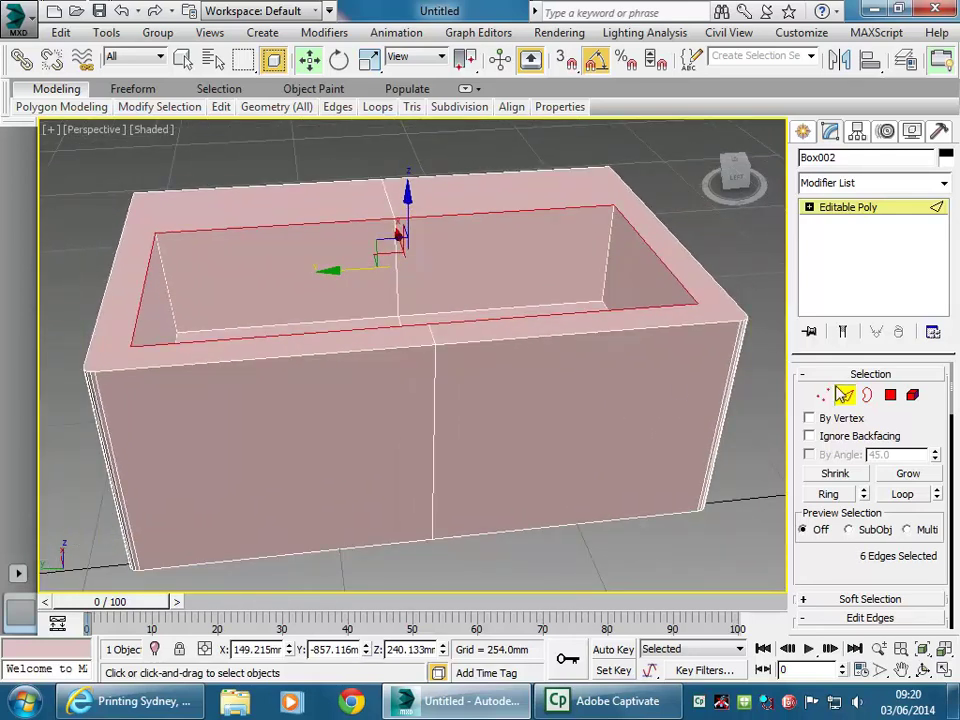
Try a 4.252 mm chamfer with 4 segments on the recess's rim edges, then cancel it.
{"action": "left_click_drag", "start_coordinate": [825, 561], "coordinate": [823, 426]}
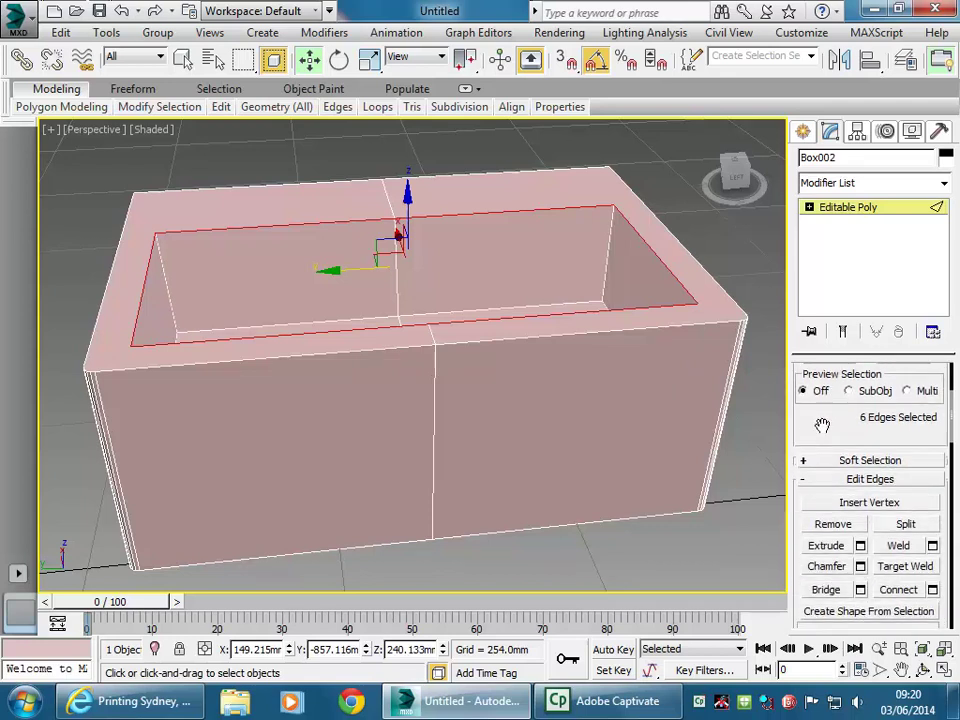
{"action": "left_click", "coordinate": [860, 567]}
{"action": "mouse_move", "coordinate": [426, 365]}
{"action": "left_mouse_down"}
{"action": "mouse_move", "coordinate": [426, 393]}
{"action": "mouse_move", "coordinate": [425, 378]}
{"action": "left_mouse_up"}
{"action": "middle_click_drag", "start_coordinate": [169, 354], "coordinate": [199, 358]}
{"action": "scroll", "coordinate": [177, 357], "scroll_direction": "up", "scroll_amount": 5}
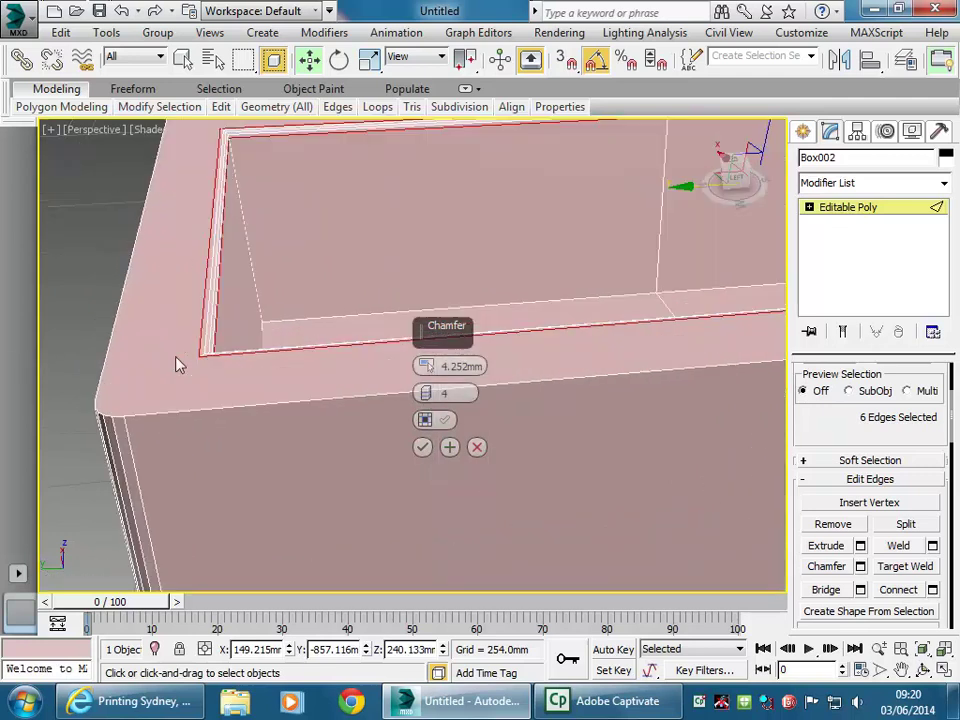
{"action": "left_click", "coordinate": [477, 447]}
{"action": "scroll", "coordinate": [478, 450], "scroll_direction": "down", "scroll_amount": 1}
{"action": "scroll", "coordinate": [274, 375], "scroll_direction": "down", "scroll_amount": 3}
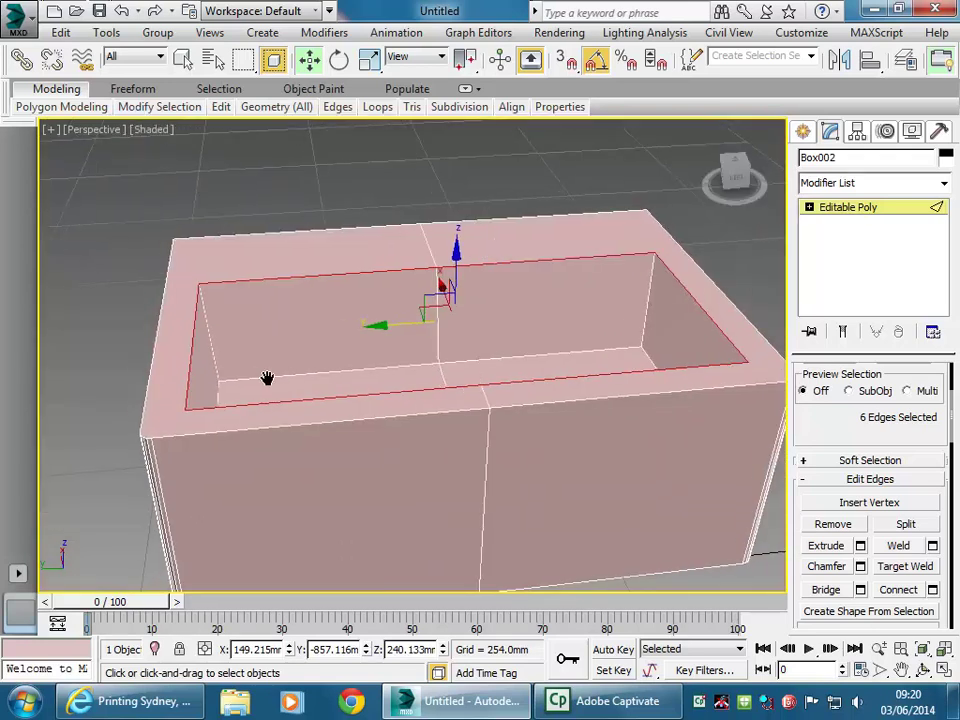
{"action": "middle_click_drag", "start_coordinate": [267, 378], "coordinate": [241, 379]}
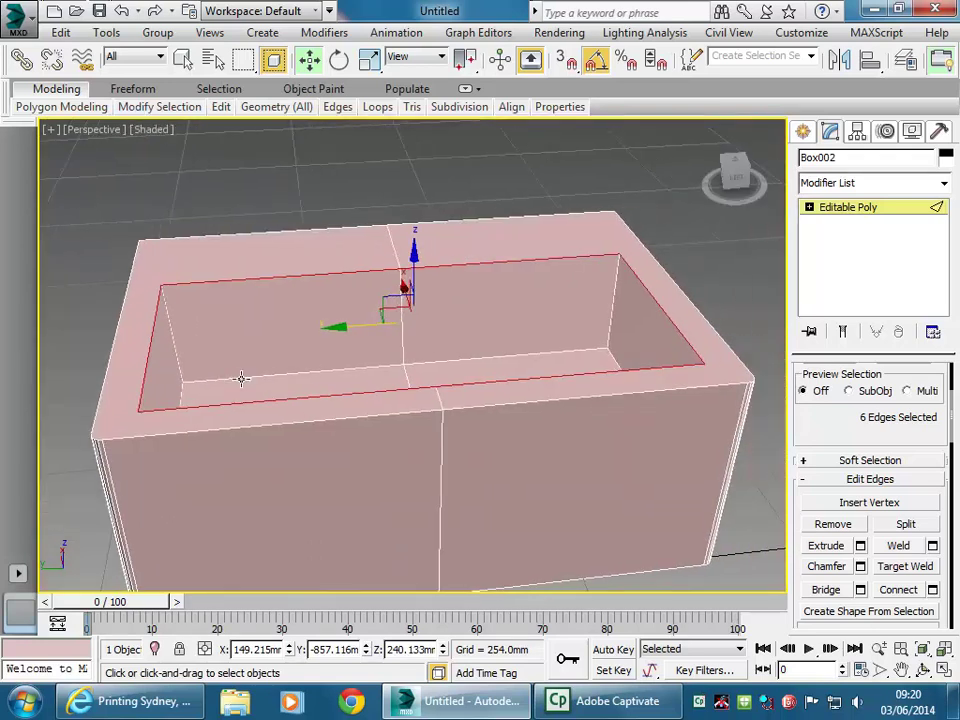
Select the four vertical corner edges inside the box's recess.
{"action": "left_click", "coordinate": [172, 338]}
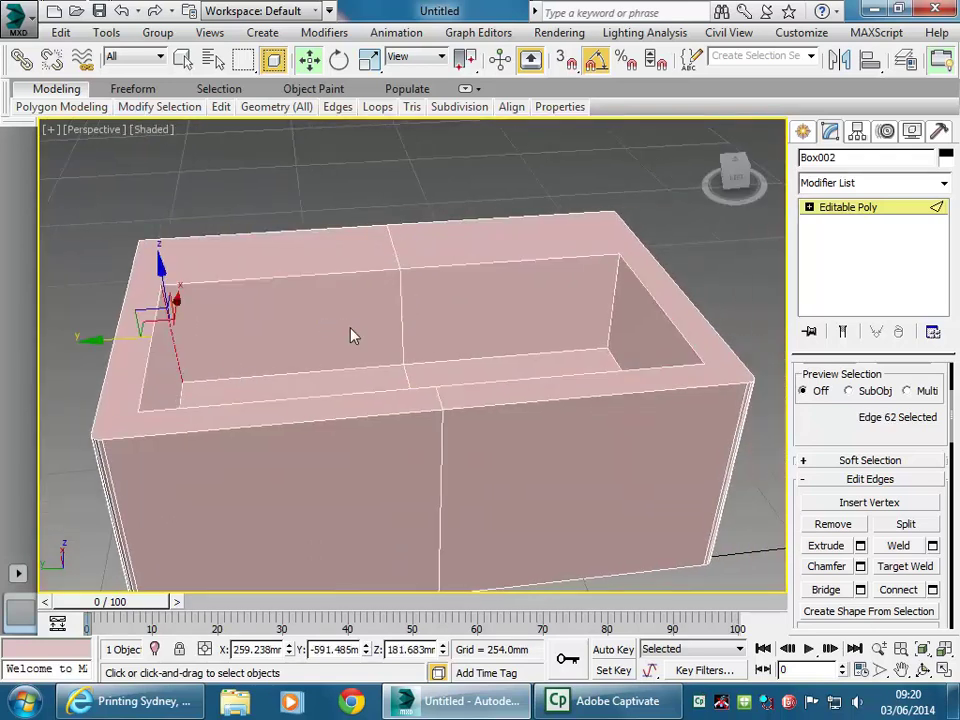
{"action": "scroll", "coordinate": [255, 343], "scroll_direction": "up", "scroll_amount": 4}
{"action": "middle_click_drag", "start_coordinate": [132, 380], "coordinate": [593, 370]}
{"action": "left_click", "coordinate": [211, 275], "text": "ctrl"}
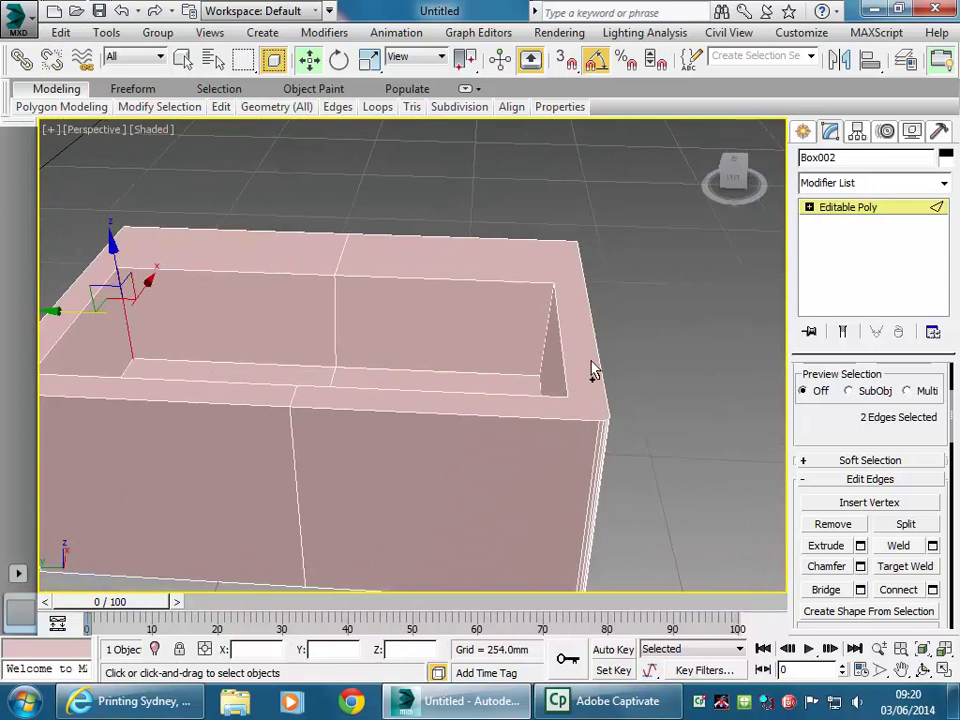
{"action": "left_click", "coordinate": [548, 335], "text": "ctrl"}
{"action": "middle_click_drag", "start_coordinate": [548, 335], "coordinate": [320, 290], "text": "alt"}
{"action": "left_click", "coordinate": [269, 245], "text": "ctrl"}
{"action": "middle_click_drag", "start_coordinate": [390, 339], "coordinate": [222, 409], "text": "alt"}
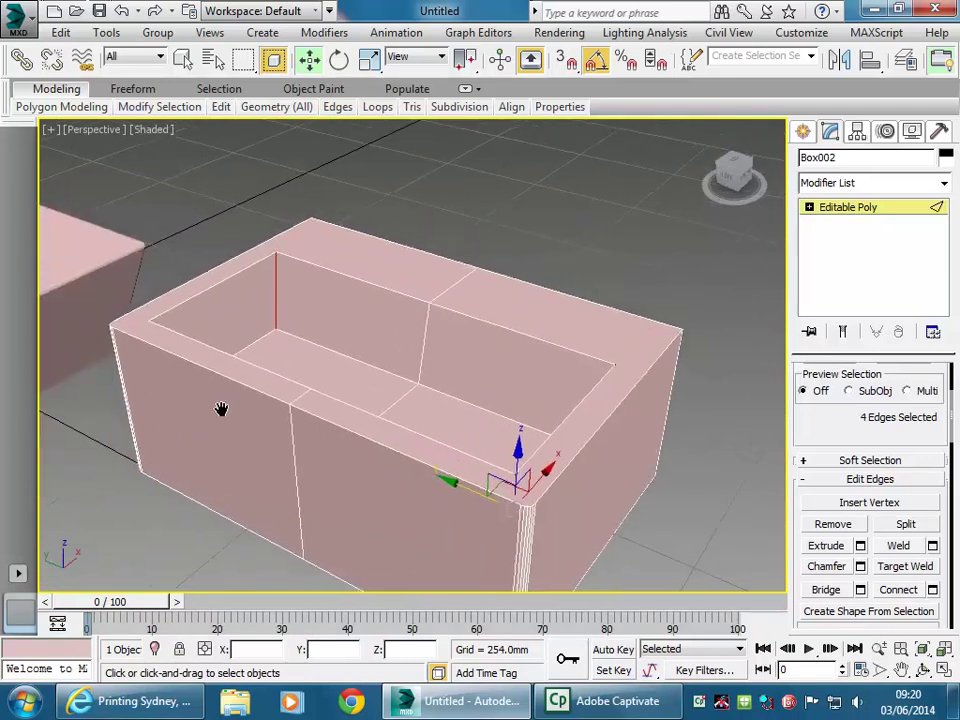
Chamfer the four inner corner edges of the recess by 4.252 mm with 10 connect edge segments.
{"action": "left_click", "coordinate": [860, 567]}
{"action": "middle_click_drag", "start_coordinate": [584, 405], "coordinate": [518, 418]}
{"action": "scroll", "coordinate": [517, 418], "scroll_direction": "up", "scroll_amount": 3}
{"action": "mouse_move", "coordinate": [426, 393]}
{"action": "left_mouse_down"}
{"action": "mouse_move", "coordinate": [432, 358]}
{"action": "mouse_move", "coordinate": [438, 375]}
{"action": "left_mouse_up"}
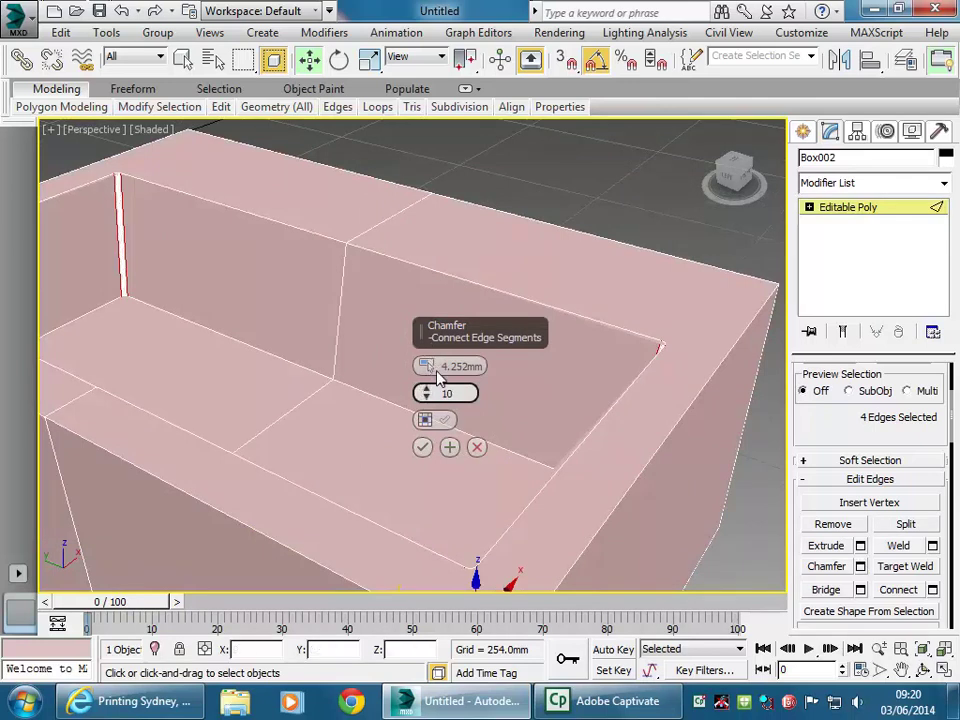
{"action": "scroll", "coordinate": [568, 371], "scroll_direction": "up", "scroll_amount": 6}
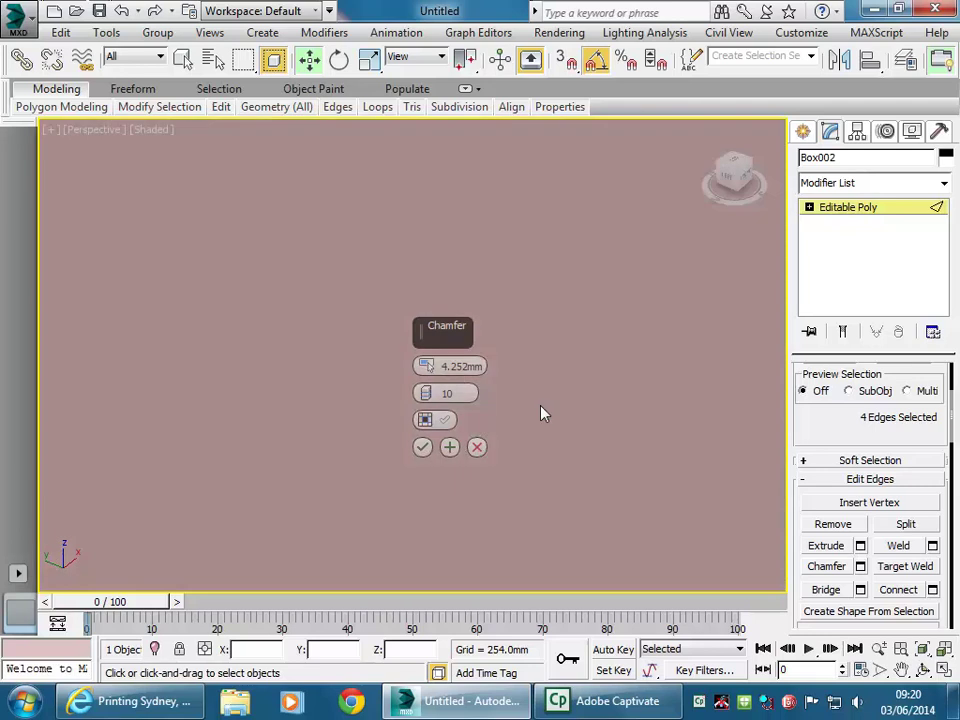
{"action": "scroll", "coordinate": [543, 408], "scroll_direction": "down", "scroll_amount": 3}
{"action": "middle_click_drag", "start_coordinate": [543, 408], "coordinate": [625, 436]}
{"action": "scroll", "coordinate": [539, 426], "scroll_direction": "up", "scroll_amount": 2}
{"action": "scroll", "coordinate": [595, 430], "scroll_direction": "down", "scroll_amount": 1}
{"action": "scroll", "coordinate": [546, 426], "scroll_direction": "down", "scroll_amount": 2}
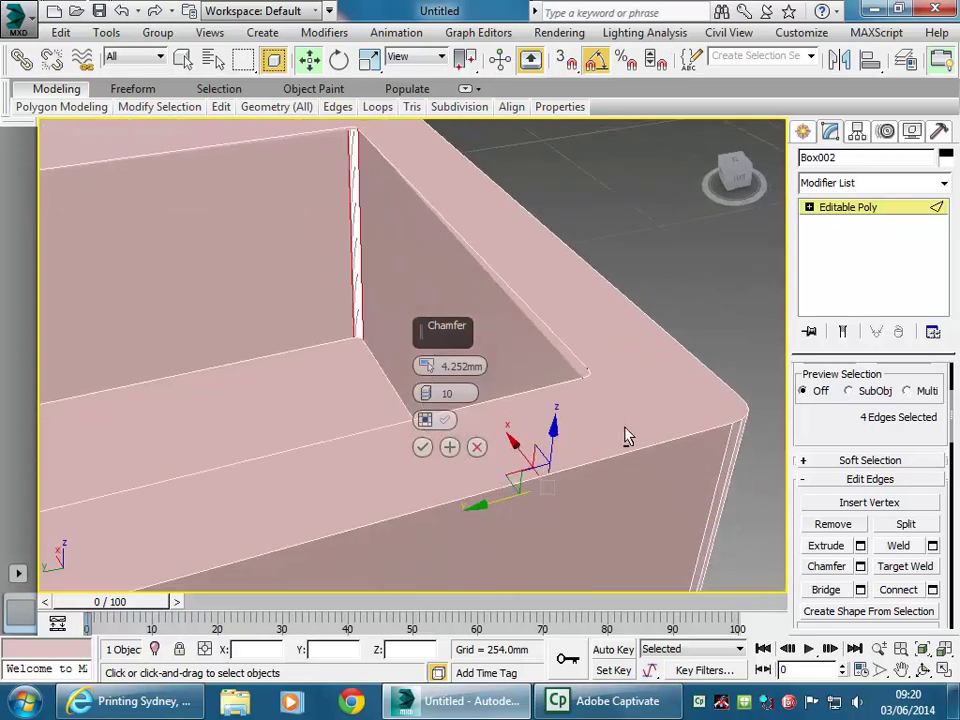
{"action": "middle_click_drag", "start_coordinate": [436, 297], "coordinate": [502, 420], "text": "alt"}
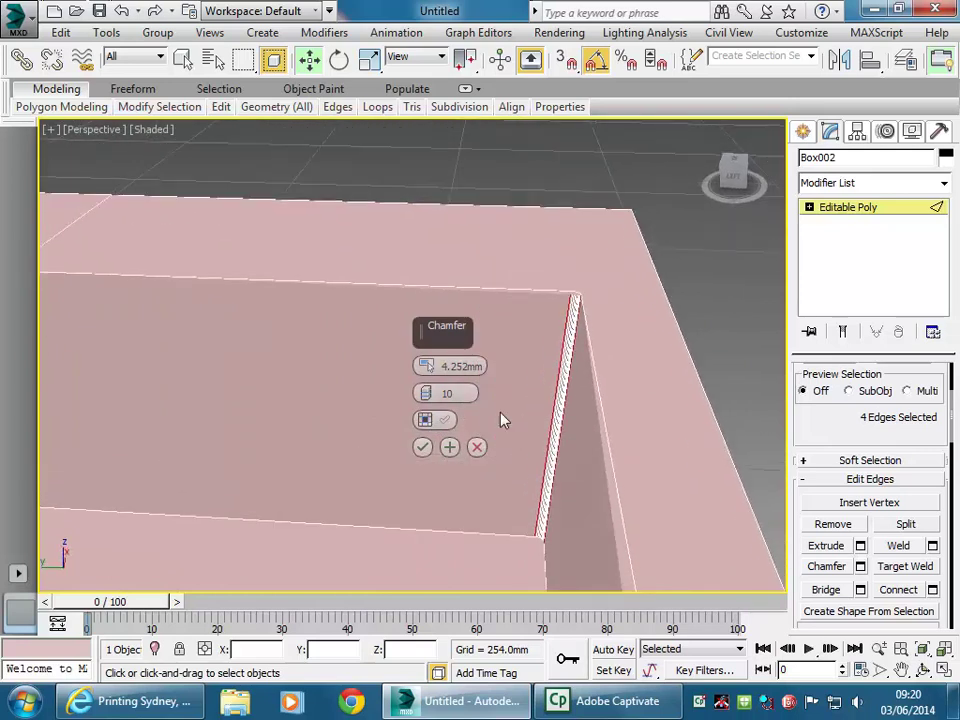
{"action": "left_click", "coordinate": [422, 447]}
Undo the chamfer on the recess's inner corner edges.
{"action": "scroll", "coordinate": [450, 422], "scroll_direction": "down", "scroll_amount": 5}
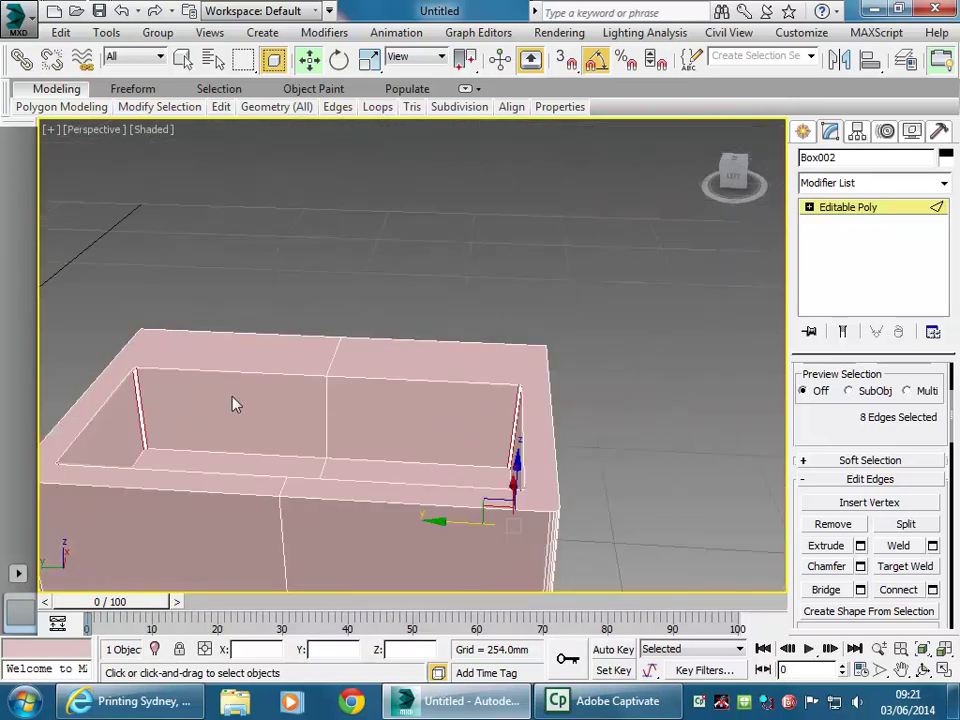
{"action": "middle_click_drag", "start_coordinate": [232, 397], "coordinate": [262, 397]}
{"action": "left_click", "coordinate": [122, 12]}
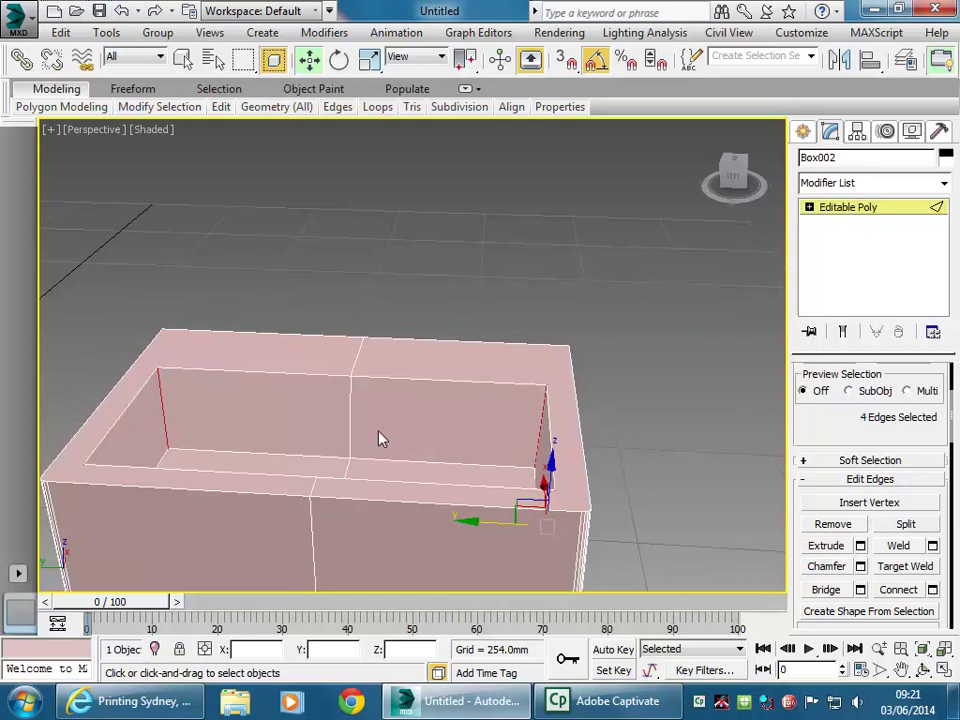
Take a close look at the tray's rim, leave the box's Edge sub-object level and deselect the box.
{"action": "middle_click_drag", "start_coordinate": [380, 438], "coordinate": [371, 403], "text": "alt"}
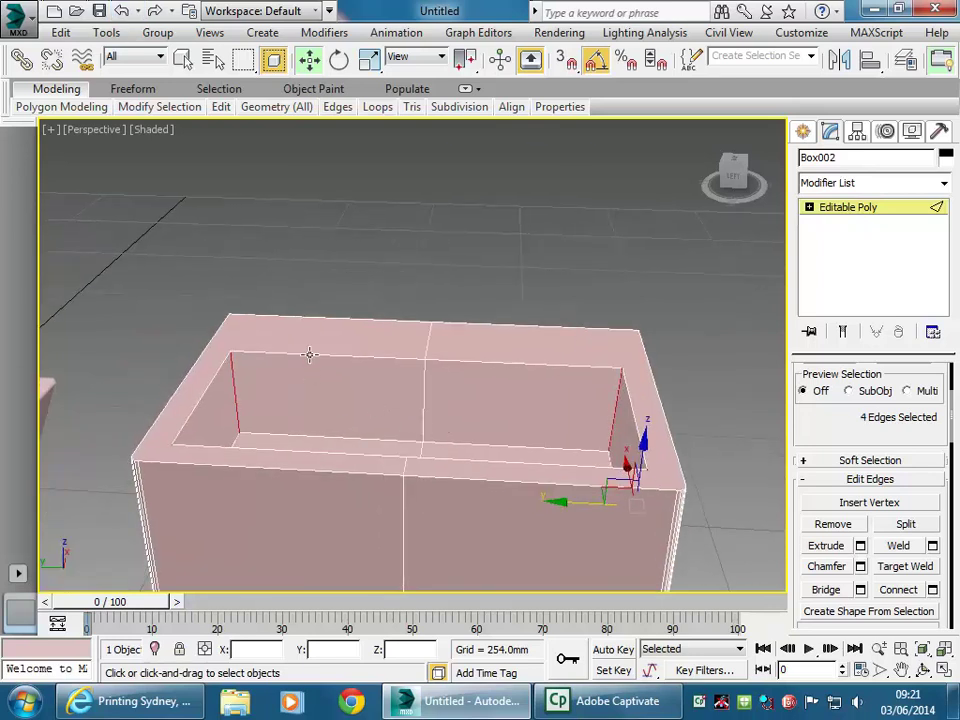
{"action": "middle_click_drag", "start_coordinate": [180, 343], "coordinate": [725, 286]}
{"action": "middle_click_drag", "start_coordinate": [350, 372], "coordinate": [388, 372]}
{"action": "scroll", "coordinate": [210, 440], "scroll_direction": "up", "scroll_amount": 4}
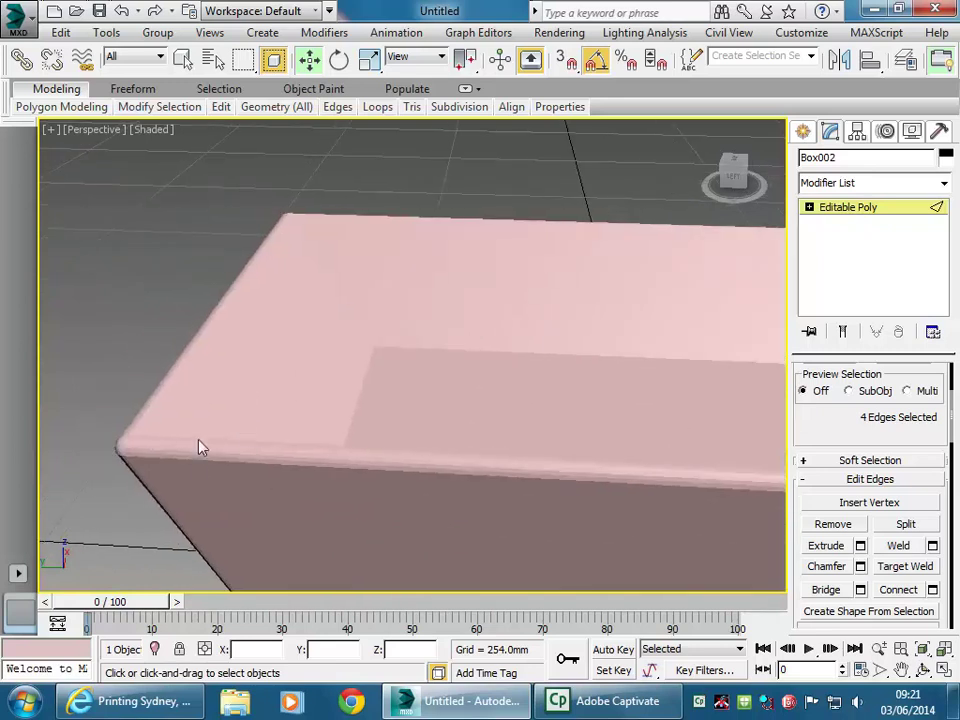
{"action": "scroll", "coordinate": [203, 459], "scroll_direction": "down", "scroll_amount": 5}
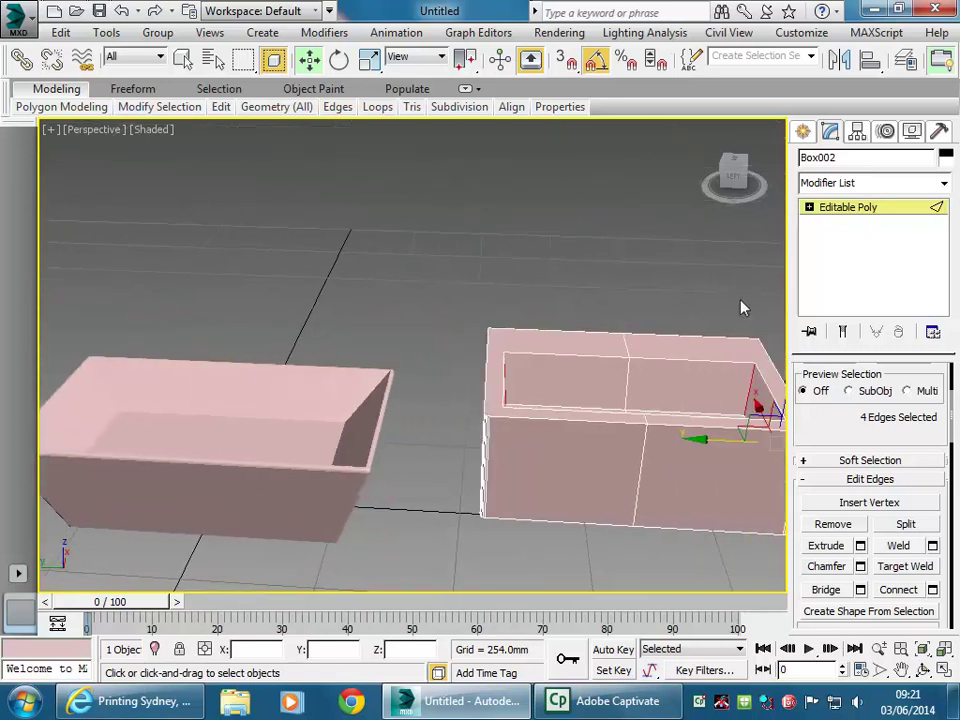
{"action": "left_click", "coordinate": [850, 208]}
{"action": "middle_click_drag", "start_coordinate": [507, 248], "coordinate": [362, 250]}
{"action": "scroll", "coordinate": [400, 274], "scroll_direction": "up", "scroll_amount": 3}
{"action": "left_click", "coordinate": [400, 274]}
{"action": "scroll", "coordinate": [400, 276], "scroll_direction": "down", "scroll_amount": 3}
{"action": "middle_click_drag", "start_coordinate": [393, 289], "coordinate": [412, 270]}
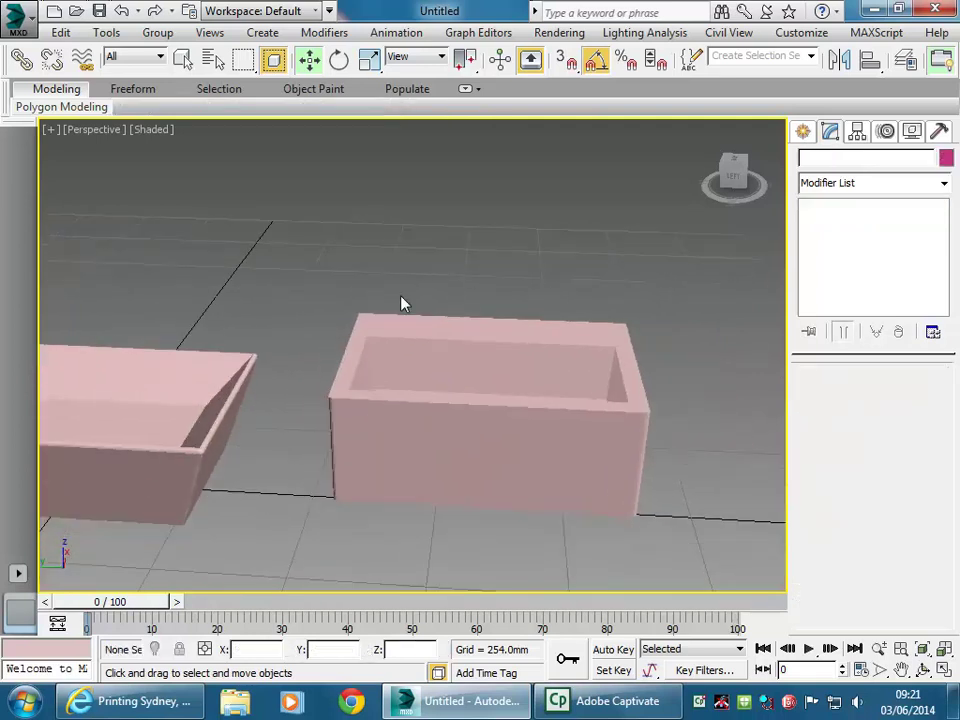
Turn on Edged Faces for the shaded Perspective view with both objects in sight.
{"action": "mouse_move", "coordinate": [394, 326]}
{"action": "middle_mouse_down", "text": "alt"}
{"action": "mouse_move", "coordinate": [347, 362]}
{"action": "mouse_move", "coordinate": [424, 317]}
{"action": "middle_mouse_up", "text": "alt"}
{"action": "middle_click_drag", "start_coordinate": [359, 388], "coordinate": [394, 388]}
{"action": "middle_click_drag", "start_coordinate": [199, 245], "coordinate": [237, 262]}
{"action": "mouse_move", "coordinate": [296, 297]}
{"action": "middle_mouse_down"}
{"action": "mouse_move", "coordinate": [325, 317]}
{"action": "mouse_move", "coordinate": [306, 297]}
{"action": "mouse_move", "coordinate": [312, 310]}
{"action": "middle_mouse_up"}
{"action": "left_click", "coordinate": [116, 241]}
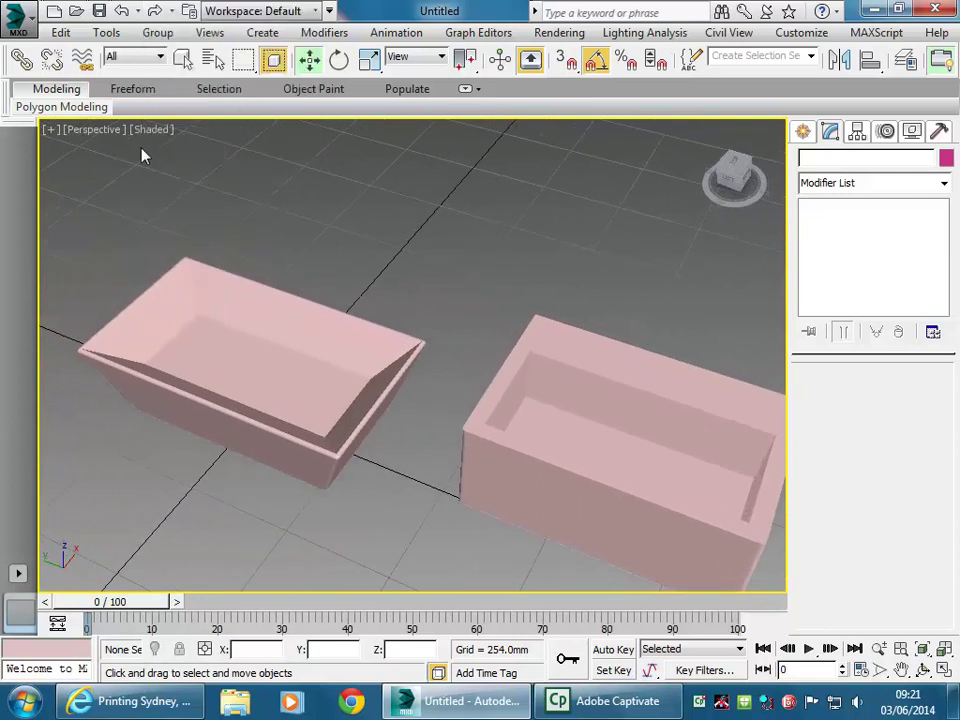
{"action": "left_click", "coordinate": [152, 130]}
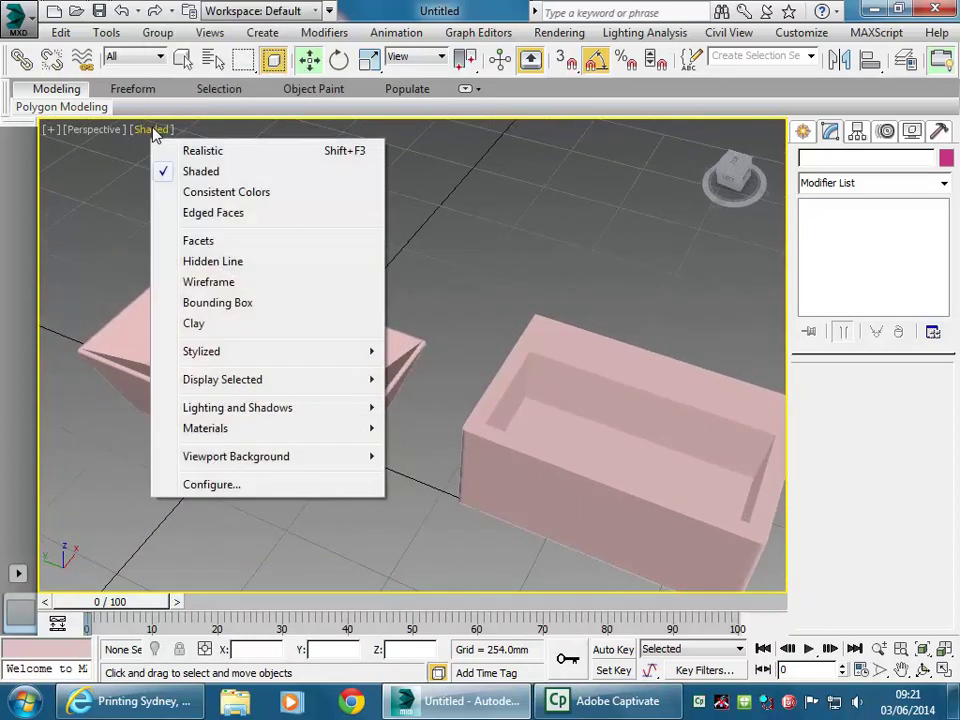
{"action": "left_click", "coordinate": [203, 213]}
Inspect the tapered tray's displayed edges up close and select the tray.
{"action": "scroll", "coordinate": [452, 473], "scroll_direction": "up", "scroll_amount": 5}
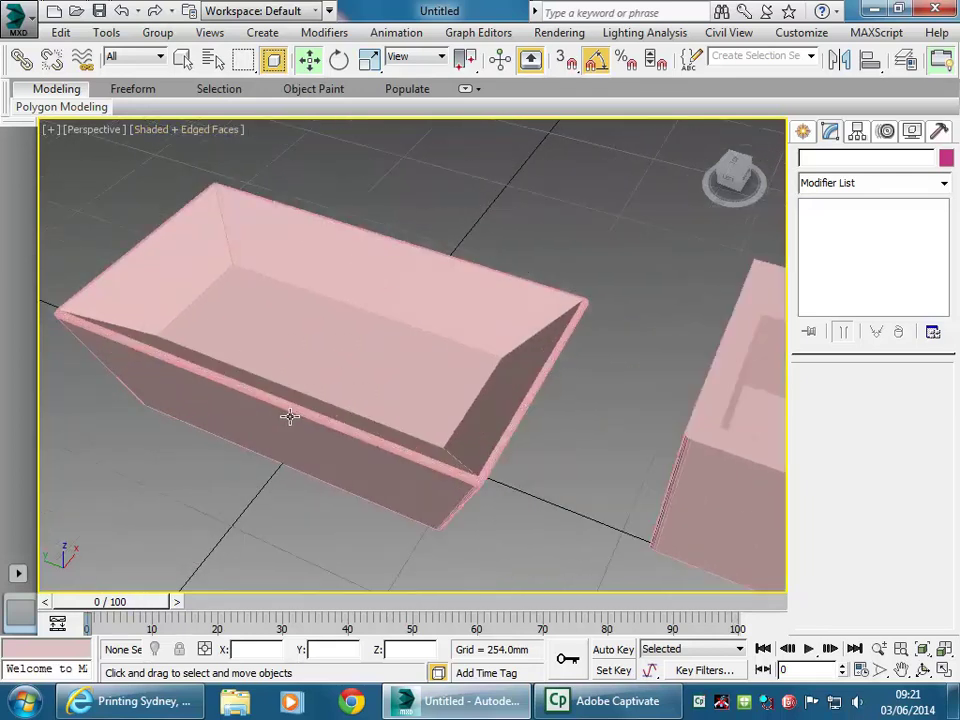
{"action": "scroll", "coordinate": [216, 322], "scroll_direction": "up", "scroll_amount": 1}
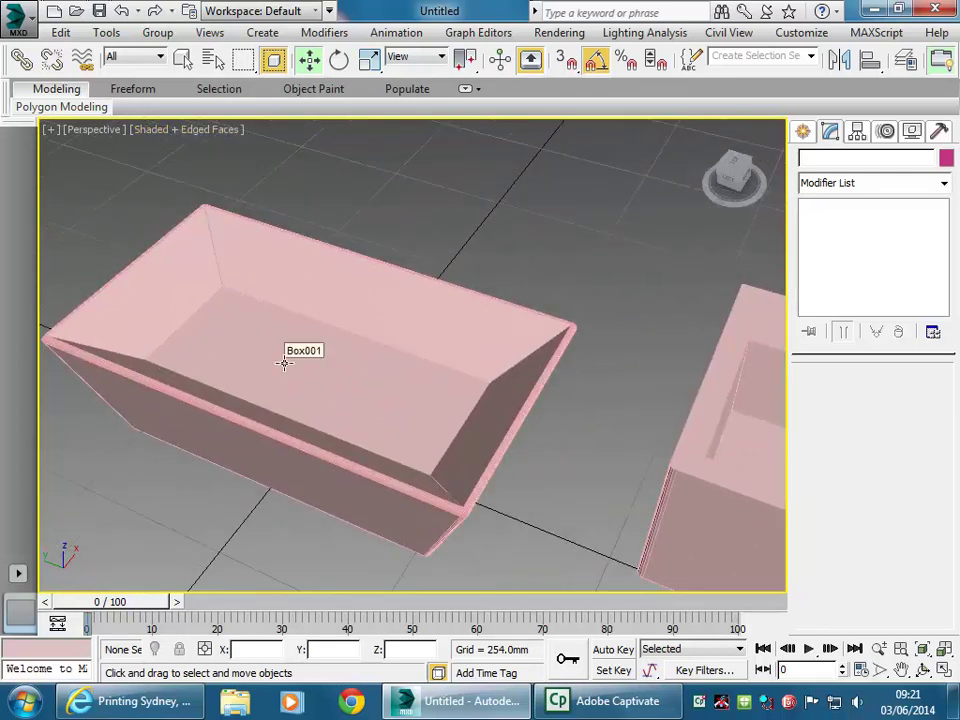
{"action": "scroll", "coordinate": [317, 360], "scroll_direction": "down", "scroll_amount": 3}
{"action": "left_click", "coordinate": [308, 366]}
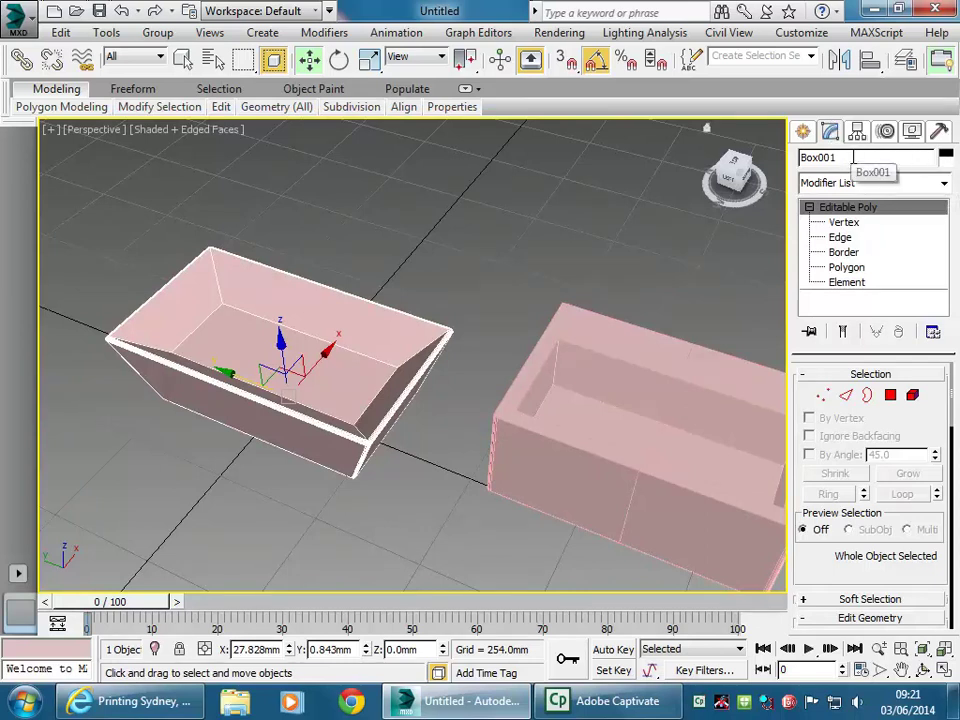
Change the tapered tray's object color to blue from the 3ds Max palette.
{"action": "left_click", "coordinate": [944, 156]}
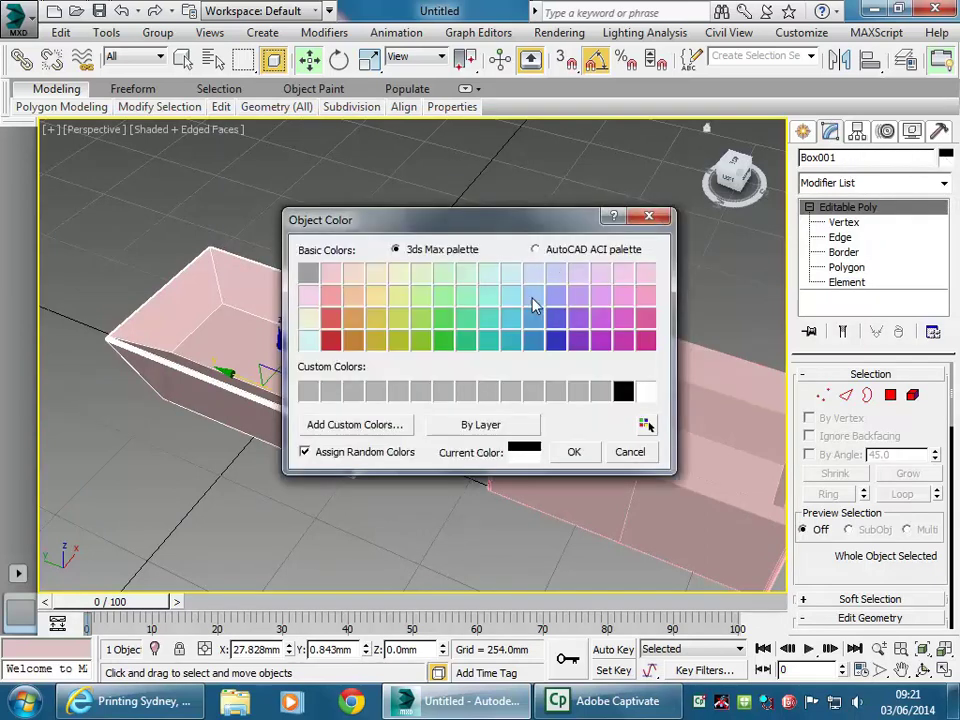
{"action": "left_click", "coordinate": [556, 318]}
{"action": "left_click", "coordinate": [579, 457]}
Change the recessed box's object color to dark red, then deselect it and bring the tray back into view.
{"action": "middle_click_drag", "start_coordinate": [502, 414], "coordinate": [397, 377]}
{"action": "left_click", "coordinate": [456, 420]}
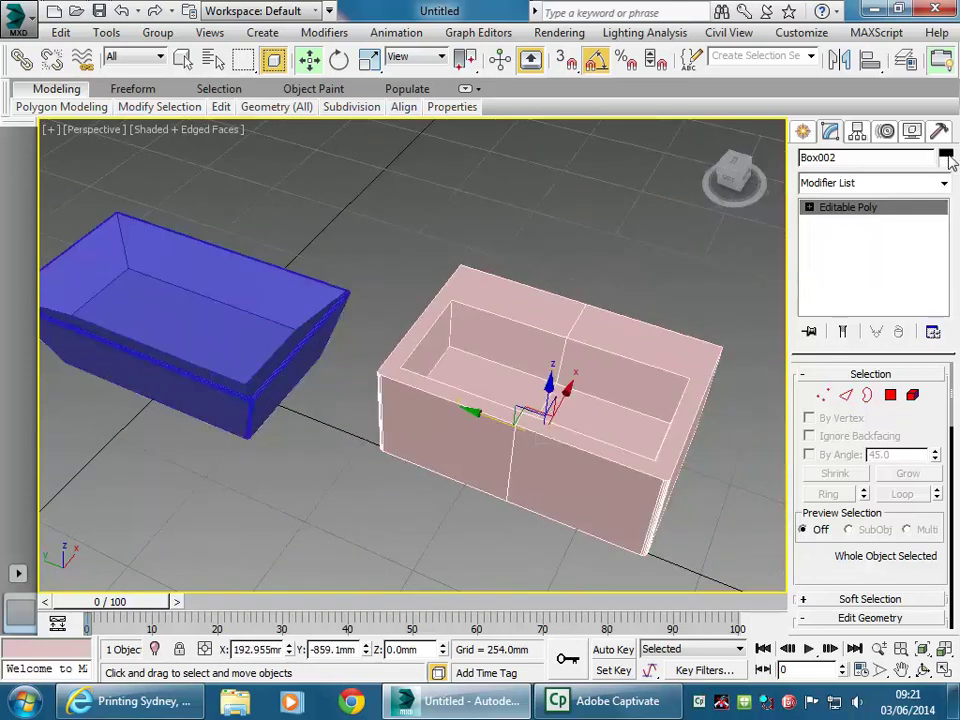
{"action": "left_click", "coordinate": [945, 157]}
{"action": "left_click", "coordinate": [331, 319]}
{"action": "left_click", "coordinate": [331, 341]}
{"action": "left_click", "coordinate": [574, 452]}
{"action": "left_click", "coordinate": [491, 214]}
{"action": "middle_click_drag", "start_coordinate": [491, 214], "coordinate": [491, 248]}
{"action": "middle_click_drag", "start_coordinate": [278, 337], "coordinate": [323, 358]}
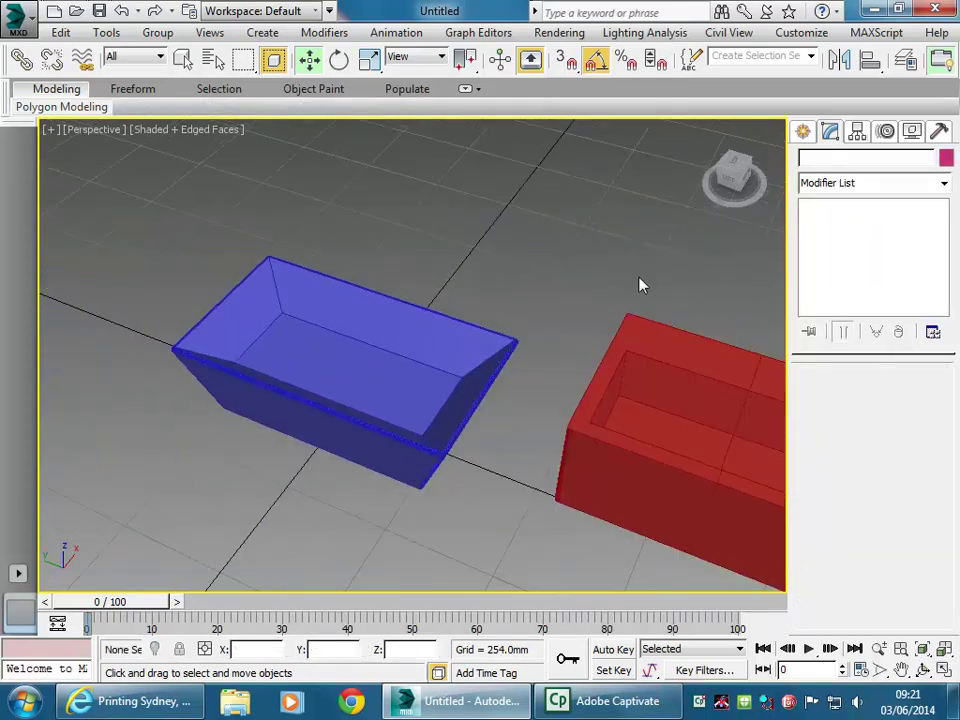
Create a cylinder with AutoGrid on the tray's inner floor, radius about 28 mm and height about 187 mm.
{"action": "left_click", "coordinate": [803, 131]}
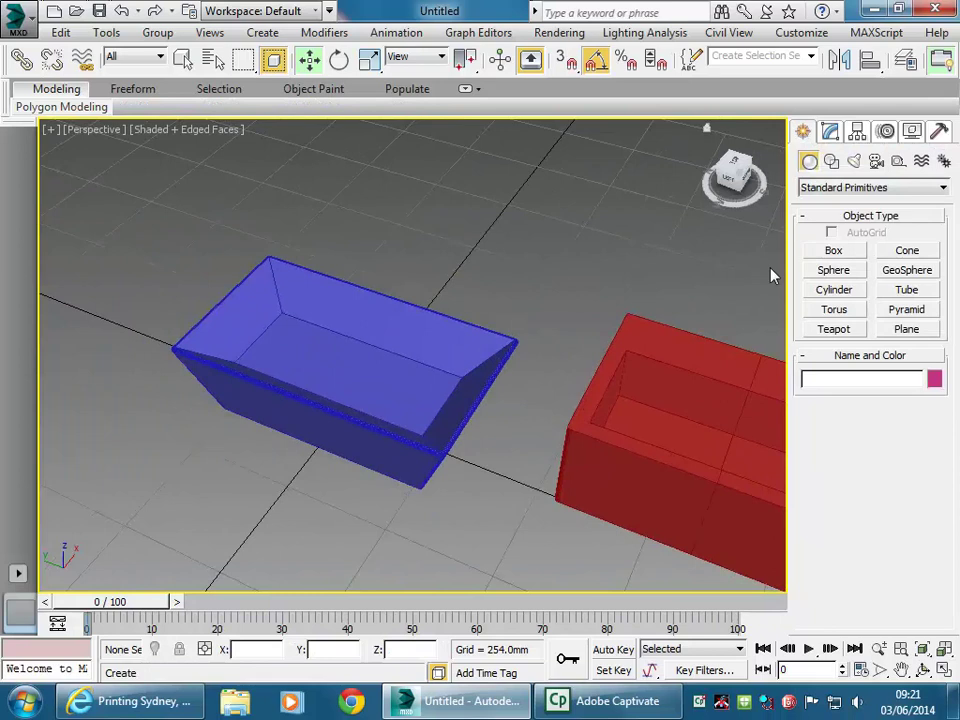
{"action": "left_click", "coordinate": [832, 292]}
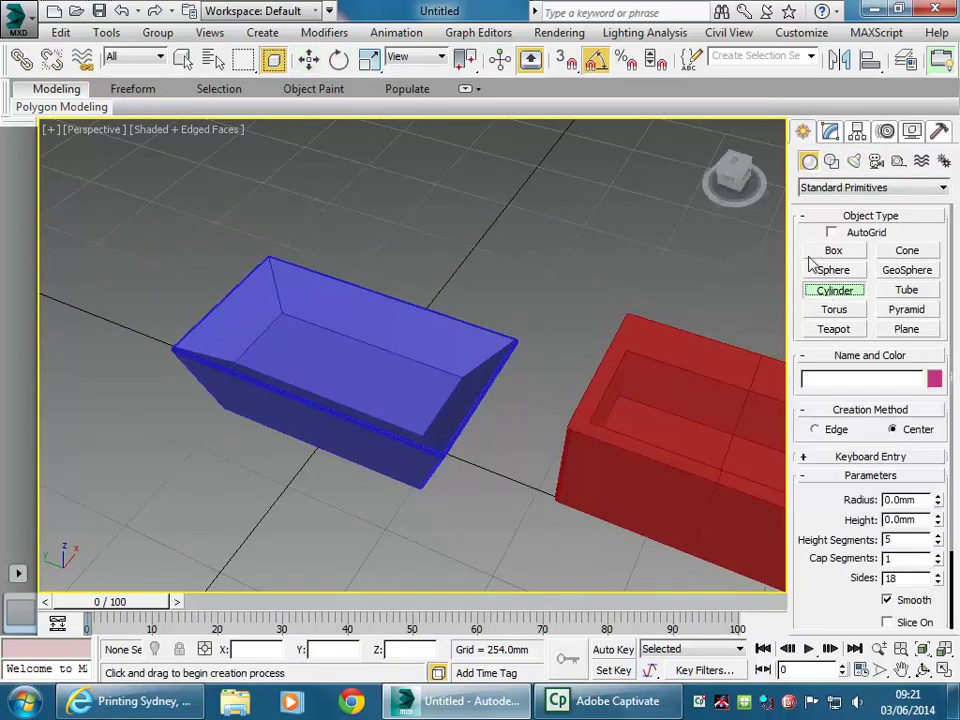
{"action": "left_click", "coordinate": [832, 233]}
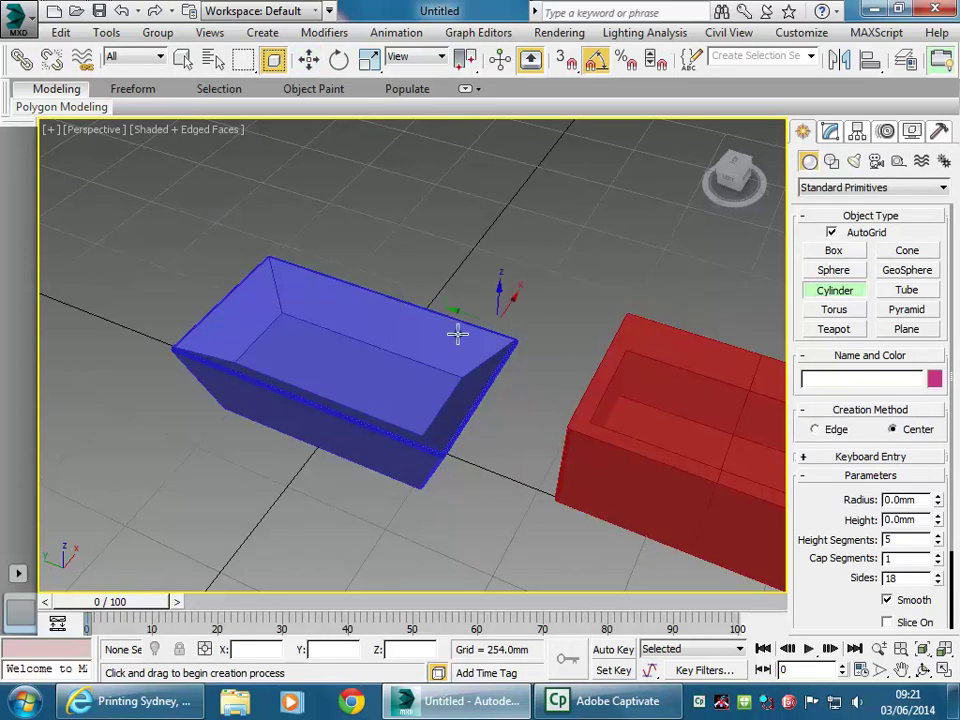
{"action": "left_click_drag", "start_coordinate": [338, 377], "coordinate": [338, 373]}
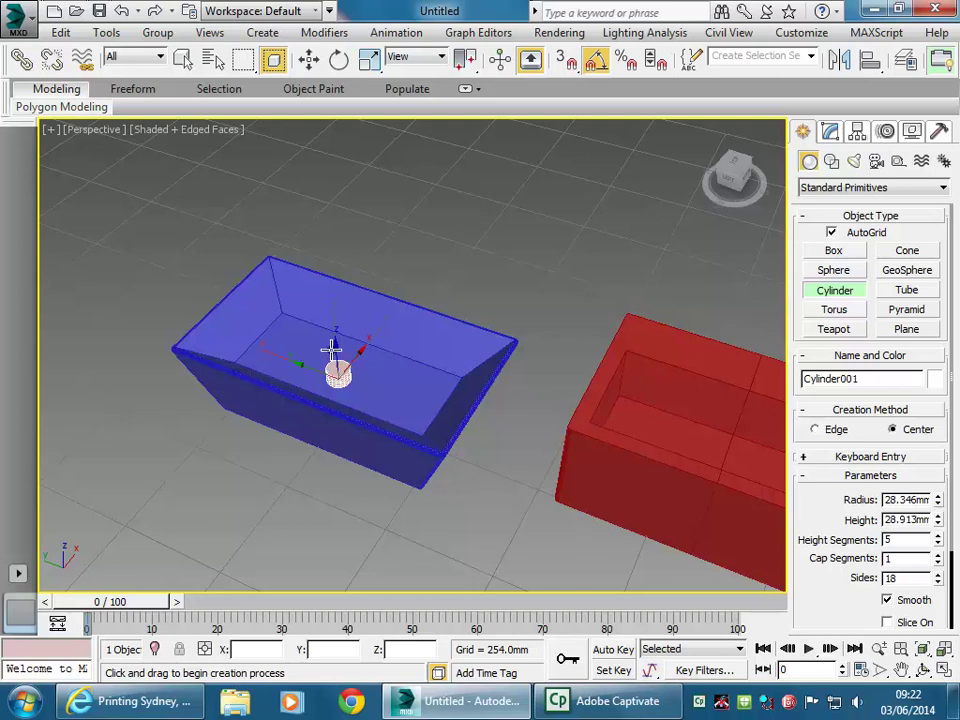
{"action": "left_click", "coordinate": [330, 302]}
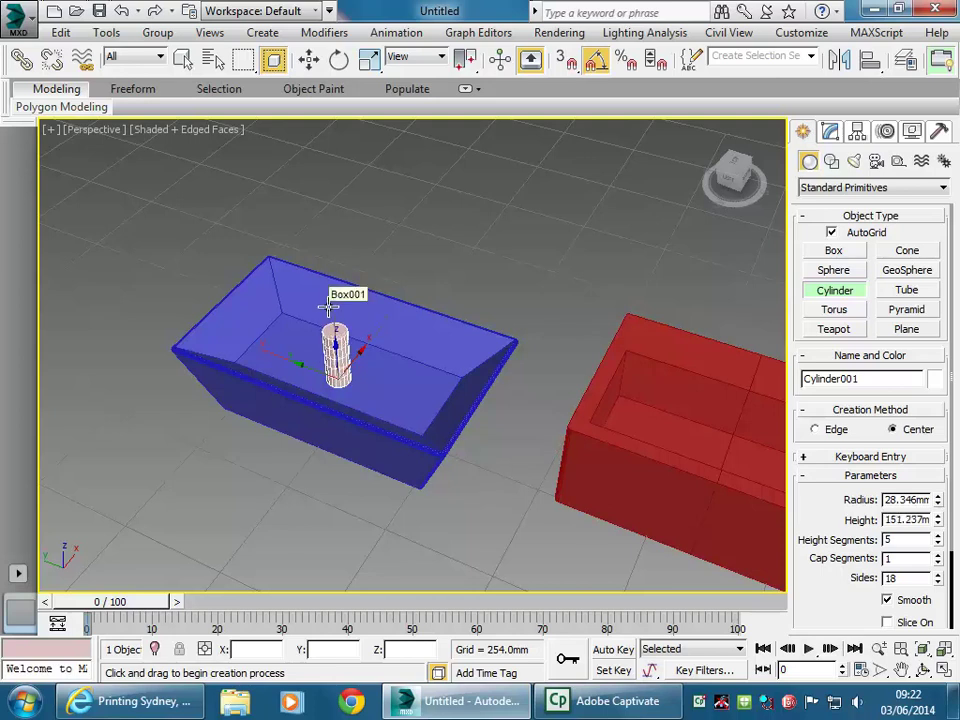
{"action": "left_click", "coordinate": [327, 290]}
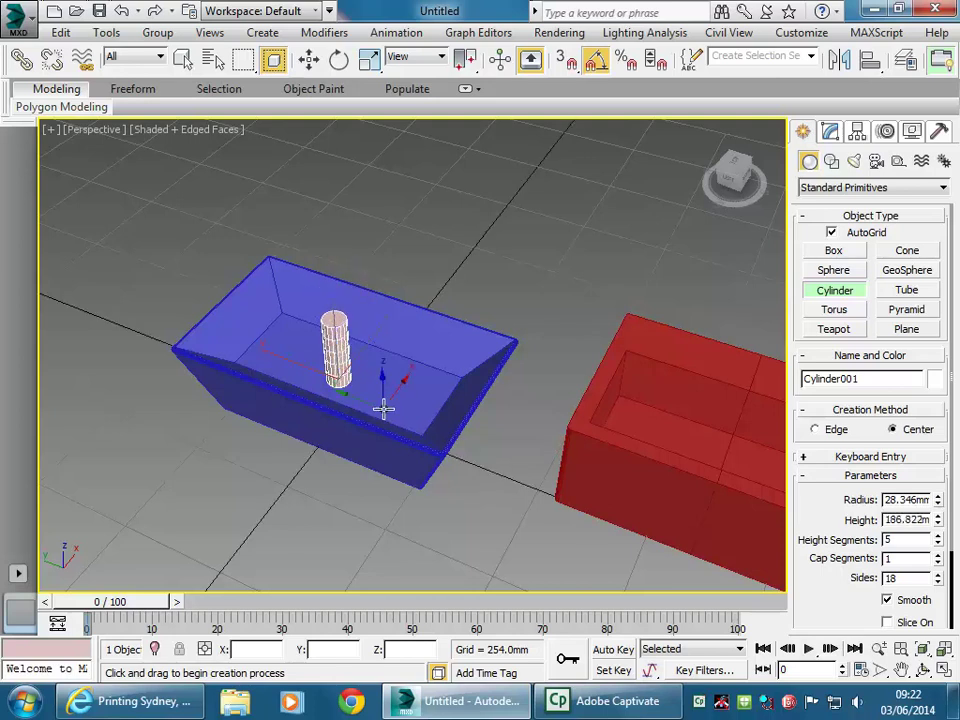
Move the cylinder down along Z to about -14 mm so it passes through the tray's floor, and deselect it.
{"action": "key", "text": "w"}
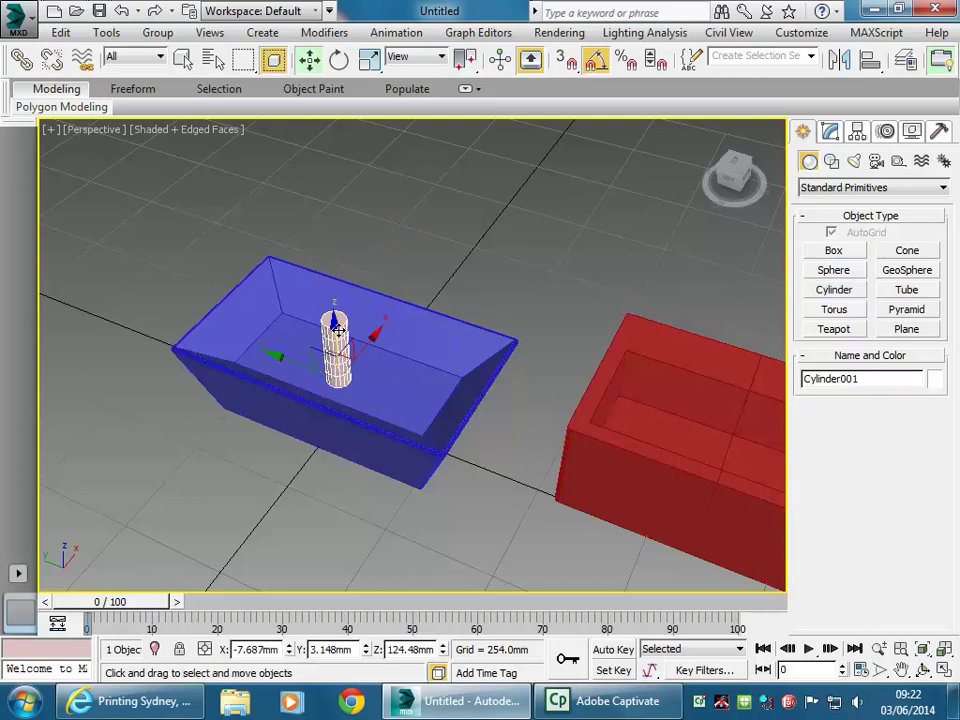
{"action": "left_click_drag", "start_coordinate": [338, 333], "coordinate": [371, 532]}
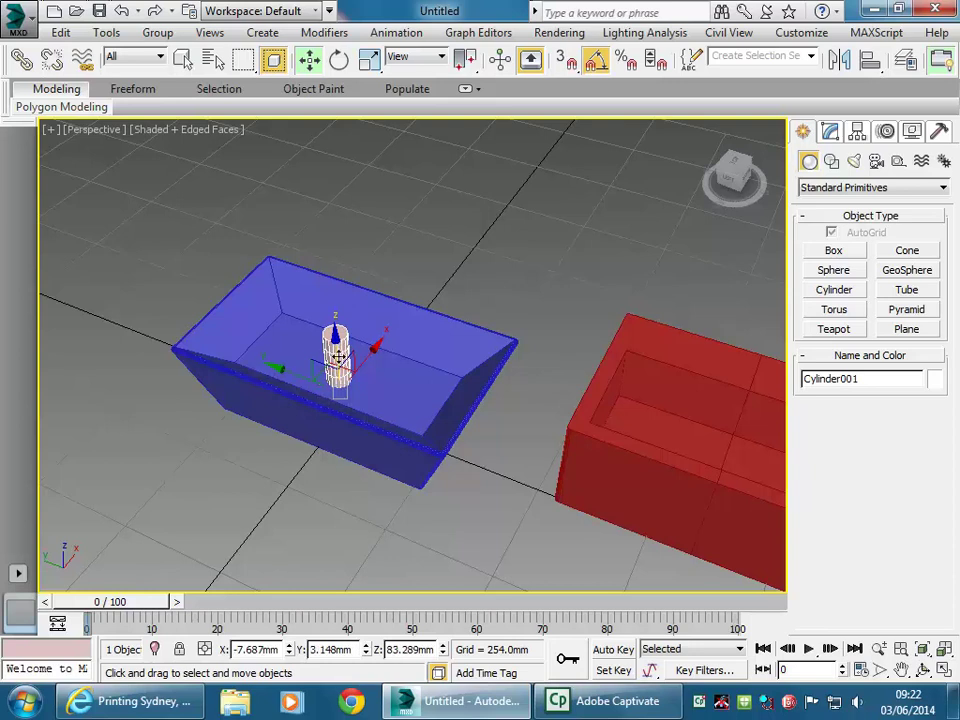
{"action": "left_click_drag", "start_coordinate": [338, 343], "coordinate": [336, 369]}
{"action": "middle_click_drag", "start_coordinate": [311, 444], "coordinate": [285, 441], "text": "alt"}
{"action": "left_click", "coordinate": [296, 529]}
{"action": "scroll", "coordinate": [311, 371], "scroll_direction": "up", "scroll_amount": 3}
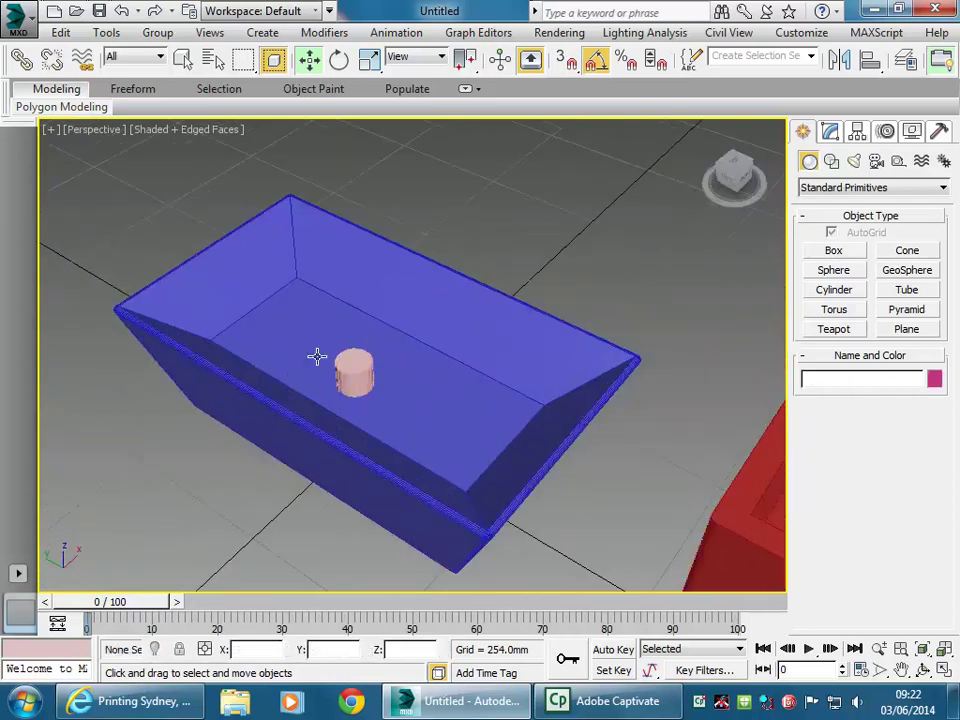
{"action": "left_click", "coordinate": [353, 330]}
{"action": "left_click", "coordinate": [390, 207]}
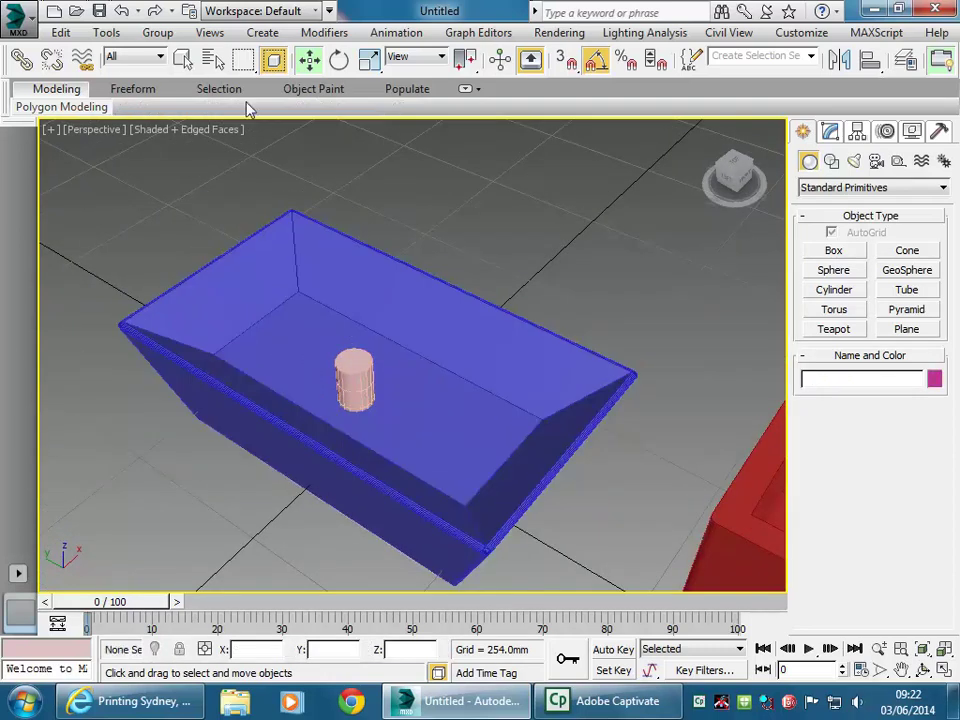
{"action": "left_click", "coordinate": [122, 12]}
{"action": "left_click", "coordinate": [121, 11]}
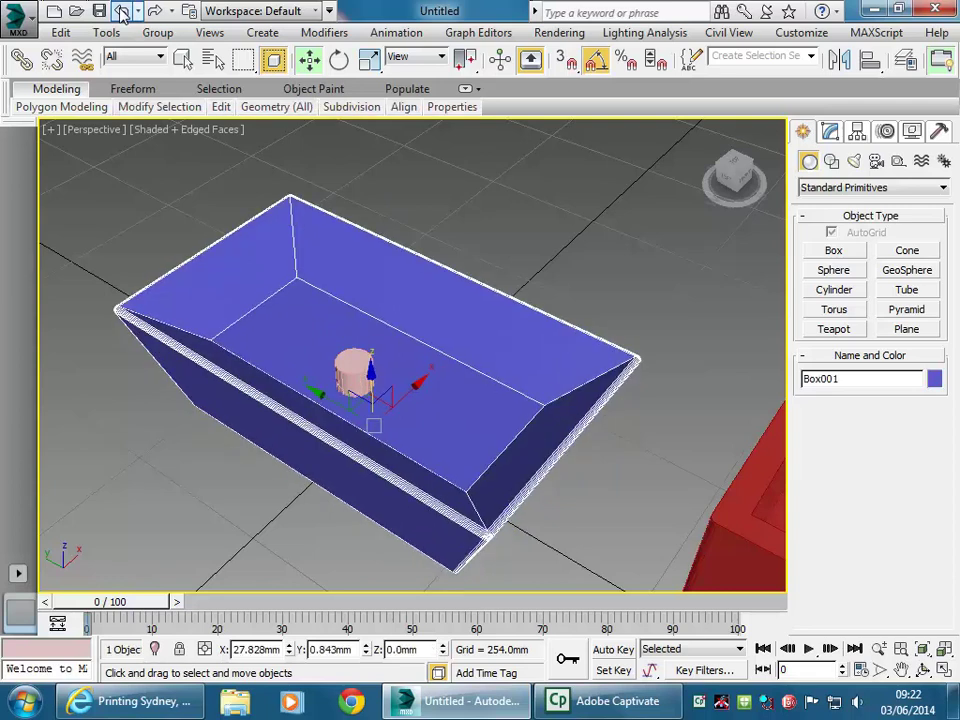
Examine how the cylinder sits through the tray's floor from several angles, selecting the tray and the cylinder in turn.
{"action": "middle_click_drag", "start_coordinate": [342, 530], "coordinate": [357, 513], "text": "alt"}
{"action": "left_click", "coordinate": [446, 244]}
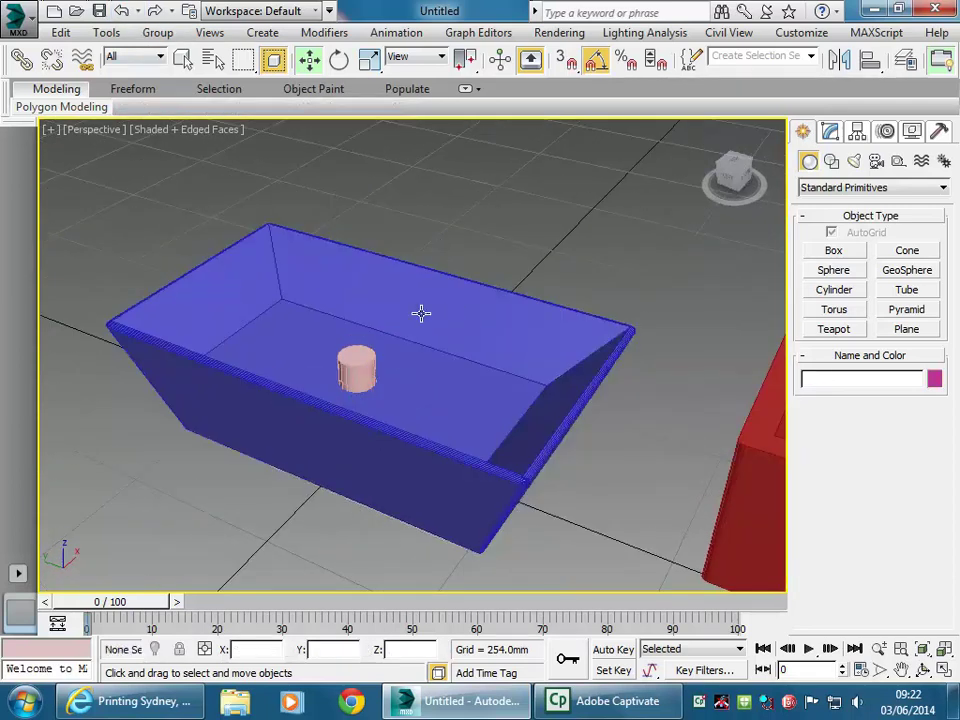
{"action": "left_click", "coordinate": [445, 288]}
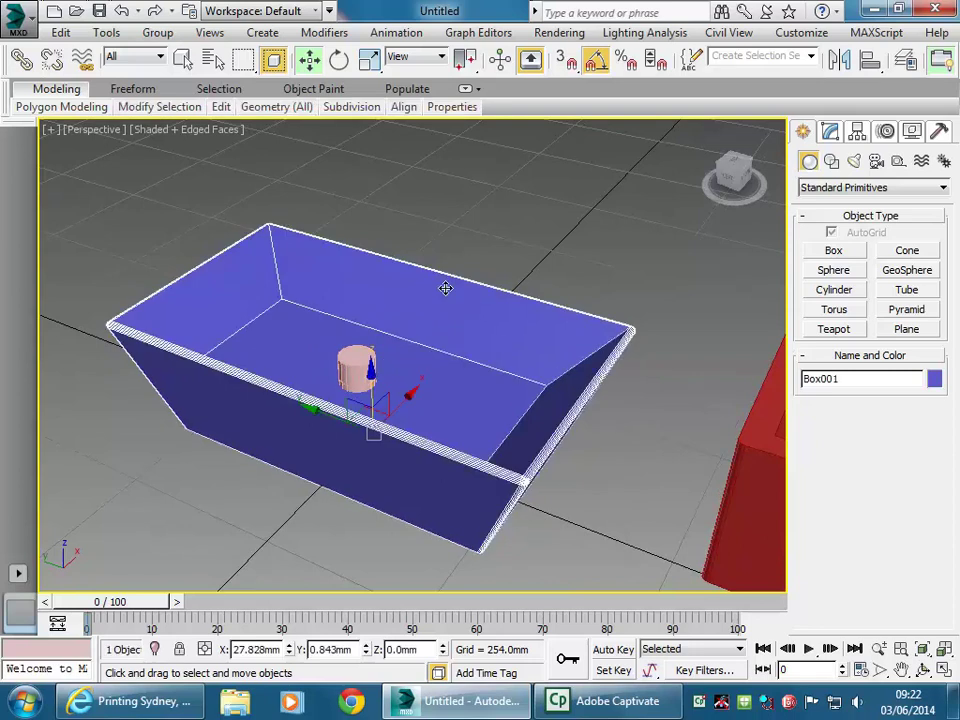
{"action": "left_click", "coordinate": [447, 185]}
{"action": "mouse_move", "coordinate": [447, 185]}
{"action": "middle_mouse_down"}
{"action": "mouse_move", "coordinate": [437, 192]}
{"action": "mouse_move", "coordinate": [452, 203]}
{"action": "middle_mouse_up"}
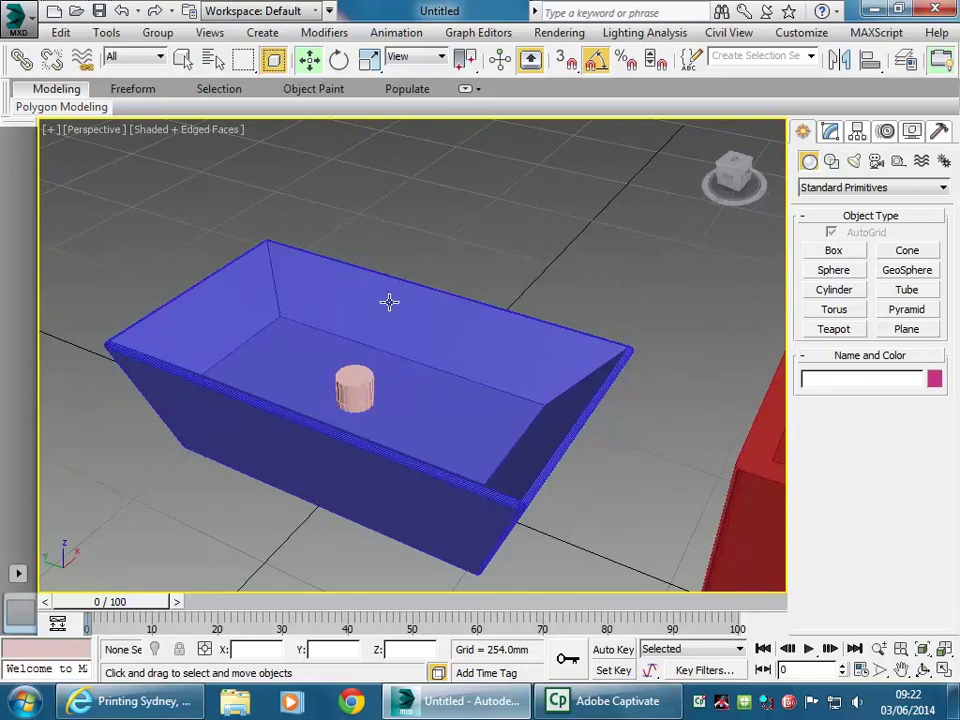
{"action": "middle_click_drag", "start_coordinate": [397, 349], "coordinate": [367, 350], "text": "alt"}
{"action": "left_click", "coordinate": [341, 378]}
{"action": "scroll", "coordinate": [332, 471], "scroll_direction": "up", "scroll_amount": 10}
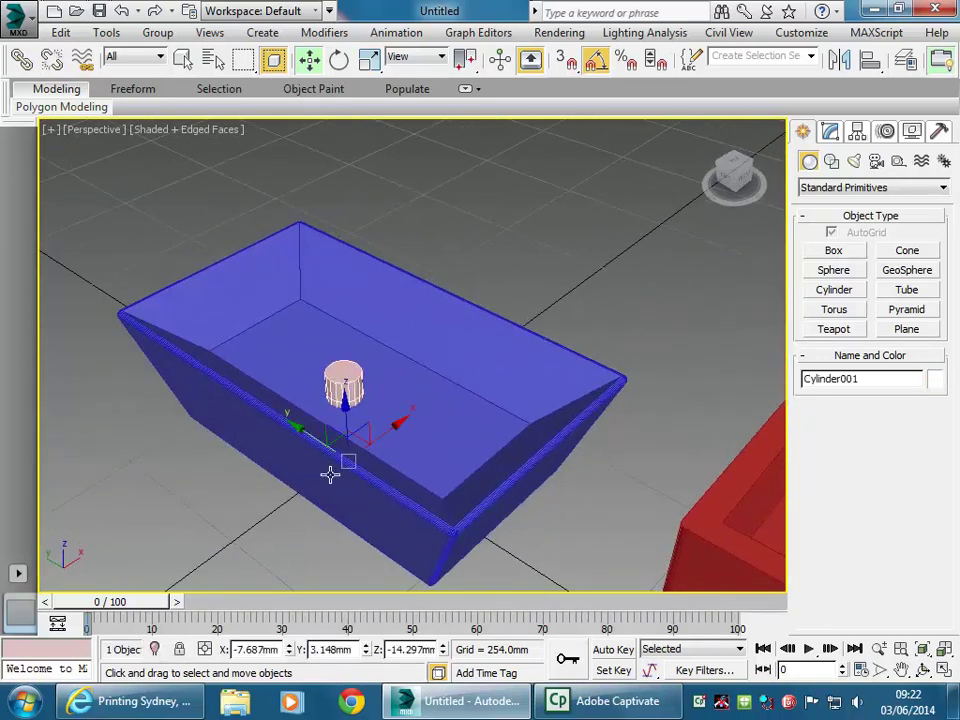
{"action": "middle_click_drag", "start_coordinate": [567, 401], "coordinate": [390, 439], "text": "alt"}
{"action": "scroll", "coordinate": [455, 424], "scroll_direction": "down", "scroll_amount": 8}
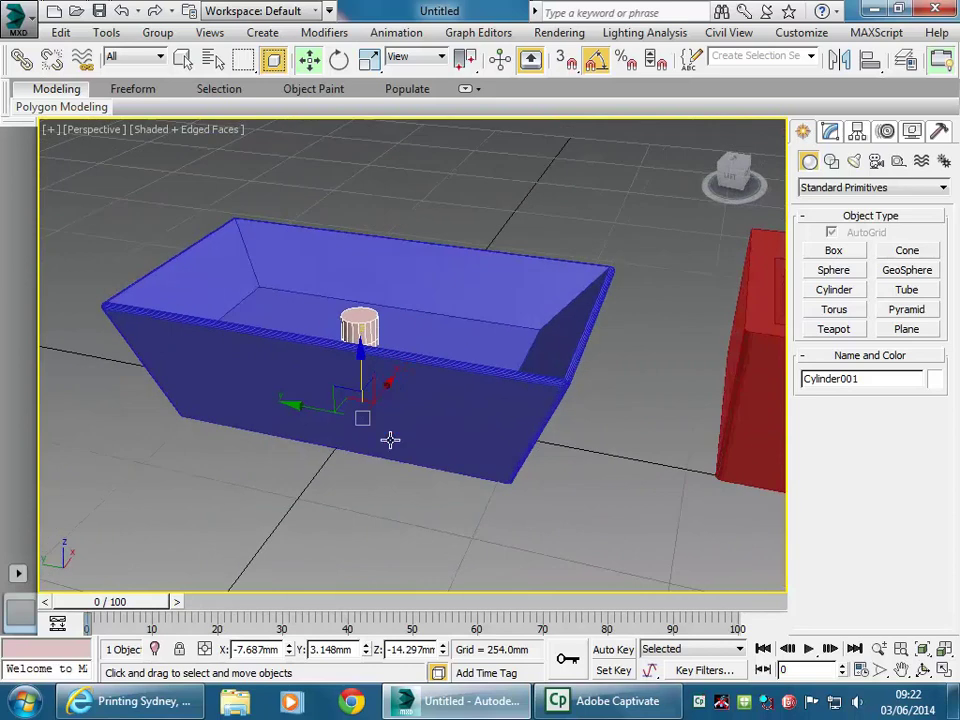
{"action": "left_click", "coordinate": [332, 450]}
{"action": "middle_click_drag", "start_coordinate": [332, 450], "coordinate": [336, 468], "text": "alt"}
Subtract the cylinder from the tapered tray with the ProBoolean compound object to cut a round drain hole in its floor.
{"action": "left_click", "coordinate": [451, 351]}
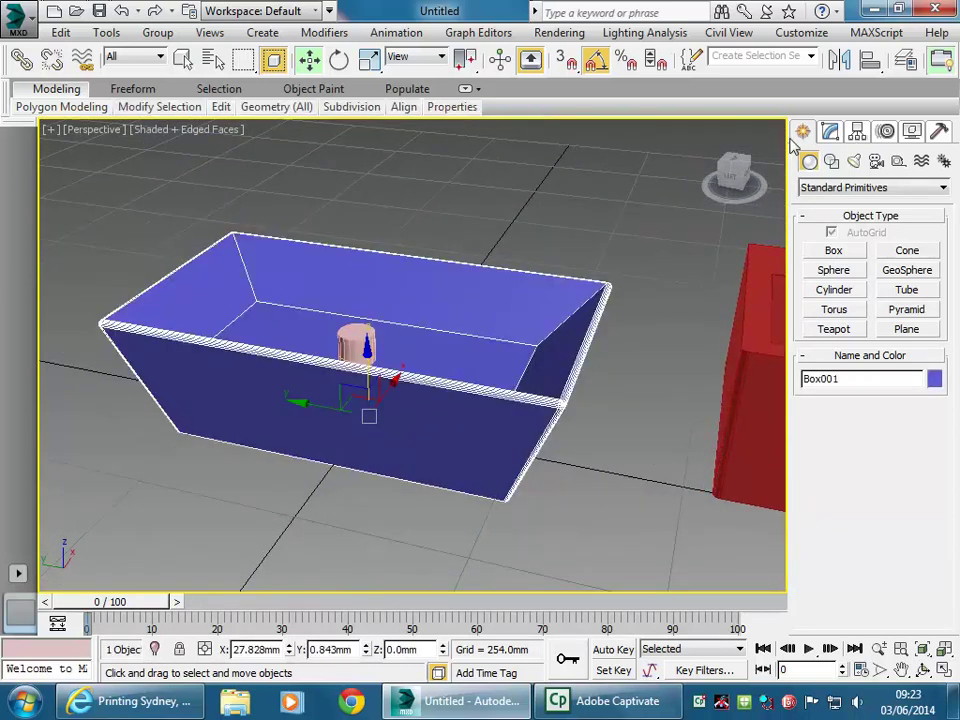
{"action": "left_click", "coordinate": [840, 188]}
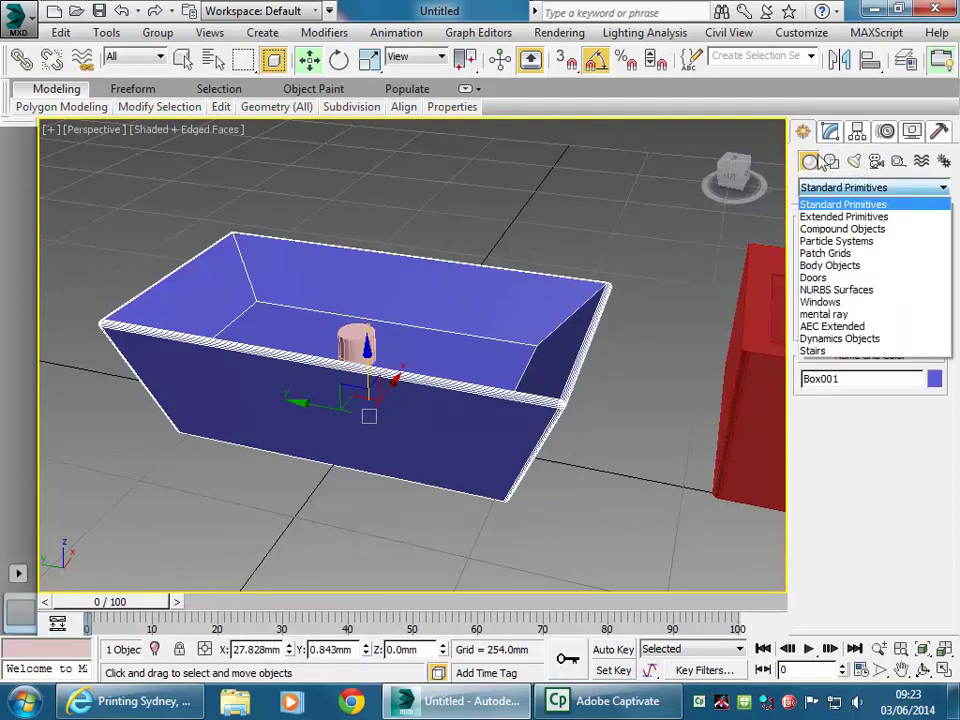
{"action": "left_click", "coordinate": [811, 162]}
{"action": "left_click", "coordinate": [828, 163]}
{"action": "left_click", "coordinate": [813, 164]}
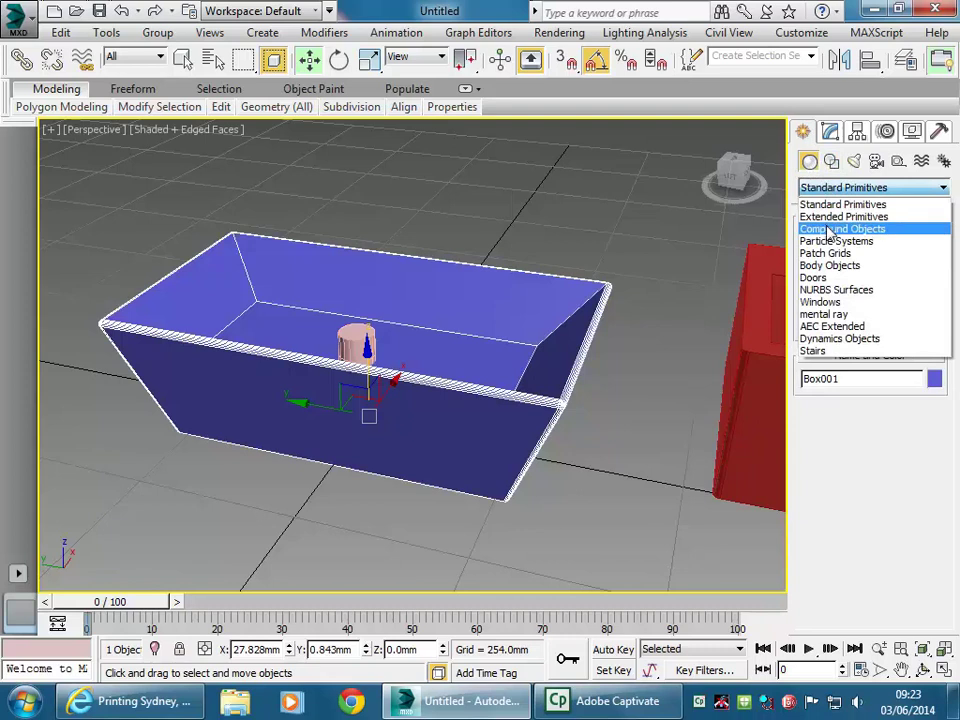
{"action": "left_click", "coordinate": [829, 230]}
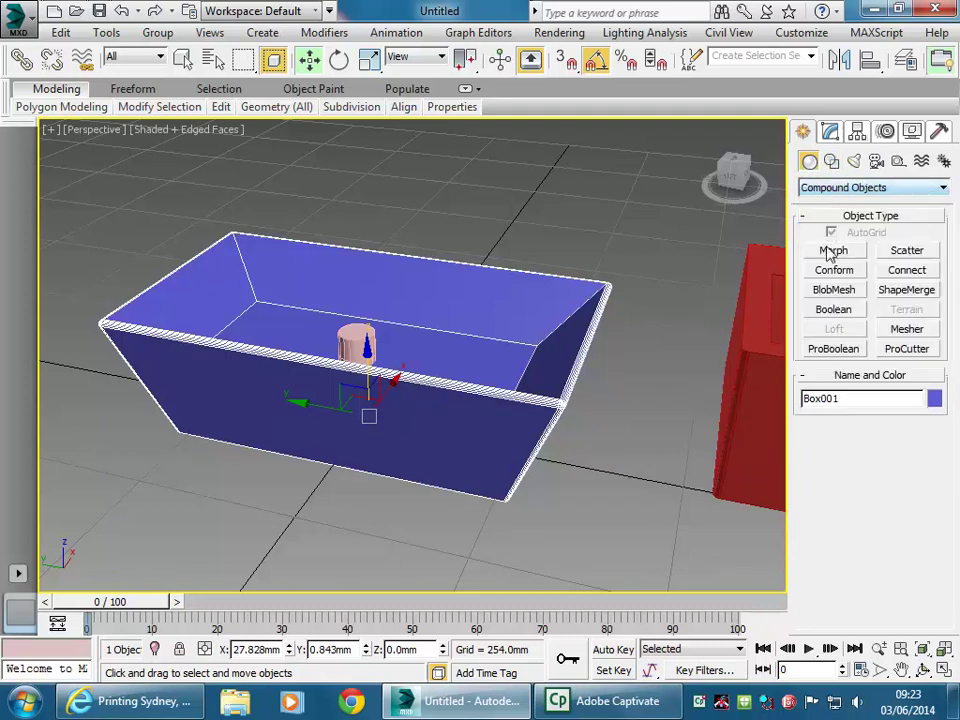
{"action": "left_click", "coordinate": [830, 349]}
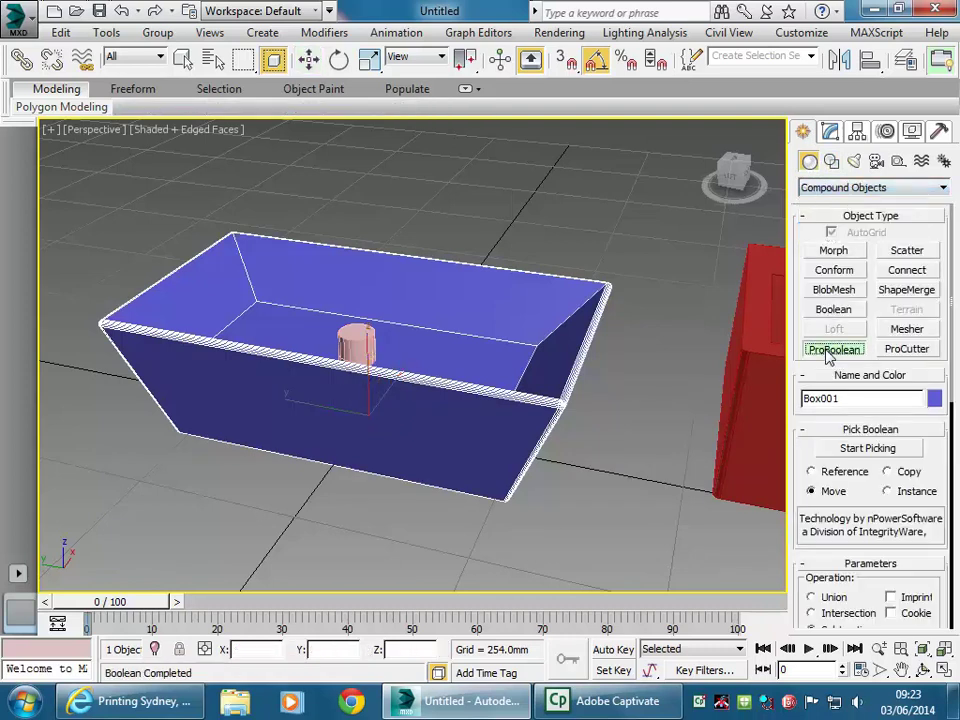
{"action": "left_click", "coordinate": [870, 452]}
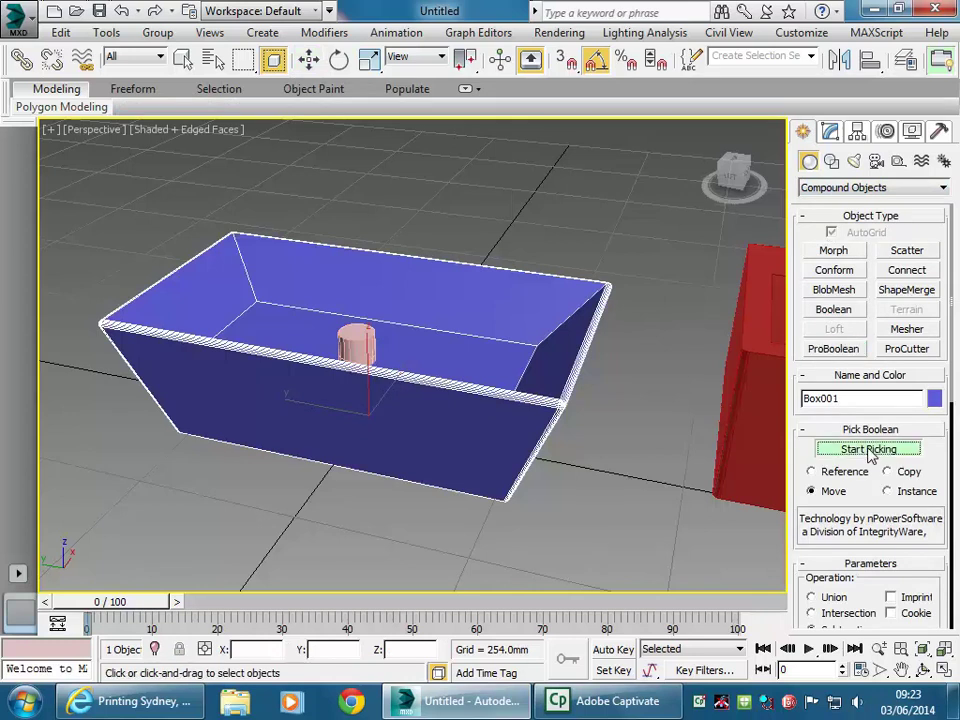
{"action": "left_click_drag", "start_coordinate": [795, 497], "coordinate": [803, 320]}
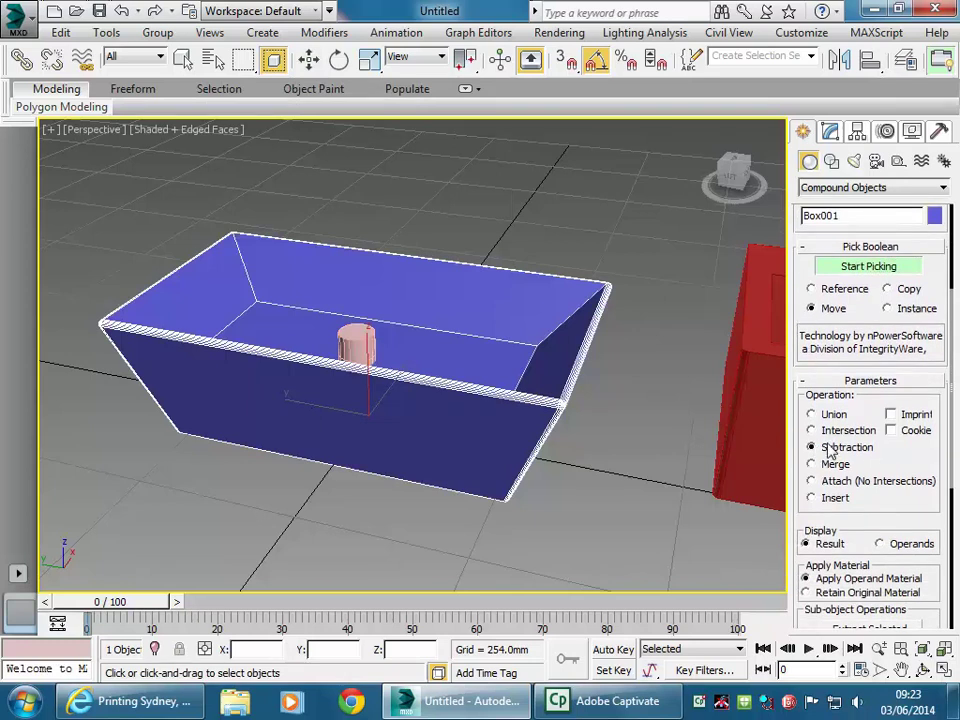
{"action": "left_click", "coordinate": [353, 334]}
{"action": "middle_click_drag", "start_coordinate": [414, 396], "coordinate": [368, 503], "text": "alt"}
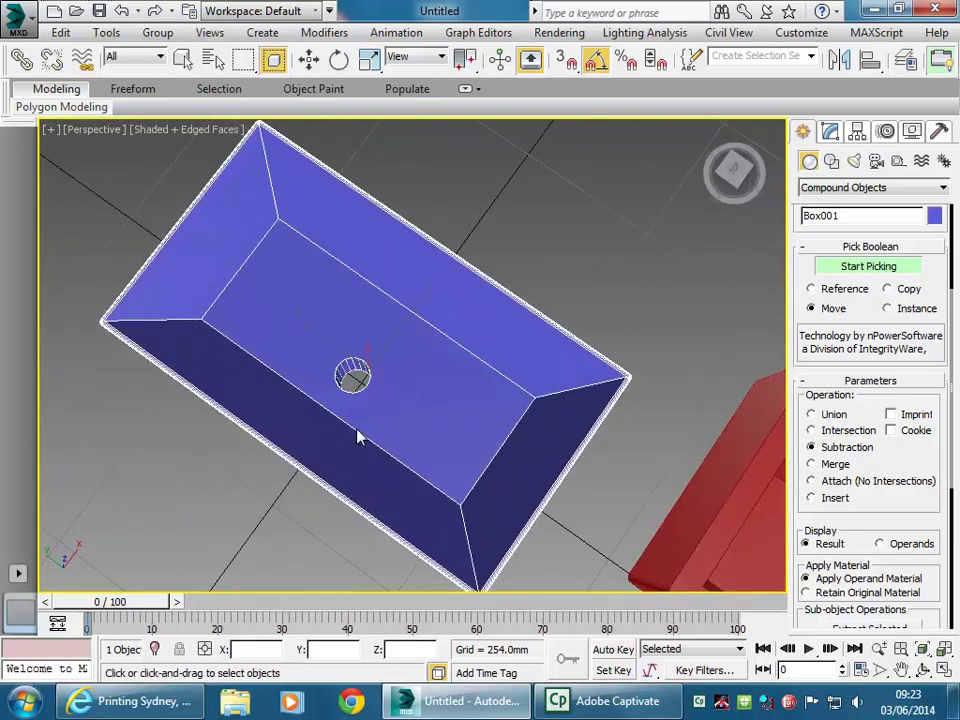
{"action": "key", "text": "w"}
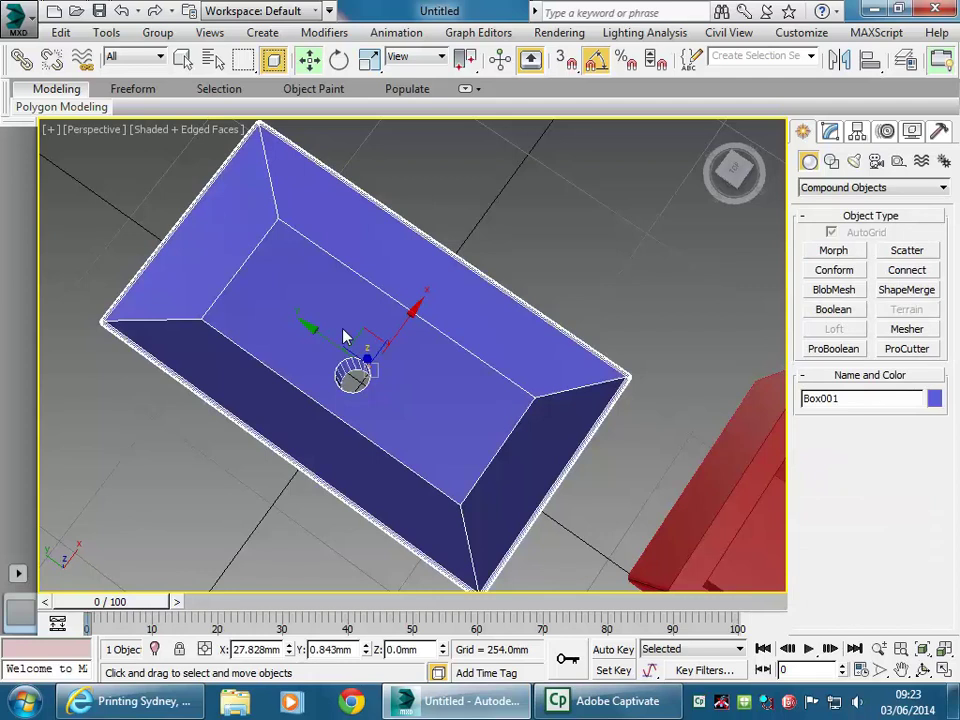
Switch the Perspective view to Wireframe and inspect the hole through the tray from a low side angle.
{"action": "middle_click_drag", "start_coordinate": [343, 426], "coordinate": [364, 336], "text": "alt"}
{"action": "middle_click_drag", "start_coordinate": [386, 524], "coordinate": [394, 512], "text": "alt"}
{"action": "left_click", "coordinate": [185, 129]}
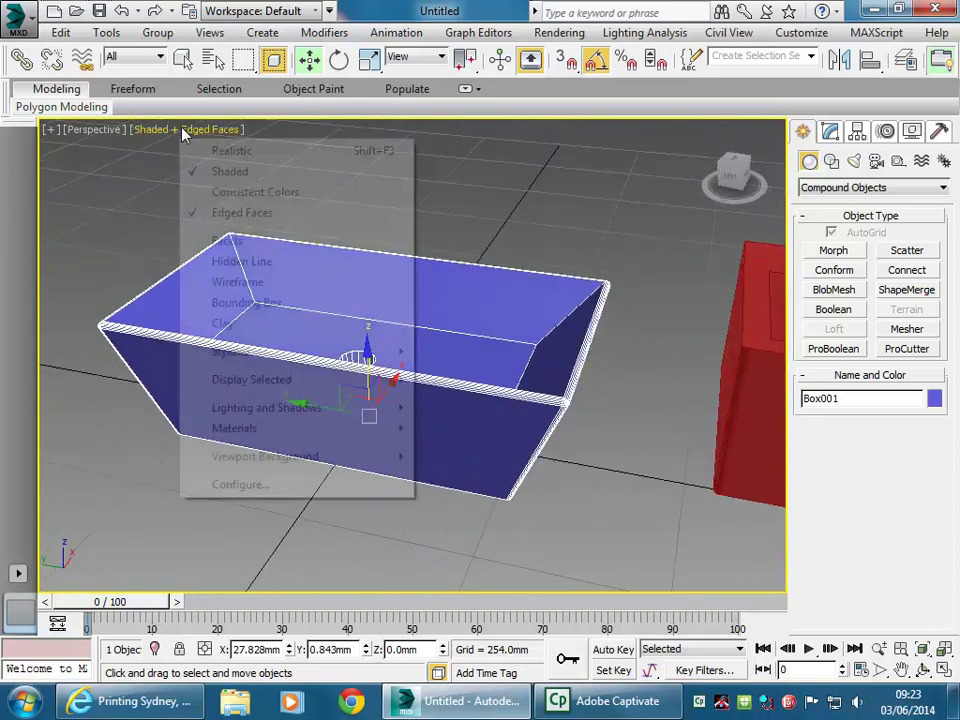
{"action": "left_click", "coordinate": [228, 282]}
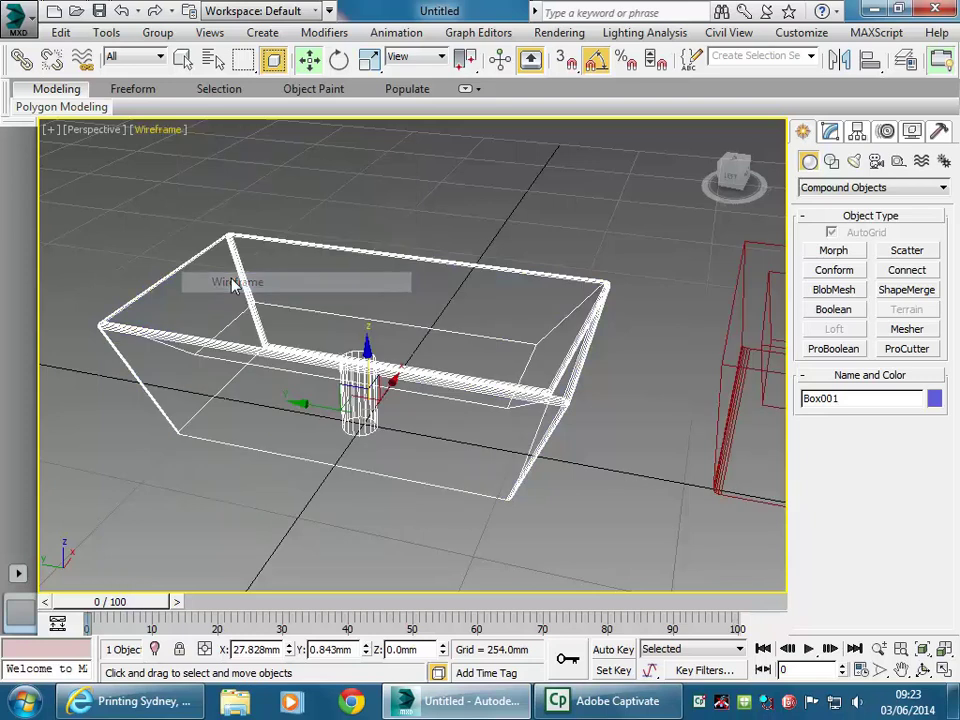
{"action": "middle_click_drag", "start_coordinate": [282, 390], "coordinate": [231, 360], "text": "alt"}
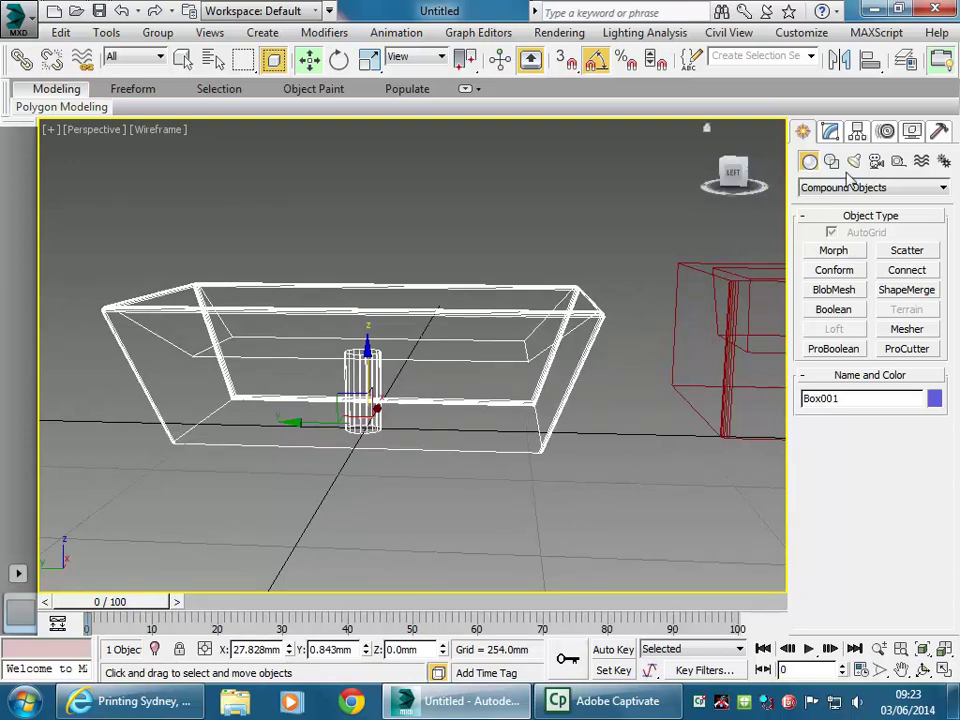
Open the Operands level of the tray's ProBoolean and bring up its list of operands.
{"action": "left_click", "coordinate": [830, 134]}
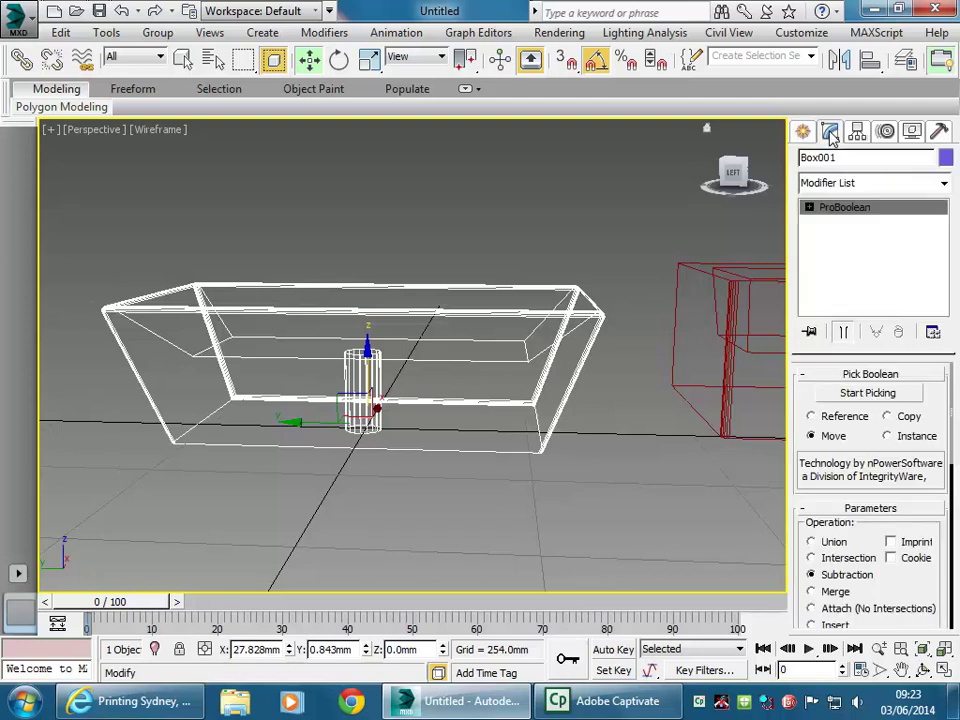
{"action": "left_click", "coordinate": [810, 208]}
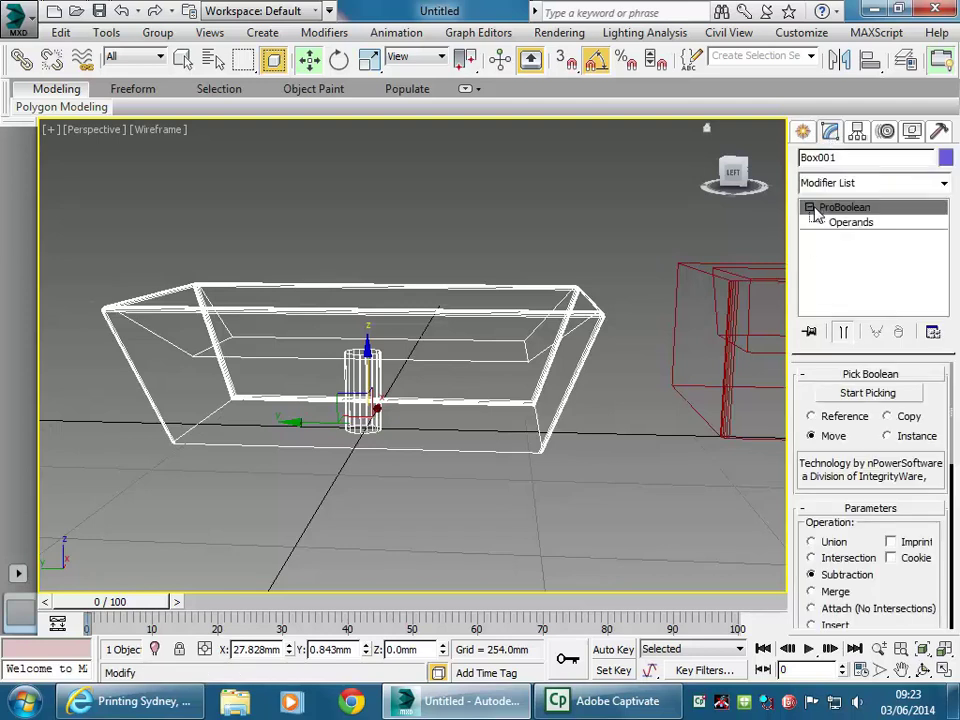
{"action": "left_click", "coordinate": [847, 224]}
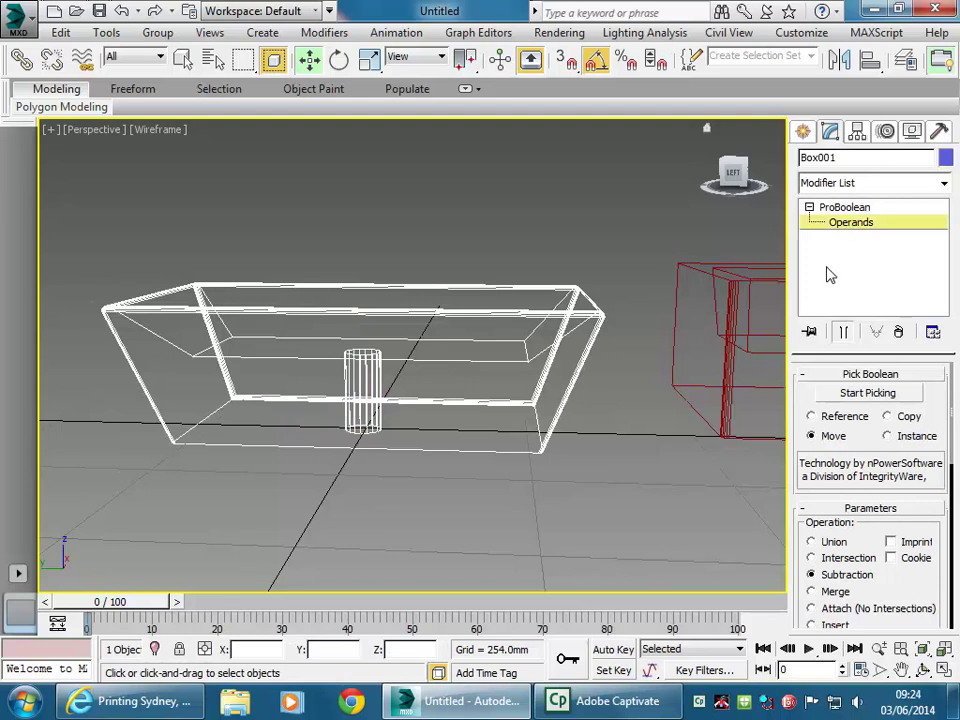
{"action": "left_click_drag", "start_coordinate": [799, 476], "coordinate": [799, 268]}
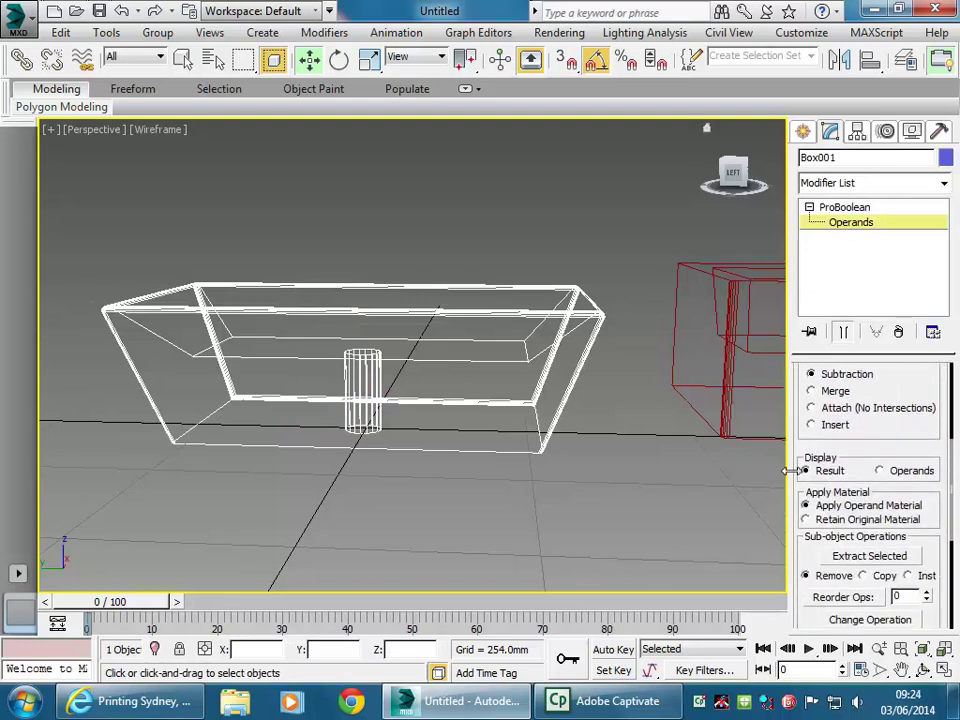
{"action": "left_click_drag", "start_coordinate": [799, 484], "coordinate": [795, 268]}
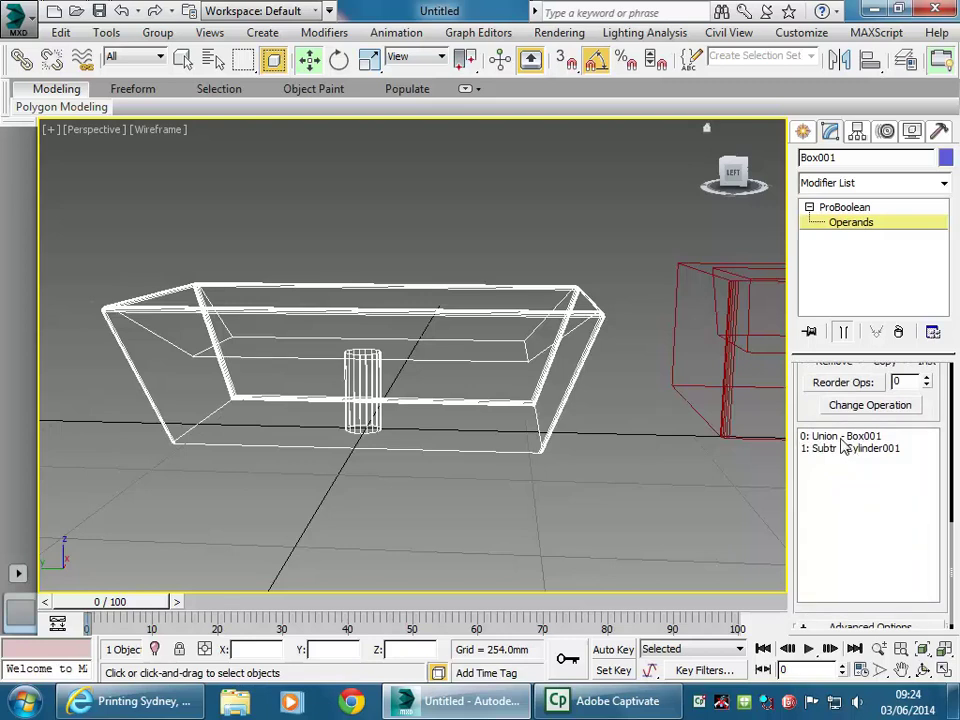
Pick the Box001 operand and move it down along Z to about -14 mm.
{"action": "left_click", "coordinate": [841, 438]}
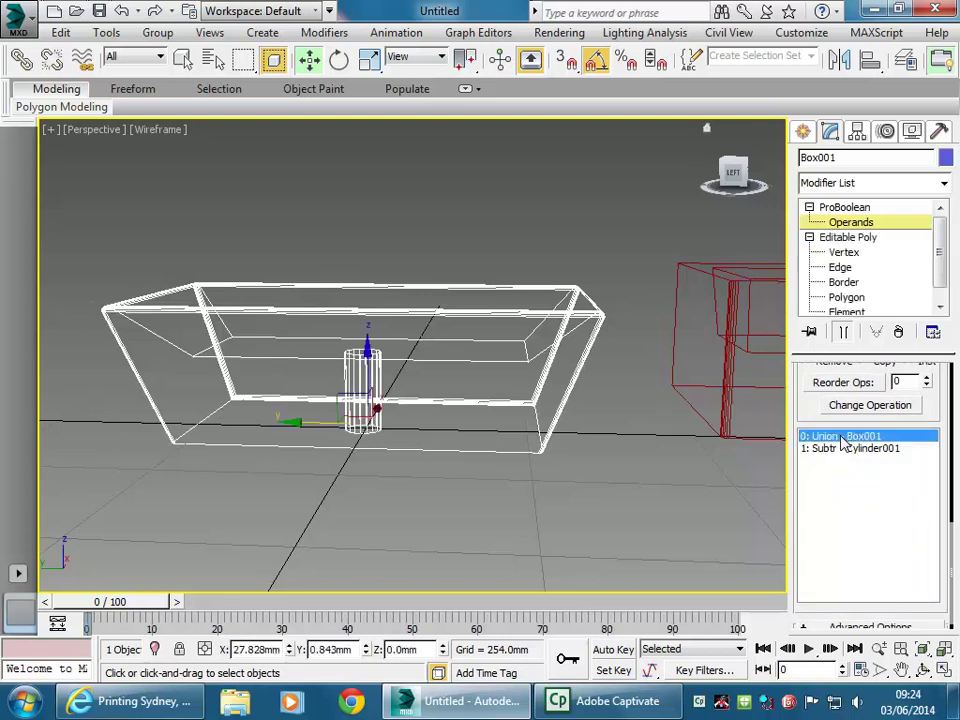
{"action": "left_click_drag", "start_coordinate": [363, 352], "coordinate": [335, 423]}
{"action": "key", "text": "ctrl+z"}
{"action": "left_click_drag", "start_coordinate": [369, 360], "coordinate": [365, 364]}
{"action": "key", "text": "ctrl+z"}
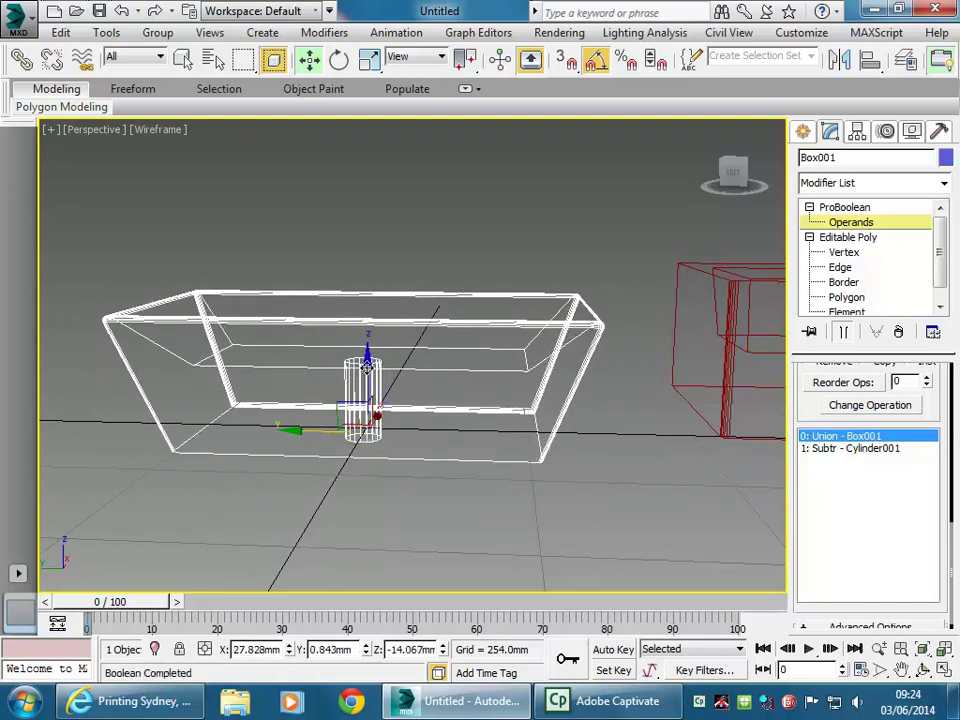
Select the tray's rim vertices in the operand's Editable Poly and lower them along Z to about 107 mm.
{"action": "left_click", "coordinate": [845, 254]}
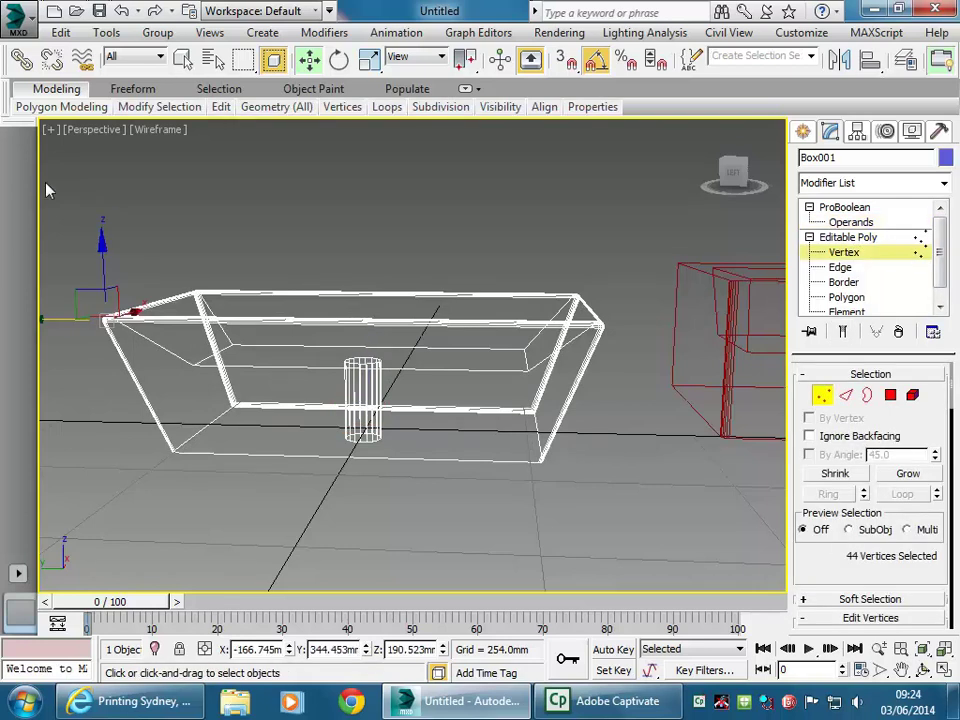
{"action": "left_click_drag", "start_coordinate": [70, 222], "coordinate": [643, 392]}
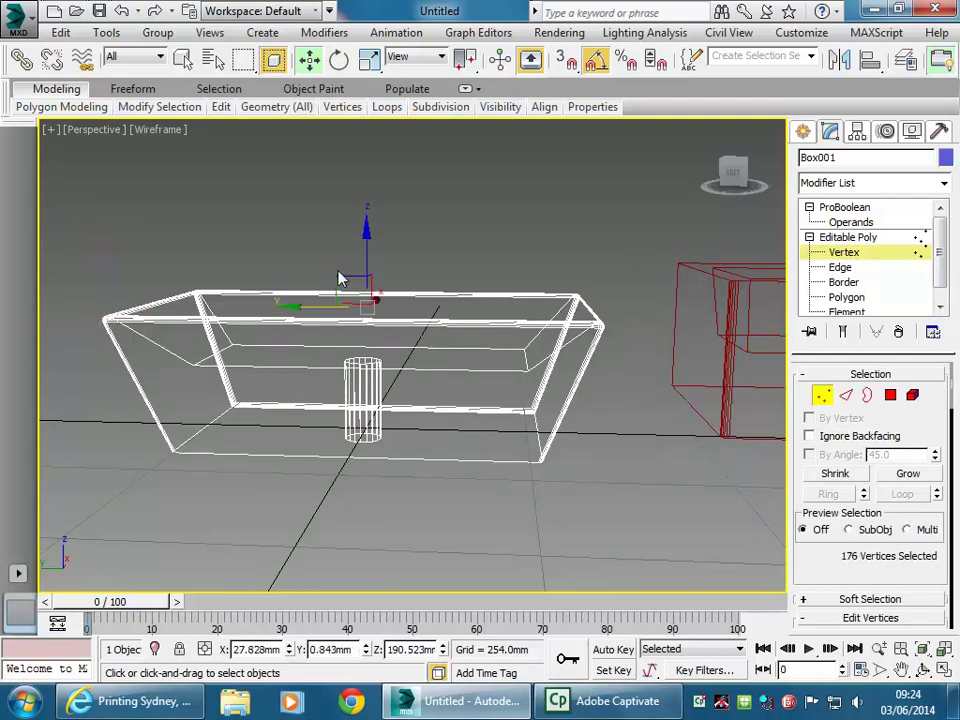
{"action": "left_click_drag", "start_coordinate": [366, 240], "coordinate": [362, 292]}
Switch the Perspective view to Shaded, view the tray from above and leave vertex editing.
{"action": "left_click", "coordinate": [162, 130]}
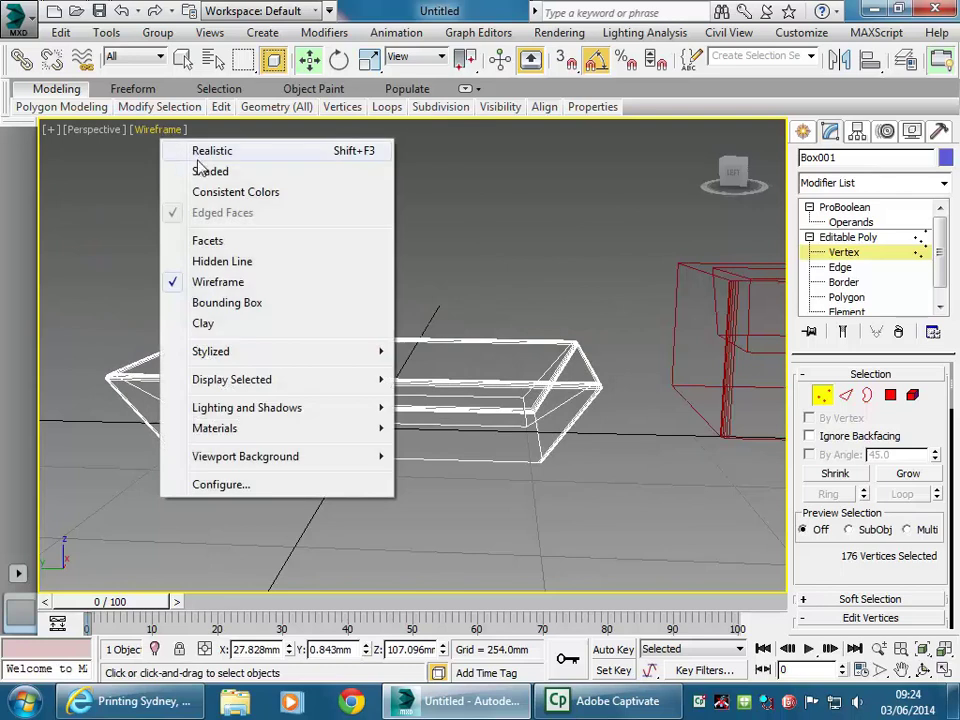
{"action": "left_click", "coordinate": [200, 170]}
{"action": "middle_click_drag", "start_coordinate": [377, 386], "coordinate": [310, 450], "text": "alt"}
{"action": "left_click", "coordinate": [838, 238]}
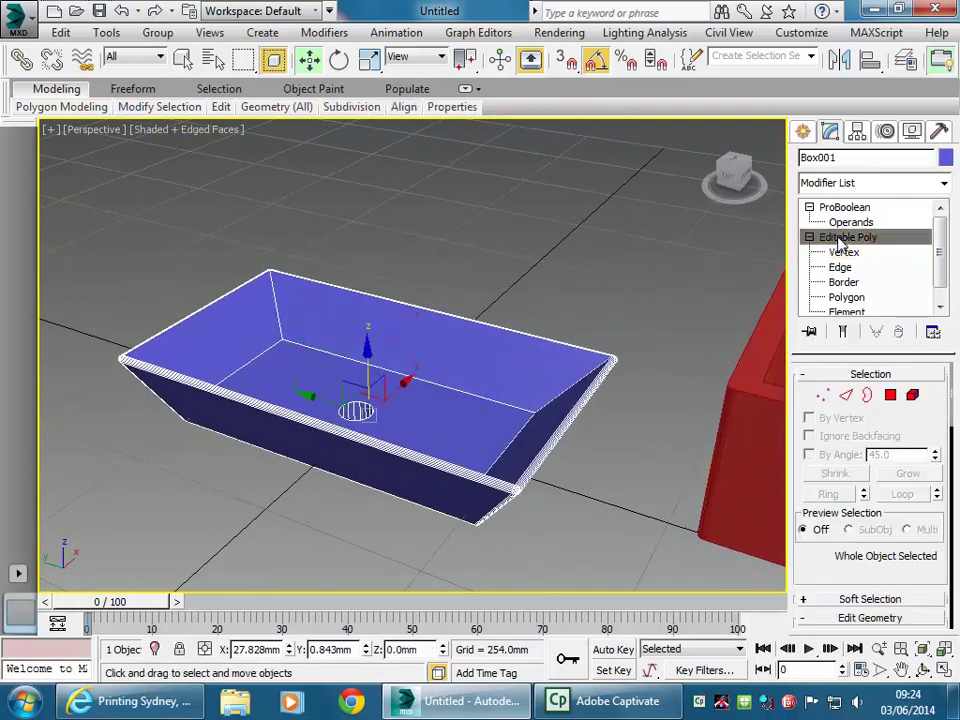
Pick the Cylinder001 operand, move the drain hole along Y to about -0.15 mm and leave operand editing.
{"action": "left_click", "coordinate": [850, 222]}
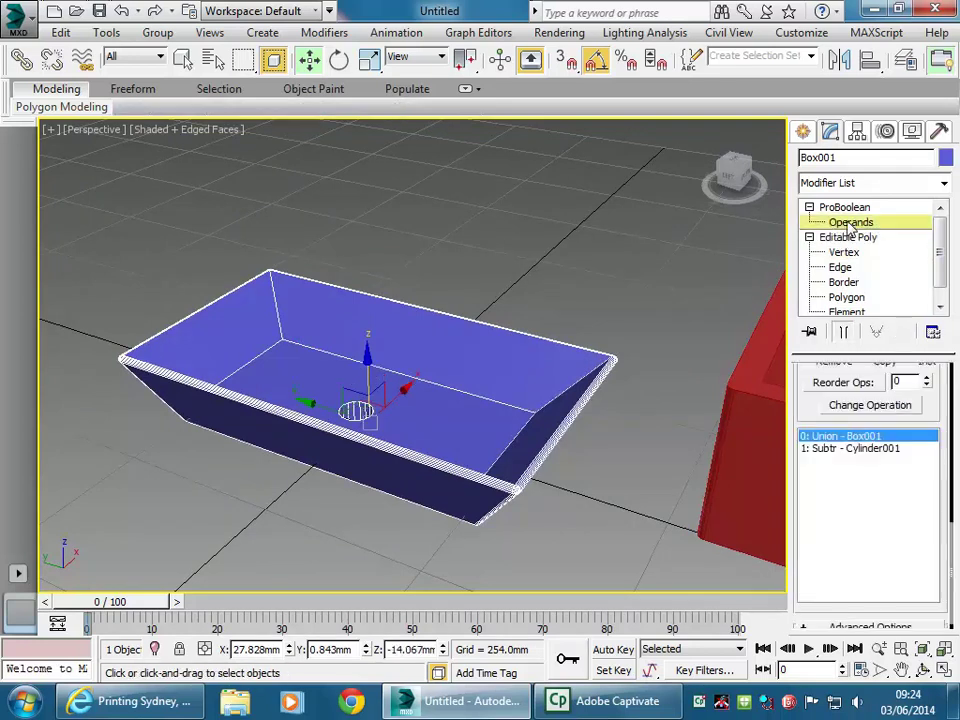
{"action": "left_click", "coordinate": [860, 452]}
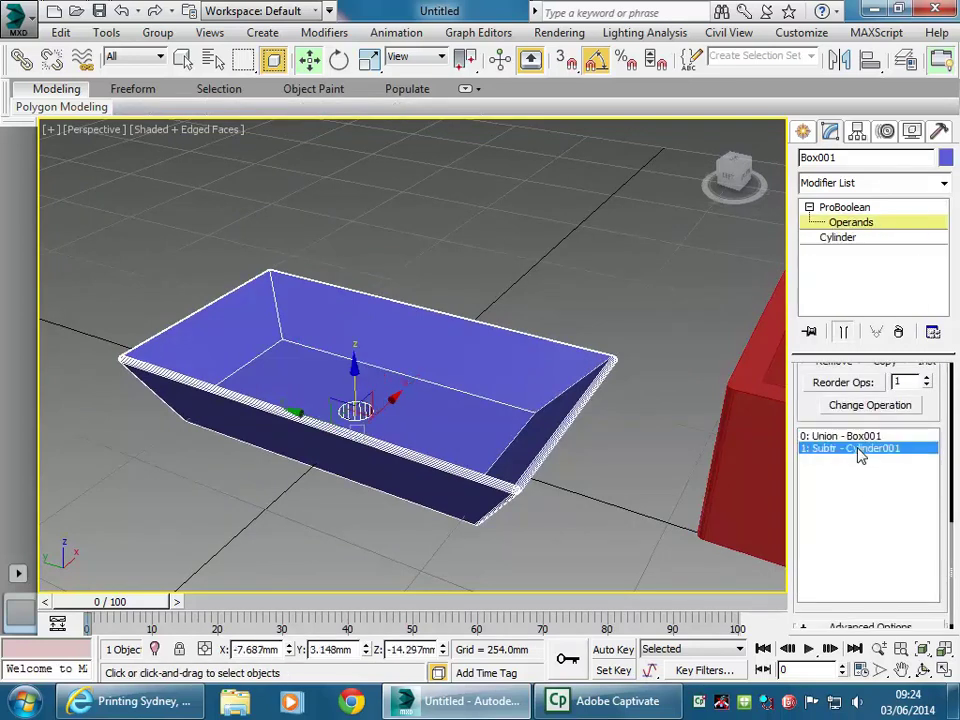
{"action": "middle_click_drag", "start_coordinate": [349, 459], "coordinate": [387, 493], "text": "alt"}
{"action": "left_click_drag", "start_coordinate": [299, 420], "coordinate": [307, 421]}
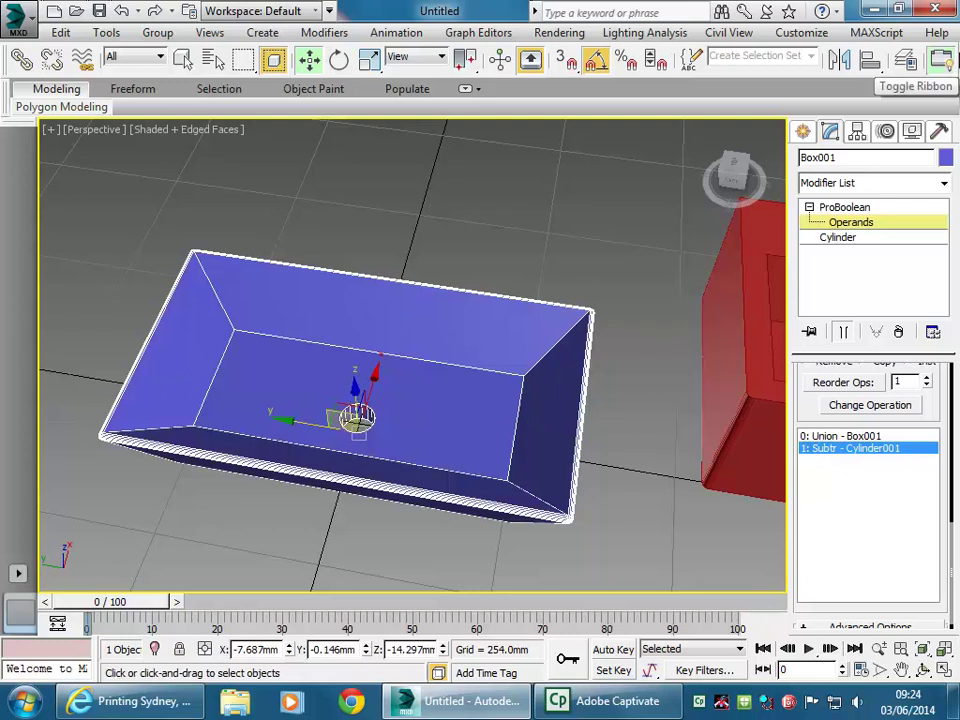
{"action": "left_click", "coordinate": [803, 132]}
{"action": "left_click", "coordinate": [829, 132]}
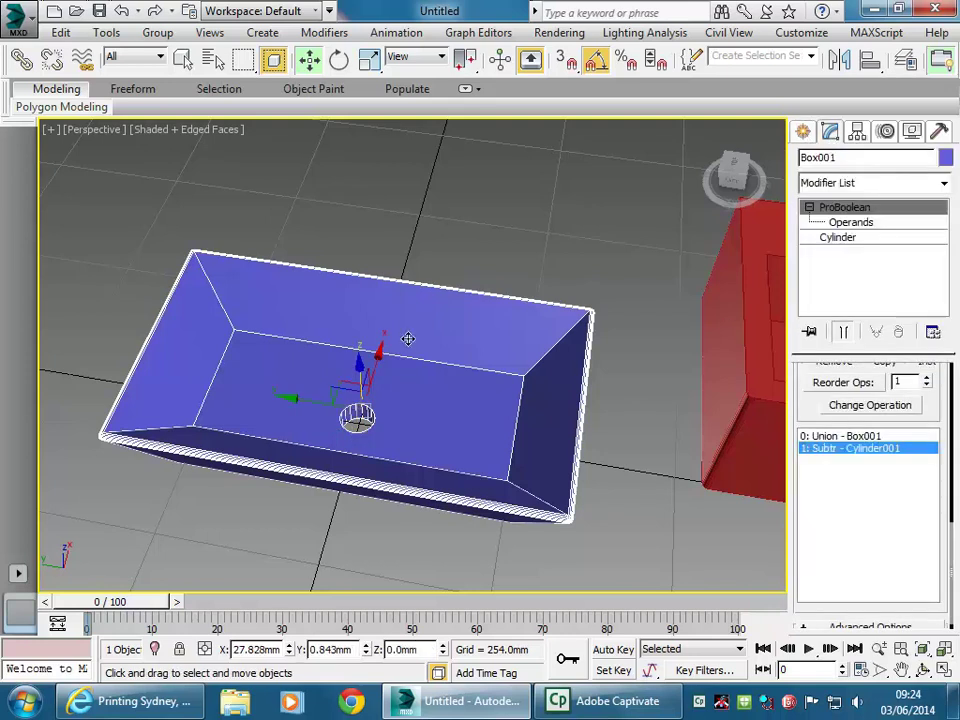
Inspect the drain hole in the tray's floor close up and deselect the tray.
{"action": "middle_click_drag", "start_coordinate": [385, 395], "coordinate": [363, 356], "text": "alt"}
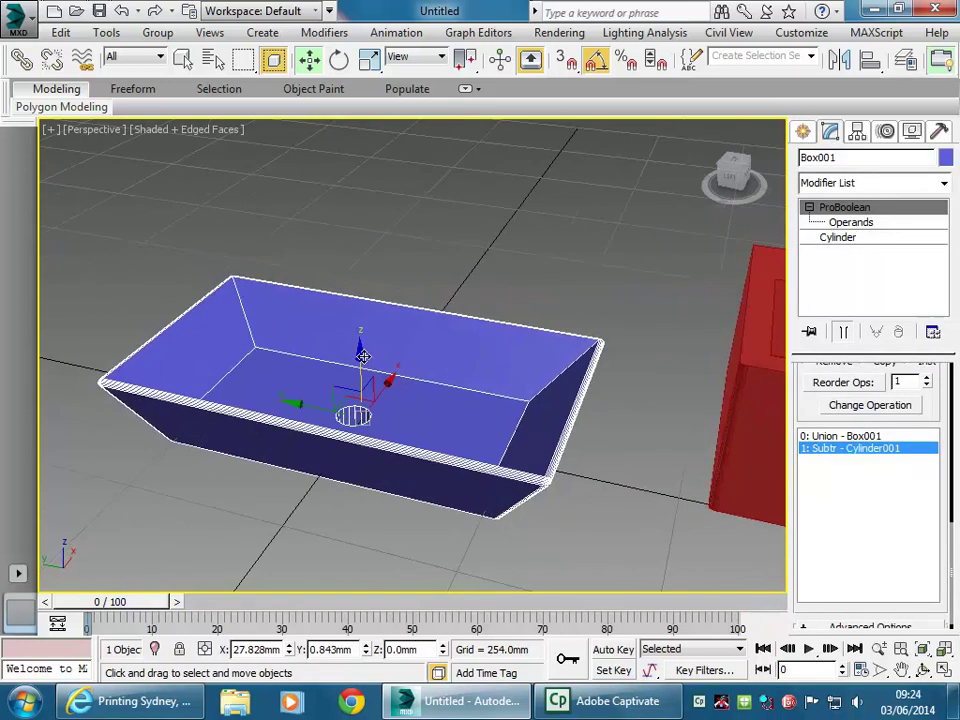
{"action": "scroll", "coordinate": [363, 356], "scroll_direction": "up", "scroll_amount": 6}
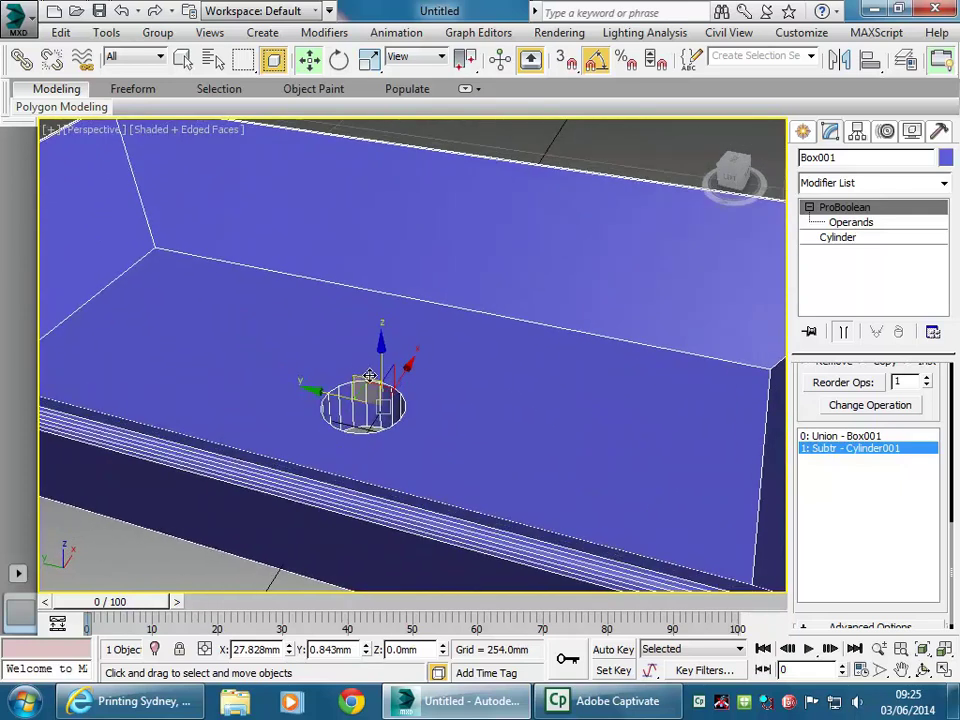
{"action": "key", "text": "z"}
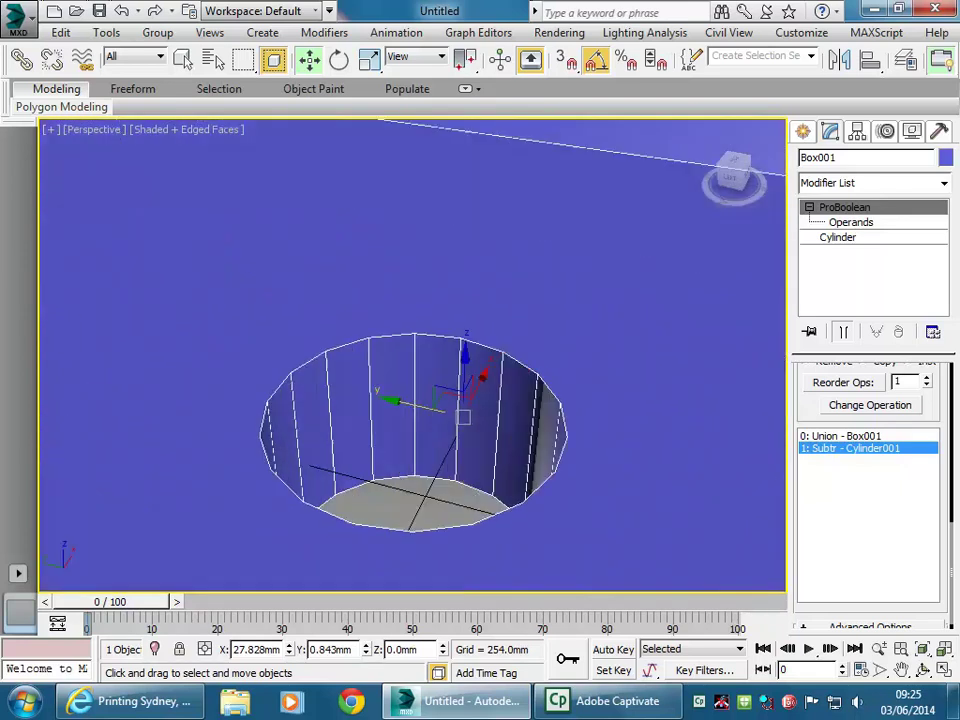
{"action": "scroll", "coordinate": [354, 398], "scroll_direction": "down", "scroll_amount": 5}
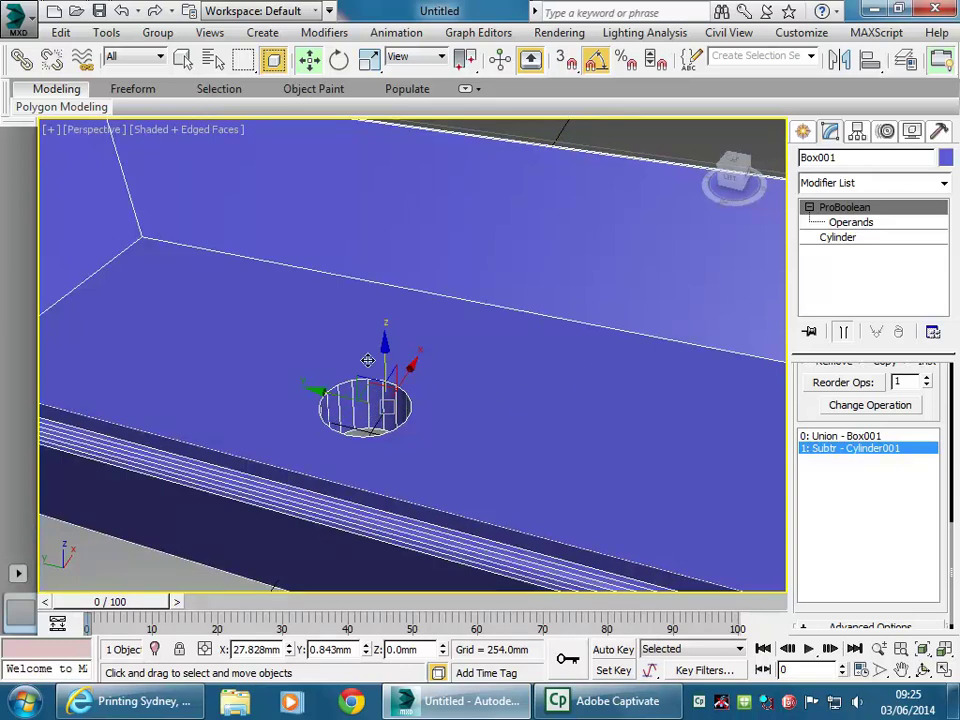
{"action": "middle_click_drag", "start_coordinate": [547, 165], "coordinate": [547, 221]}
{"action": "left_click", "coordinate": [545, 174]}
Reselect the tray and extract the Cylinder001 operand from its ProBoolean as a copy.
{"action": "left_click", "coordinate": [803, 132]}
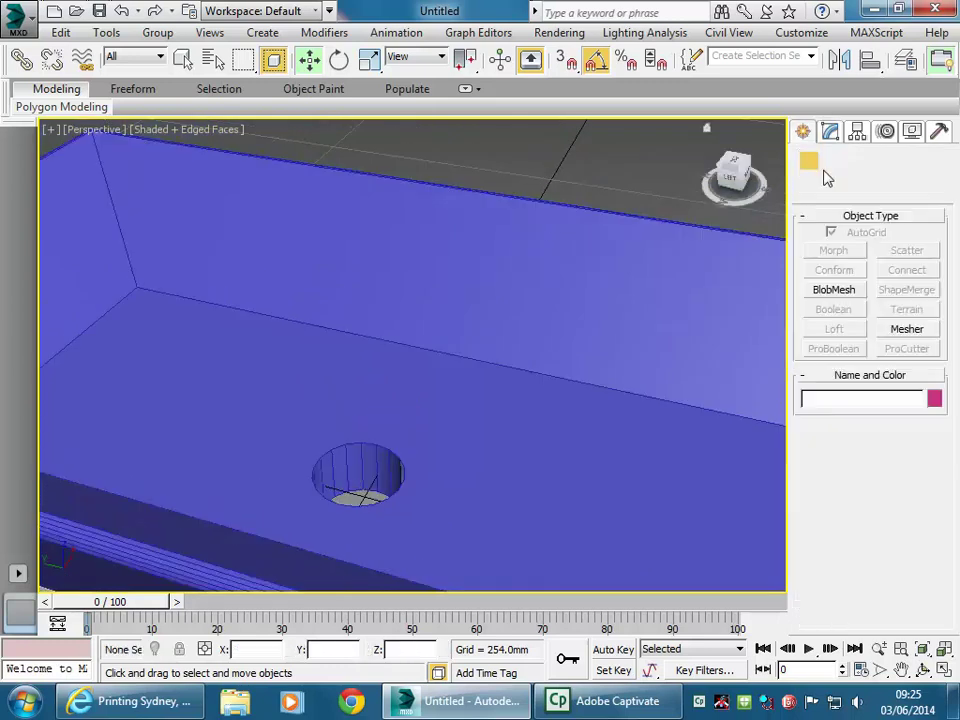
{"action": "left_click", "coordinate": [364, 469]}
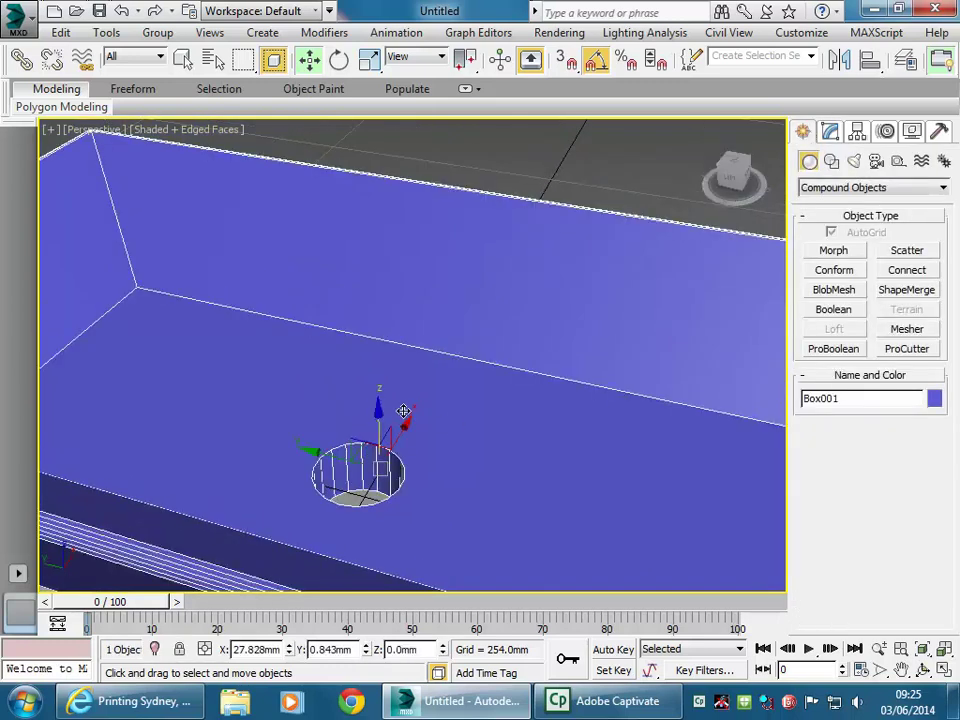
{"action": "middle_click_drag", "start_coordinate": [403, 411], "coordinate": [415, 394], "text": "alt"}
{"action": "left_click", "coordinate": [831, 133]}
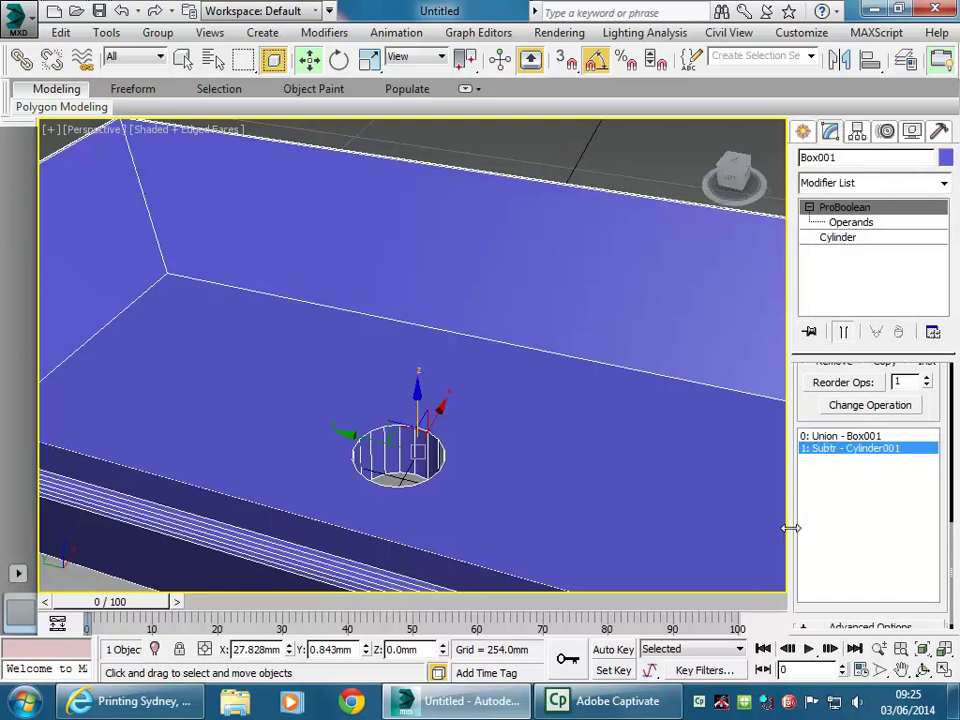
{"action": "left_click_drag", "start_coordinate": [808, 409], "coordinate": [804, 479]}
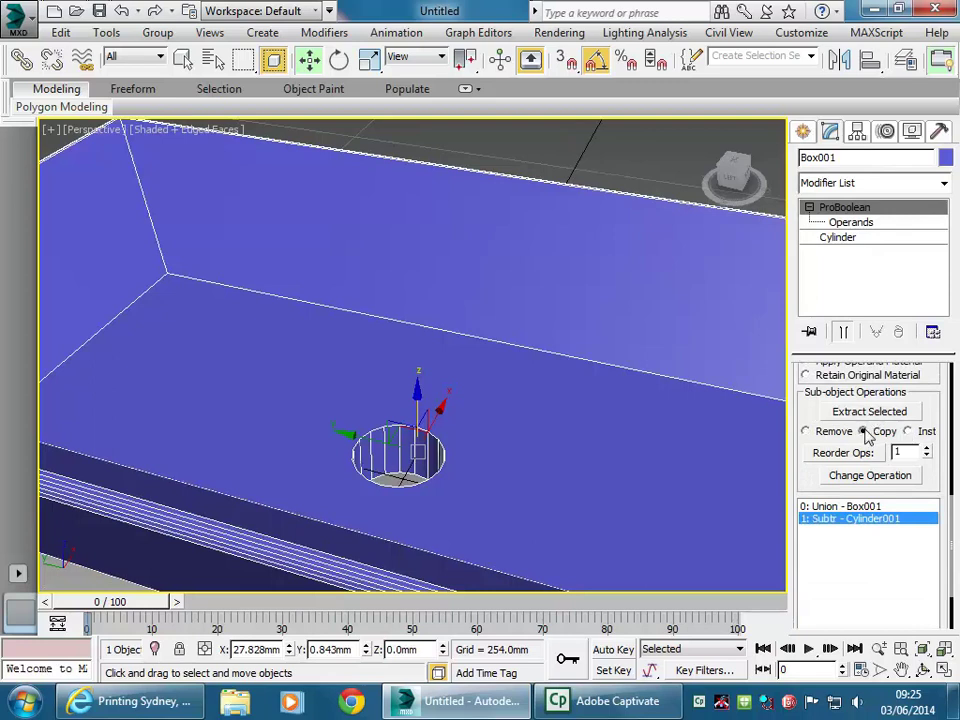
{"action": "left_click", "coordinate": [862, 415]}
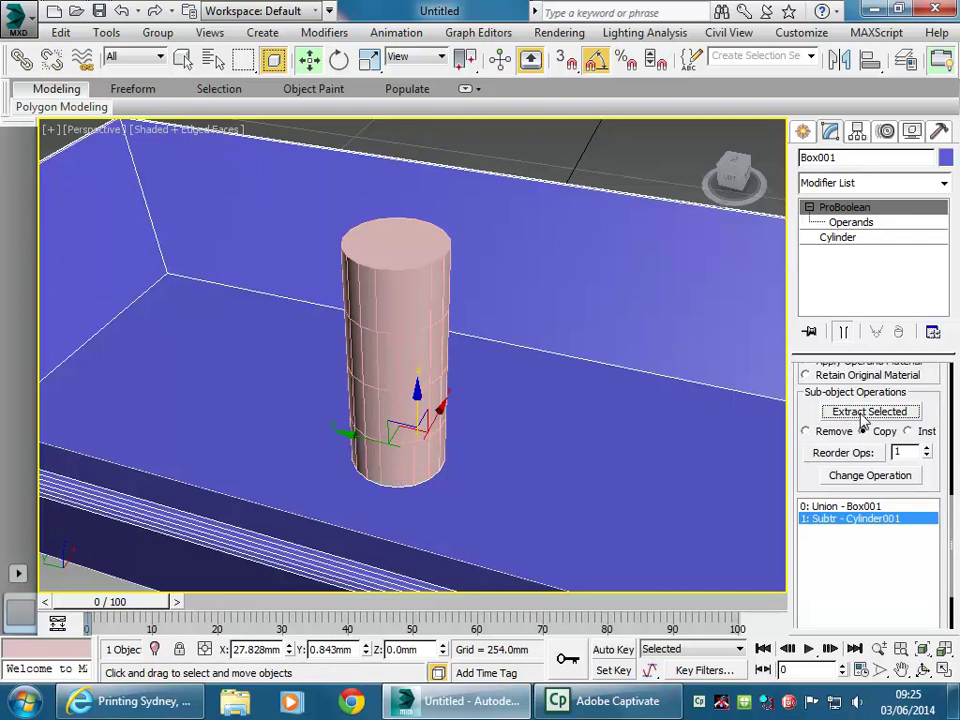
Undo the accidental tray move, select the extracted cylinder and raise it along Z to about 25 mm.
{"action": "left_click_drag", "start_coordinate": [418, 403], "coordinate": [414, 369]}
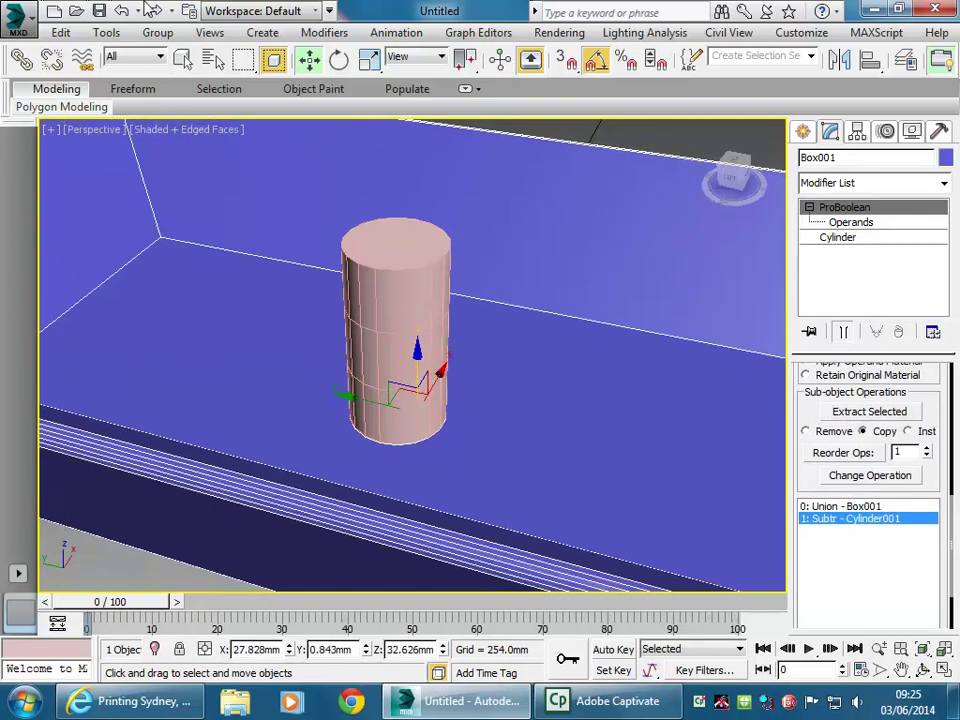
{"action": "left_click", "coordinate": [122, 12]}
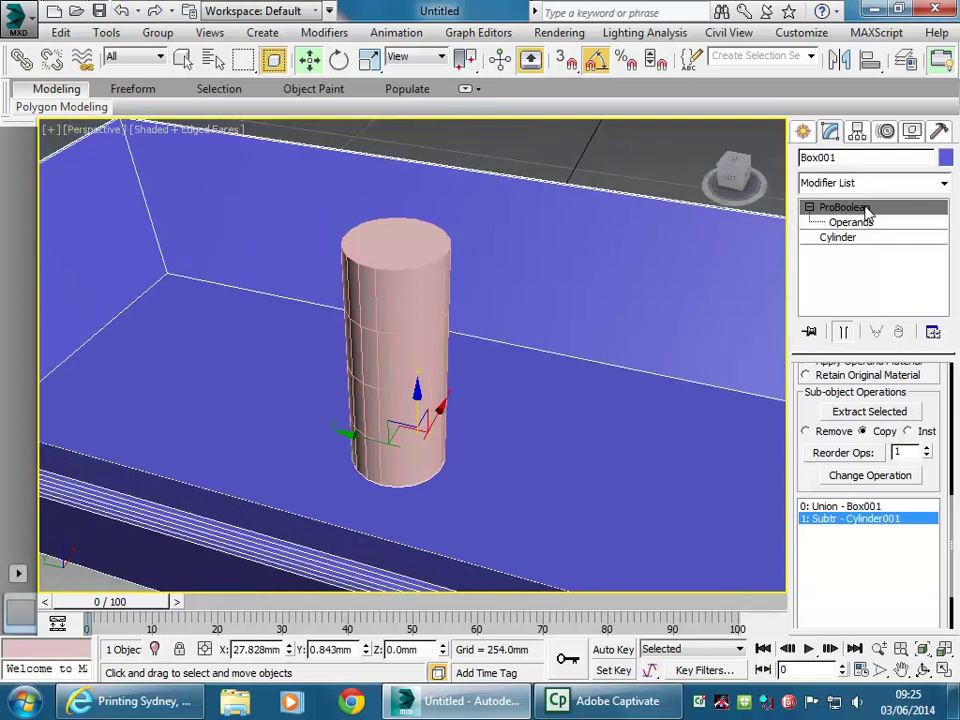
{"action": "left_click", "coordinate": [536, 150]}
{"action": "left_click", "coordinate": [418, 253]}
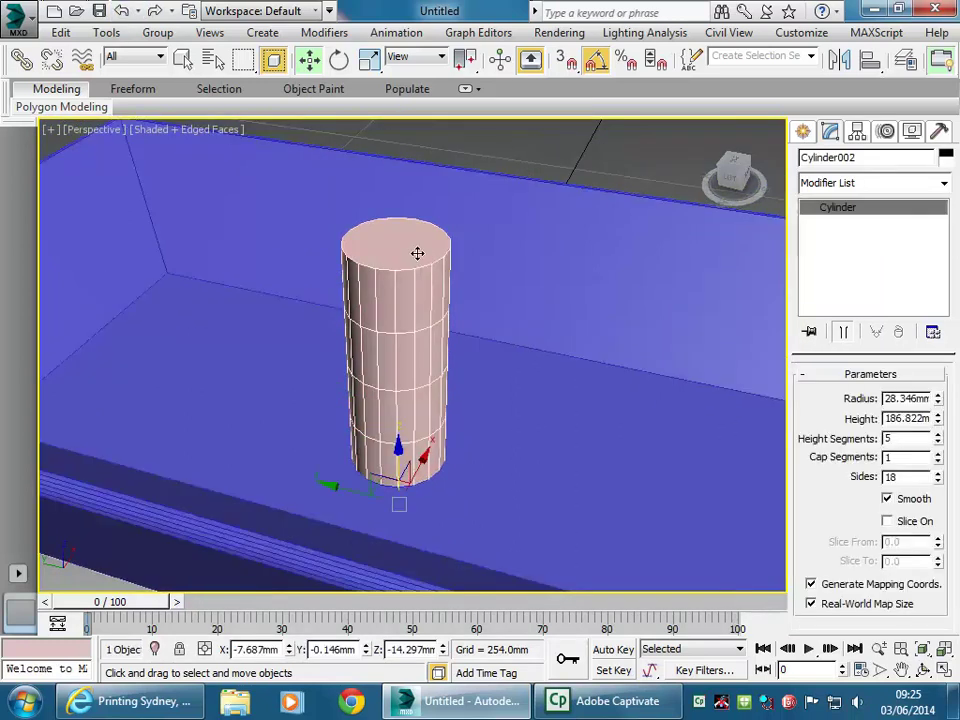
{"action": "mouse_move", "coordinate": [399, 456]}
{"action": "left_mouse_down"}
{"action": "mouse_move", "coordinate": [399, 366]}
{"action": "mouse_move", "coordinate": [397, 433]}
{"action": "left_mouse_up"}
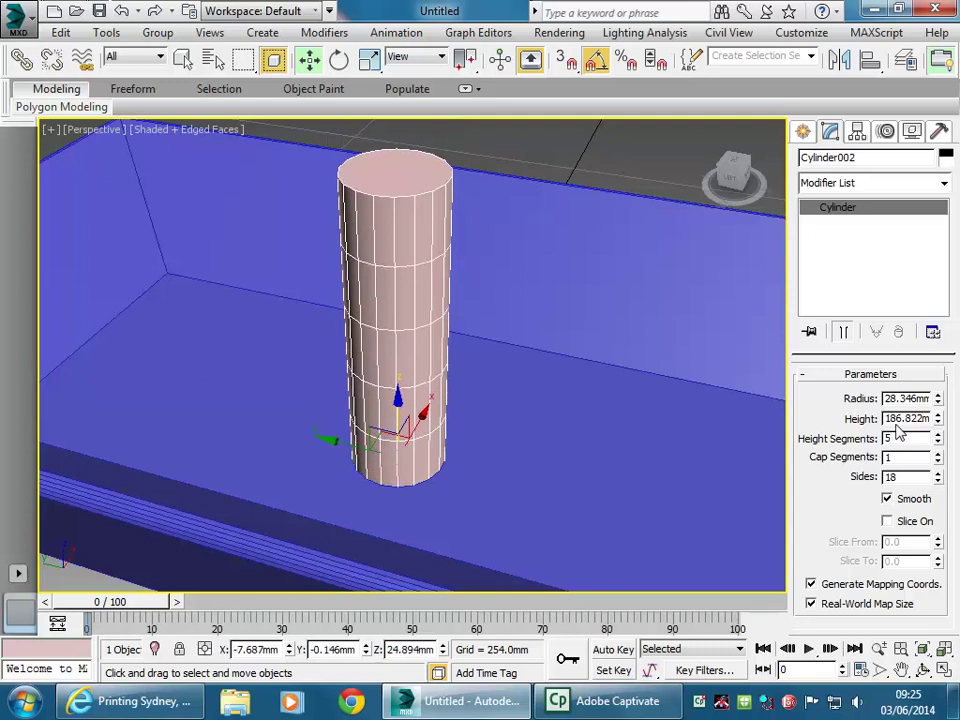
Increase the extracted cylinder's radius to 36.85 mm and view it inside the tray.
{"action": "left_click_drag", "start_coordinate": [938, 398], "coordinate": [932, 369]}
{"action": "middle_click_drag", "start_coordinate": [578, 344], "coordinate": [542, 344]}
{"action": "scroll", "coordinate": [542, 346], "scroll_direction": "down", "scroll_amount": 3}
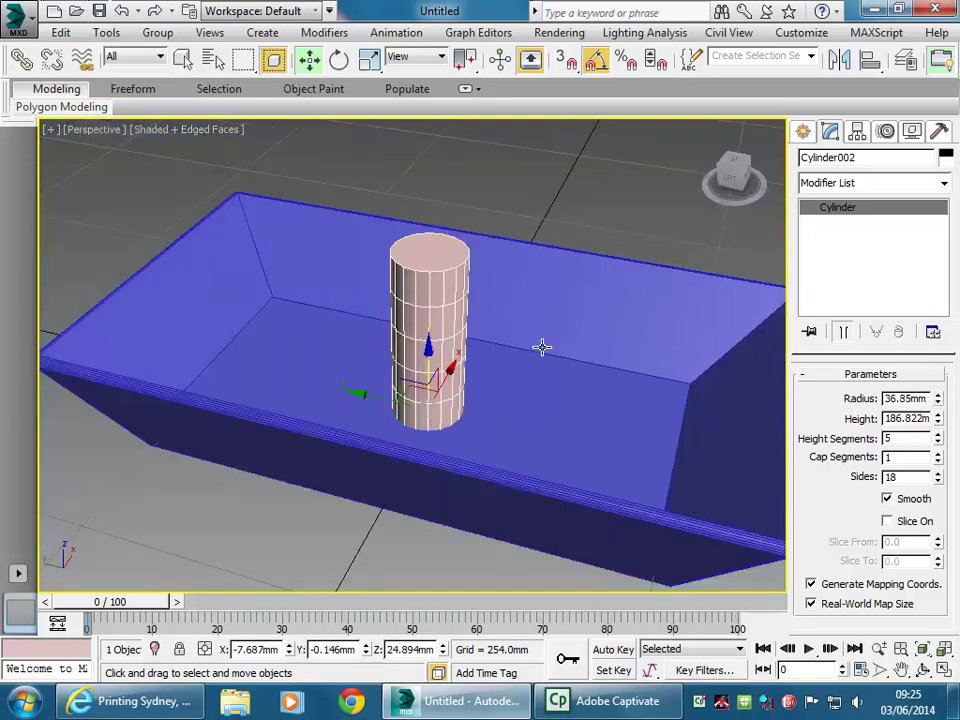
{"action": "middle_click_drag", "start_coordinate": [531, 444], "coordinate": [489, 392], "text": "alt"}
Subtract the wider cylinder from the tray's ProBoolean to cut a shallow recess around the drain hole, and inspect it.
{"action": "left_click", "coordinate": [490, 343]}
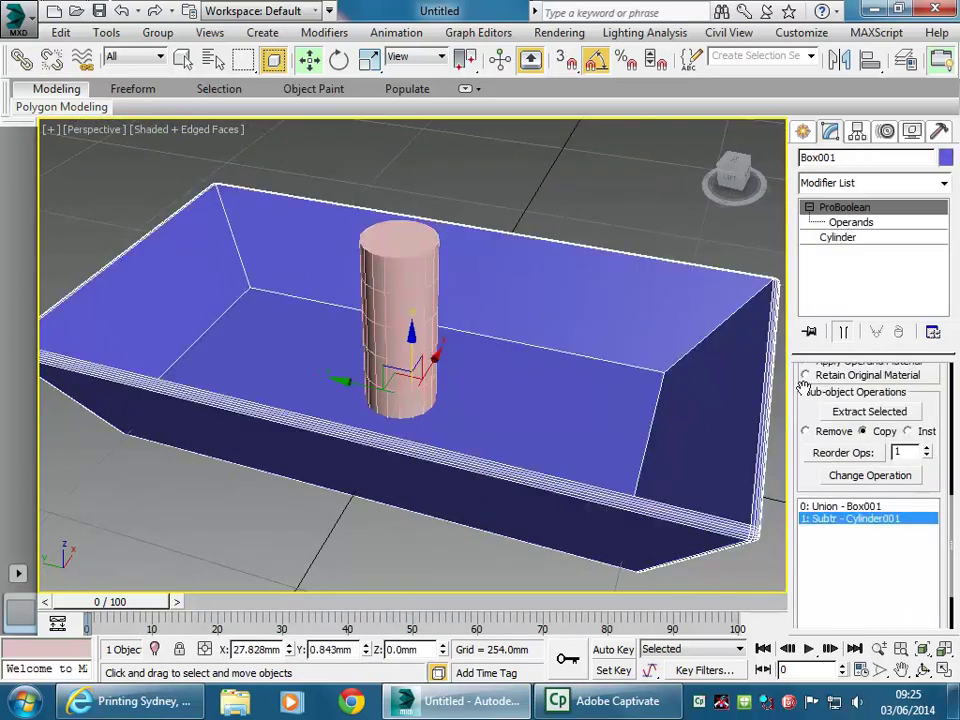
{"action": "scroll", "coordinate": [805, 388], "scroll_direction": "up", "scroll_amount": 8}
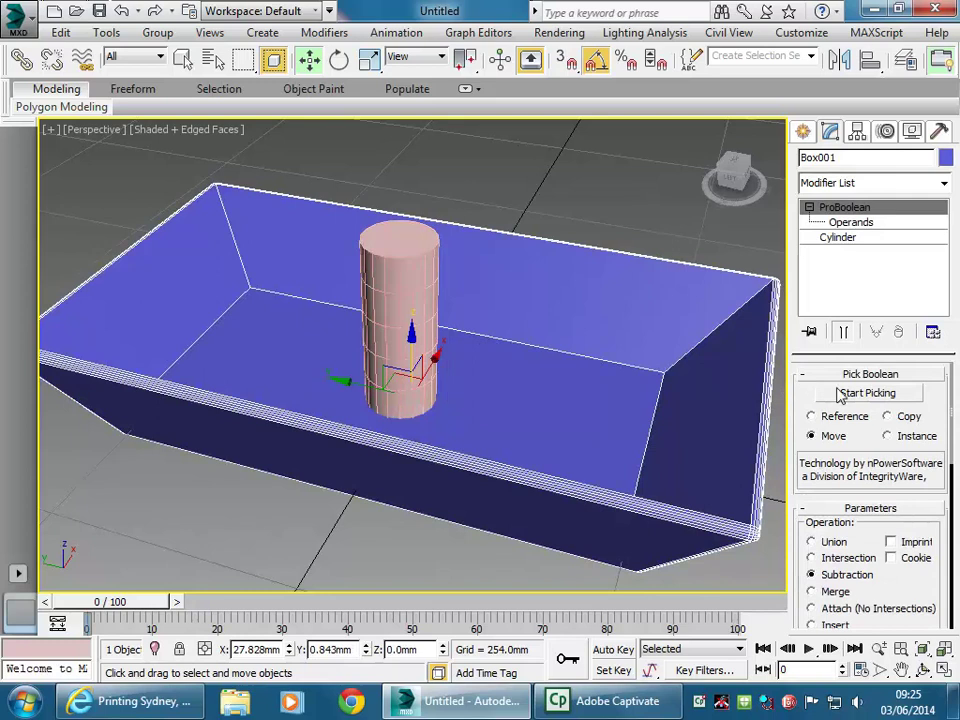
{"action": "left_click", "coordinate": [866, 393]}
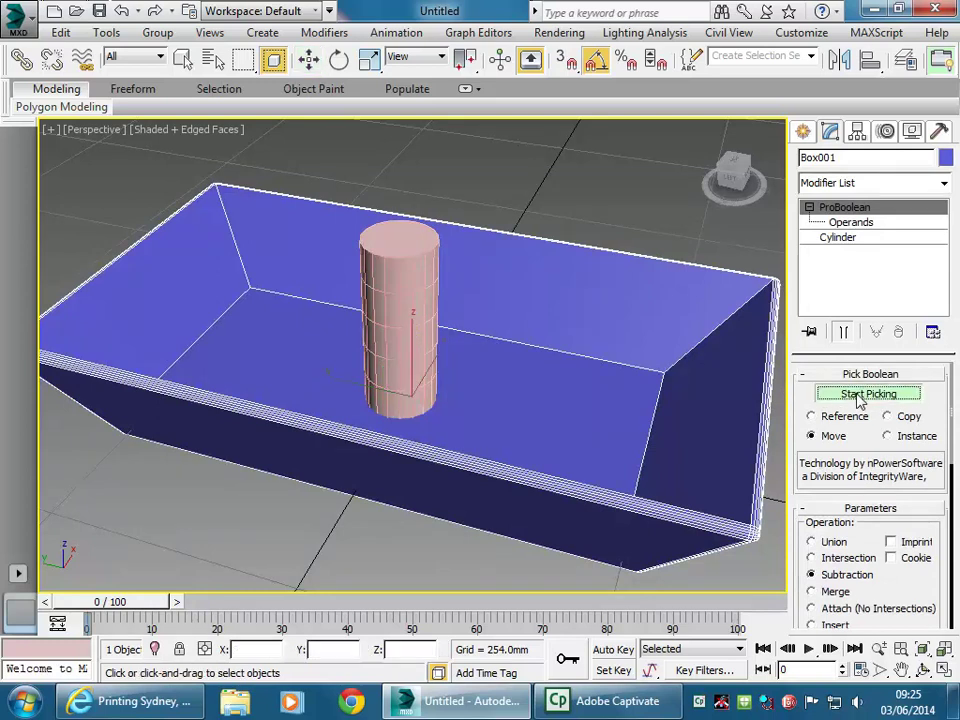
{"action": "left_click", "coordinate": [405, 370]}
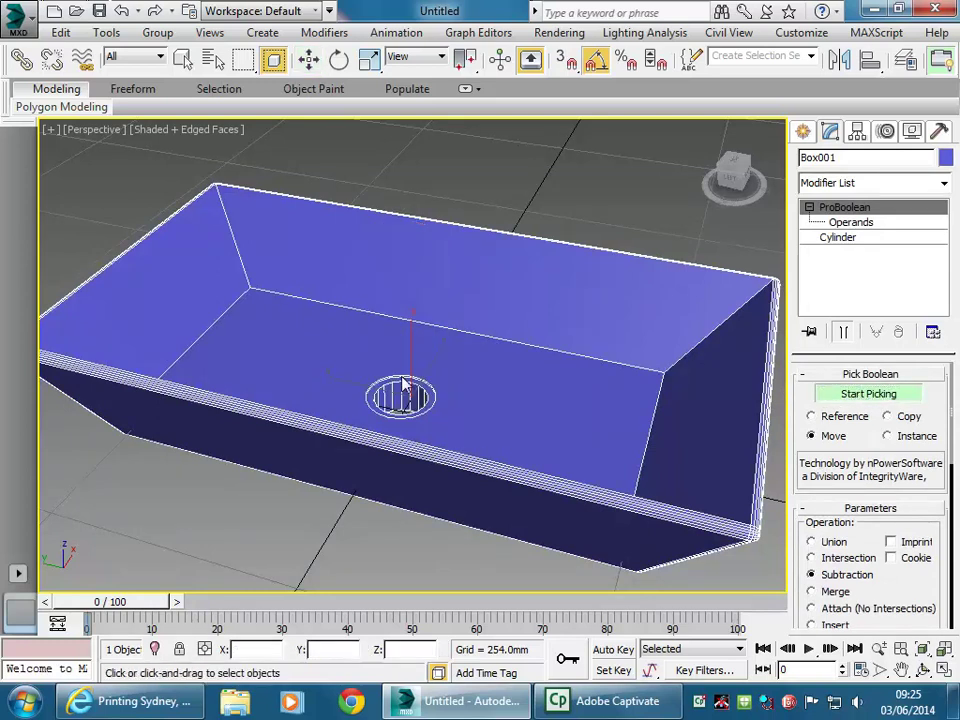
{"action": "scroll", "coordinate": [377, 358], "scroll_direction": "up", "scroll_amount": 4}
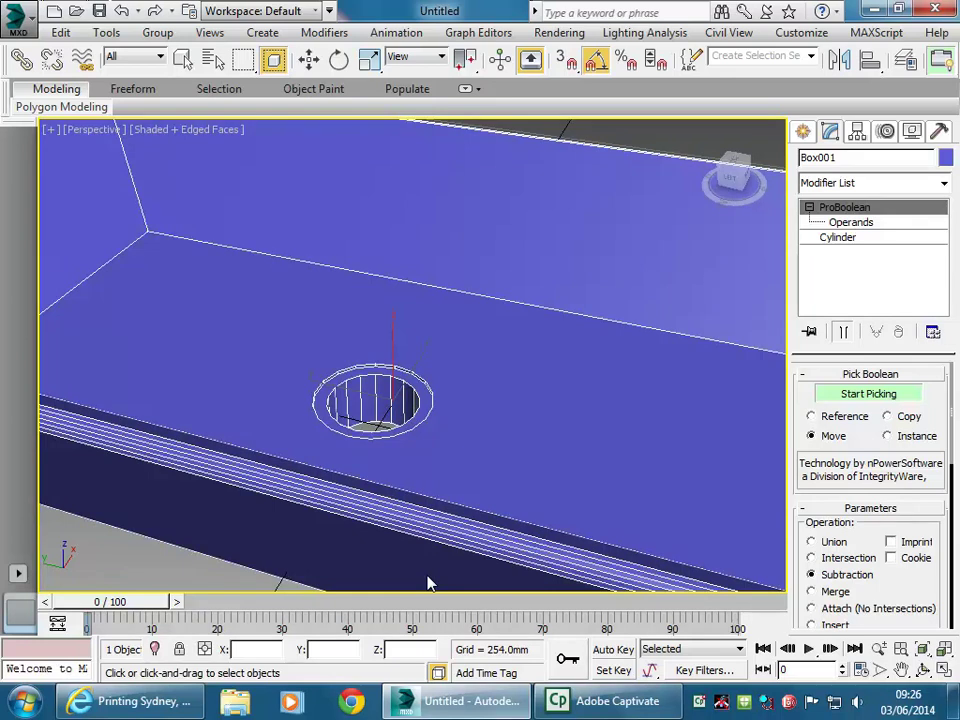
{"action": "scroll", "coordinate": [370, 456], "scroll_direction": "down", "scroll_amount": 5}
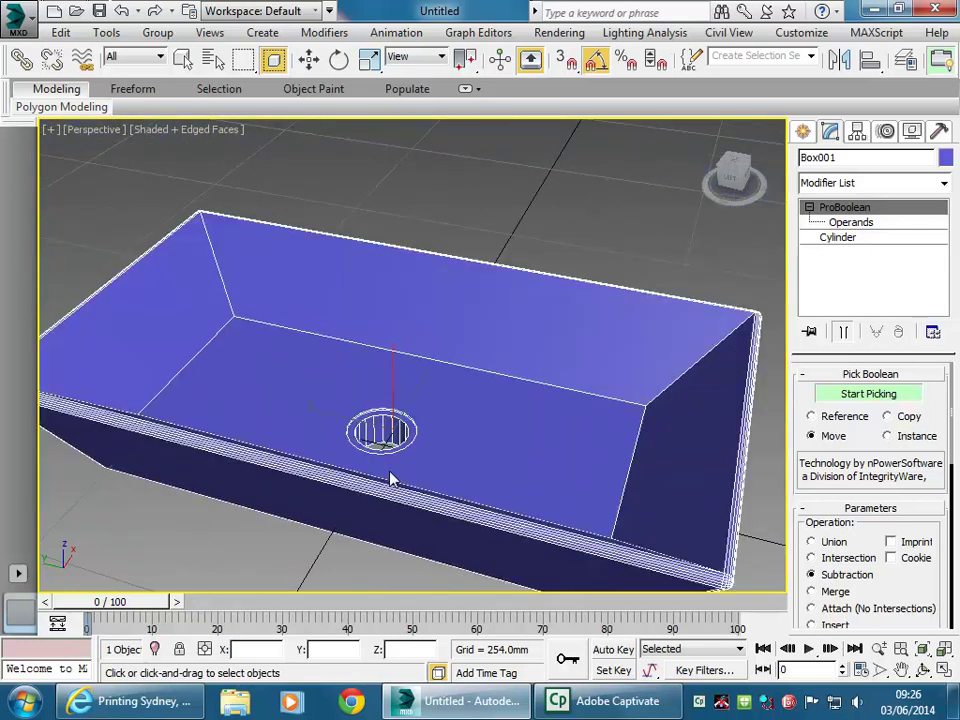
Deselect the tray and draw a Standard Primitives cylinder about 188 mm in radius and 441 mm high beside the red box.
{"action": "key", "text": "w"}
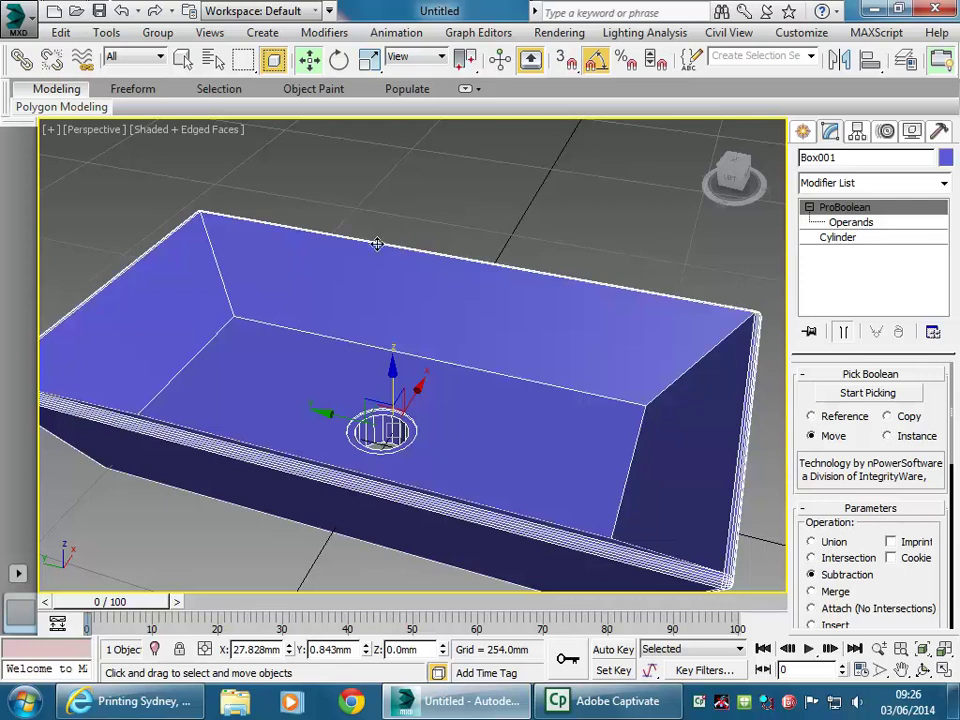
{"action": "left_click", "coordinate": [430, 220]}
{"action": "left_click", "coordinate": [802, 132]}
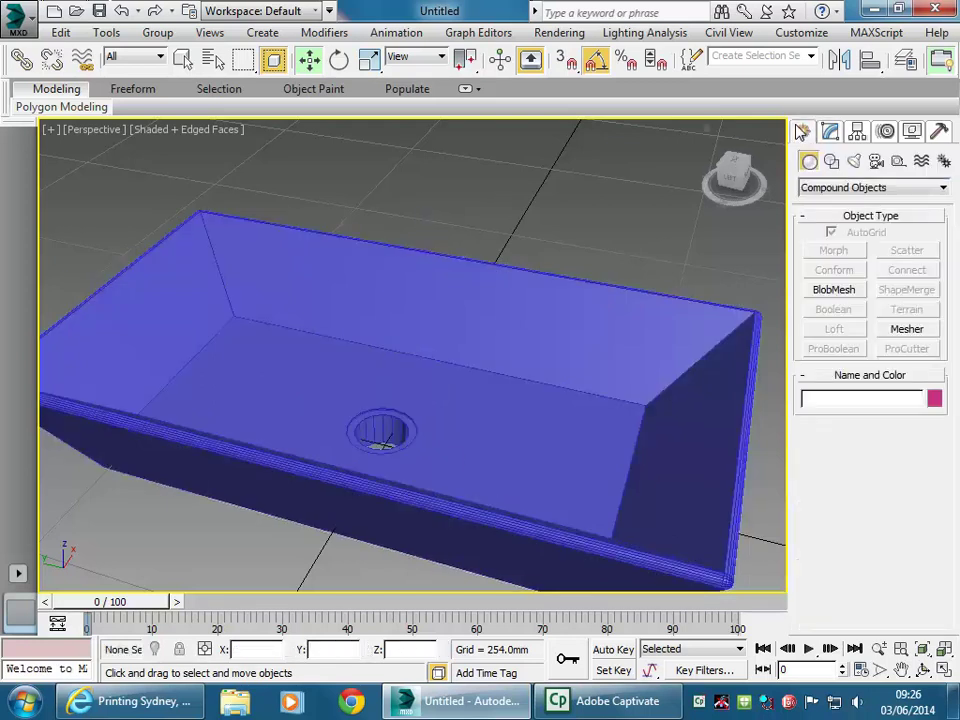
{"action": "left_click", "coordinate": [825, 187]}
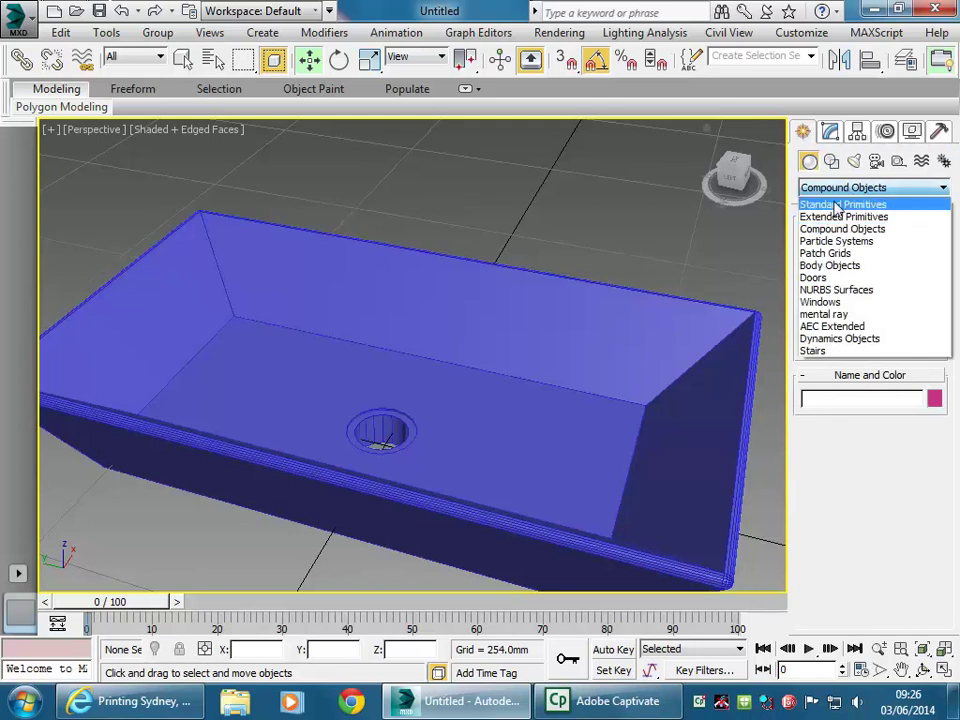
{"action": "left_click", "coordinate": [822, 204]}
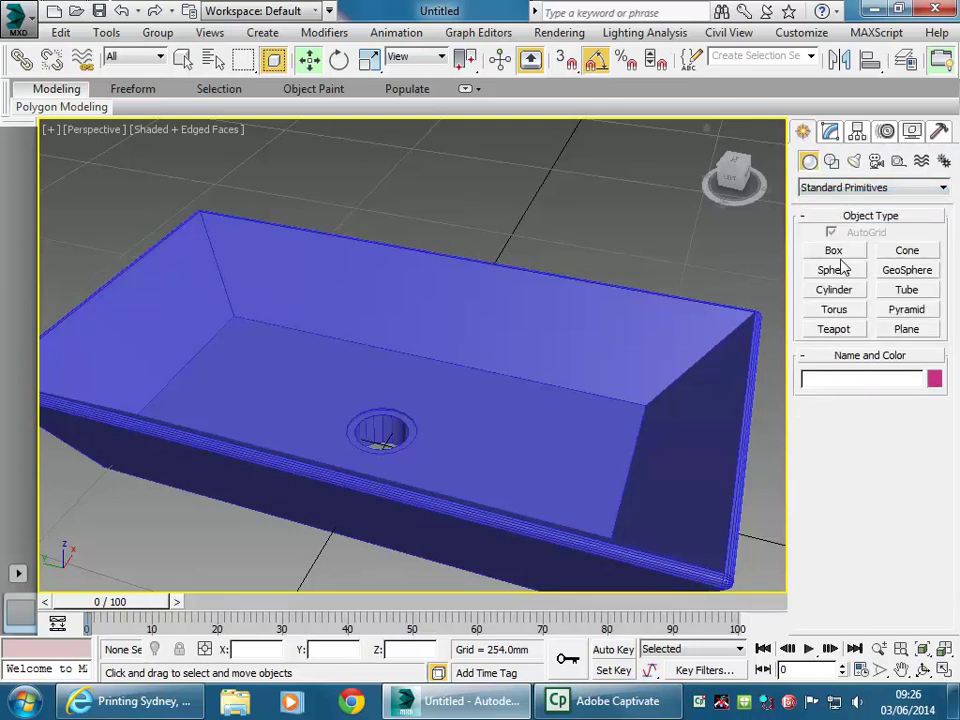
{"action": "middle_click_drag", "start_coordinate": [628, 294], "coordinate": [516, 291]}
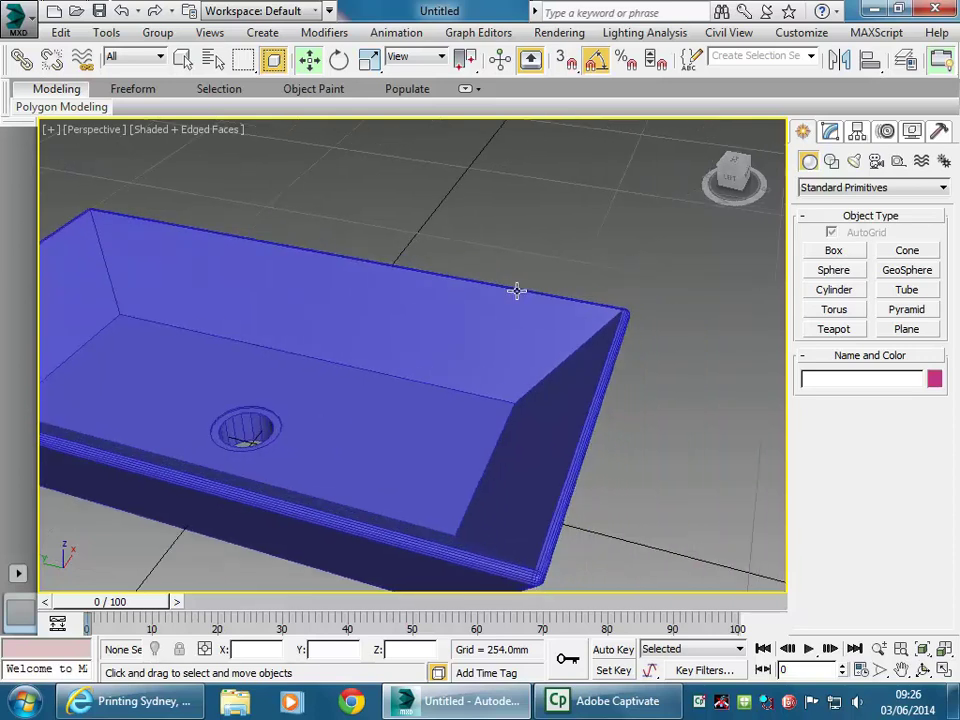
{"action": "scroll", "coordinate": [517, 292], "scroll_direction": "down", "scroll_amount": 3}
{"action": "scroll", "coordinate": [530, 309], "scroll_direction": "down", "scroll_amount": 3}
{"action": "middle_click_drag", "start_coordinate": [579, 324], "coordinate": [409, 336]}
{"action": "middle_click_drag", "start_coordinate": [568, 386], "coordinate": [408, 376]}
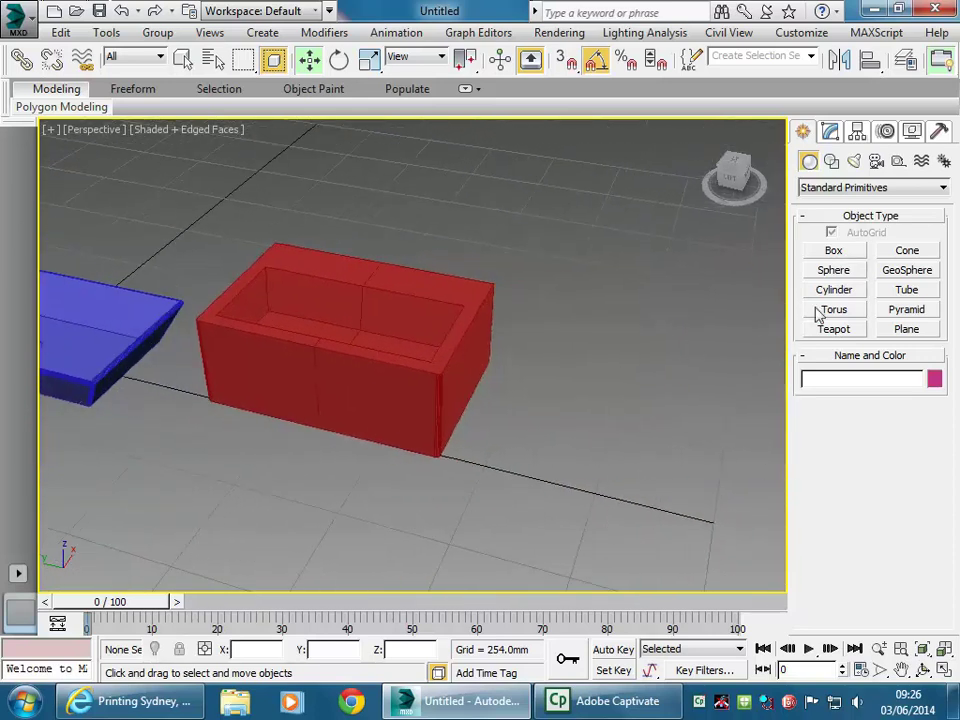
{"action": "left_click", "coordinate": [834, 290]}
{"action": "left_click_drag", "start_coordinate": [456, 468], "coordinate": [439, 407]}
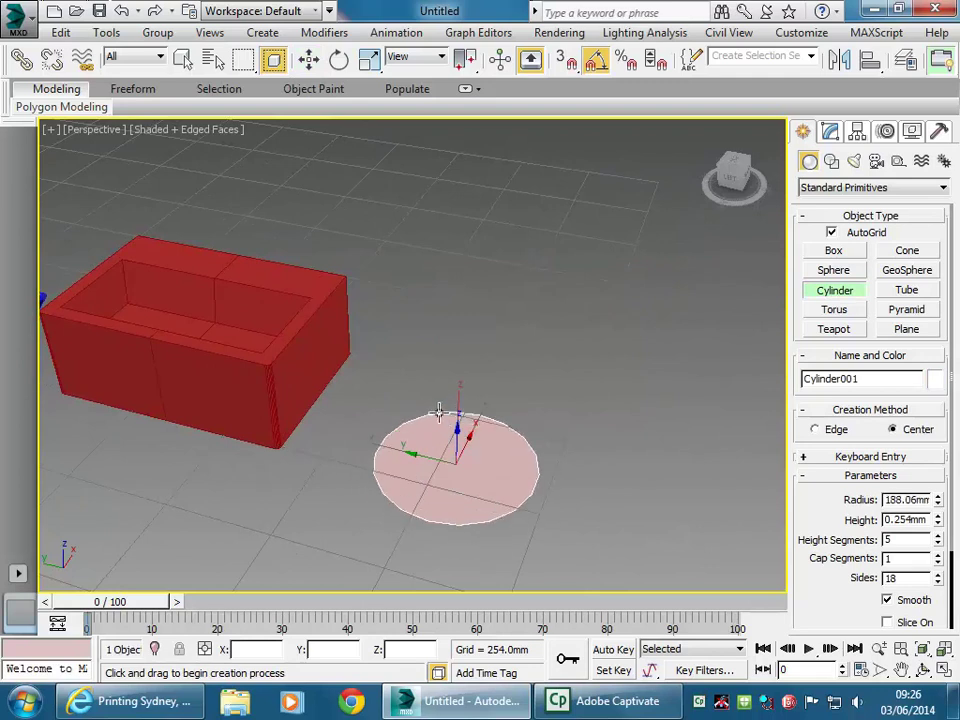
{"action": "left_click", "coordinate": [435, 229]}
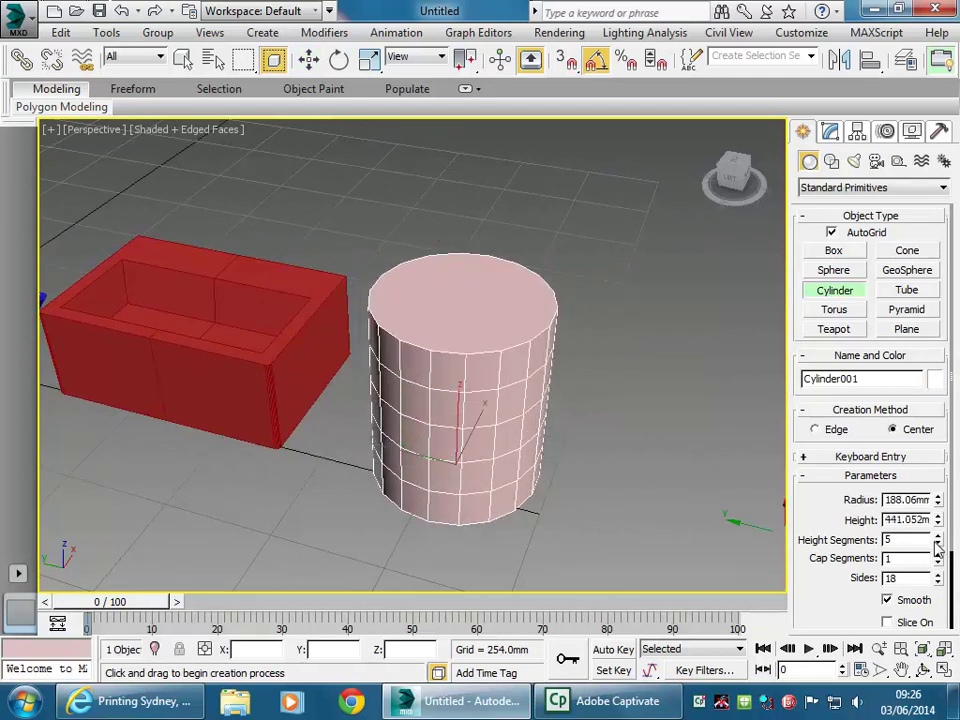
Increase the new cylinder's sides to 34 and end cylinder creation with the Move tool active.
{"action": "left_click_drag", "start_coordinate": [940, 585], "coordinate": [935, 430]}
{"action": "middle_click_drag", "start_coordinate": [280, 309], "coordinate": [260, 320]}
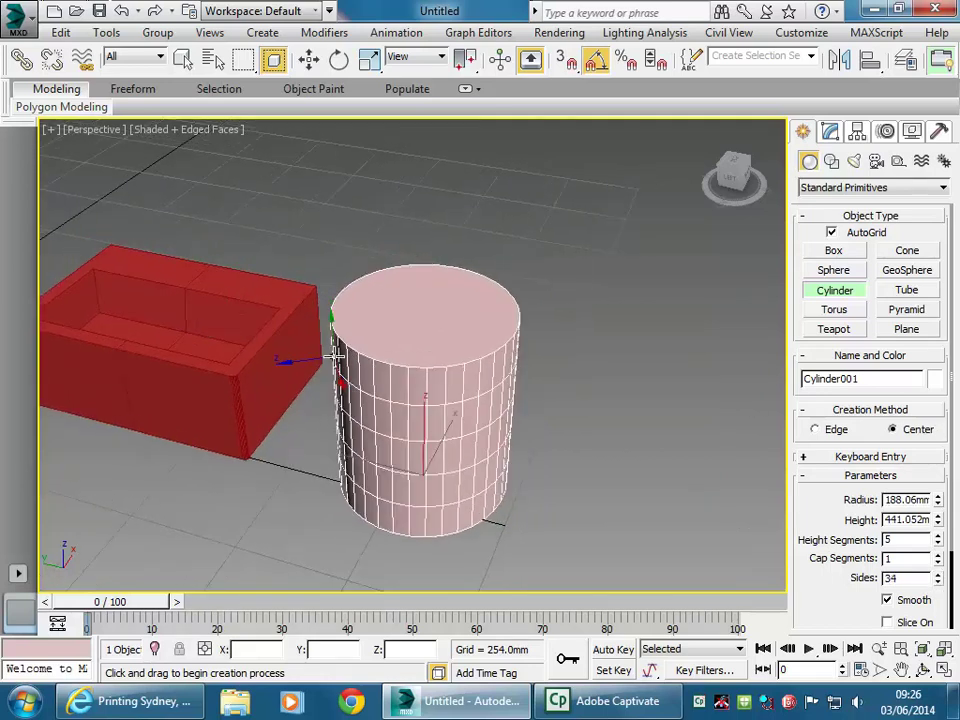
{"action": "middle_click_drag", "start_coordinate": [350, 362], "coordinate": [322, 349]}
{"action": "key", "text": "w"}
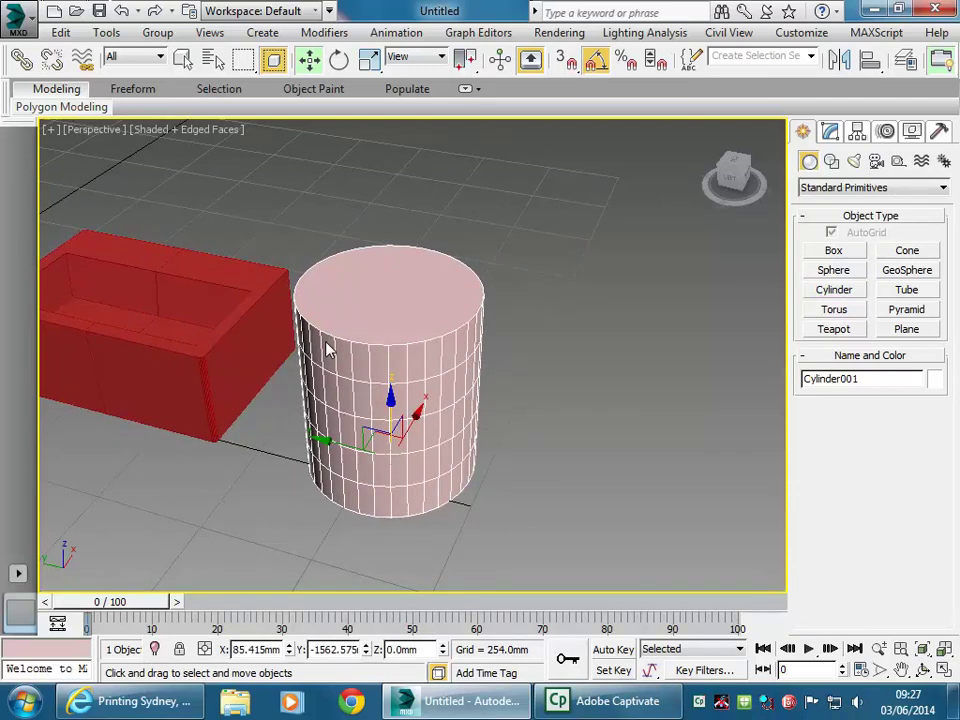
{"action": "middle_click_drag", "start_coordinate": [325, 348], "coordinate": [374, 336]}
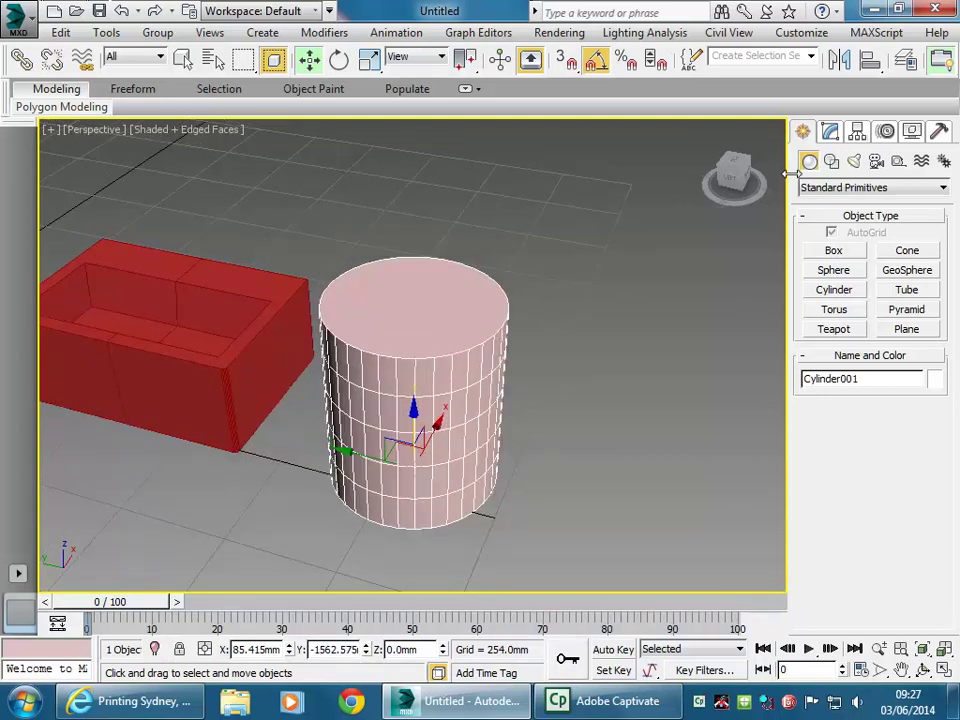
Raise the selected cylinder's number of sides to 49 and check how round its top edge looks.
{"action": "left_click", "coordinate": [830, 133]}
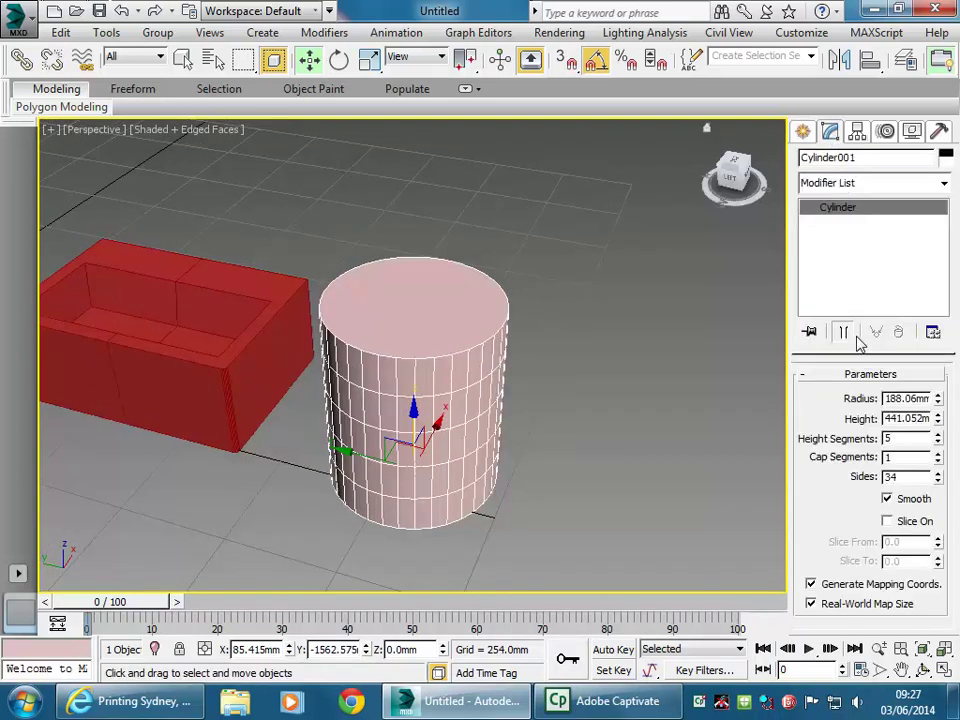
{"action": "left_click_drag", "start_coordinate": [937, 477], "coordinate": [938, 348]}
{"action": "middle_click_drag", "start_coordinate": [360, 344], "coordinate": [328, 330]}
{"action": "middle_click_drag", "start_coordinate": [390, 316], "coordinate": [407, 337], "text": "alt"}
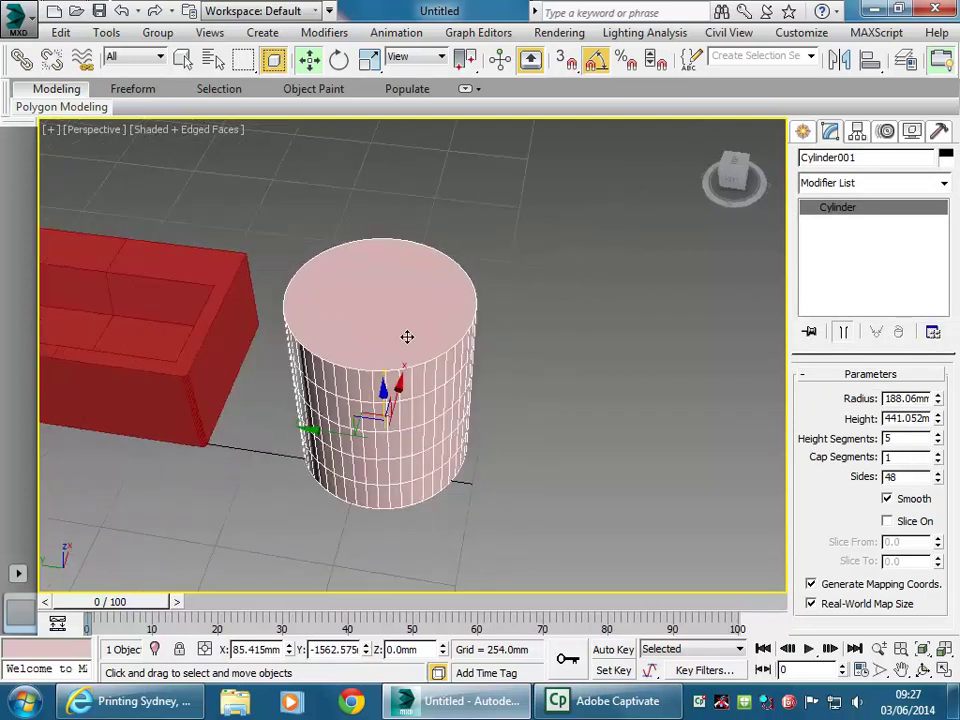
{"action": "scroll", "coordinate": [390, 320], "scroll_direction": "up", "scroll_amount": 5}
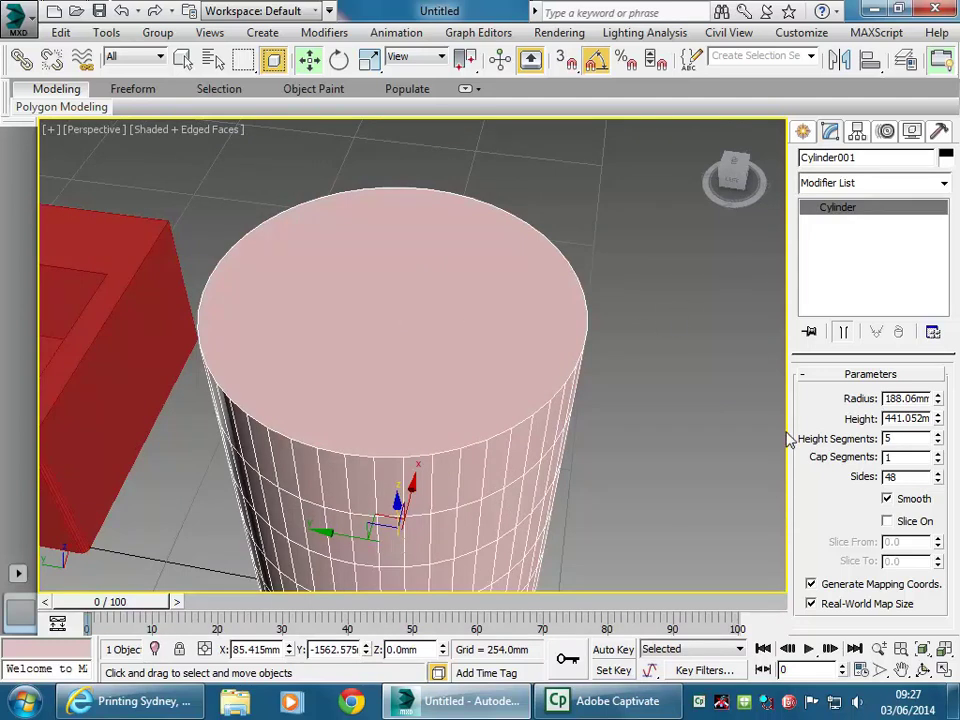
{"action": "middle_click_drag", "start_coordinate": [340, 385], "coordinate": [369, 369]}
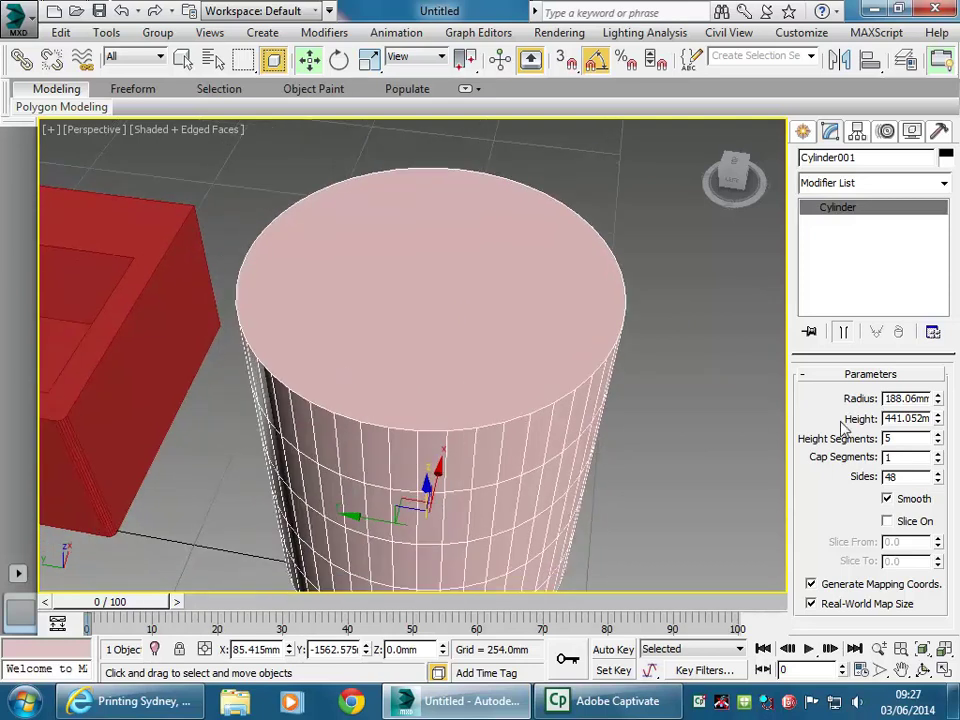
{"action": "left_click", "coordinate": [940, 474]}
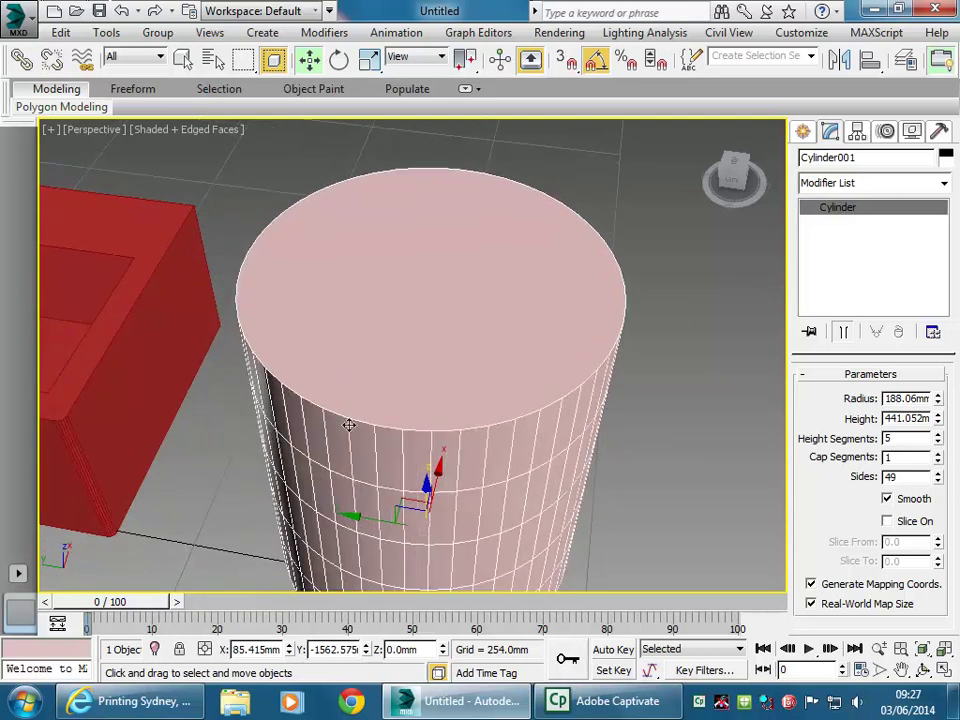
{"action": "middle_click_drag", "start_coordinate": [349, 424], "coordinate": [322, 387]}
{"action": "scroll", "coordinate": [385, 387], "scroll_direction": "down", "scroll_amount": 3}
{"action": "middle_click_drag", "start_coordinate": [413, 384], "coordinate": [358, 399]}
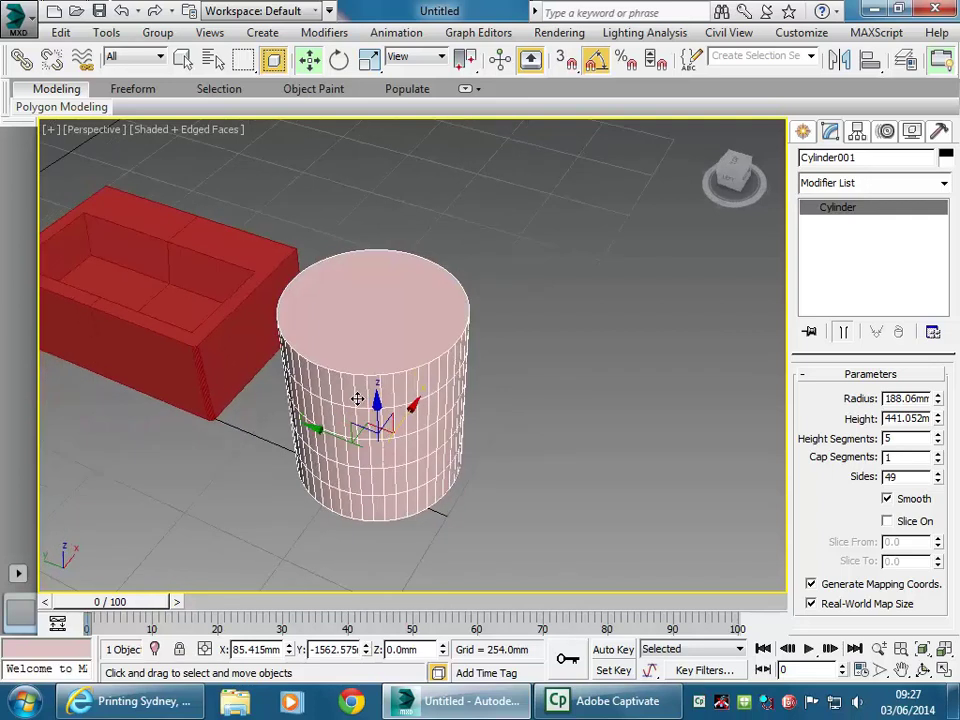
{"action": "middle_click_drag", "start_coordinate": [442, 436], "coordinate": [471, 439]}
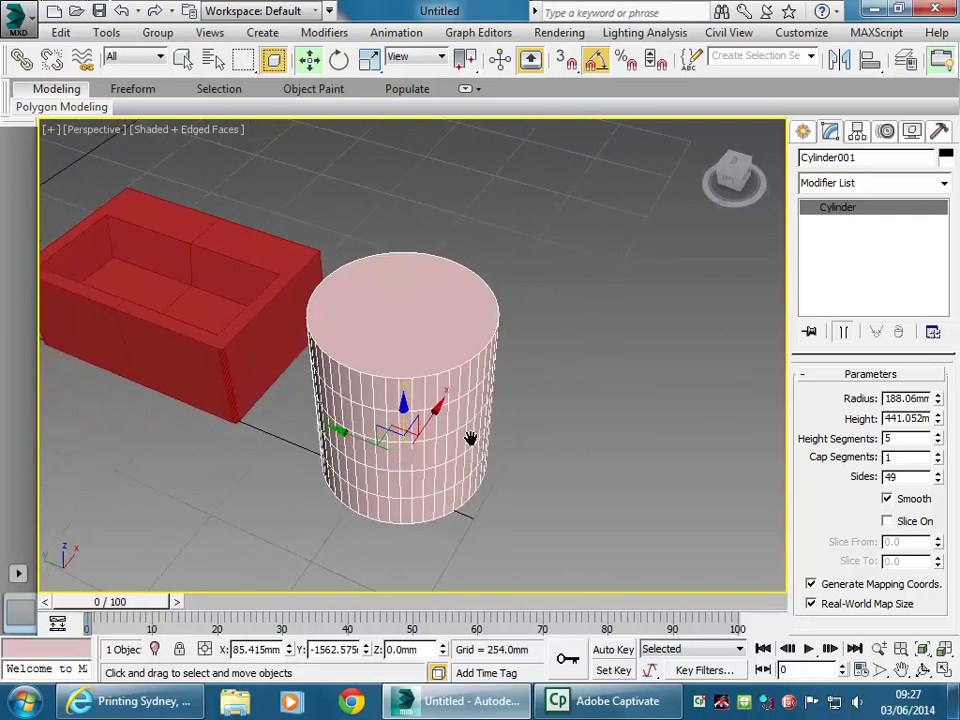
{"action": "left_click", "coordinate": [369, 60]}
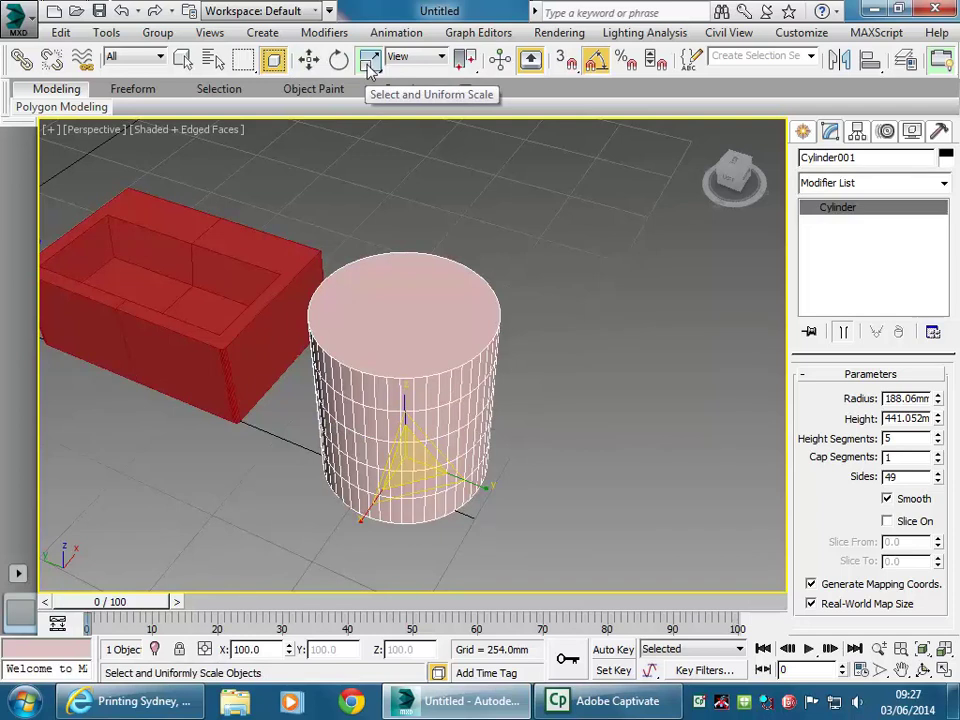
{"action": "middle_click_drag", "start_coordinate": [413, 420], "coordinate": [438, 419]}
{"action": "right_click", "coordinate": [439, 312]}
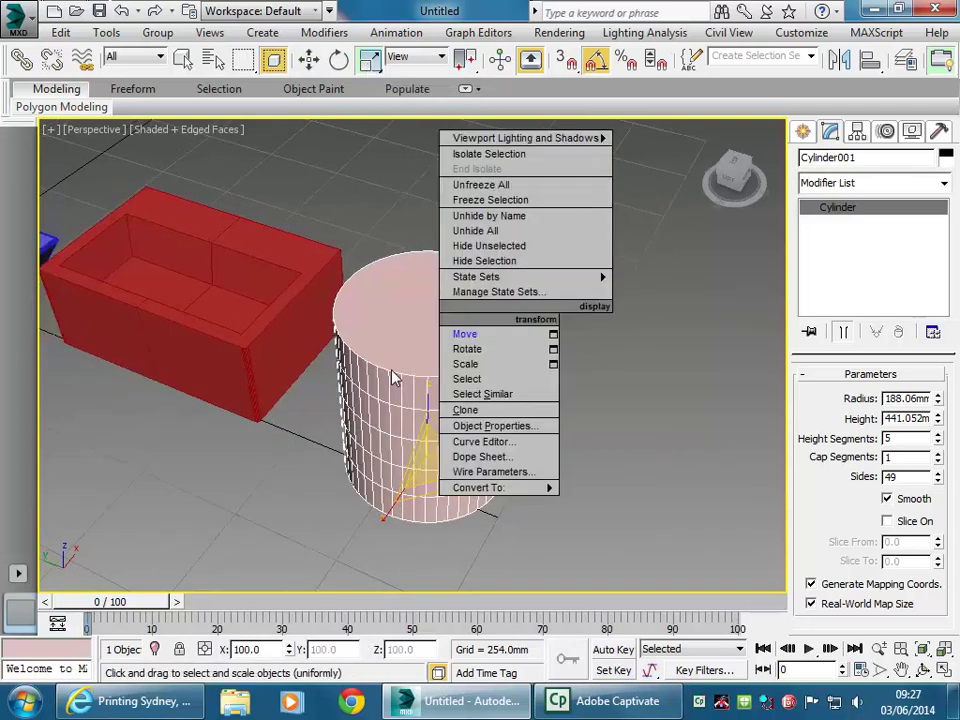
{"action": "left_click", "coordinate": [462, 334]}
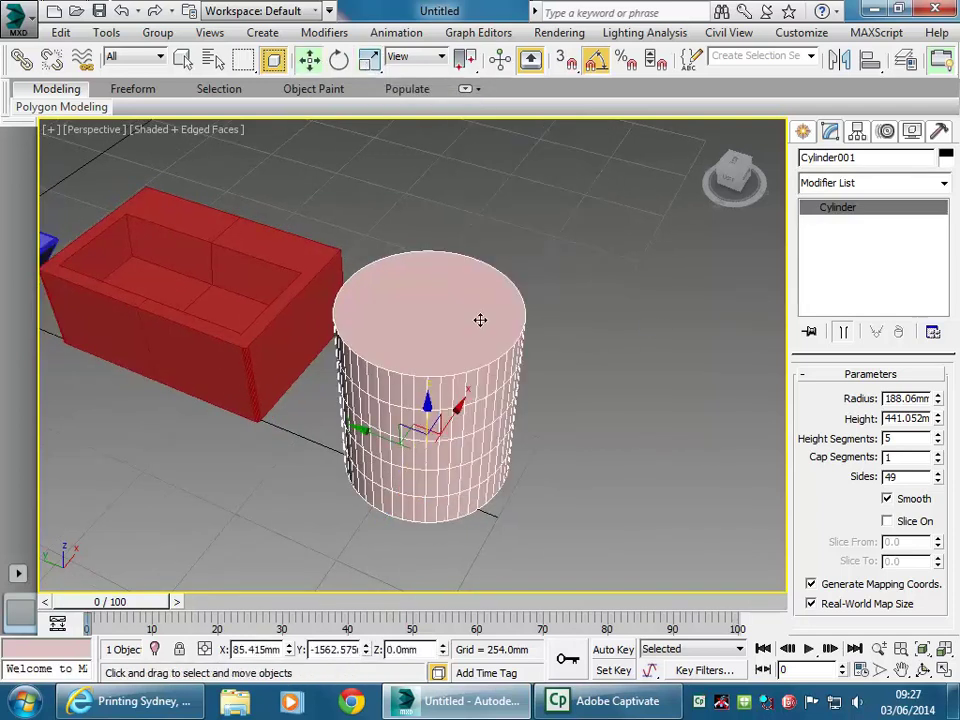
Try a Skew modifier on the cylinder with an amount of about 163 mm, and remove the modifier from the stack.
{"action": "left_click", "coordinate": [944, 184]}
{"action": "left_click_drag", "start_coordinate": [947, 205], "coordinate": [941, 495]}
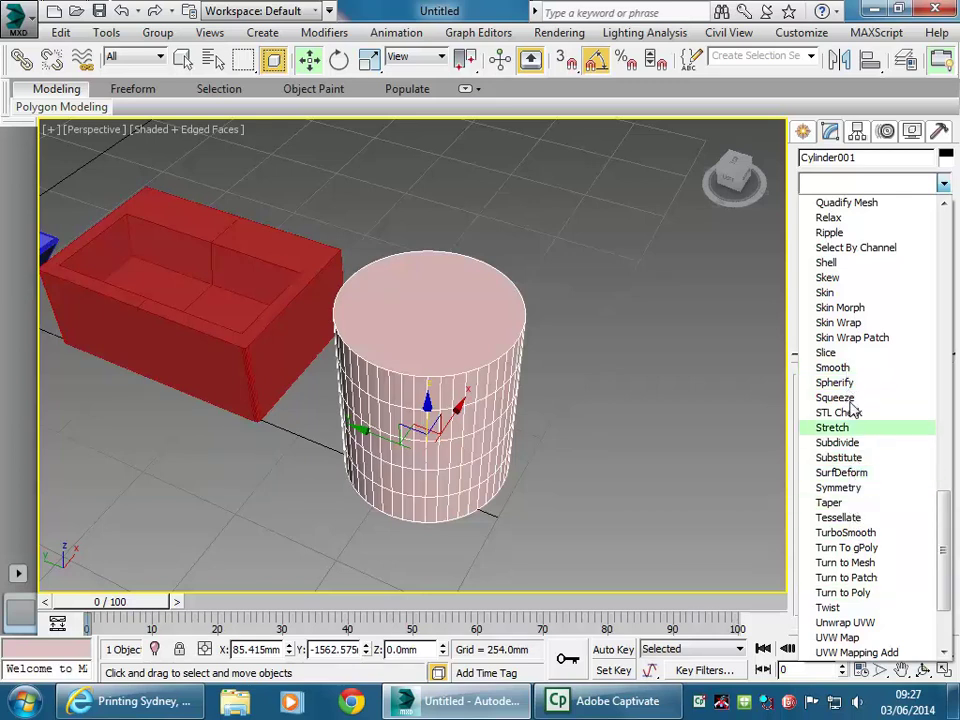
{"action": "left_click", "coordinate": [836, 278]}
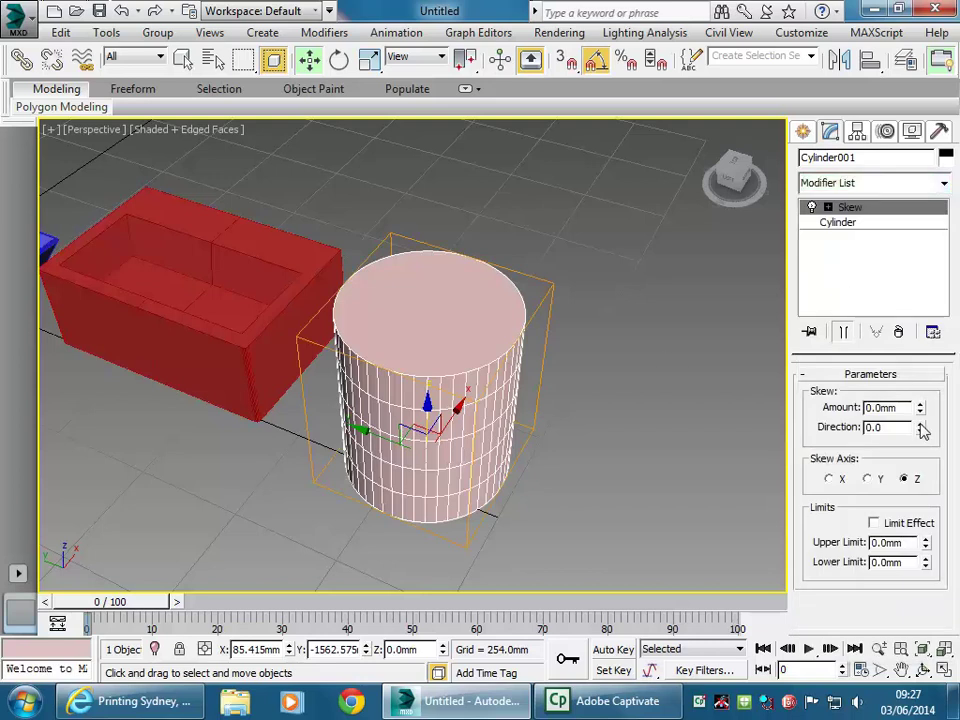
{"action": "left_click_drag", "start_coordinate": [920, 407], "coordinate": [703, 216]}
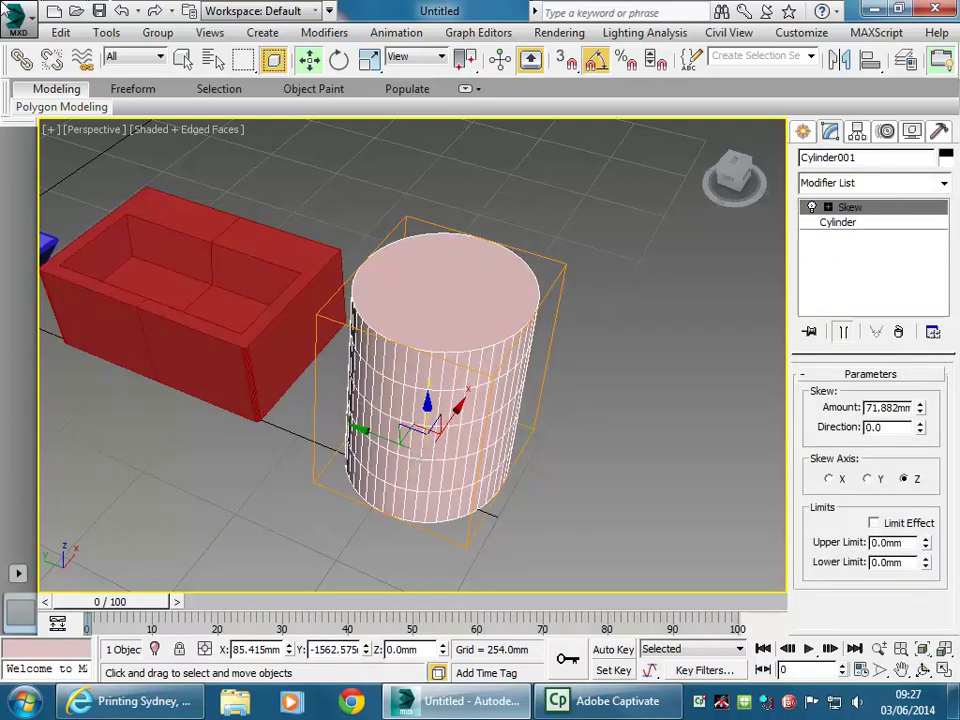
{"action": "left_click", "coordinate": [121, 11]}
{"action": "left_click_drag", "start_coordinate": [920, 407], "coordinate": [921, 260]}
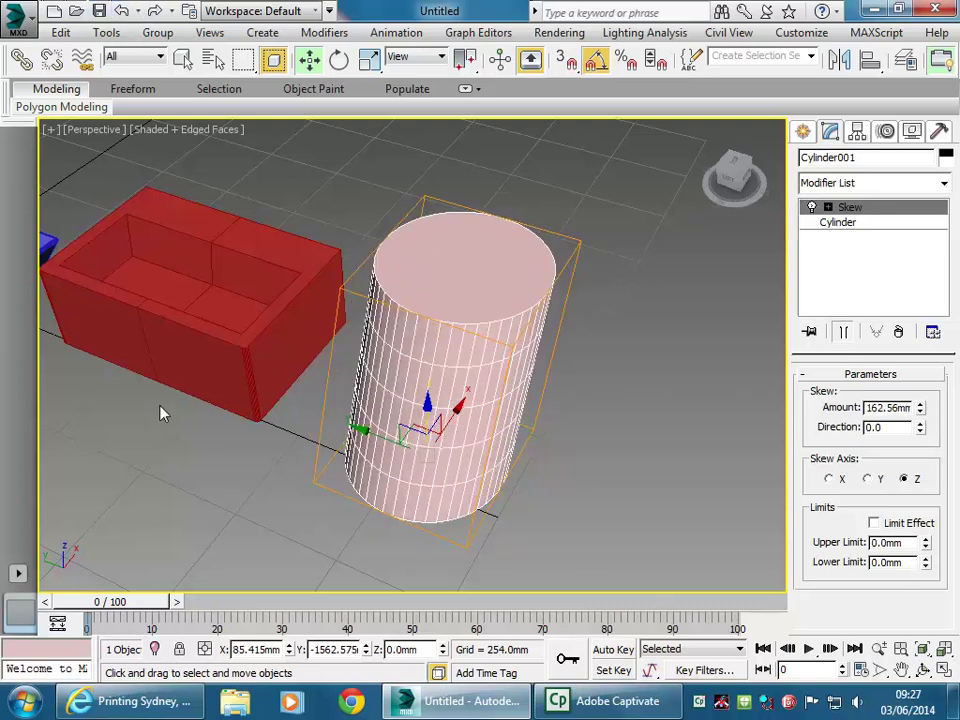
{"action": "left_click", "coordinate": [121, 11]}
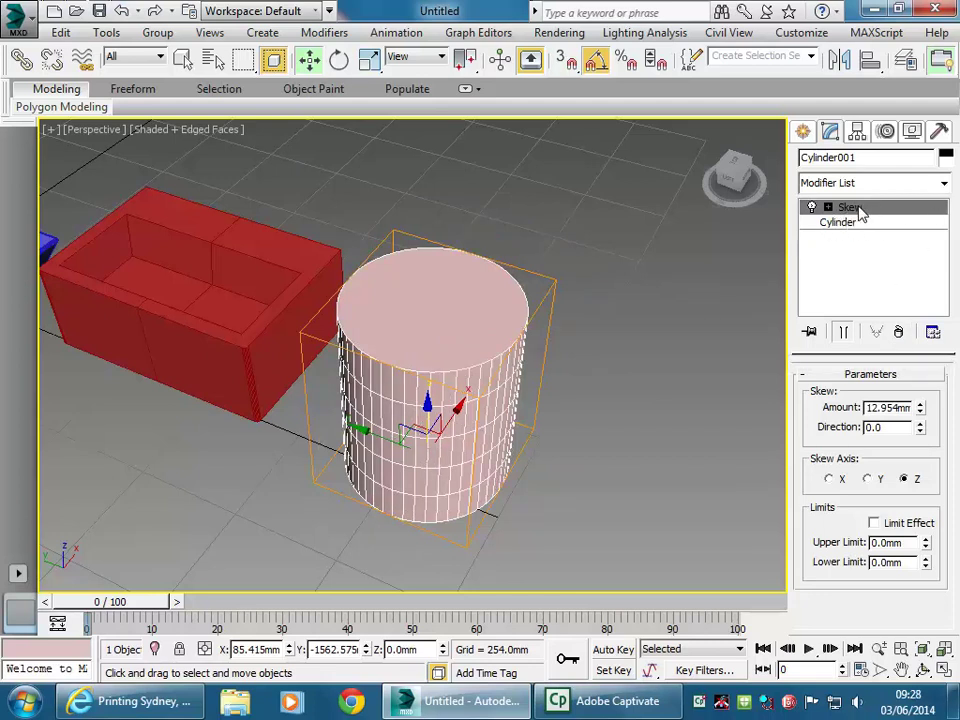
{"action": "left_click", "coordinate": [899, 333]}
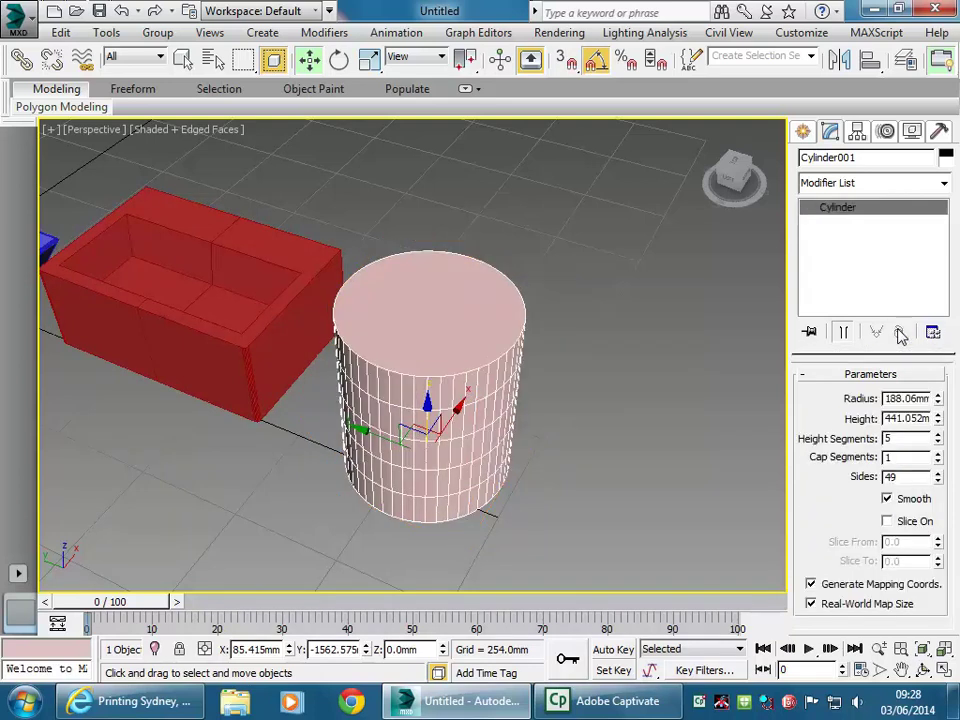
Apply a Taper modifier to the cylinder with an amount of 0.49 so that it widens towards the top.
{"action": "left_click", "coordinate": [943, 183]}
{"action": "left_click_drag", "start_coordinate": [947, 231], "coordinate": [943, 505]}
{"action": "left_click", "coordinate": [853, 563]}
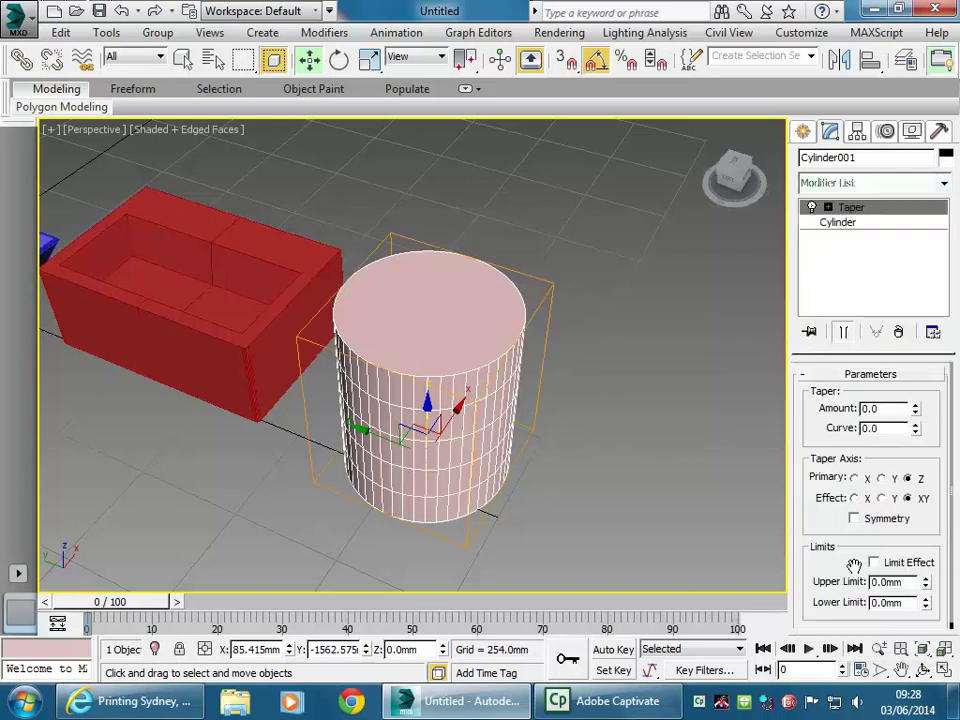
{"action": "left_click_drag", "start_coordinate": [914, 408], "coordinate": [912, 361]}
Convert the tapered cylinder to an Editable Poly.
{"action": "right_click", "coordinate": [471, 307]}
{"action": "left_click", "coordinate": [486, 331]}
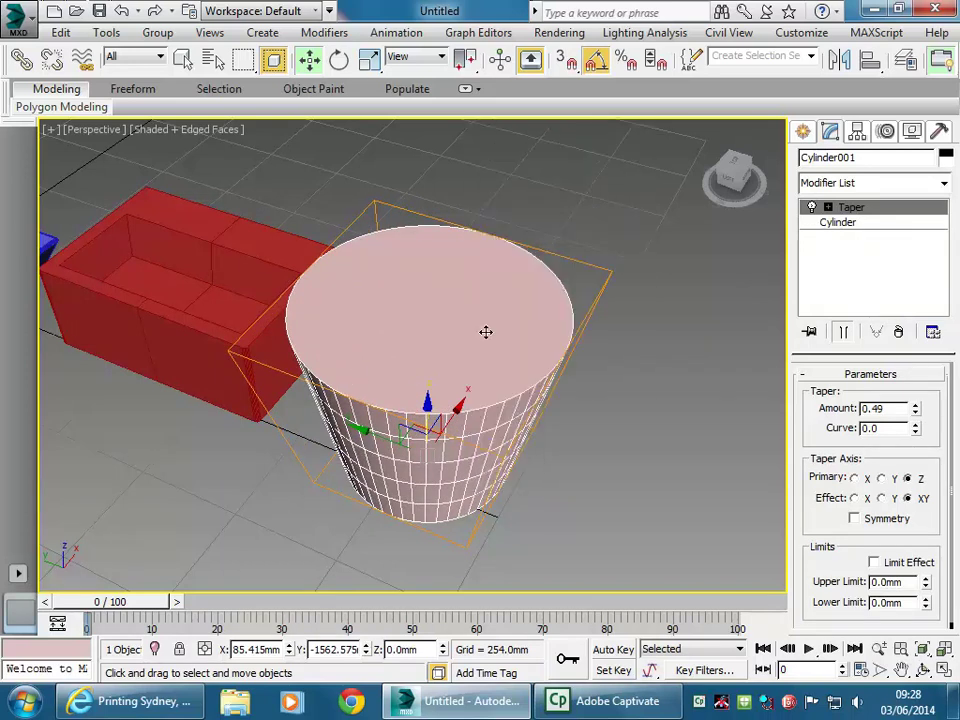
{"action": "right_click", "coordinate": [427, 314]}
{"action": "mouse_move", "coordinate": [478, 484]}
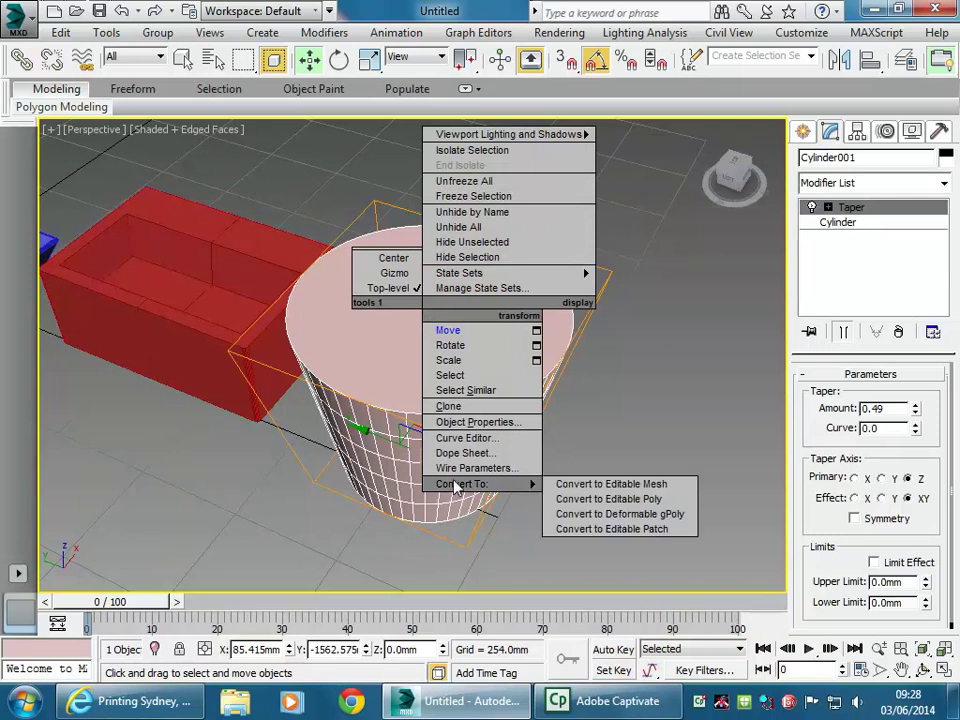
{"action": "left_click", "coordinate": [606, 499]}
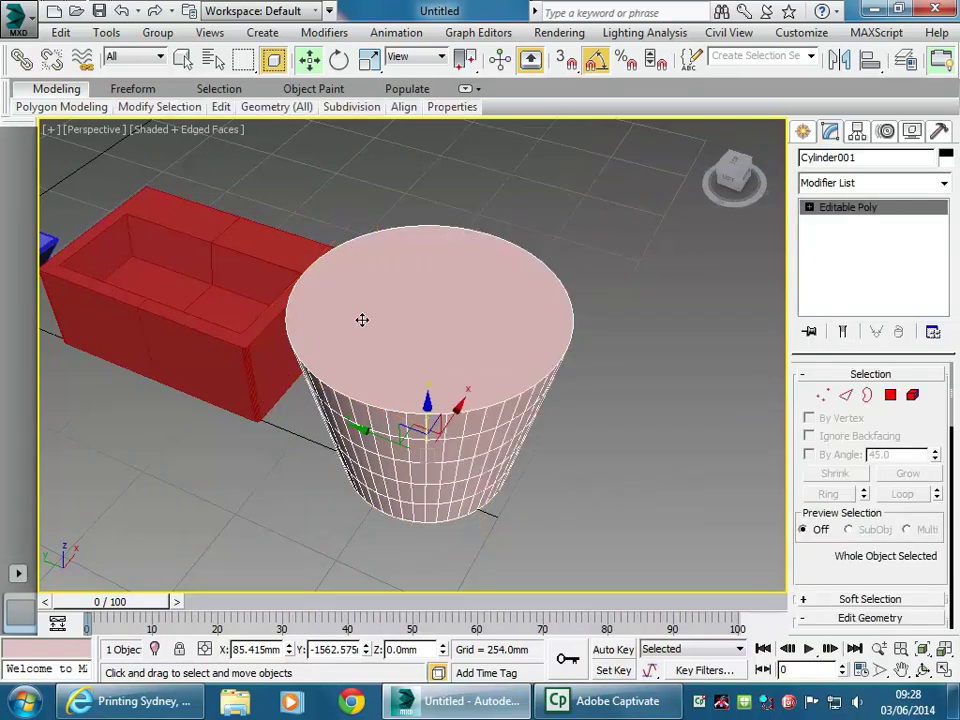
Select the edge loop around the tapered cylinder's top rim at the Edge sub-object level.
{"action": "left_click", "coordinate": [867, 395]}
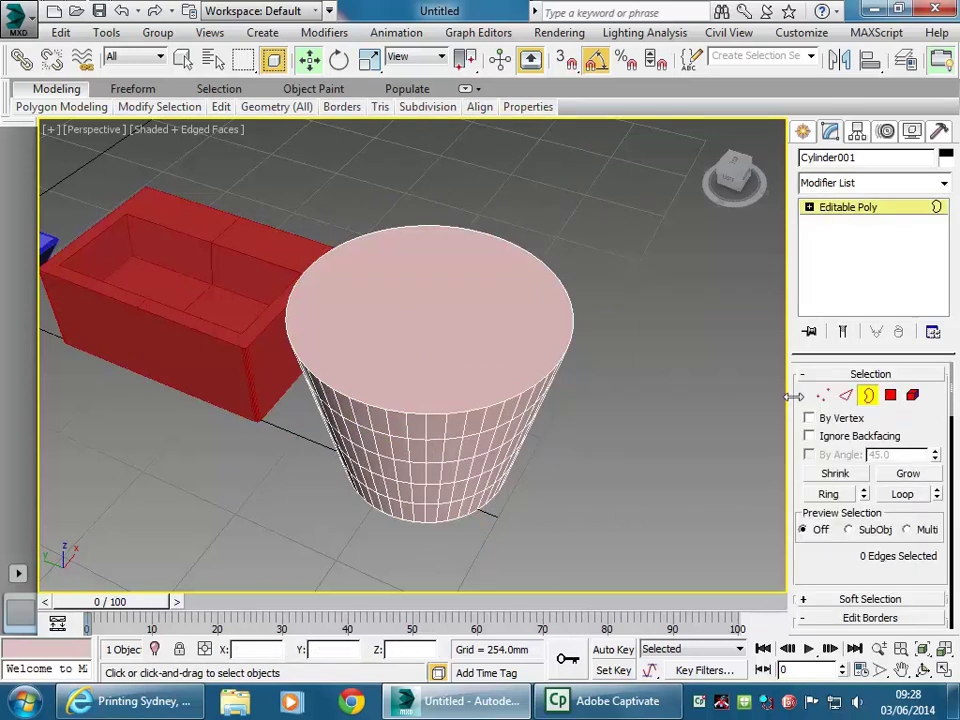
{"action": "left_click", "coordinate": [847, 396]}
{"action": "left_click", "coordinate": [476, 408]}
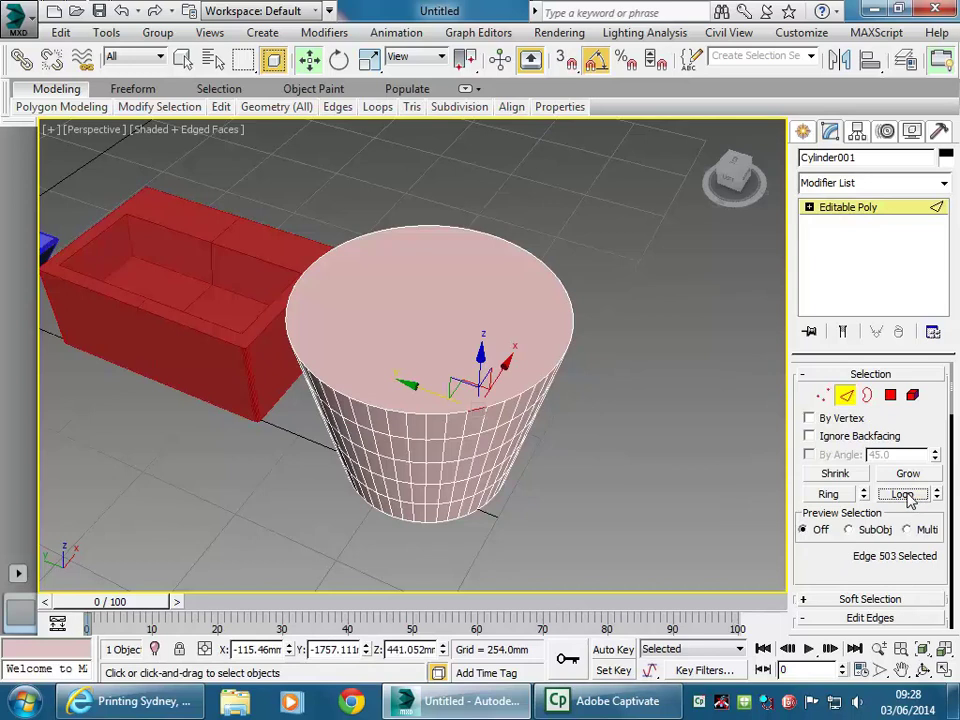
{"action": "middle_click_drag", "start_coordinate": [551, 429], "coordinate": [428, 292], "text": "alt"}
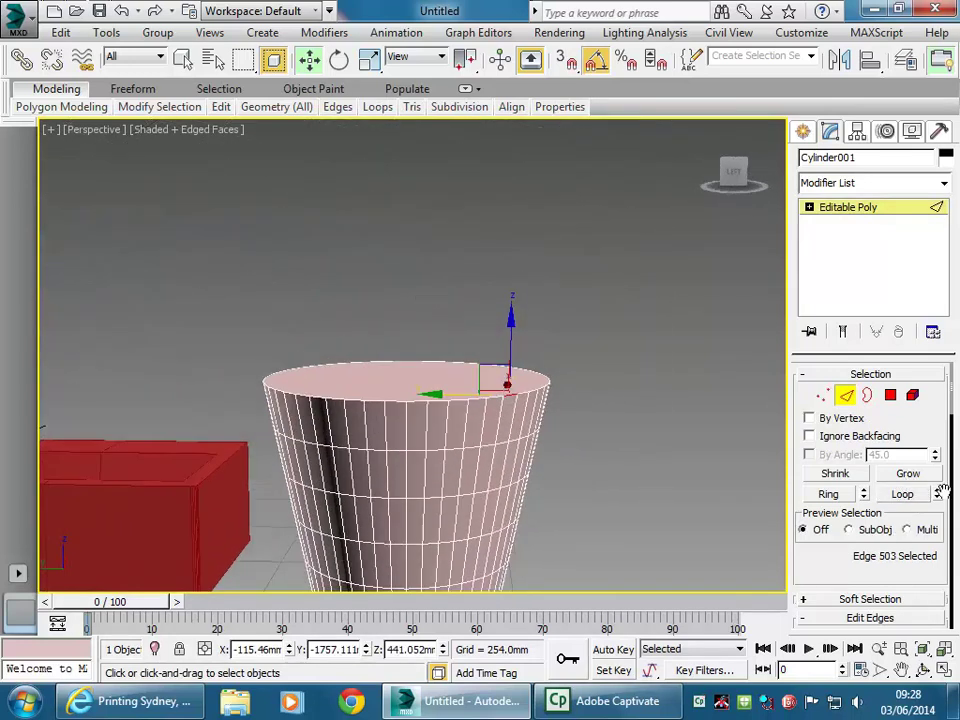
{"action": "left_click_drag", "start_coordinate": [243, 319], "coordinate": [590, 433]}
{"action": "middle_click_drag", "start_coordinate": [378, 411], "coordinate": [144, 411], "text": "alt"}
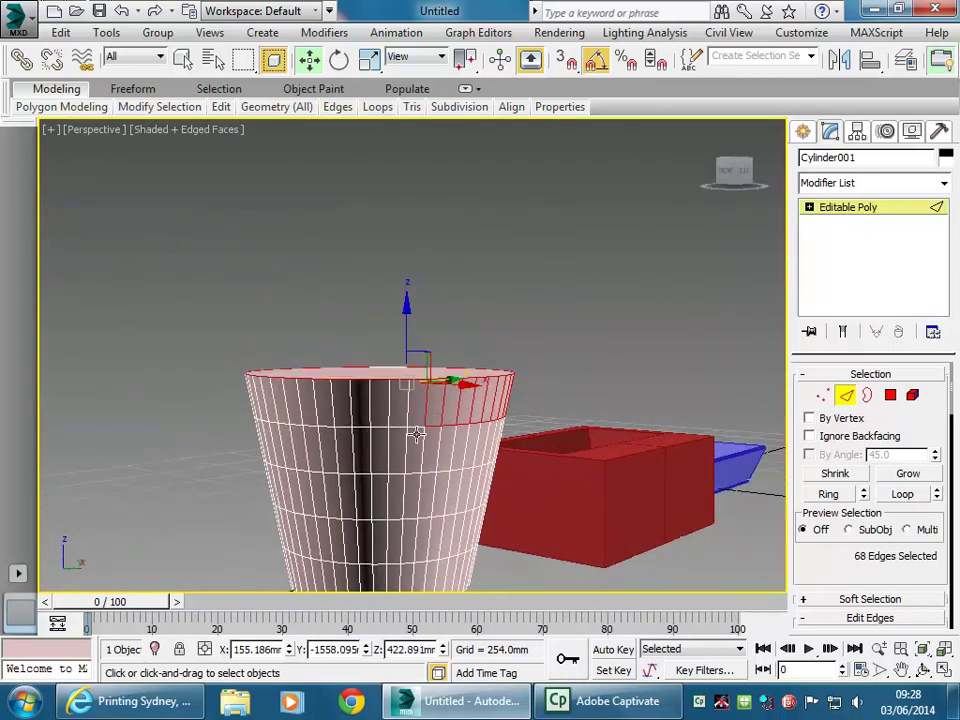
{"action": "left_click_drag", "start_coordinate": [200, 264], "coordinate": [544, 392]}
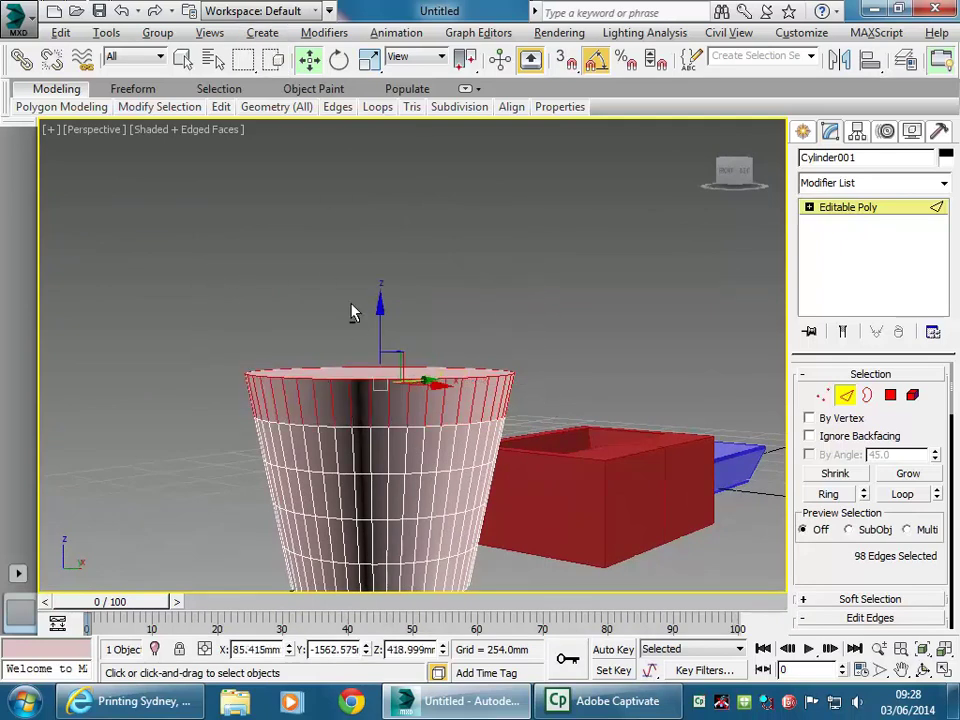
{"action": "middle_click_drag", "start_coordinate": [354, 311], "coordinate": [360, 320], "text": "alt"}
{"action": "left_click", "coordinate": [273, 60]}
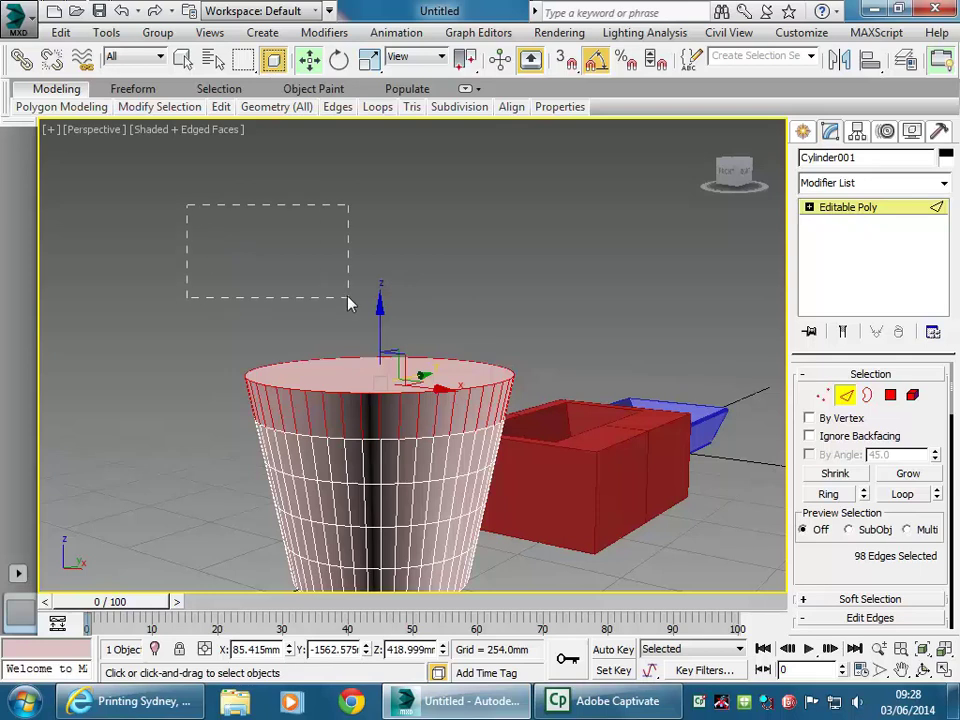
{"action": "left_click_drag", "start_coordinate": [348, 303], "coordinate": [348, 303]}
{"action": "middle_click_drag", "start_coordinate": [348, 303], "coordinate": [321, 302], "text": "alt"}
{"action": "left_click_drag", "start_coordinate": [283, 315], "coordinate": [574, 392]}
{"action": "middle_click_drag", "start_coordinate": [281, 298], "coordinate": [517, 352], "text": "alt"}
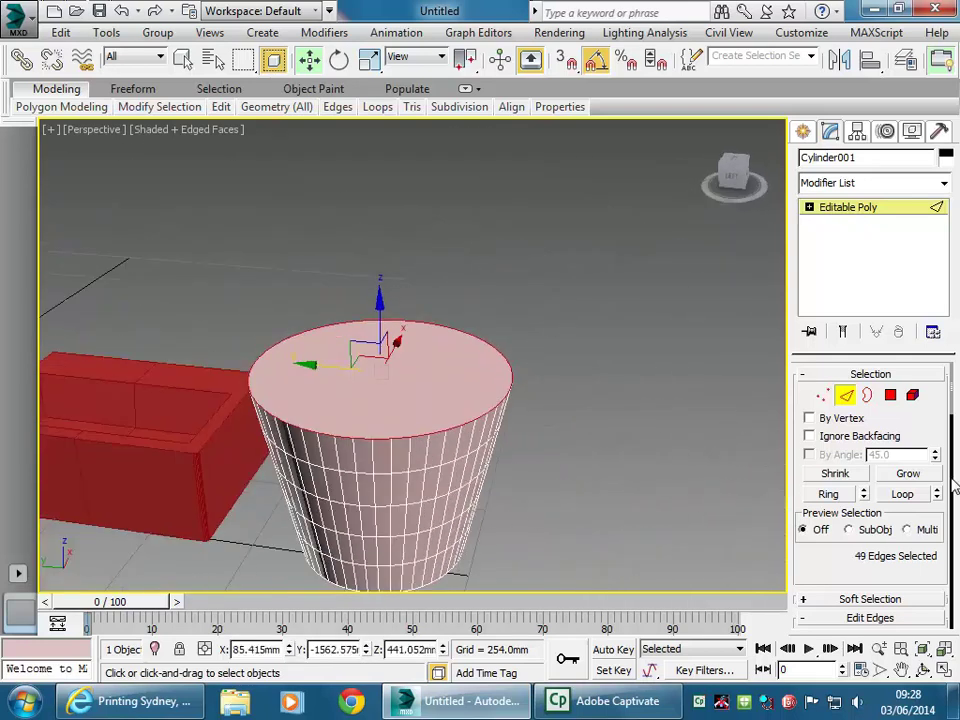
Inset the cylinder's top polygon to leave a narrow rim, and bevel the inner polygon down and inward into the body.
{"action": "left_click_drag", "start_coordinate": [822, 563], "coordinate": [826, 336]}
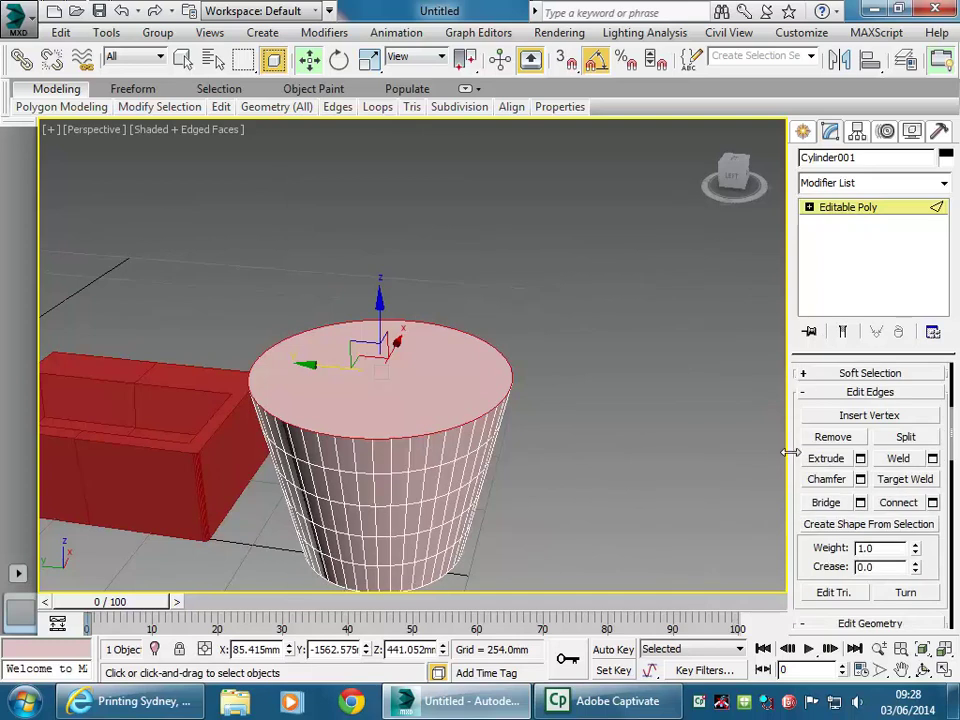
{"action": "left_click_drag", "start_coordinate": [790, 453], "coordinate": [618, 452]}
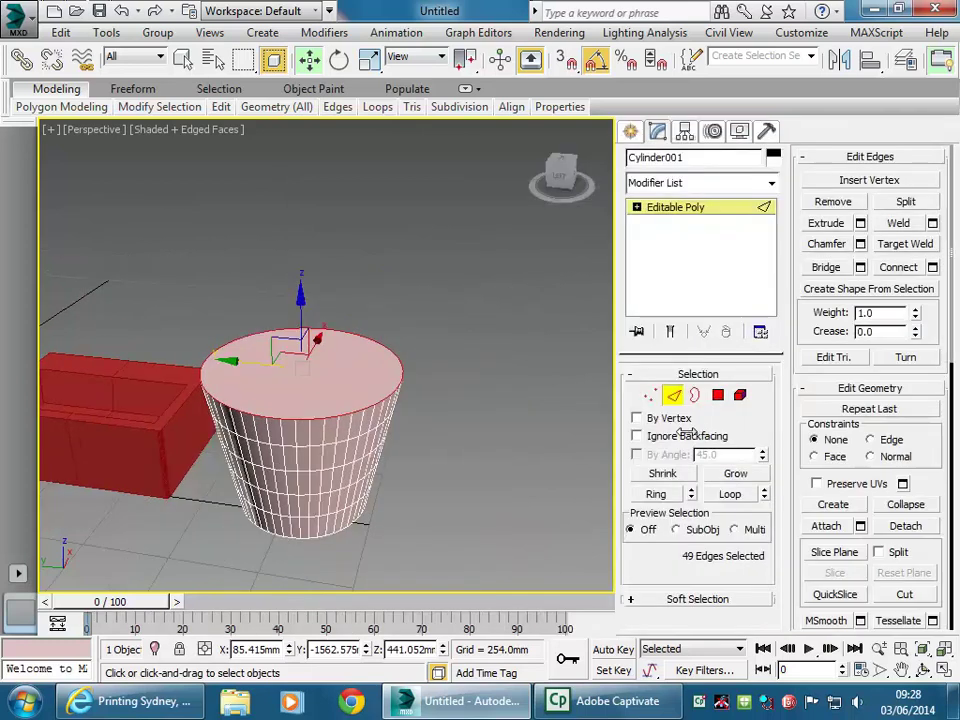
{"action": "left_click", "coordinate": [721, 396]}
{"action": "left_click", "coordinate": [326, 379]}
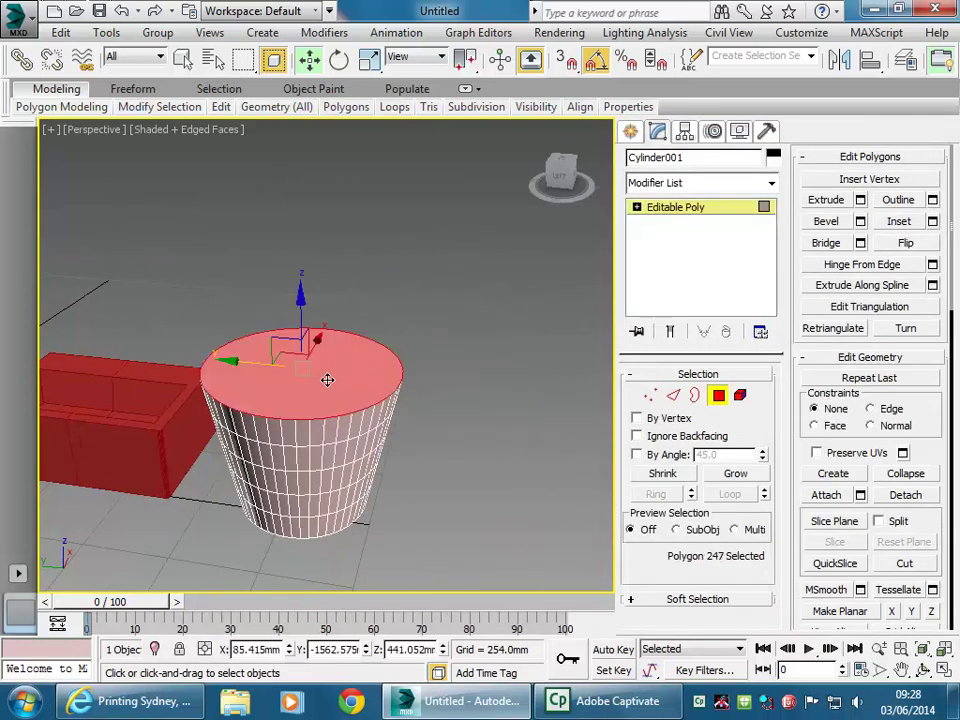
{"action": "left_click", "coordinate": [899, 221]}
{"action": "left_click_drag", "start_coordinate": [347, 364], "coordinate": [308, 383]}
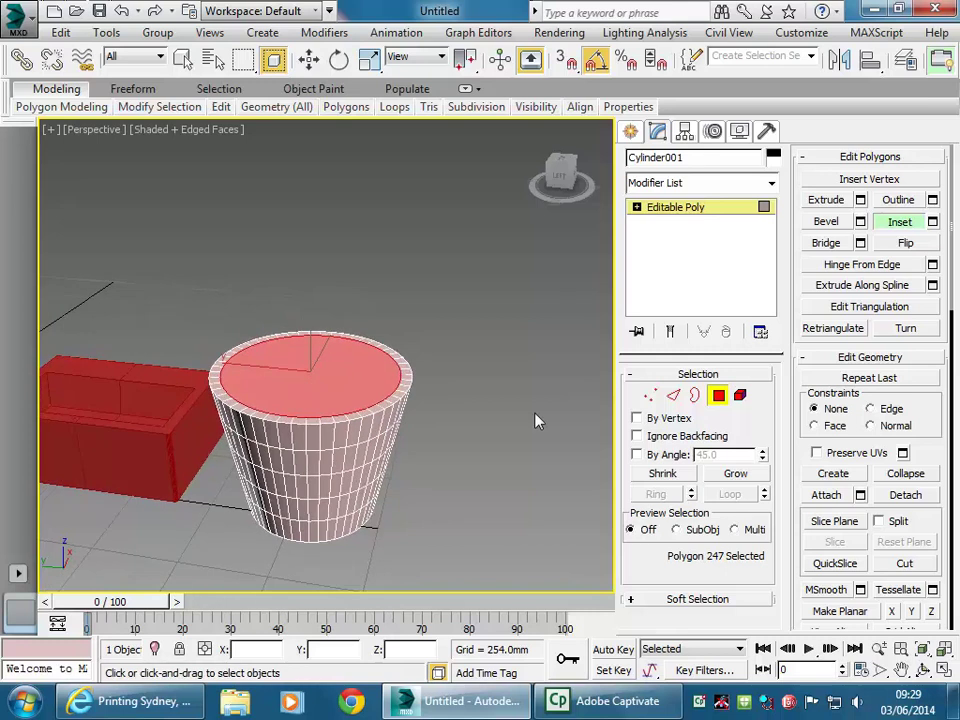
{"action": "left_click", "coordinate": [832, 222]}
{"action": "left_click_drag", "start_coordinate": [310, 370], "coordinate": [311, 393]}
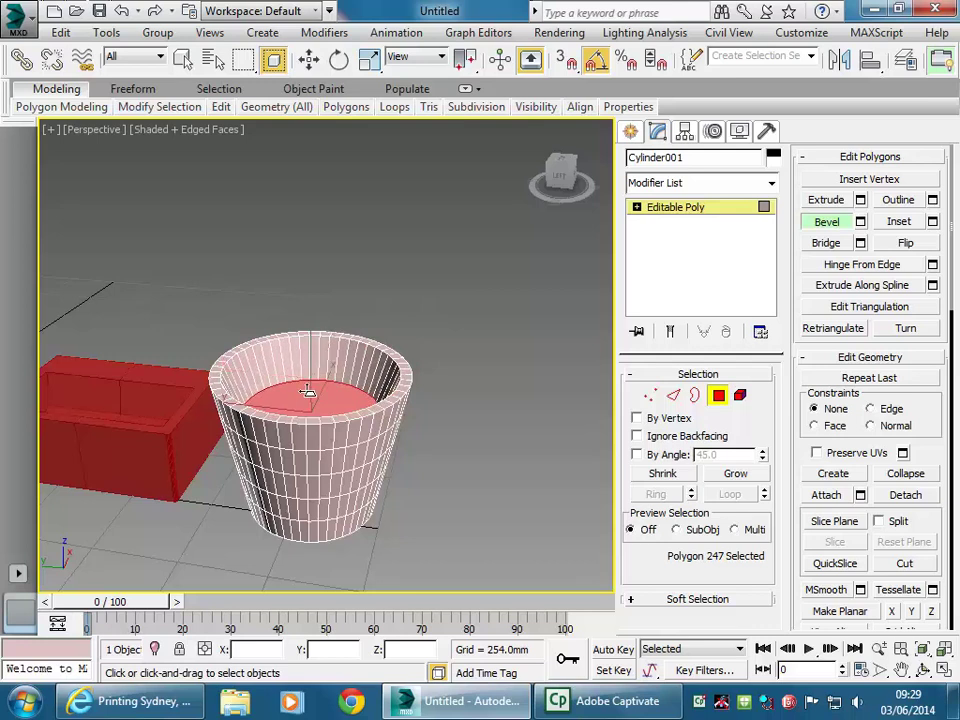
Move the inner floor polygon further down to a Z of about 231 mm, and leave the Polygon sub-object level.
{"action": "key", "text": "w"}
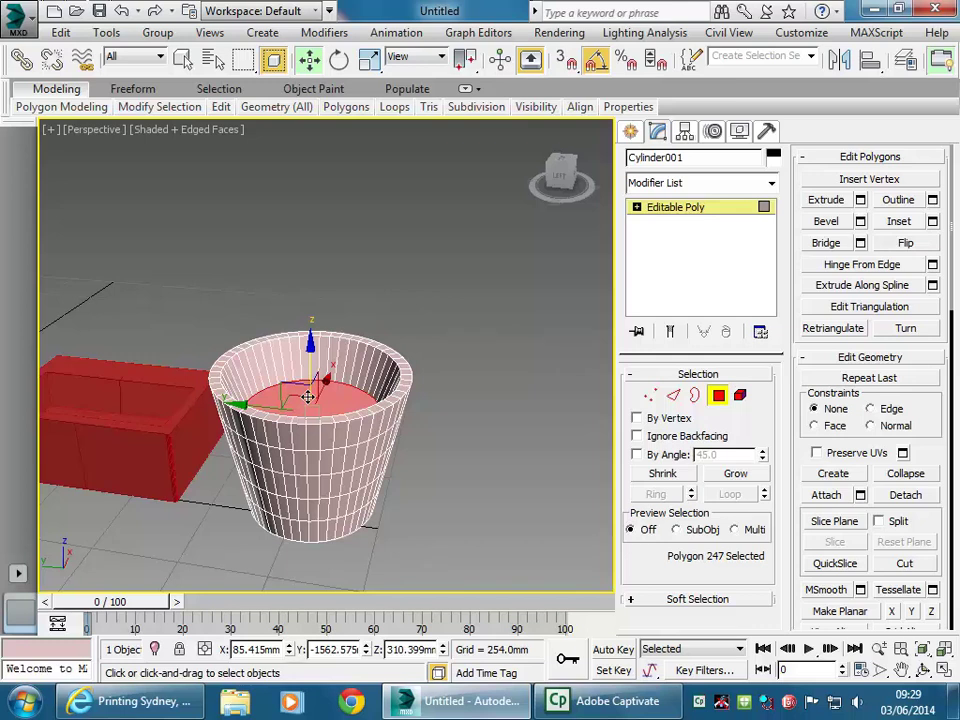
{"action": "right_click", "coordinate": [254, 323]}
{"action": "left_click", "coordinate": [287, 346]}
{"action": "scroll", "coordinate": [290, 391], "scroll_direction": "up", "scroll_amount": 1}
{"action": "scroll", "coordinate": [300, 393], "scroll_direction": "up", "scroll_amount": 2}
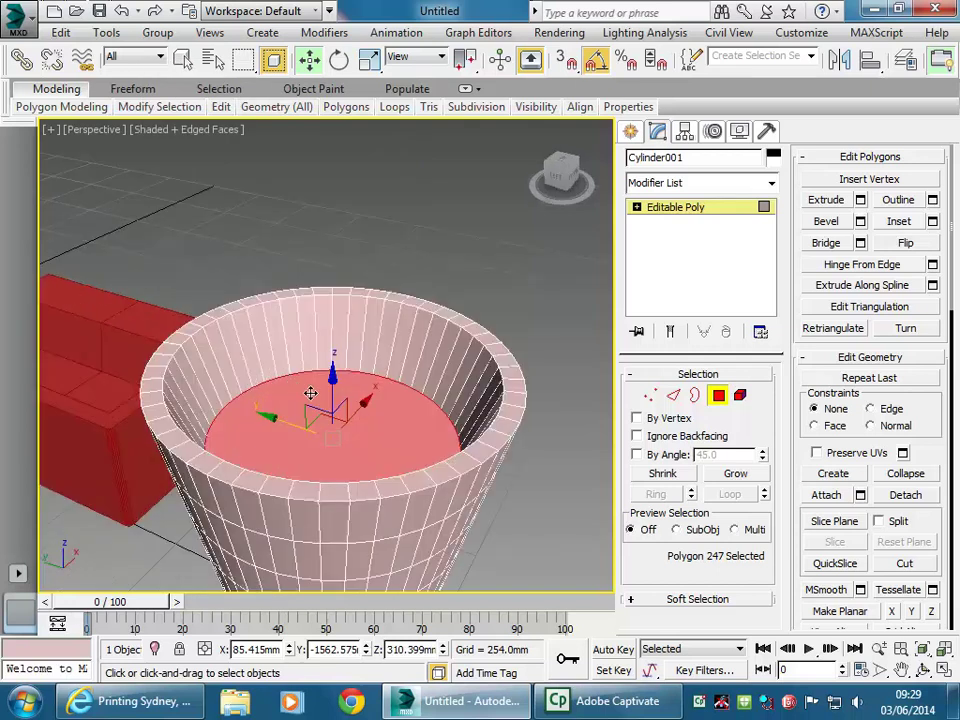
{"action": "left_click_drag", "start_coordinate": [333, 383], "coordinate": [332, 407]}
{"action": "middle_click_drag", "start_coordinate": [251, 430], "coordinate": [293, 420]}
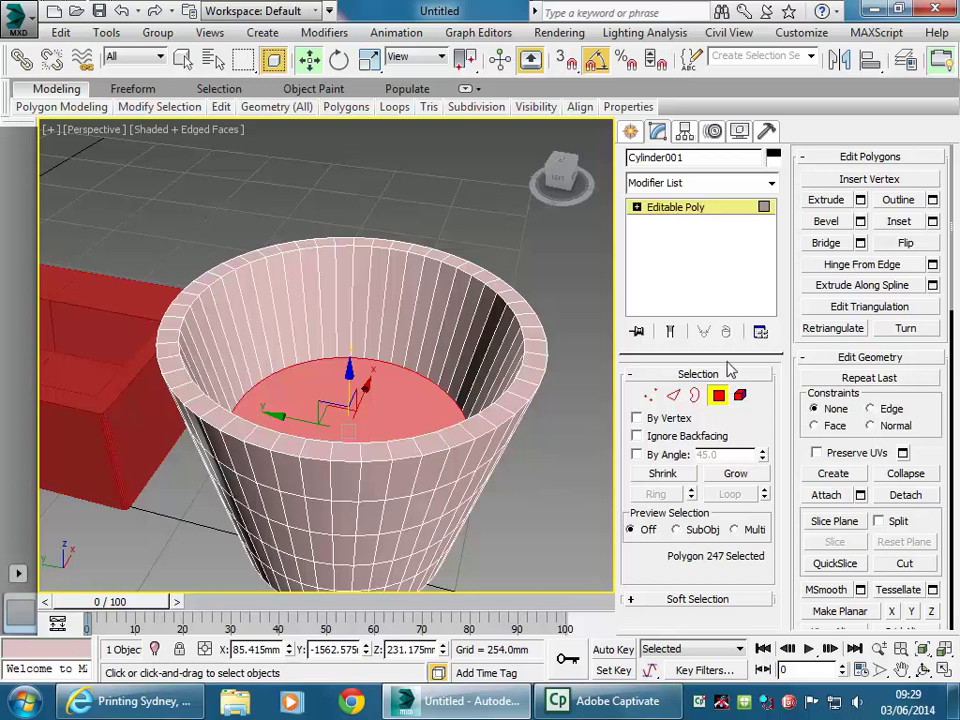
{"action": "left_click", "coordinate": [718, 395]}
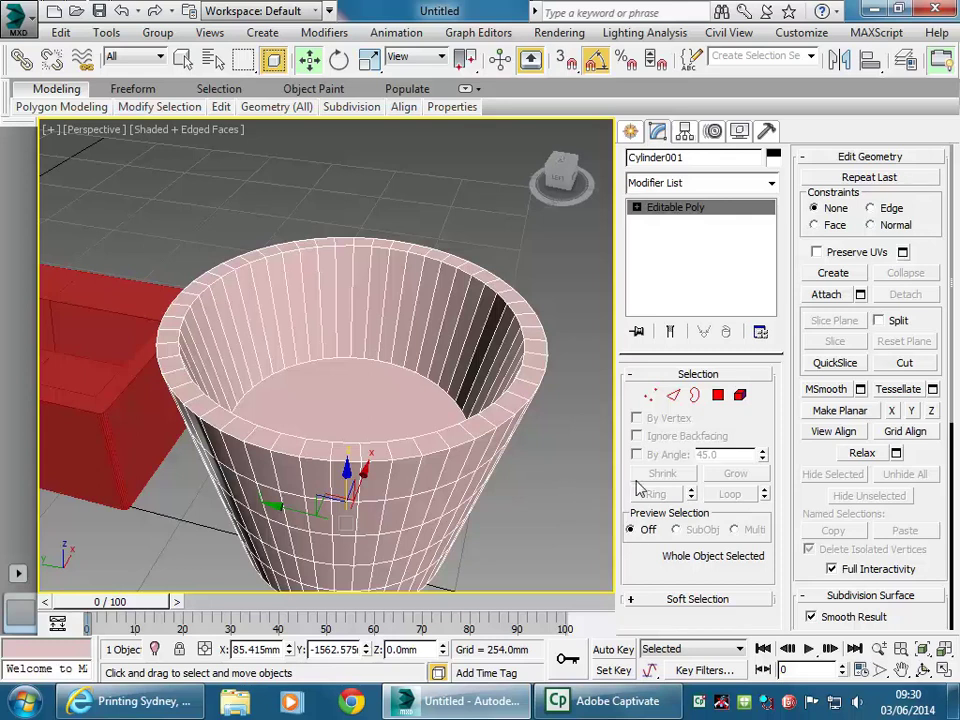
Try scaling the whole vessel to about 90% in X and Y, and undo the scaling.
{"action": "left_click_drag", "start_coordinate": [615, 492], "coordinate": [785, 490]}
{"action": "middle_click_drag", "start_coordinate": [392, 360], "coordinate": [492, 353]}
{"action": "scroll", "coordinate": [397, 314], "scroll_direction": "down", "scroll_amount": 5}
{"action": "scroll", "coordinate": [454, 312], "scroll_direction": "up", "scroll_amount": 4}
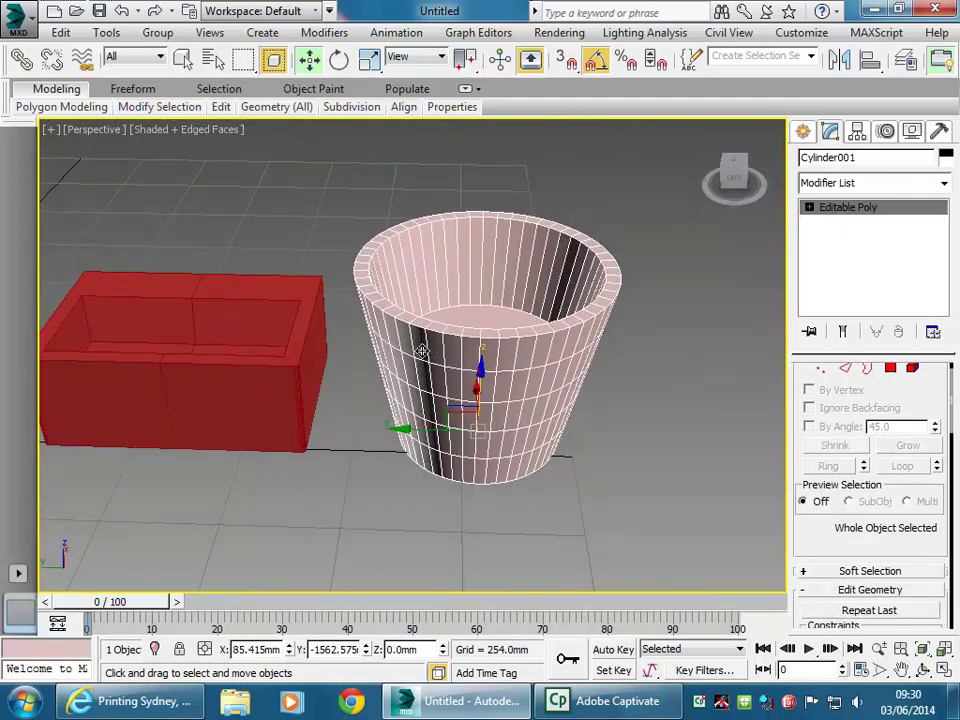
{"action": "left_click", "coordinate": [372, 60]}
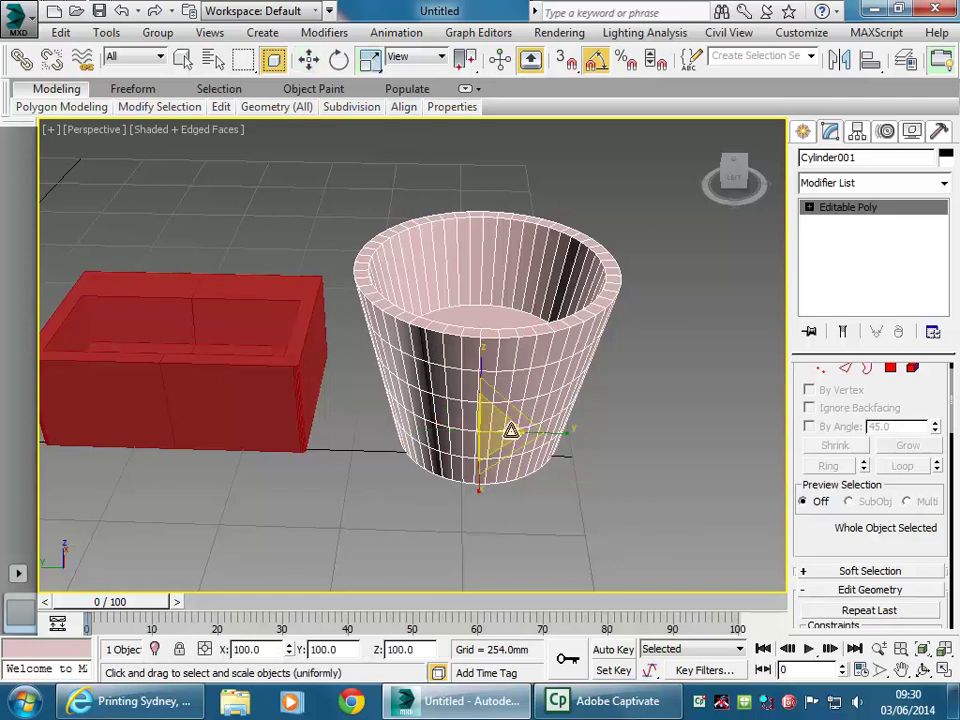
{"action": "key", "text": "r"}
{"action": "middle_click_drag", "start_coordinate": [502, 434], "coordinate": [484, 428], "text": "alt"}
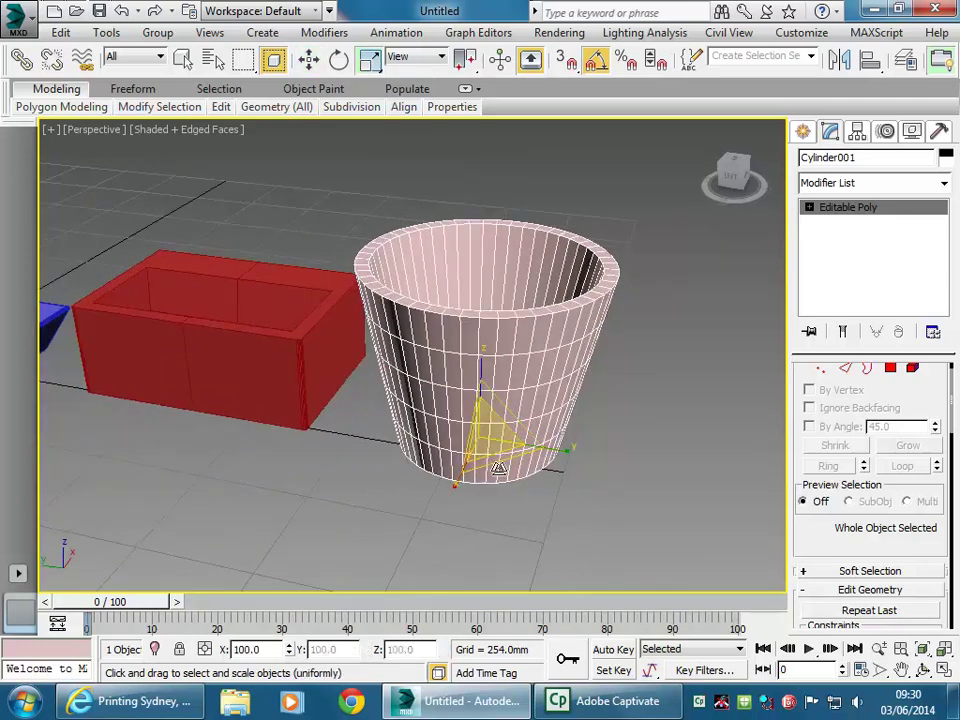
{"action": "mouse_move", "coordinate": [507, 460]}
{"action": "left_mouse_down"}
{"action": "mouse_move", "coordinate": [503, 476]}
{"action": "mouse_move", "coordinate": [507, 444]}
{"action": "left_mouse_up"}
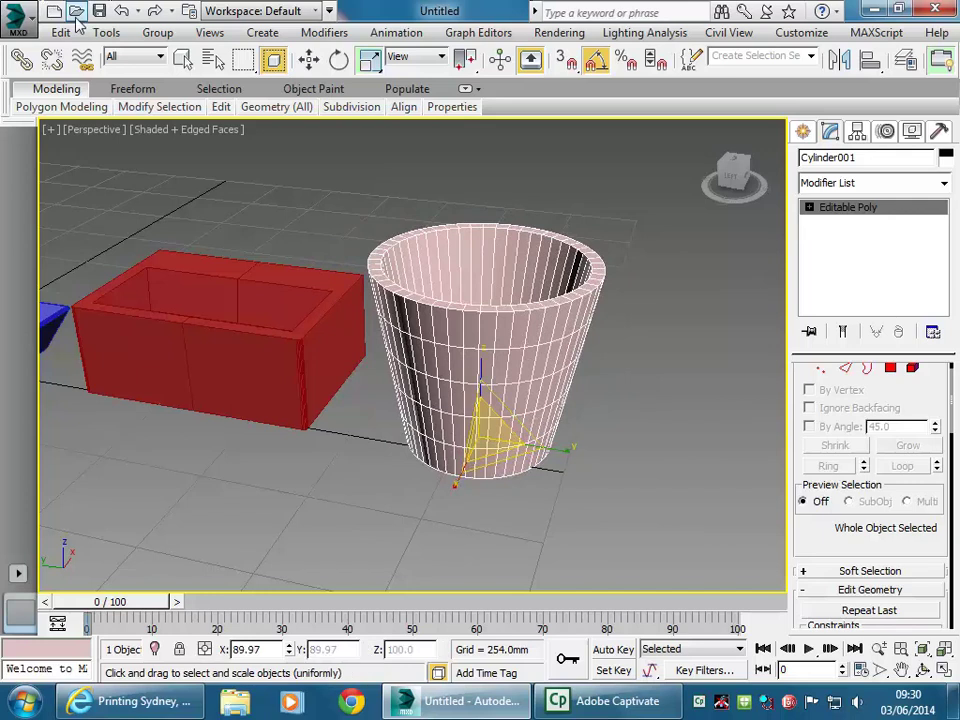
{"action": "left_click", "coordinate": [121, 11]}
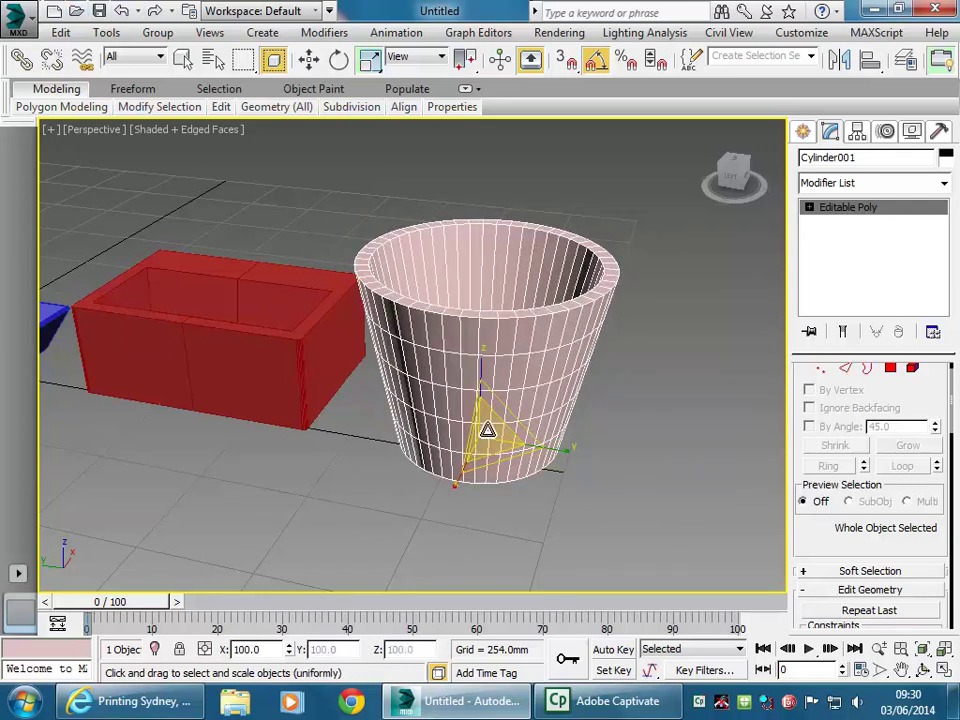
Scale the vessel non-uniformly so its round opening becomes an oval, and switch to the Rotate tool.
{"action": "left_click_drag", "start_coordinate": [487, 430], "coordinate": [470, 465]}
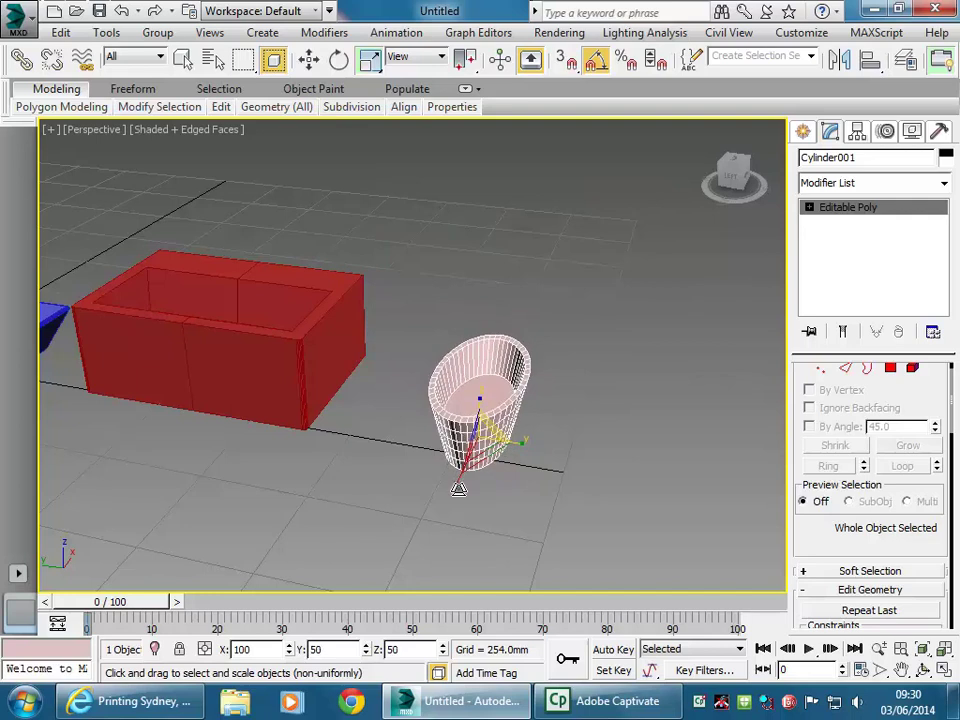
{"action": "left_click_drag", "start_coordinate": [495, 460], "coordinate": [484, 483]}
{"action": "right_click", "coordinate": [470, 420]}
{"action": "left_click", "coordinate": [497, 458]}
{"action": "scroll", "coordinate": [480, 470], "scroll_direction": "up", "scroll_amount": 6}
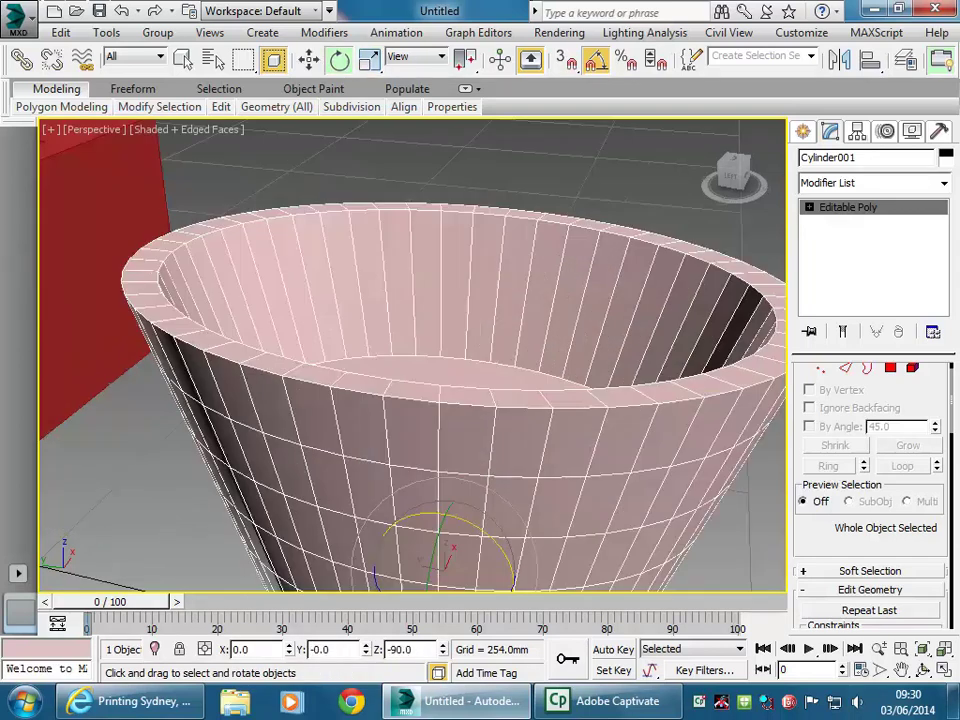
{"action": "scroll", "coordinate": [480, 470], "scroll_direction": "down", "scroll_amount": 4}
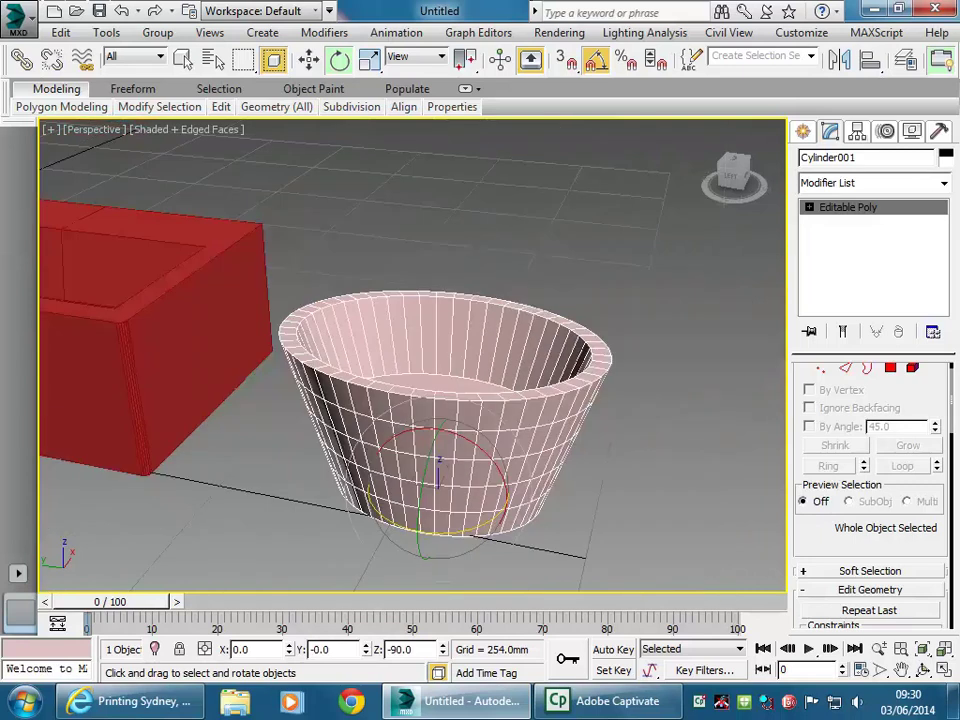
Select all edges of the vessel's rim, including the short cross edges, at the Edge sub-object level.
{"action": "left_click", "coordinate": [845, 368]}
{"action": "middle_click_drag", "start_coordinate": [422, 375], "coordinate": [444, 363], "text": "alt"}
{"action": "middle_click_drag", "start_coordinate": [252, 360], "coordinate": [252, 291], "text": "alt"}
{"action": "left_click_drag", "start_coordinate": [240, 282], "coordinate": [668, 356]}
{"action": "middle_click_drag", "start_coordinate": [500, 262], "coordinate": [500, 310], "text": "alt"}
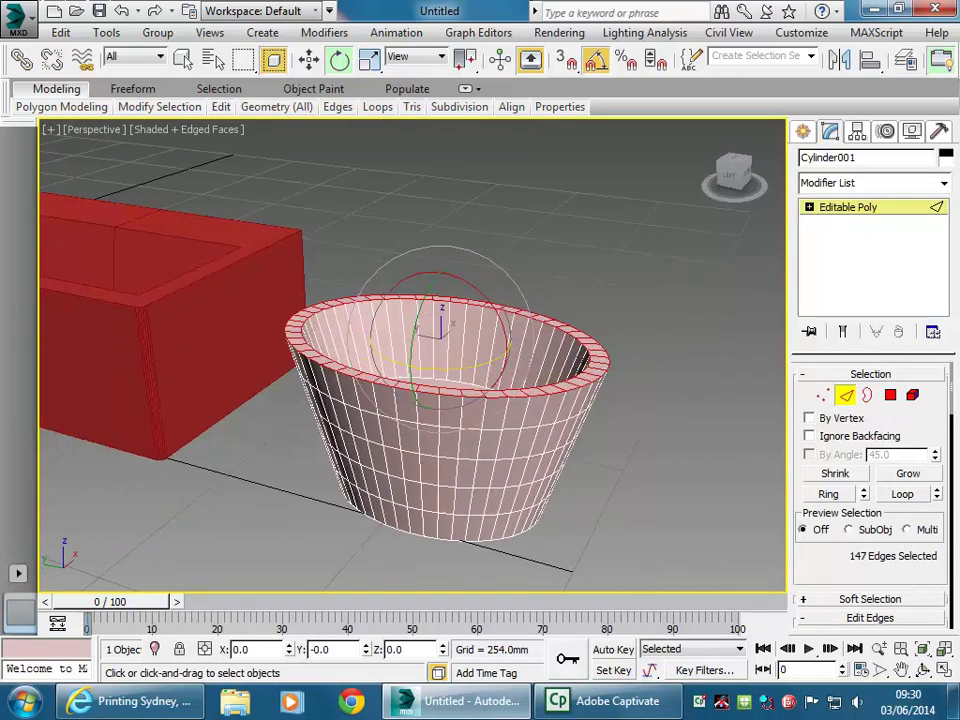
Try a Chamfer of about 4.25 mm with 6 segments on all the selected rim edges, and cancel it.
{"action": "scroll", "coordinate": [689, 521], "scroll_direction": "up", "scroll_amount": 2}
{"action": "left_click_drag", "start_coordinate": [808, 574], "coordinate": [805, 350]}
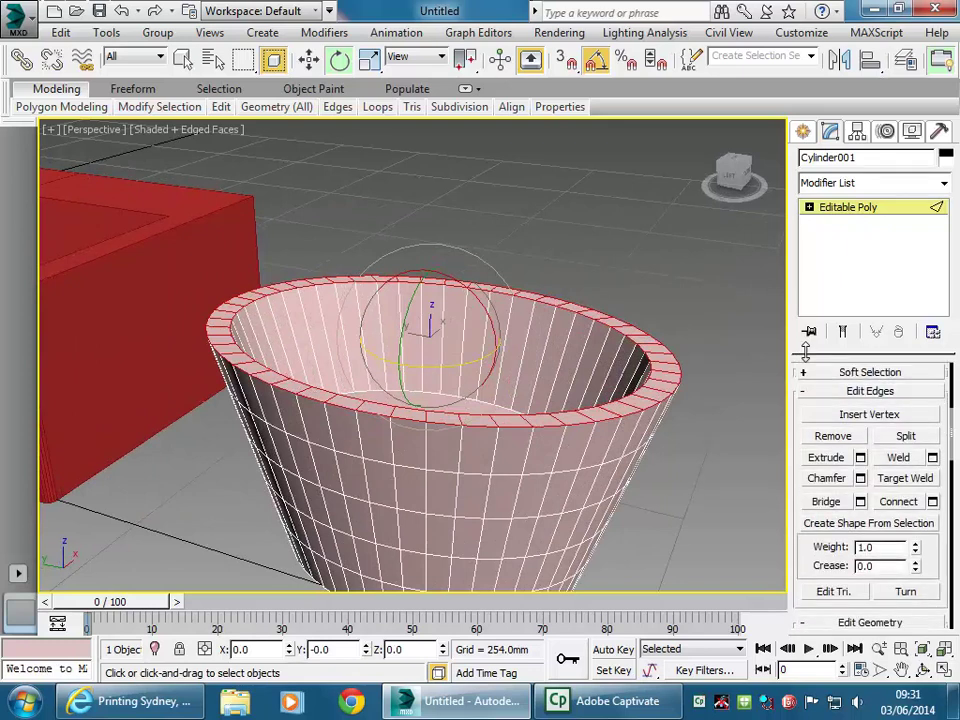
{"action": "left_click", "coordinate": [859, 478]}
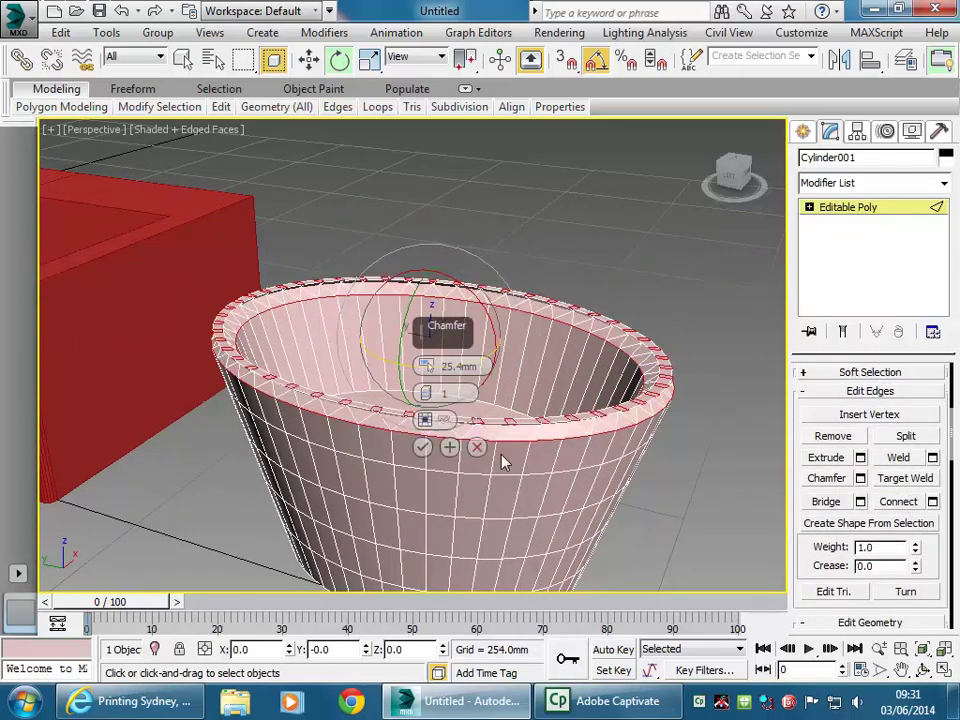
{"action": "left_click", "coordinate": [425, 388]}
{"action": "left_click_drag", "start_coordinate": [424, 392], "coordinate": [424, 366]}
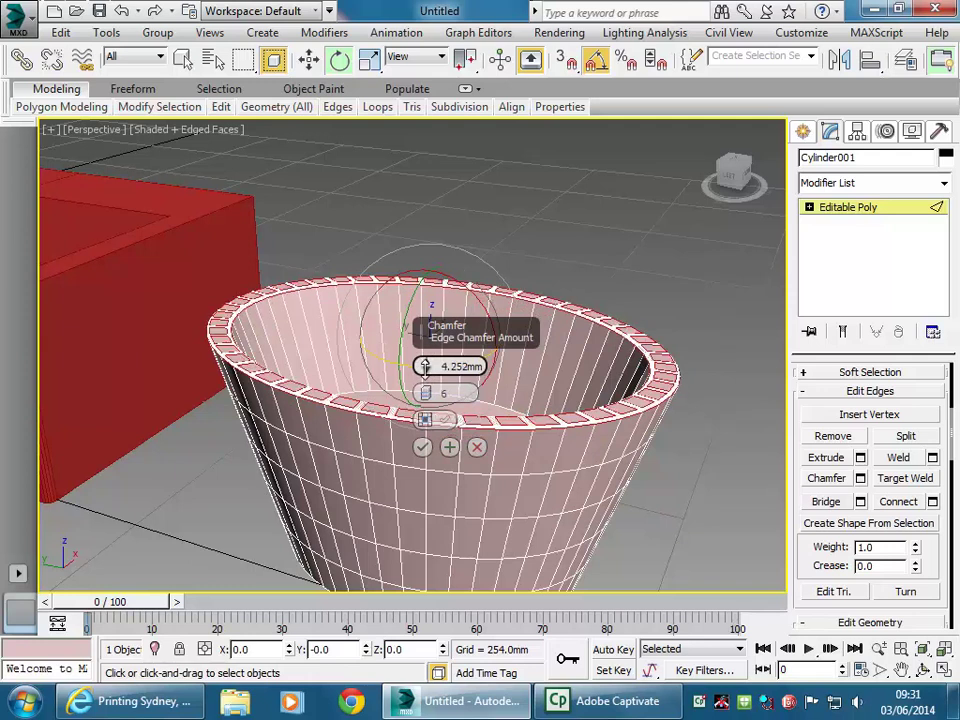
{"action": "left_click", "coordinate": [477, 447]}
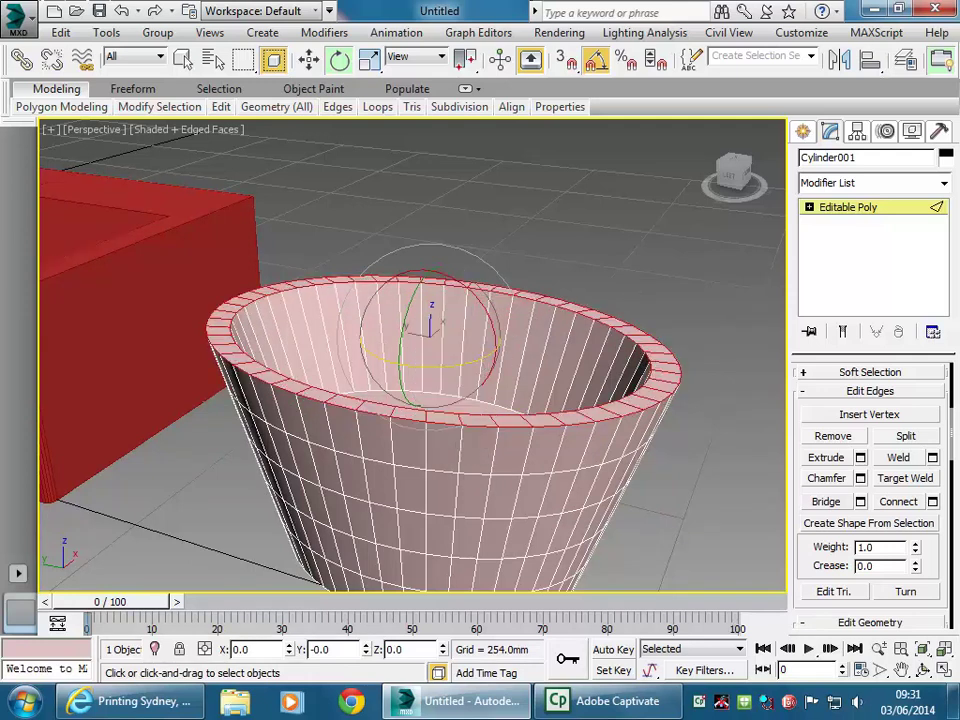
Select only the outer and inner edge loops of the vessel's rim, without the cross edges.
{"action": "left_click", "coordinate": [481, 427]}
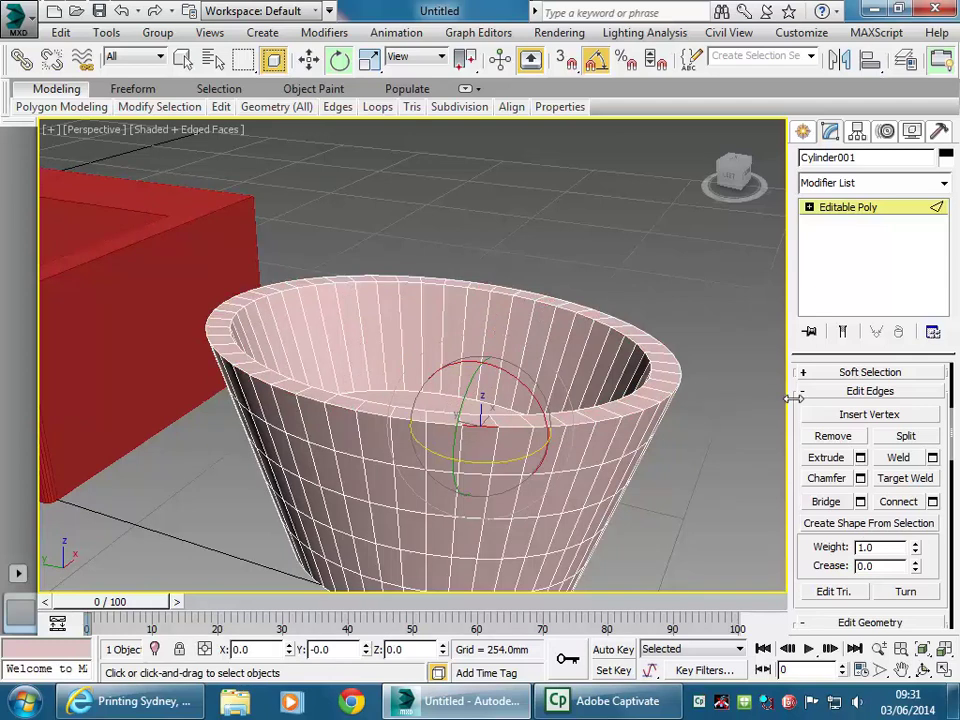
{"action": "left_click_drag", "start_coordinate": [797, 420], "coordinate": [797, 648]}
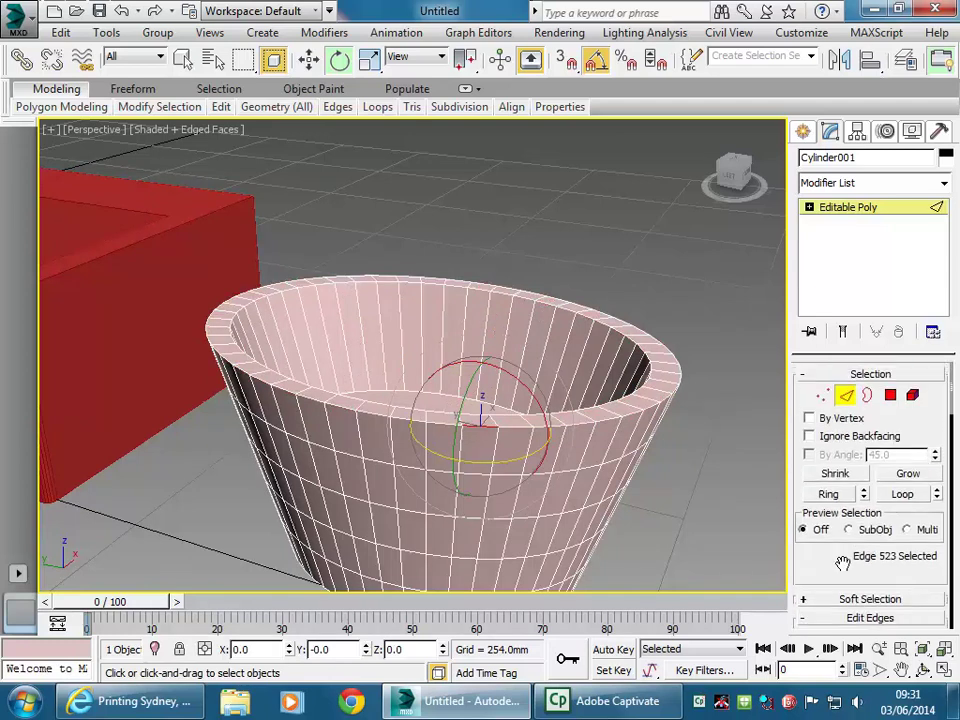
{"action": "left_click", "coordinate": [903, 495]}
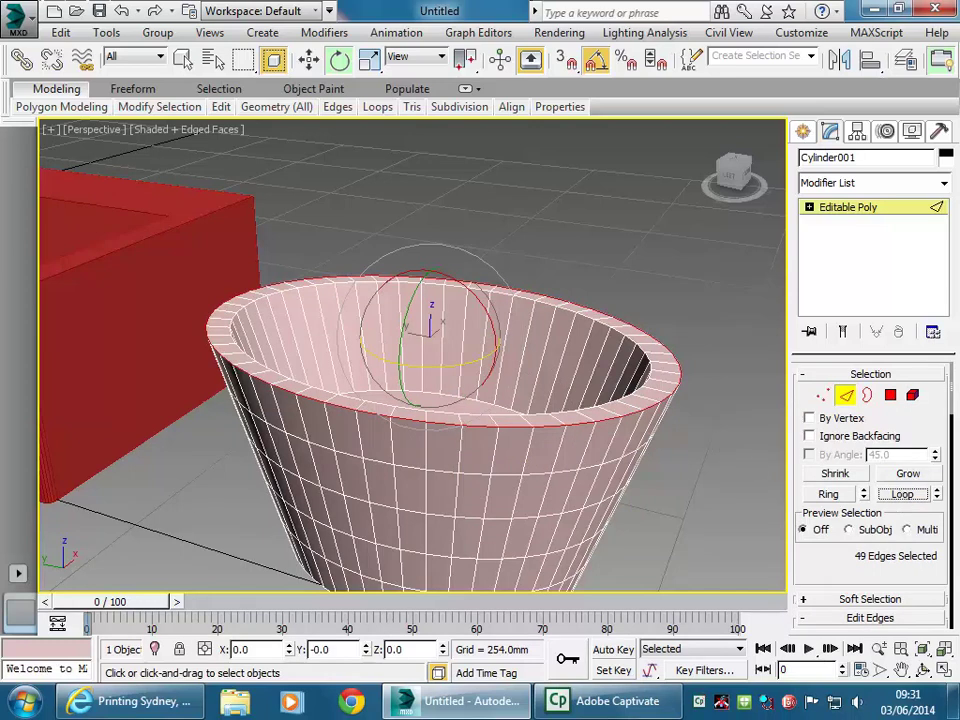
{"action": "left_click", "coordinate": [611, 402], "text": "ctrl"}
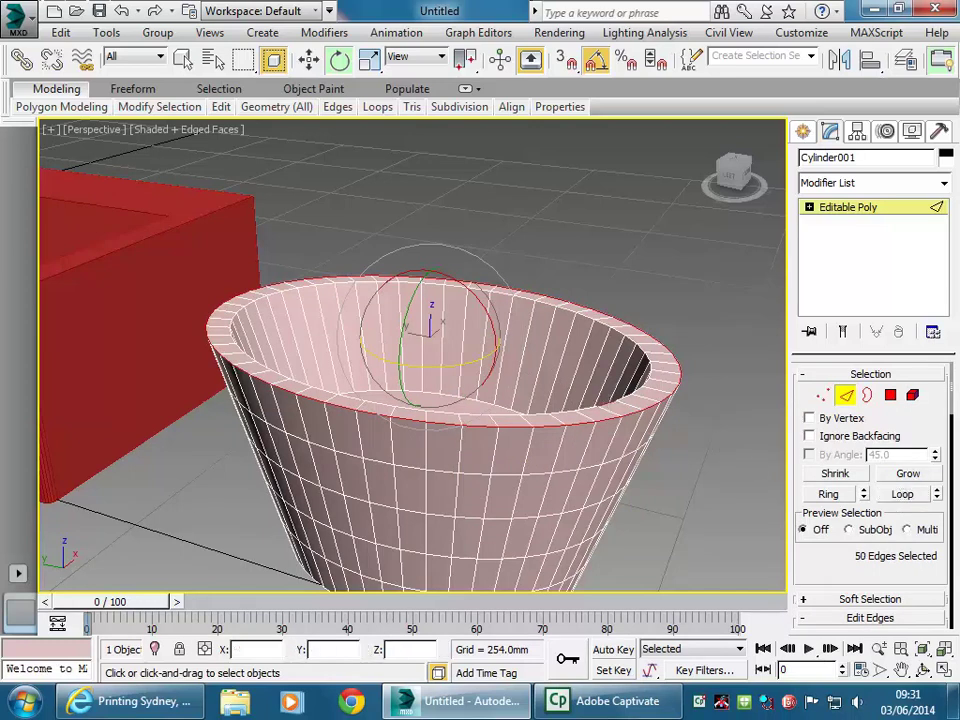
{"action": "left_click", "coordinate": [902, 495]}
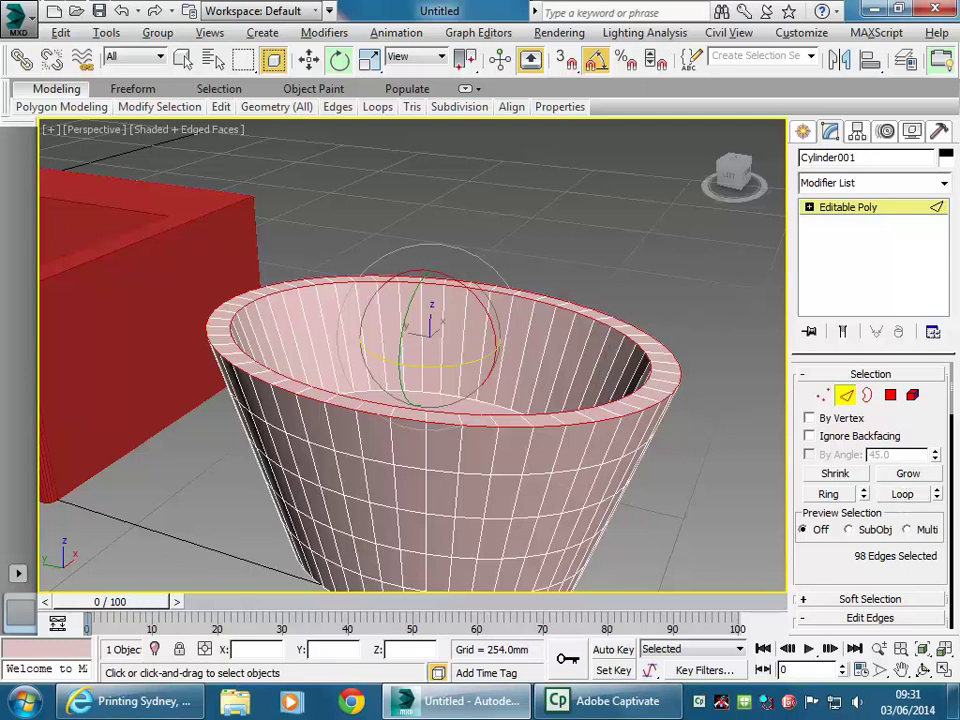
Chamfer the vessel's outer and inner rim edge loops with 6 segments, increasing the amount until the rim looks rounded.
{"action": "middle_click_drag", "start_coordinate": [435, 416], "coordinate": [478, 416], "text": "alt"}
{"action": "left_click_drag", "start_coordinate": [826, 551], "coordinate": [816, 275]}
{"action": "left_click", "coordinate": [860, 469]}
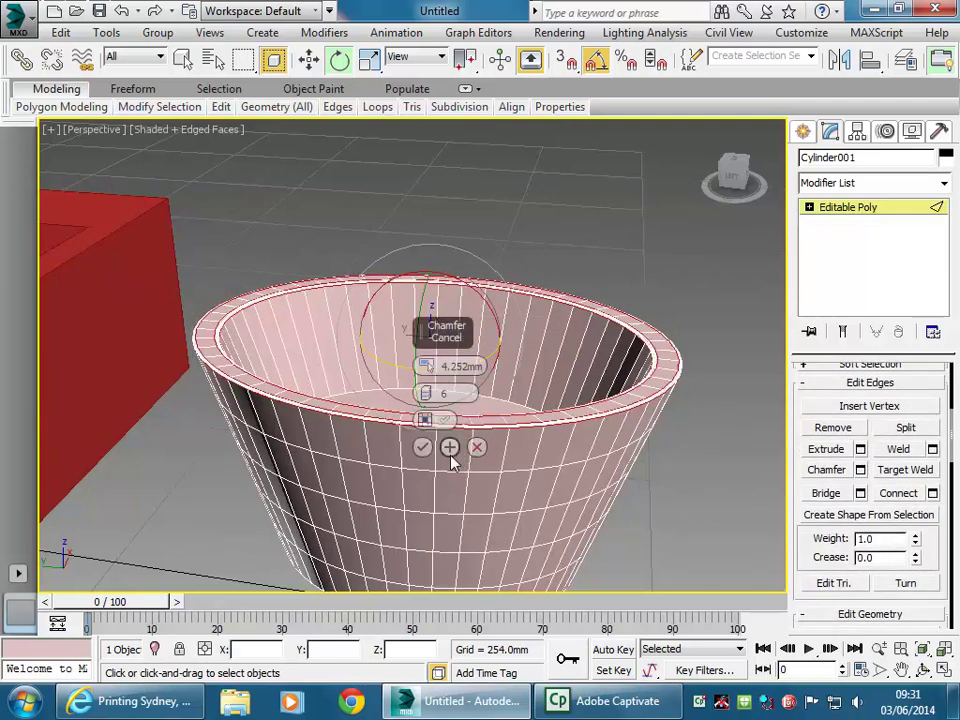
{"action": "scroll", "coordinate": [449, 447], "scroll_direction": "up", "scroll_amount": 5}
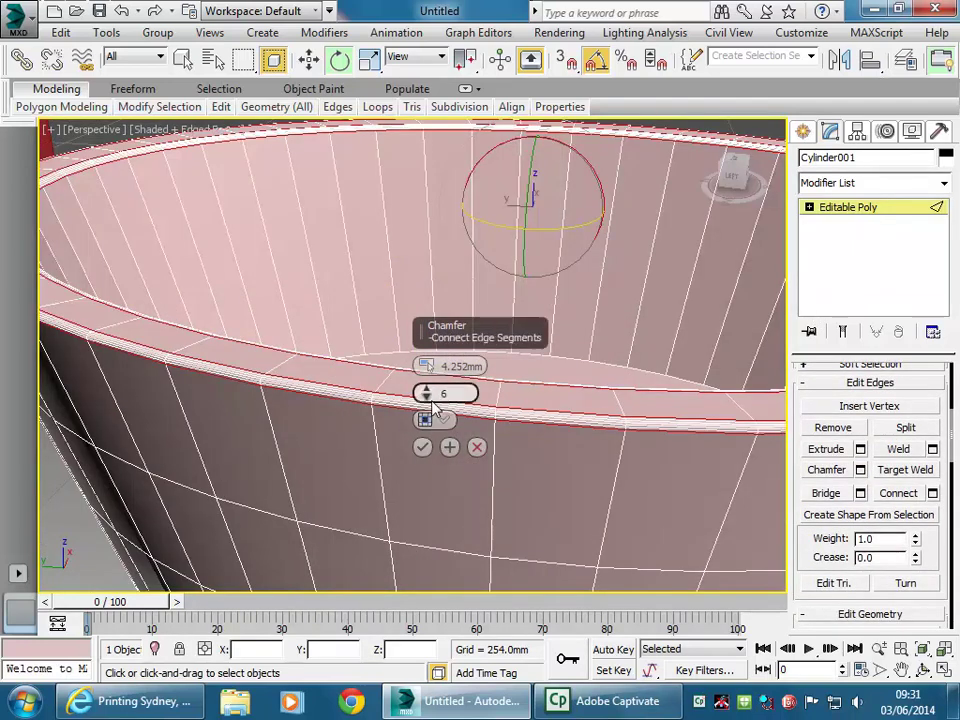
{"action": "mouse_move", "coordinate": [423, 365]}
{"action": "left_mouse_down"}
{"action": "mouse_move", "coordinate": [424, 392]}
{"action": "mouse_move", "coordinate": [425, 368]}
{"action": "left_mouse_up"}
{"action": "left_click", "coordinate": [422, 447]}
{"action": "scroll", "coordinate": [380, 428], "scroll_direction": "down", "scroll_amount": 6}
{"action": "scroll", "coordinate": [380, 428], "scroll_direction": "up", "scroll_amount": 5}
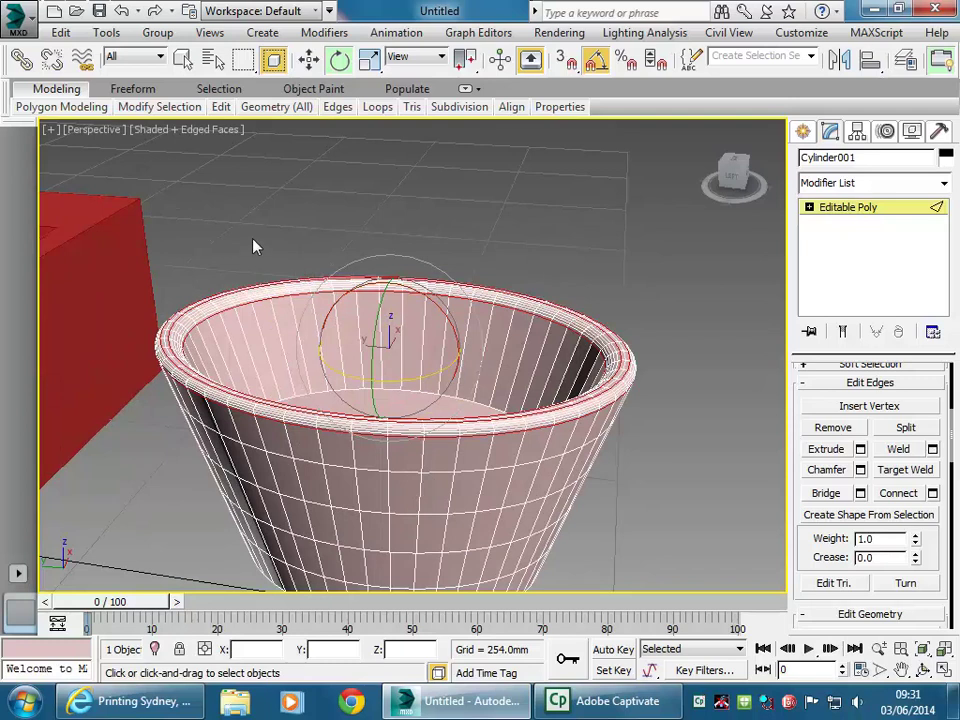
Leave the Edge sub-object level and apply a Smooth modifier with Auto Smooth enabled to the whole vessel.
{"action": "left_click", "coordinate": [875, 208]}
{"action": "left_click", "coordinate": [467, 236]}
{"action": "left_click", "coordinate": [385, 370]}
{"action": "scroll", "coordinate": [385, 370], "scroll_direction": "down", "scroll_amount": 4}
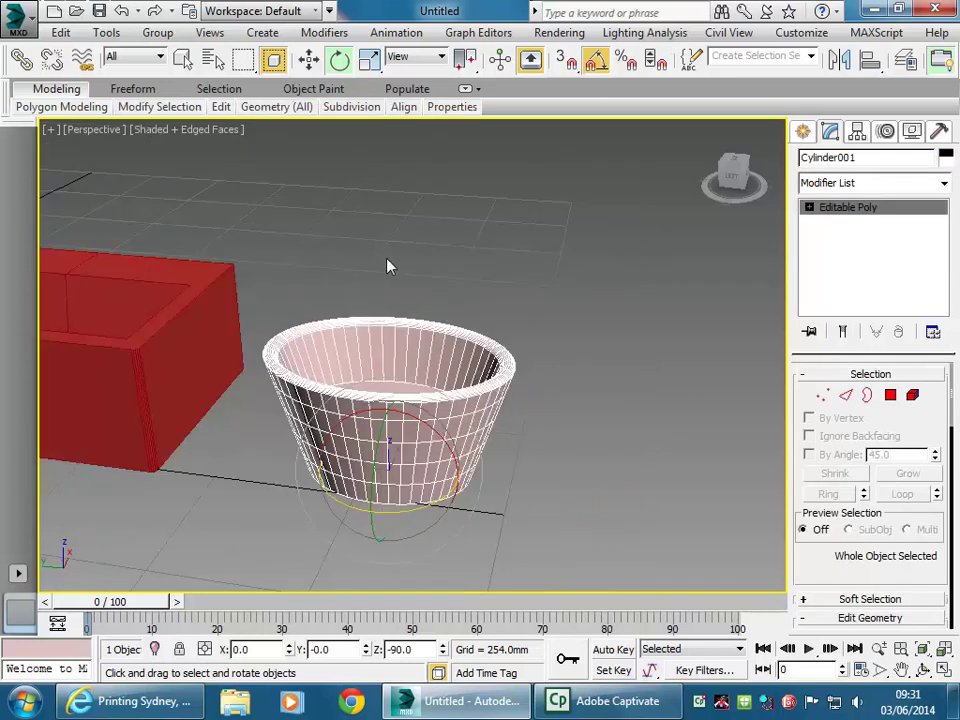
{"action": "left_click", "coordinate": [943, 183]}
{"action": "left_click_drag", "start_coordinate": [943, 236], "coordinate": [943, 490]}
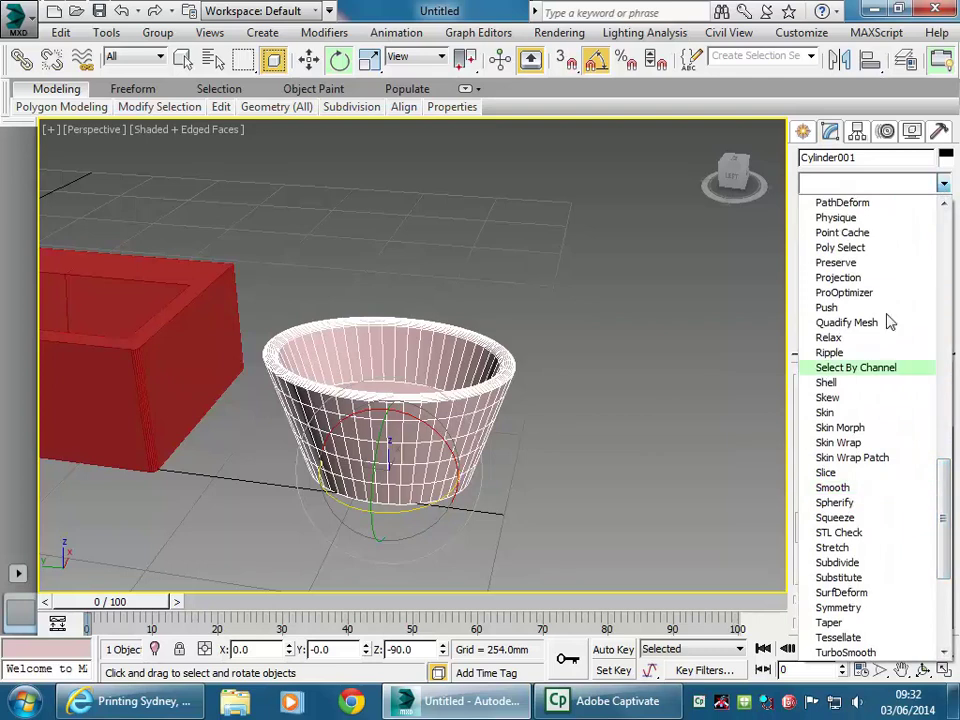
{"action": "left_click_drag", "start_coordinate": [941, 489], "coordinate": [947, 545]}
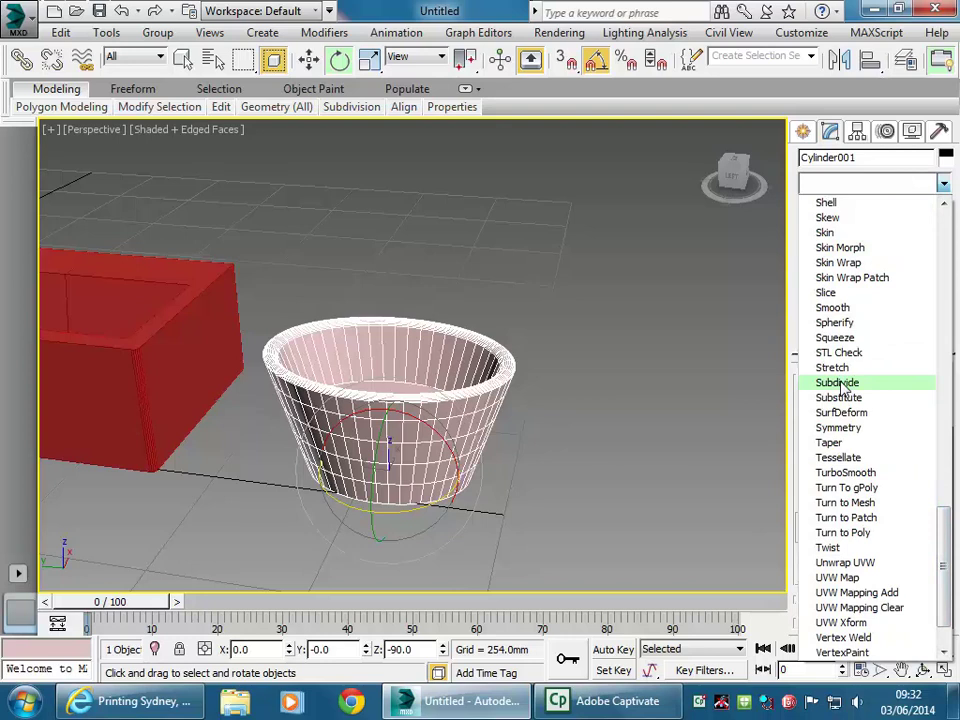
{"action": "left_click", "coordinate": [841, 309]}
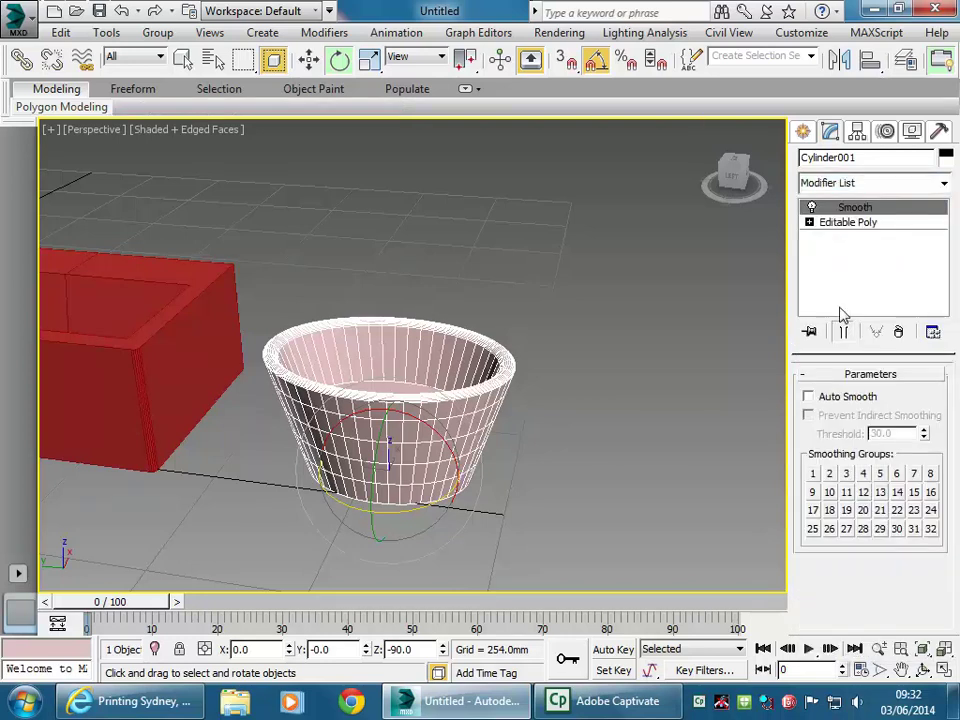
{"action": "left_click", "coordinate": [808, 397]}
Deselect the vessel and turn off Edged Faces in the perspective view to inspect its smoothed surface.
{"action": "left_click", "coordinate": [339, 216]}
{"action": "left_click", "coordinate": [365, 466]}
{"action": "left_click", "coordinate": [325, 262]}
{"action": "left_click", "coordinate": [138, 133]}
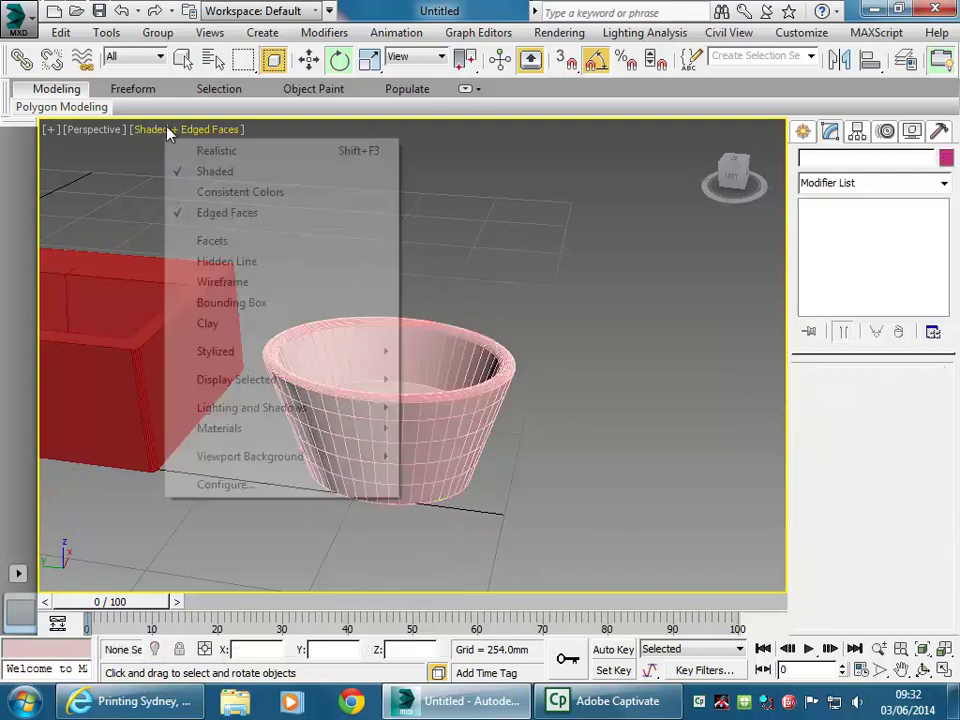
{"action": "left_click", "coordinate": [216, 213]}
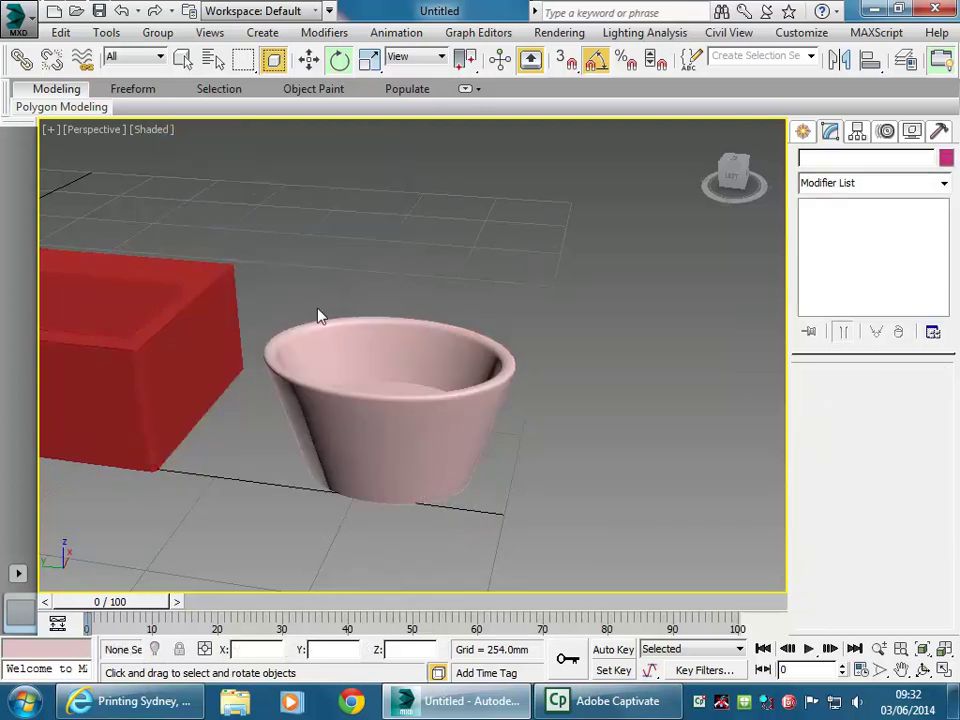
{"action": "middle_click_drag", "start_coordinate": [405, 384], "coordinate": [624, 381], "text": "alt"}
{"action": "left_click", "coordinate": [385, 430]}
{"action": "left_click", "coordinate": [606, 444]}
{"action": "middle_click_drag", "start_coordinate": [606, 444], "coordinate": [276, 424]}
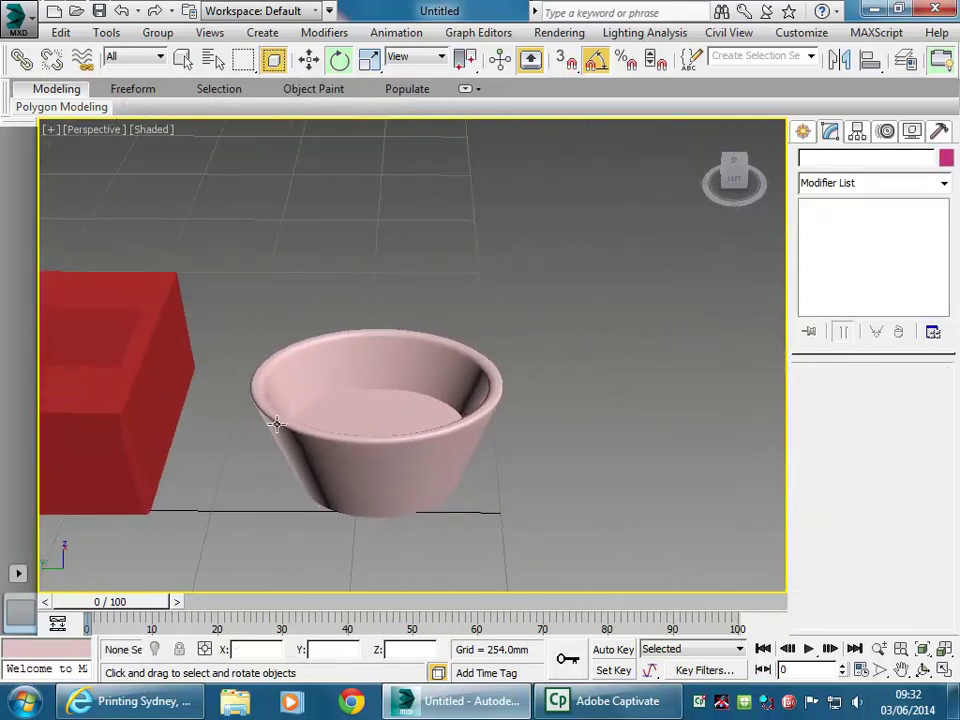
{"action": "left_click", "coordinate": [329, 396]}
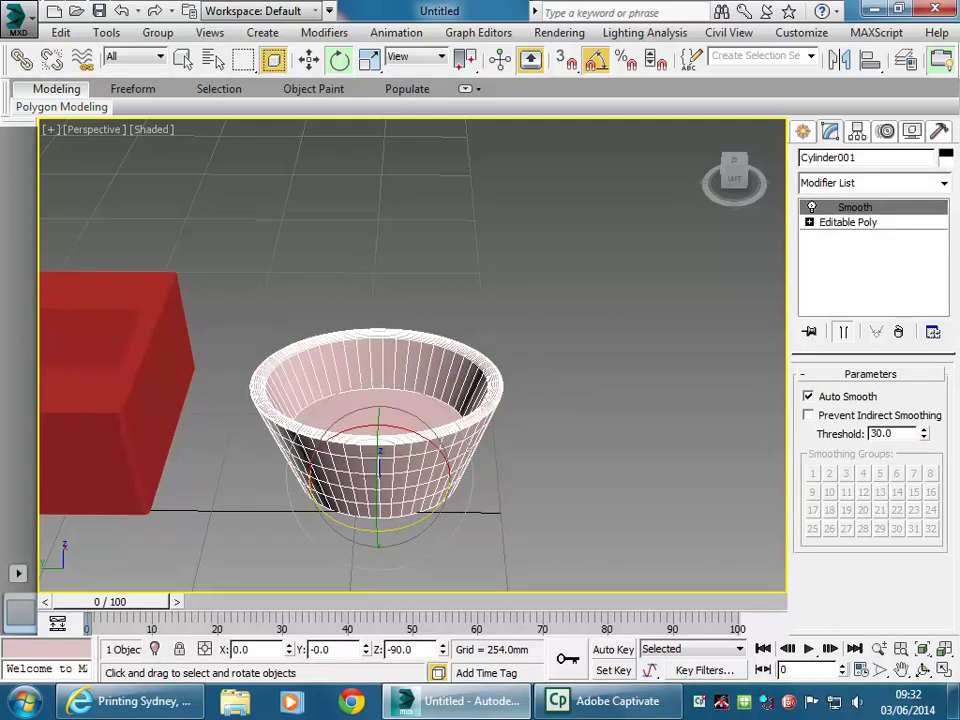
{"action": "left_click", "coordinate": [858, 224]}
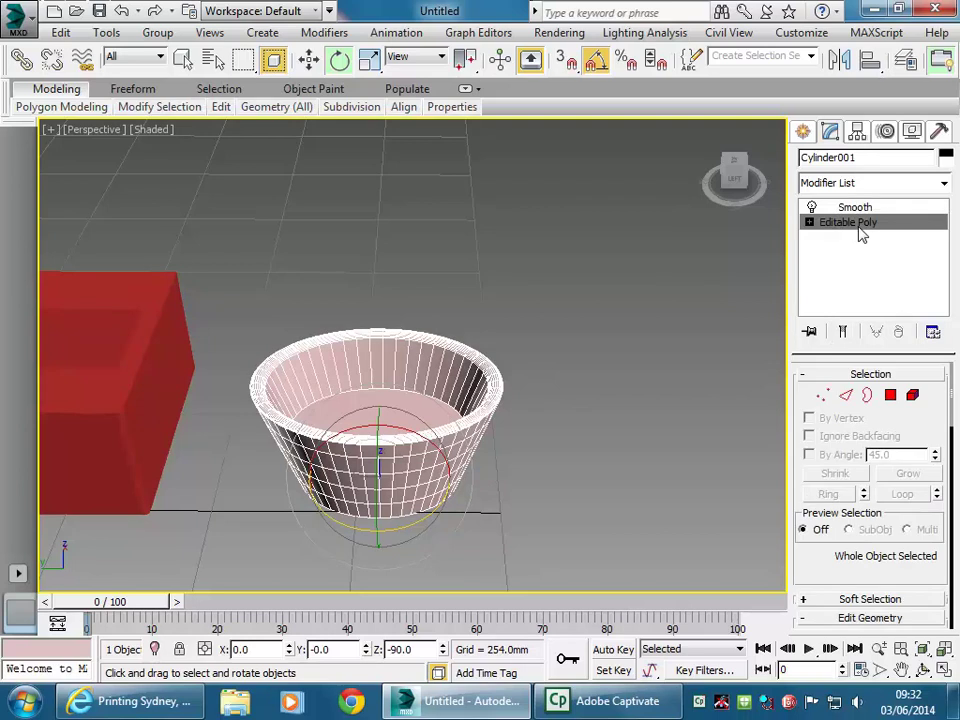
{"action": "scroll", "coordinate": [815, 495], "scroll_direction": "down", "scroll_amount": 5}
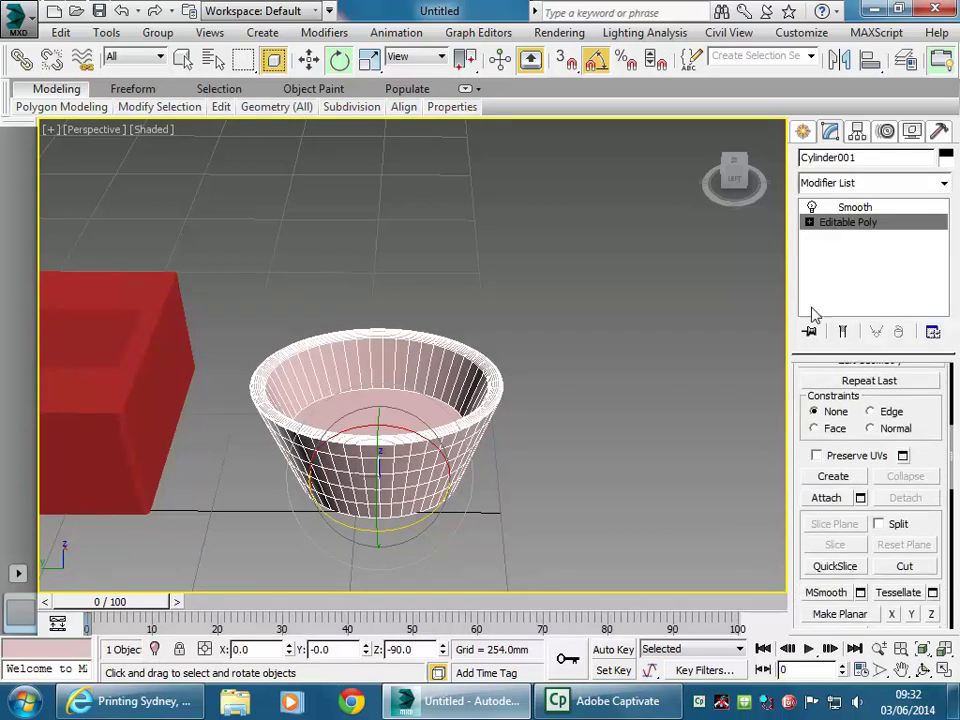
{"action": "left_click", "coordinate": [828, 498]}
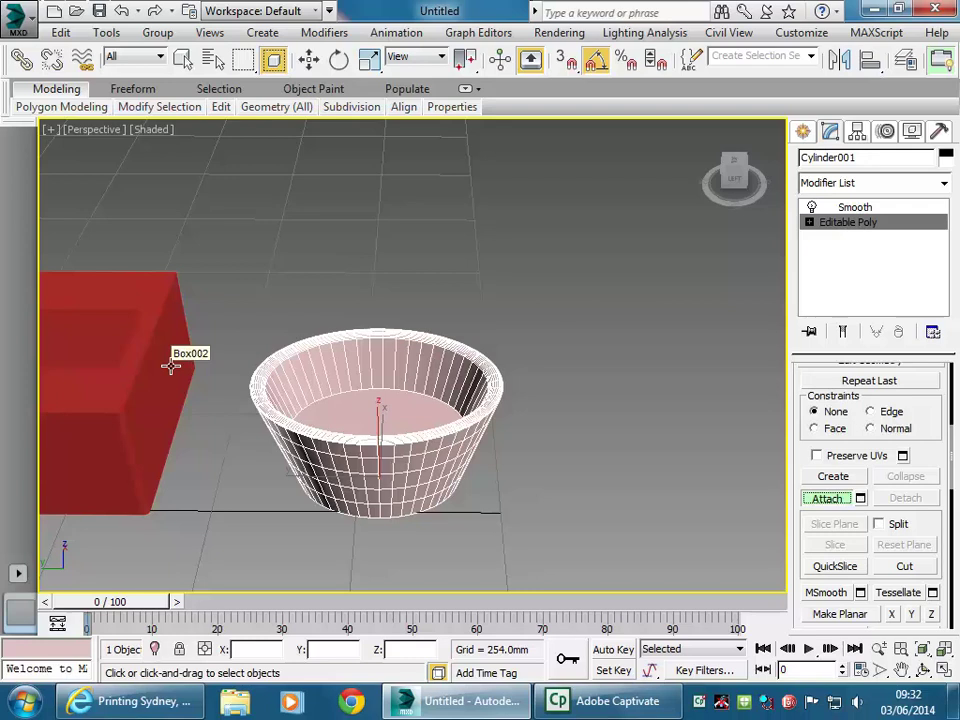
{"action": "key", "text": "w"}
{"action": "left_click", "coordinate": [400, 234]}
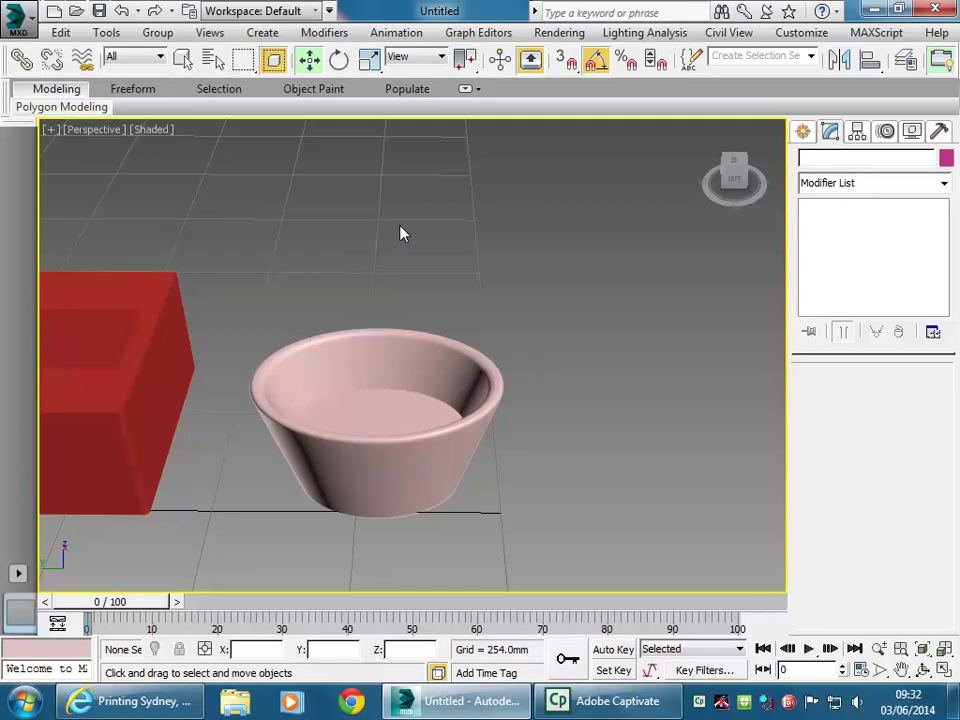
{"action": "middle_click_drag", "start_coordinate": [360, 264], "coordinate": [444, 253]}
{"action": "scroll", "coordinate": [512, 366], "scroll_direction": "up", "scroll_amount": 5}
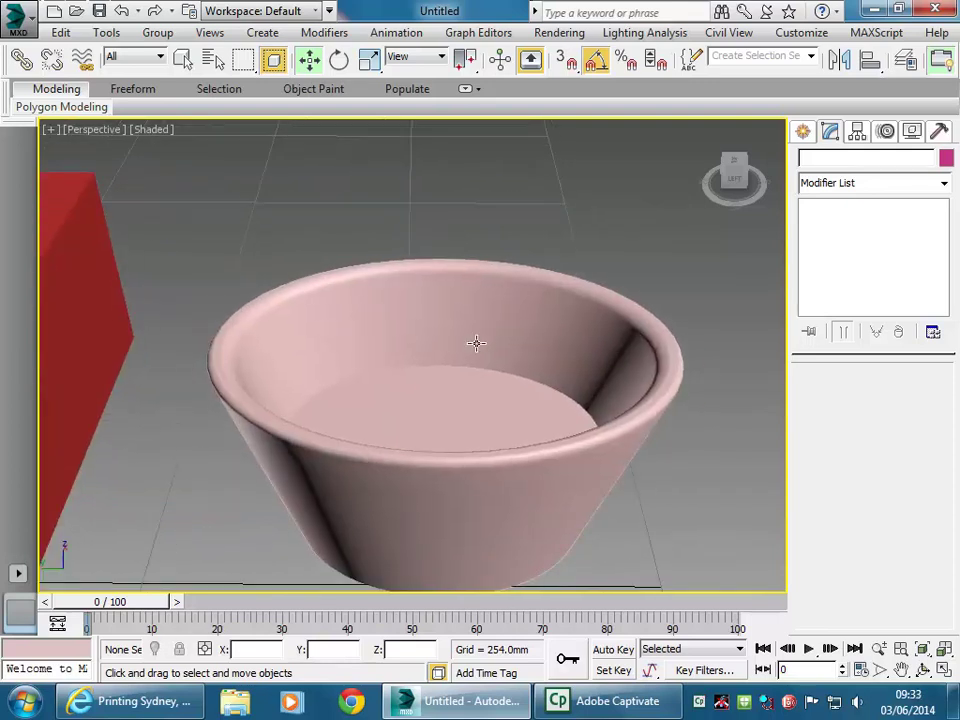
{"action": "middle_click_drag", "start_coordinate": [476, 343], "coordinate": [495, 326]}
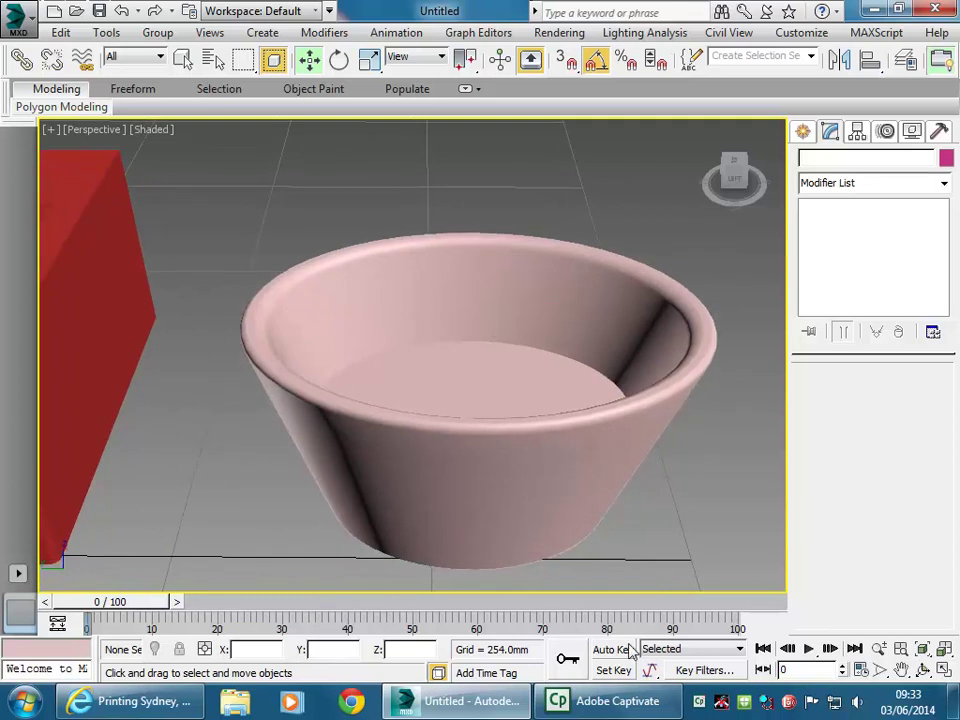
{"action": "scroll", "coordinate": [326, 351], "scroll_direction": "down", "scroll_amount": 6}
{"action": "middle_click_drag", "start_coordinate": [326, 351], "coordinate": [547, 437]}
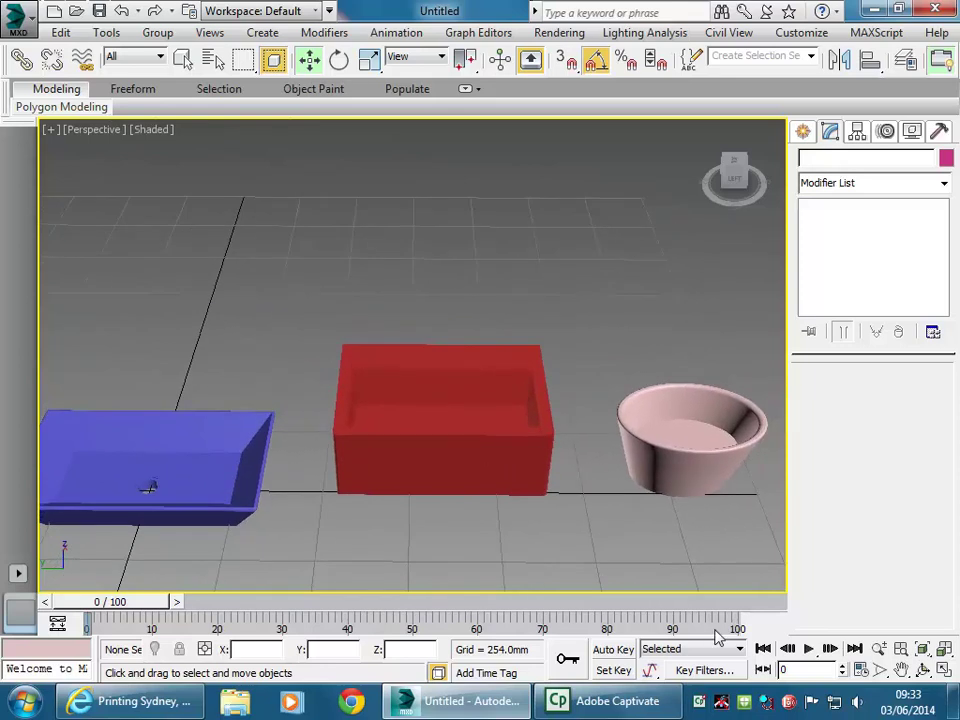